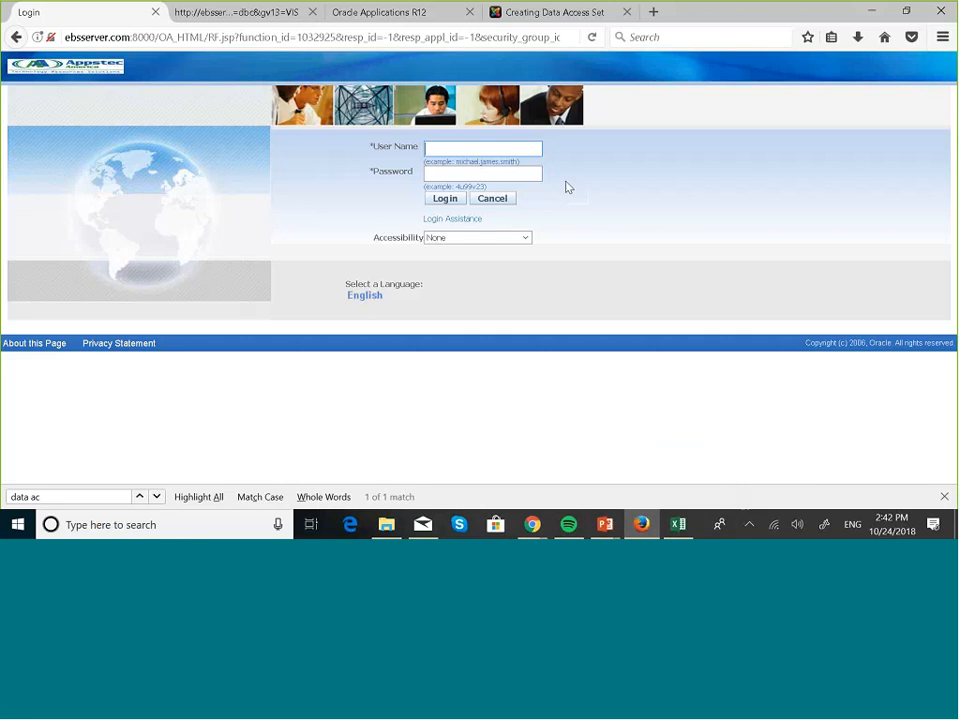
- Log in to the E-Business Suite with the saved user name and its password
type("bo")
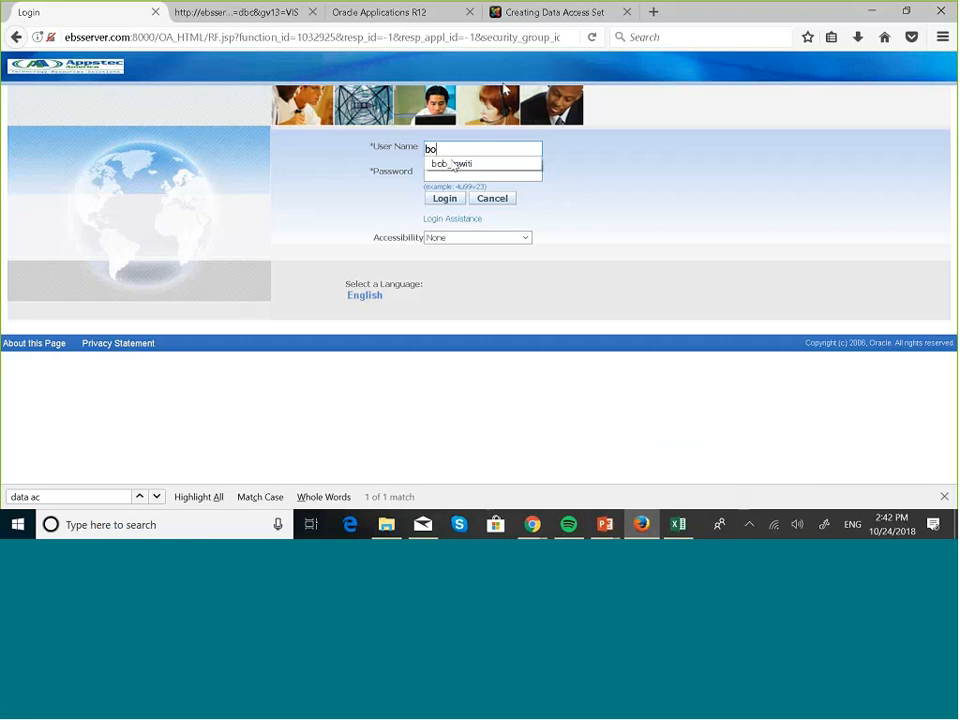
left_click(452, 165)
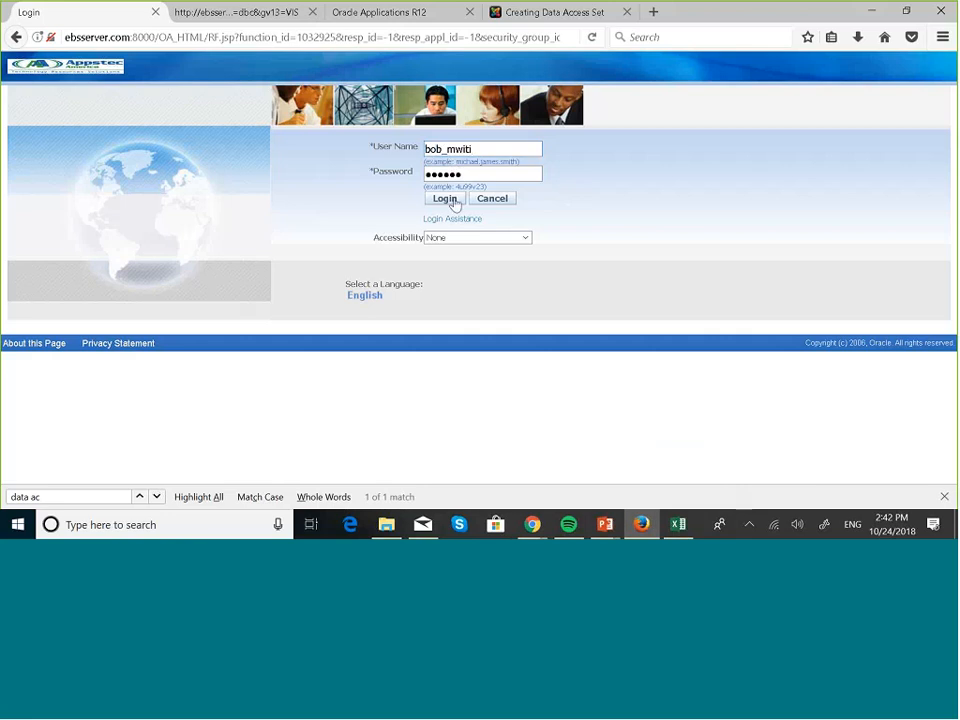
left_click(444, 199)
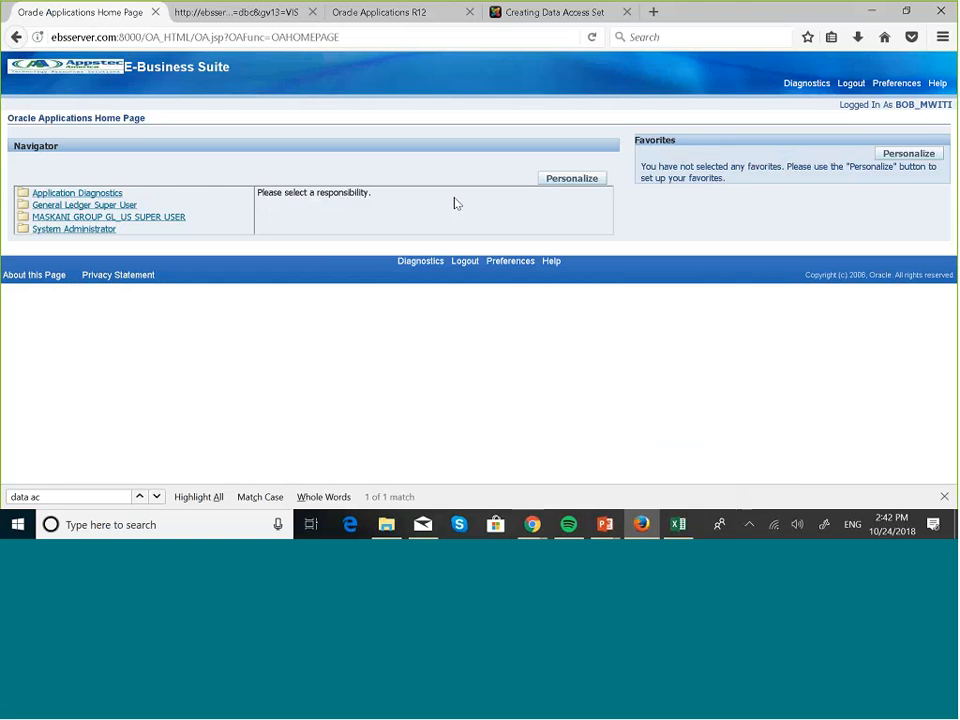
- Open the standard report request function under the MASKANI GROUP GL_US SUPER USER responsibility
left_click(142, 218)
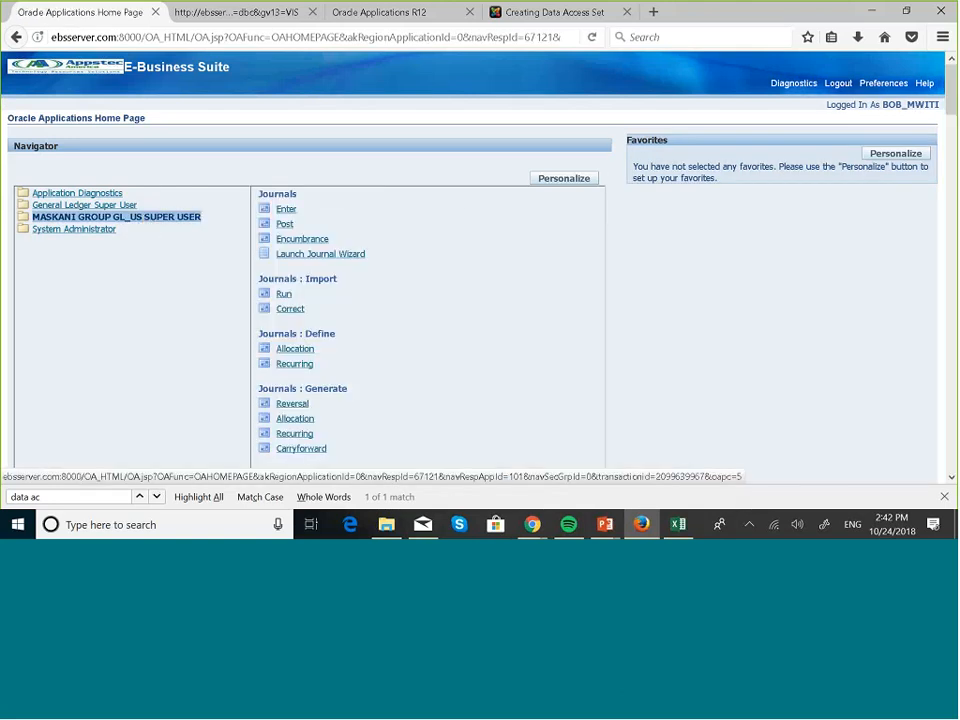
scroll(403, 306, "down", 4)
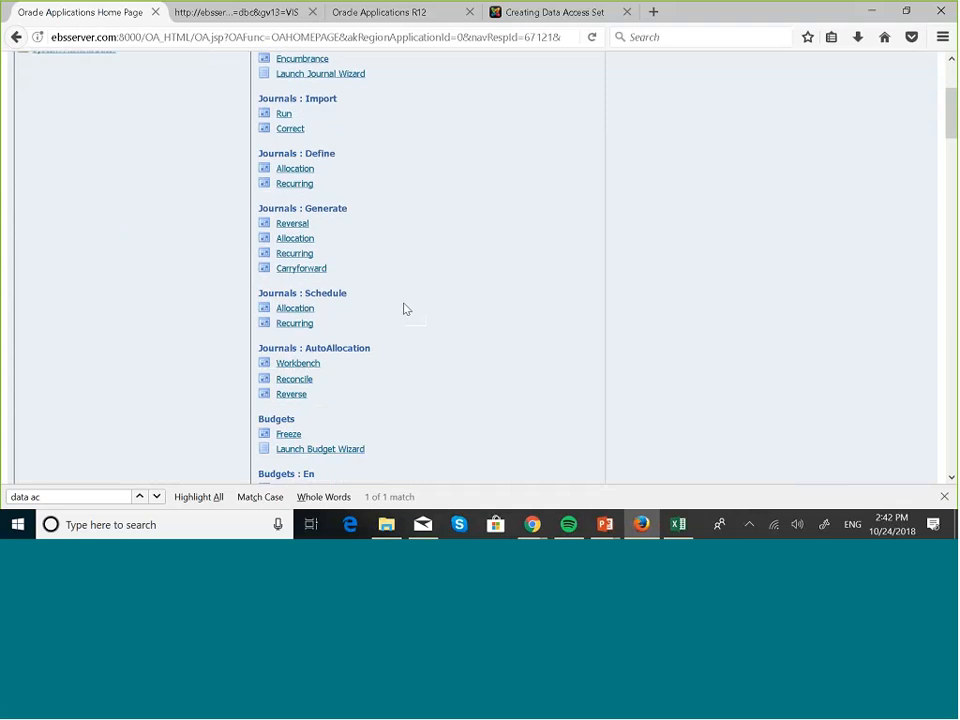
scroll(403, 308, "down", 10)
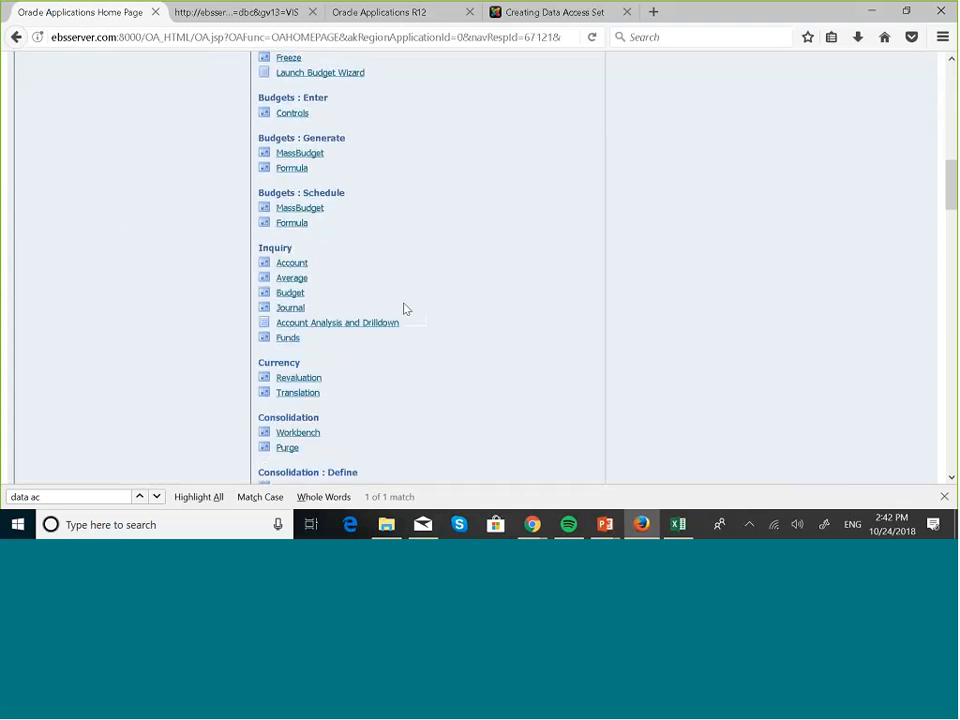
scroll(405, 308, "down", 7)
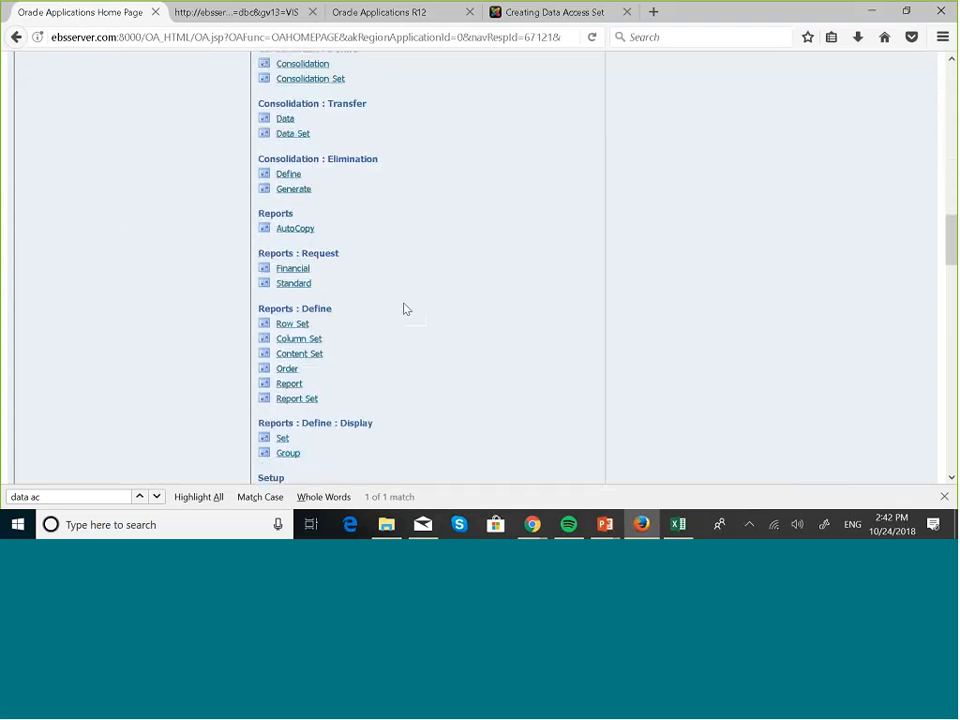
left_click(305, 288)
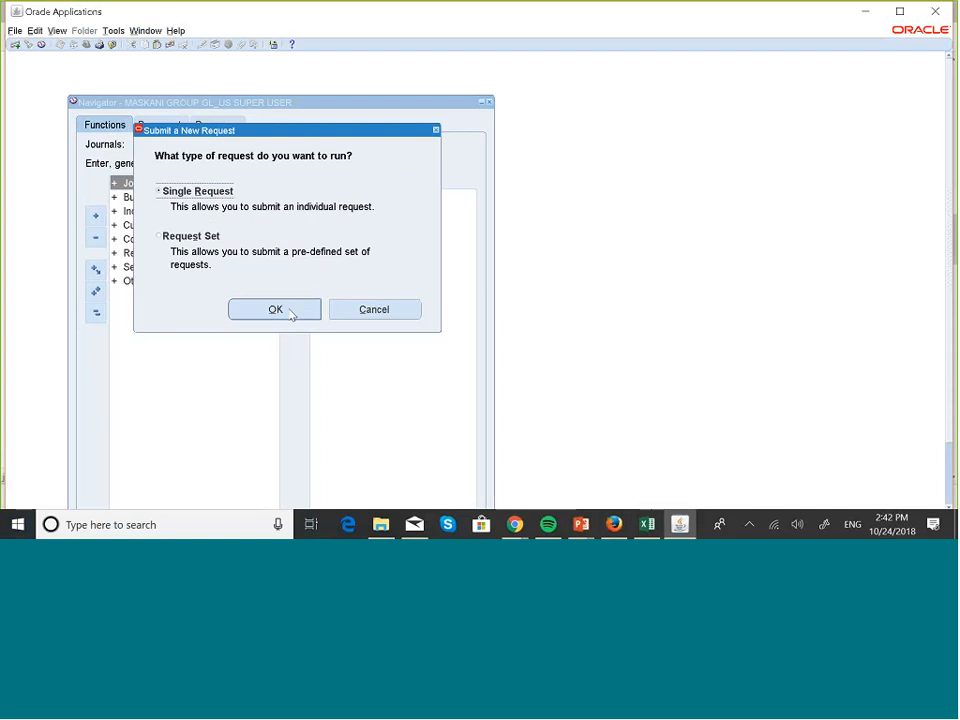
left_click(289, 312)
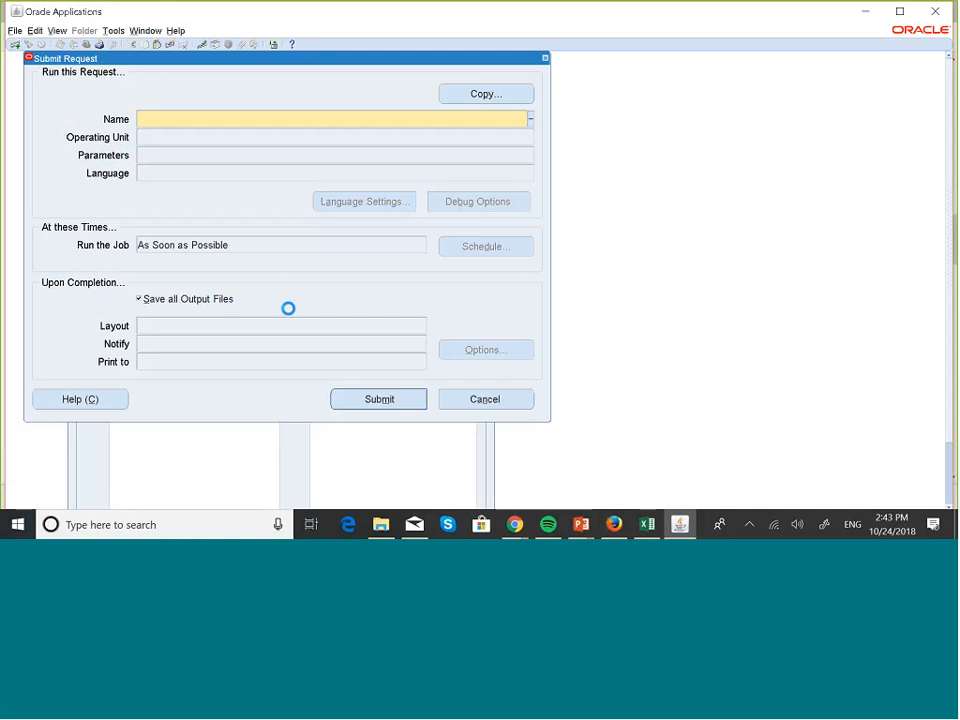
left_click(545, 59)
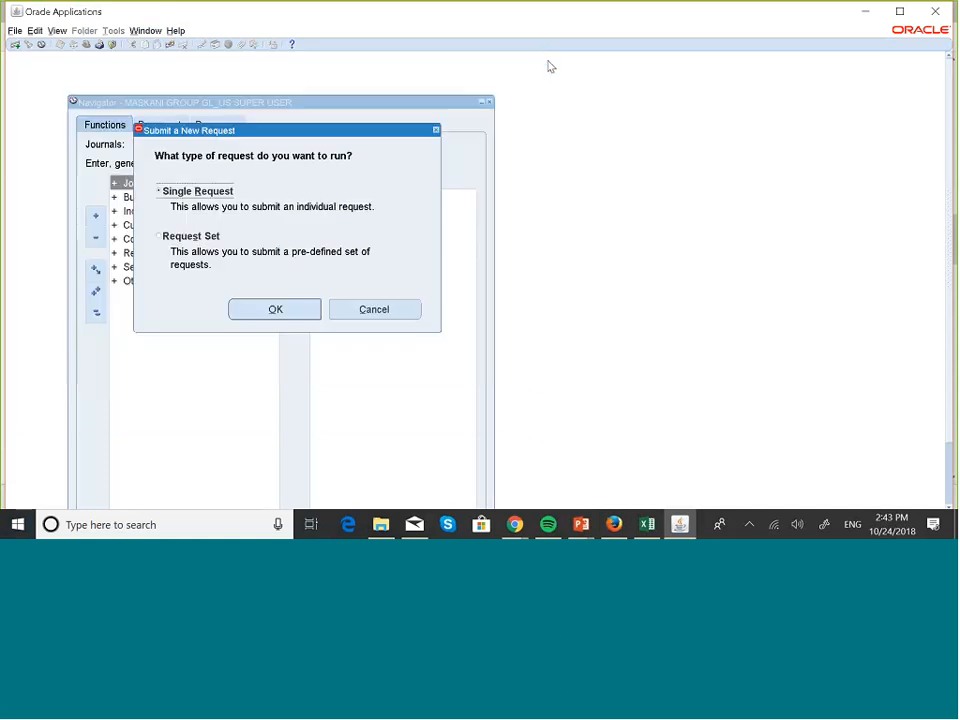
left_click(387, 308)
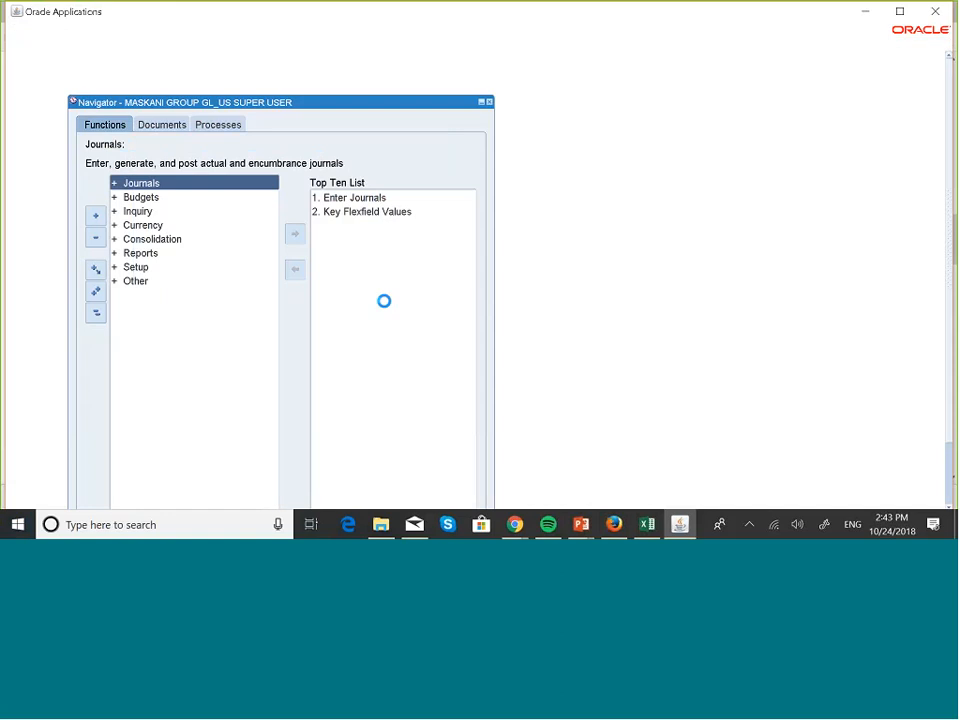
- Open the Key Flexfield Segments form from the financial setup functions
double_click(135, 267)
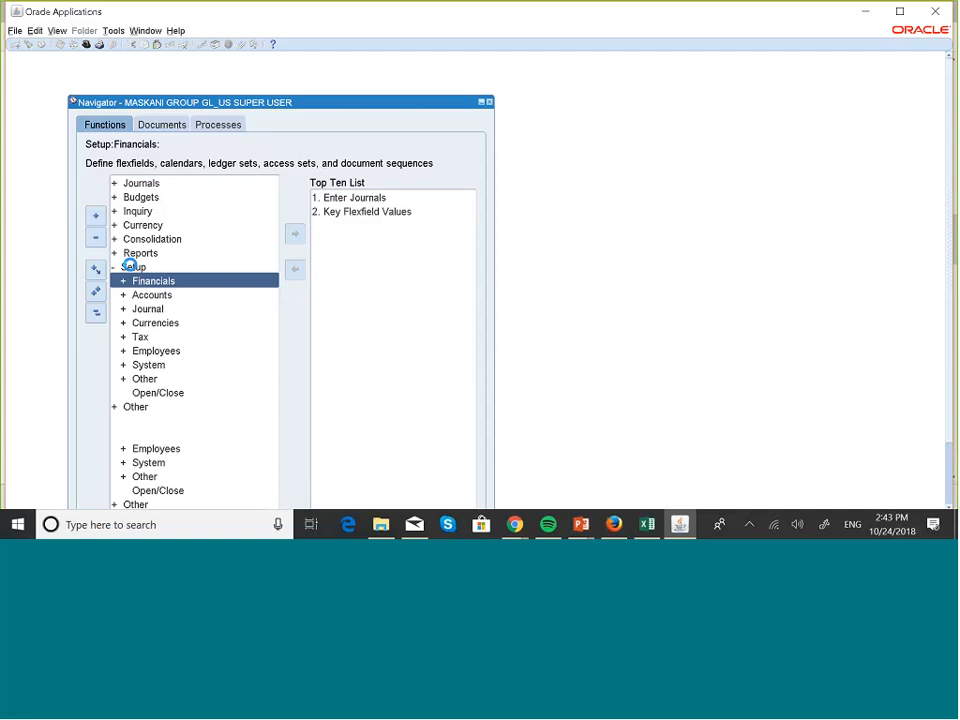
key("Return")
key("Return")
key("Return")
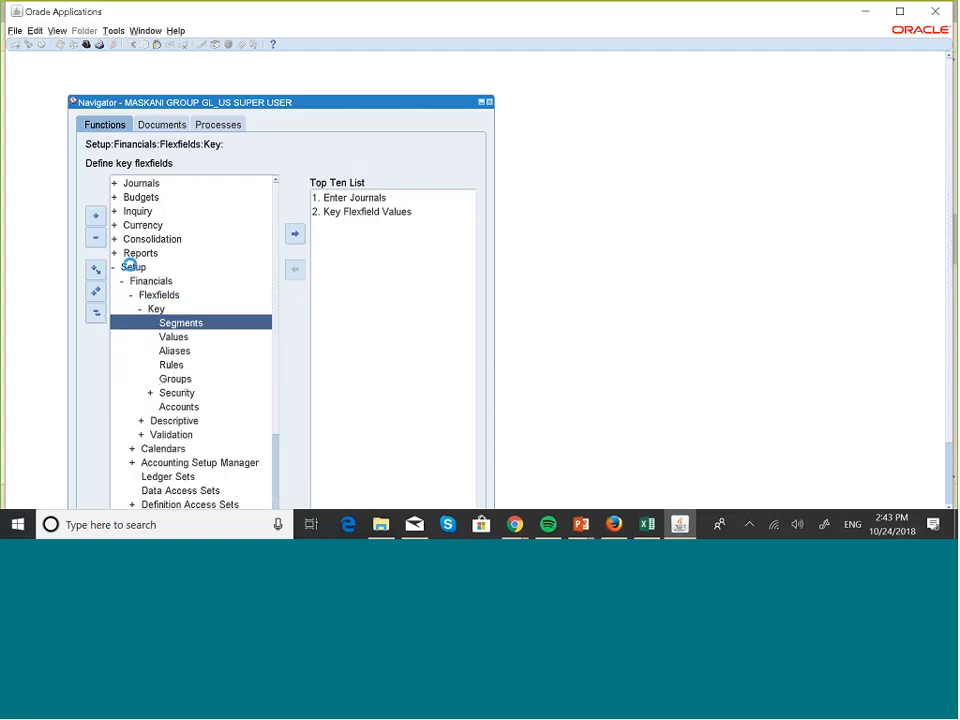
key("Return")
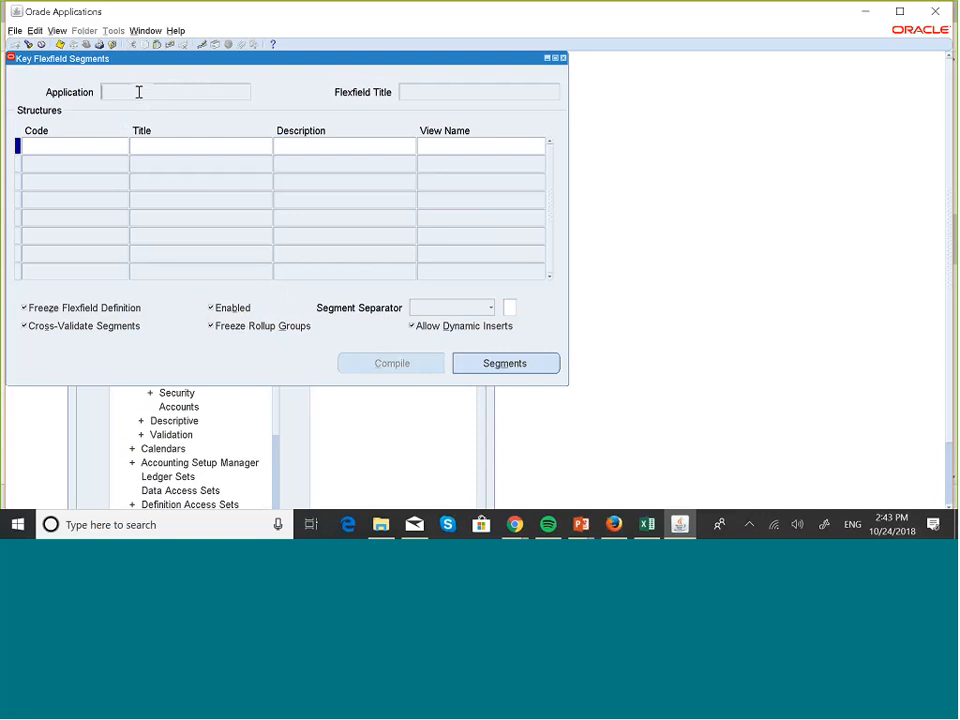
- Find the General Ledger application's Accounting Flexfield and load its structures
left_click(28, 43)
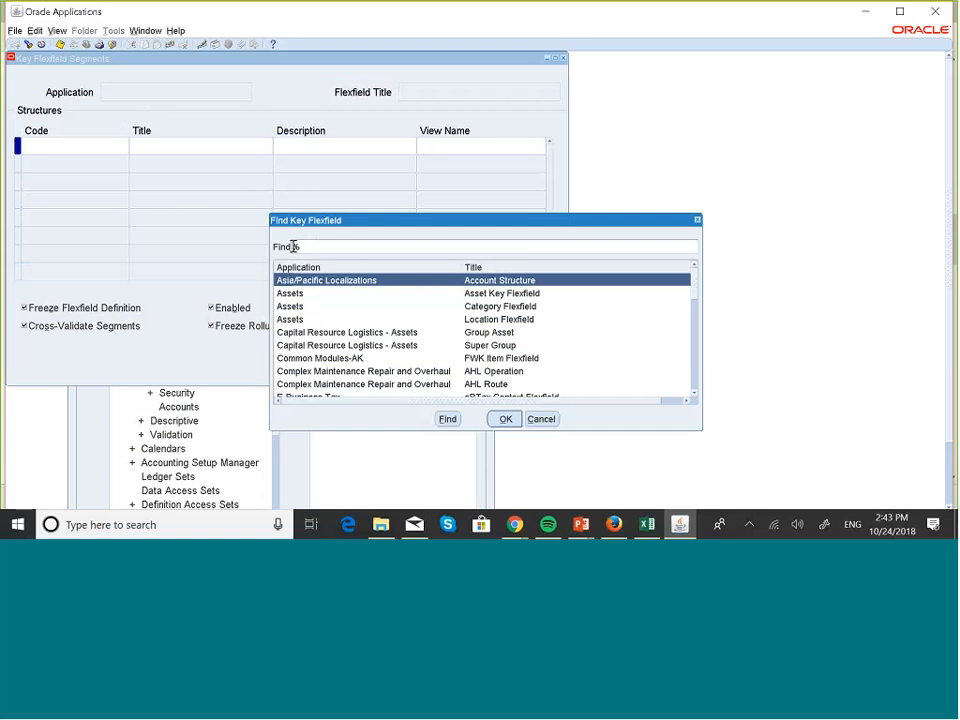
type("gene%")
left_click(452, 422)
left_click(503, 420)
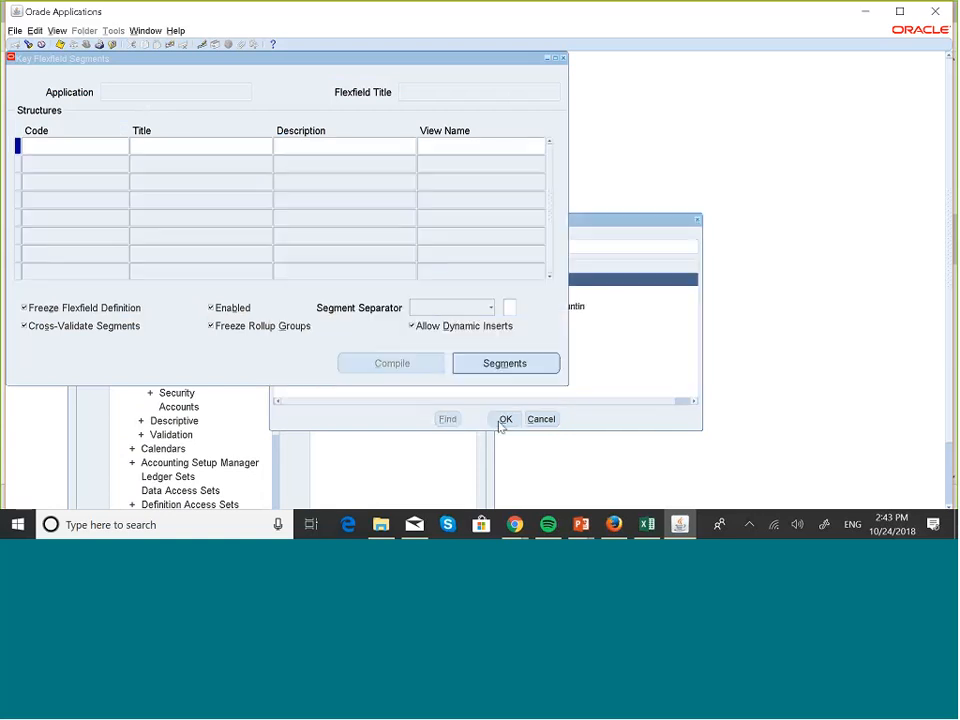
- Find the MASKANI GROUP COA structure and open its segments summary
left_click(112, 144)
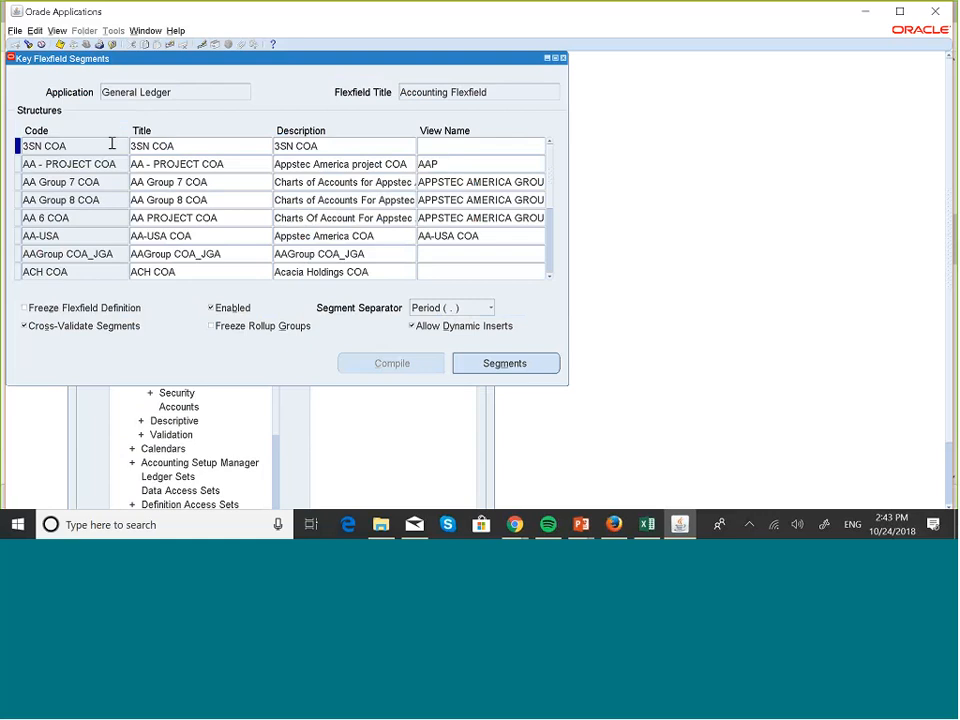
left_click(28, 44)
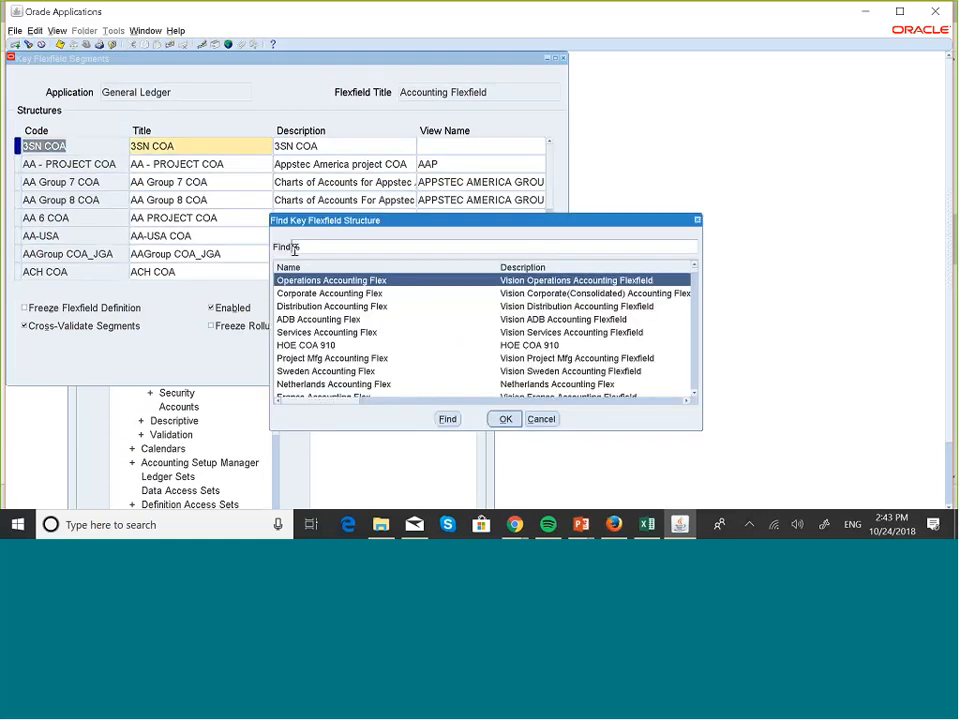
type("Task")
left_click(447, 419)
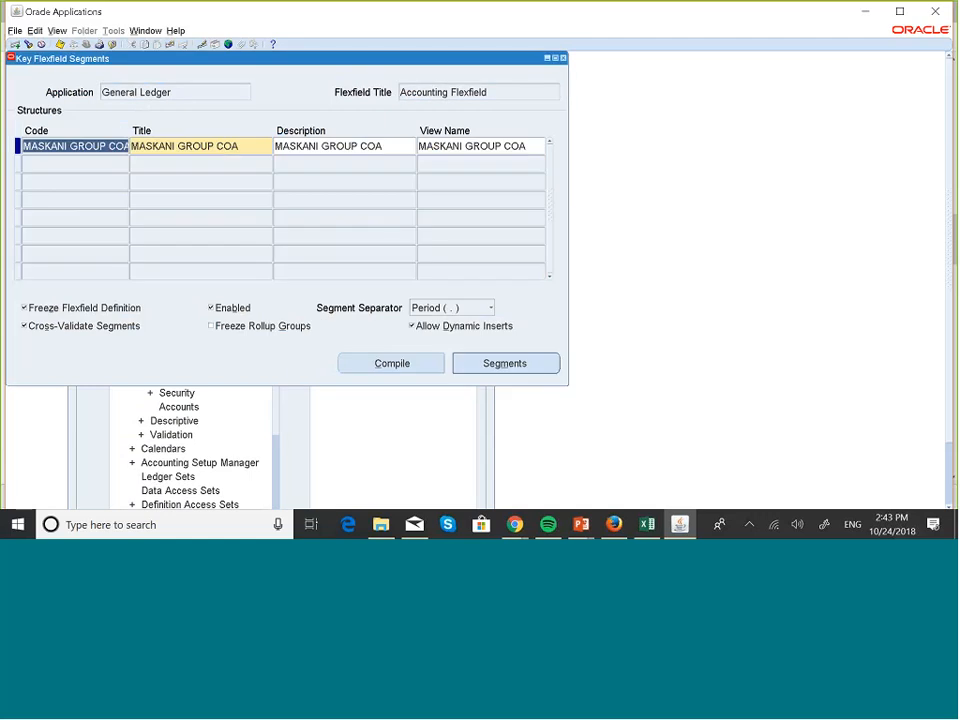
left_click(547, 365)
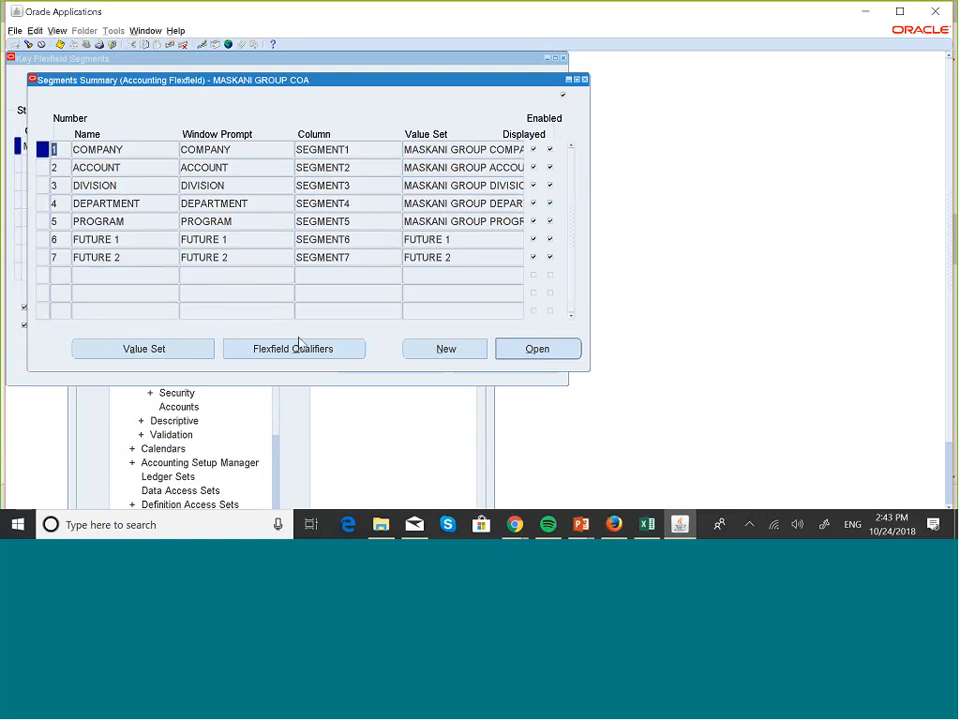
- Review which flexfield qualifiers are enabled for the COMPANY segment and the ACCOUNT segment
left_click(328, 358)
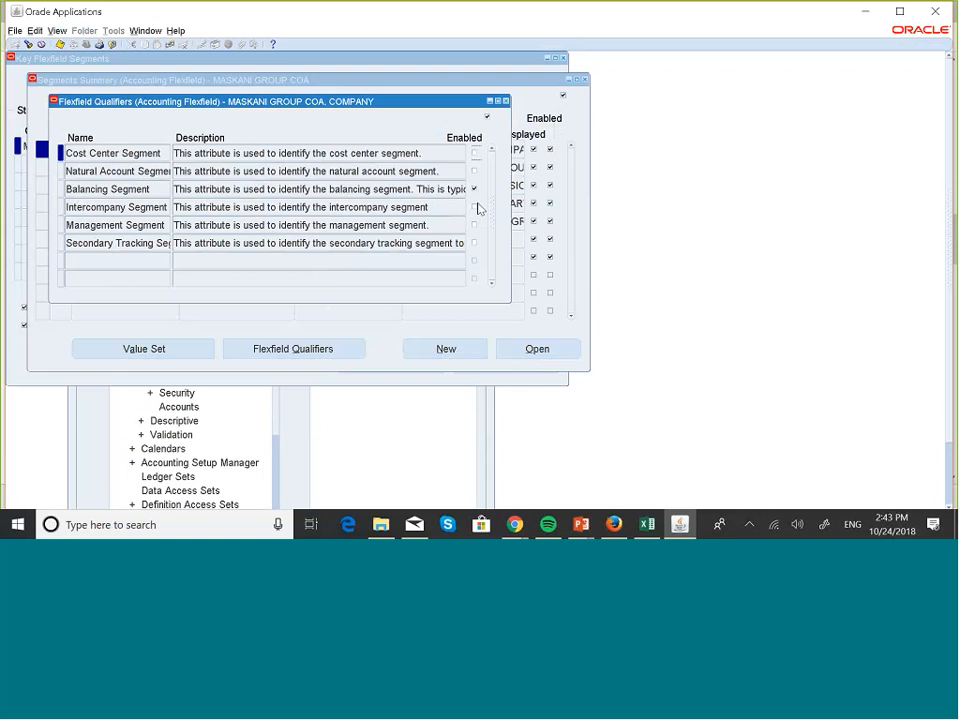
left_click(505, 101)
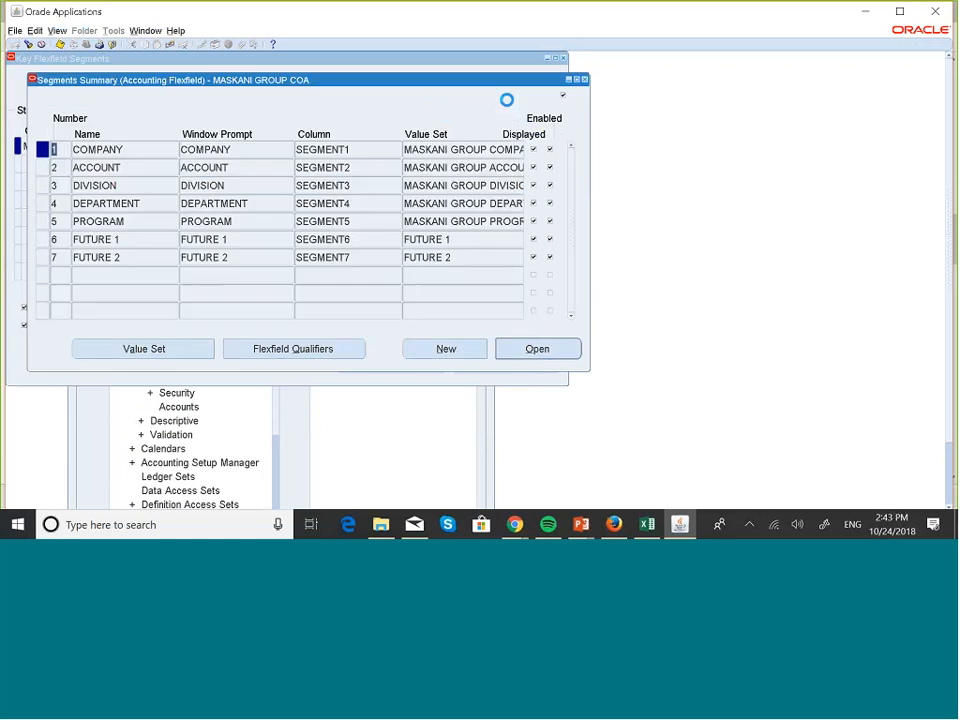
key("Down")
left_click(295, 349)
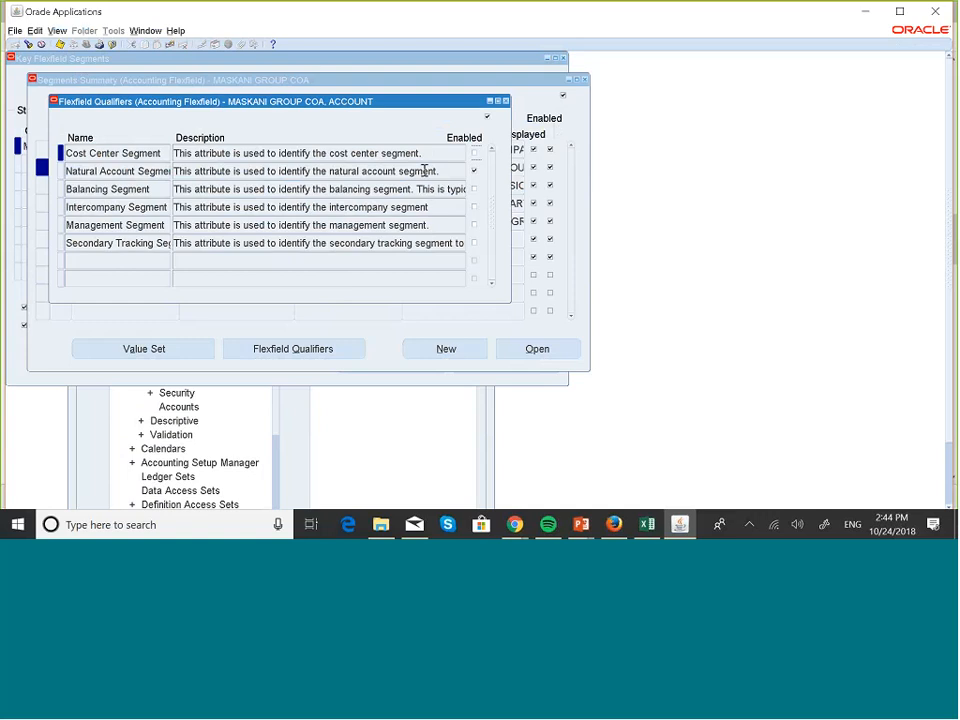
left_click(505, 102)
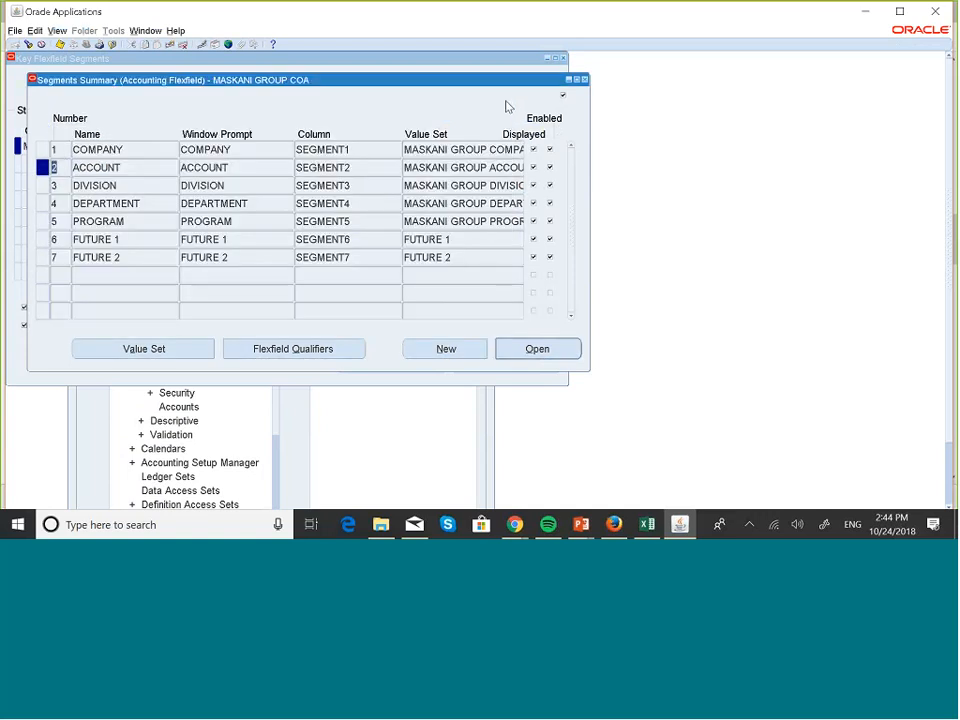
- Check the DIVISION segment's flexfield qualifiers, then close the segments summary and the Key Flexfield Segments form
key("Down")
left_click(289, 352)
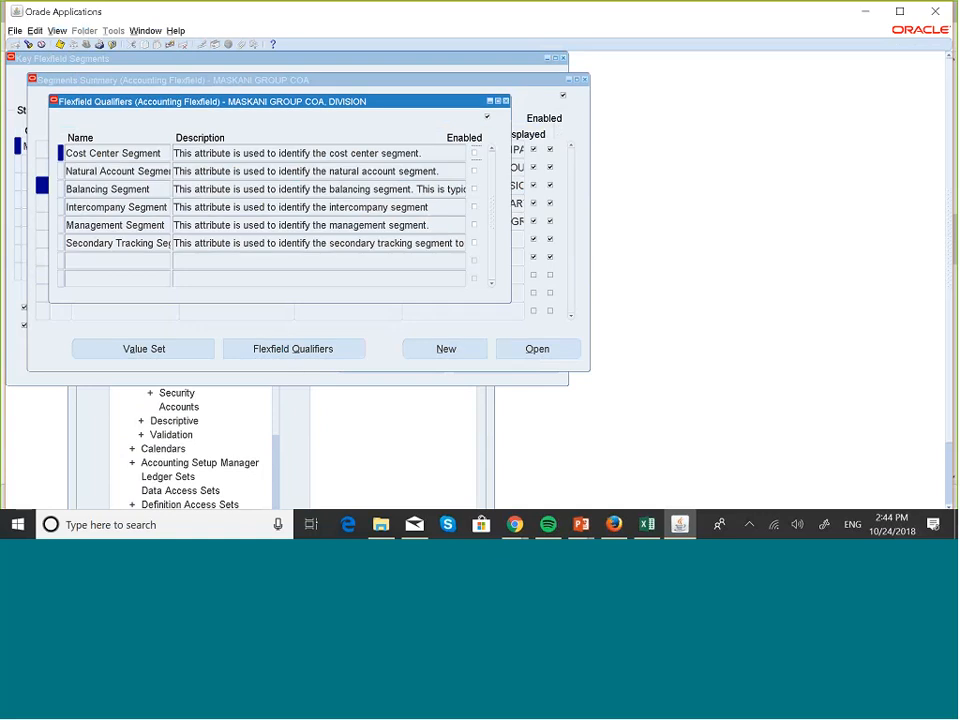
left_click(505, 102)
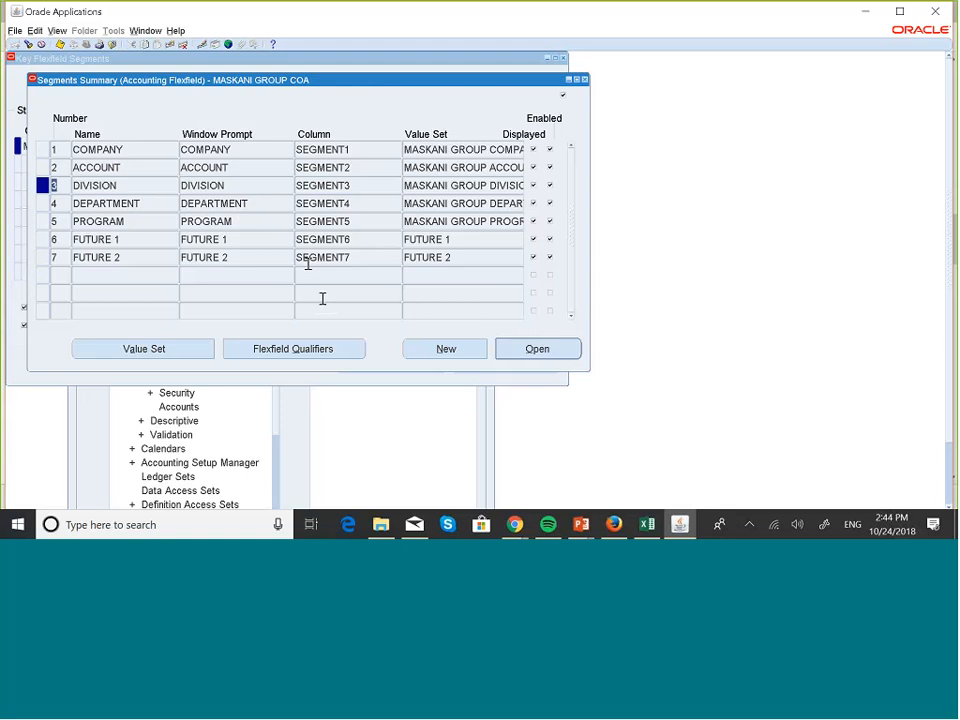
left_click(333, 356)
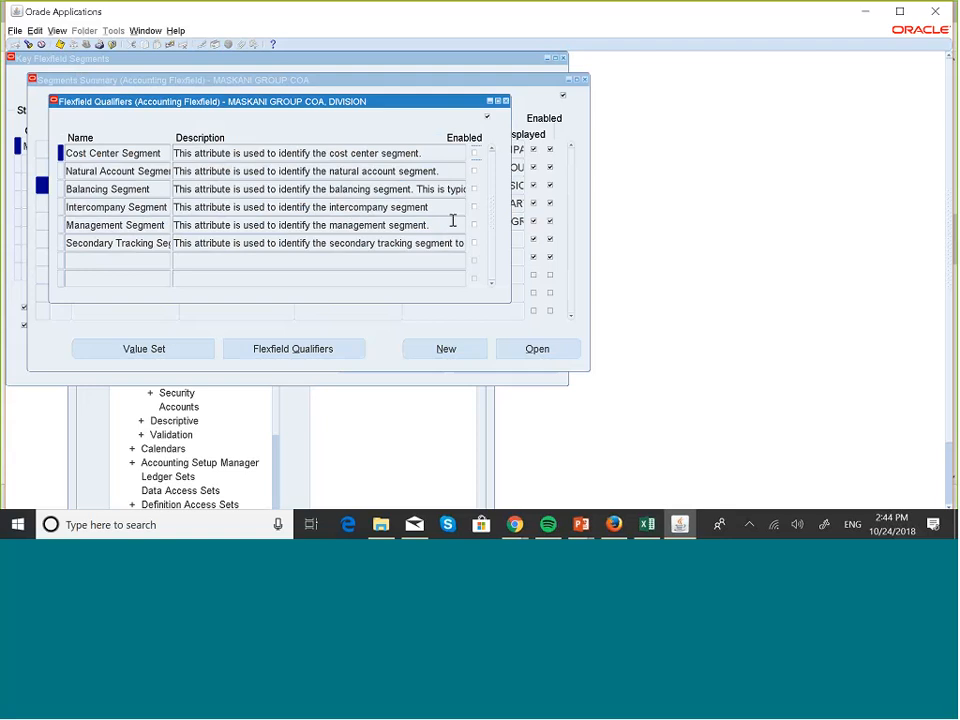
left_click(506, 102)
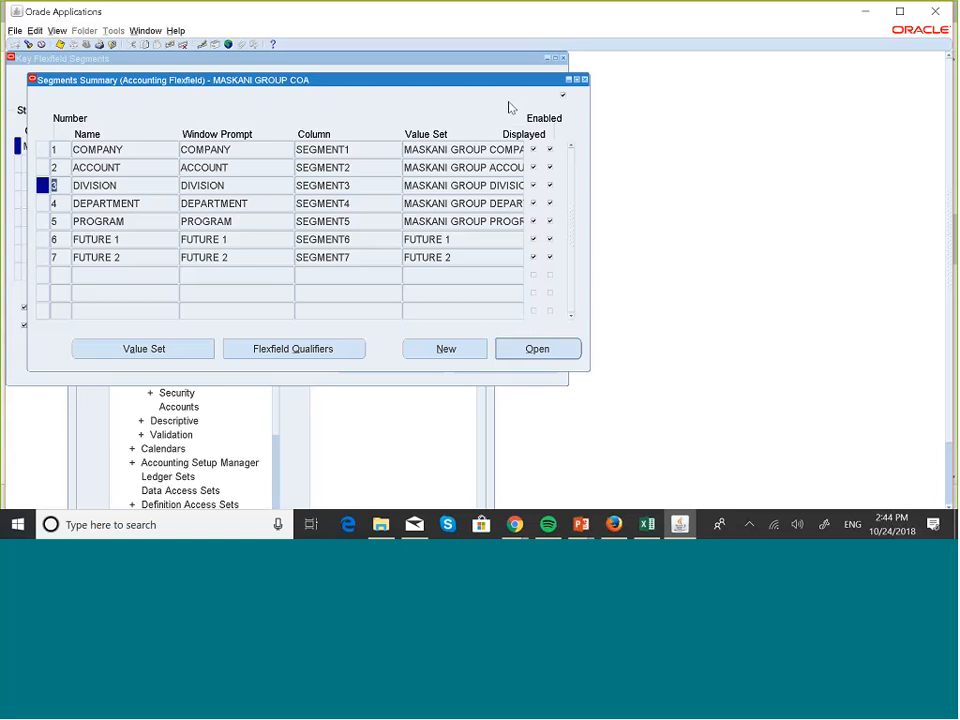
left_click(585, 80)
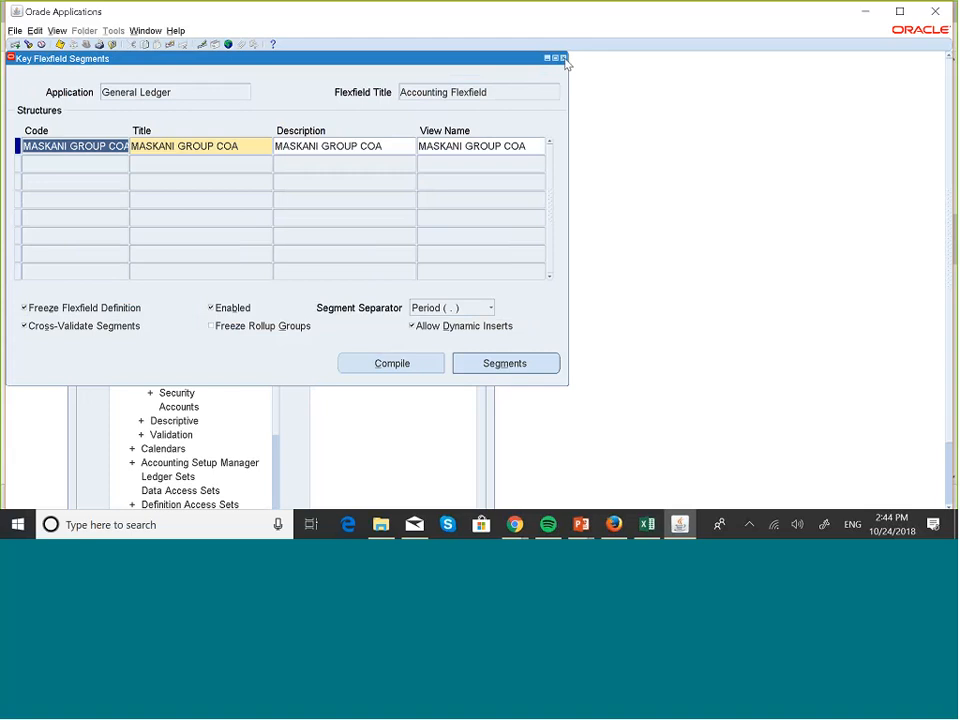
left_click(563, 58)
- Start a new single request from the standard reports function
double_click(137, 253)
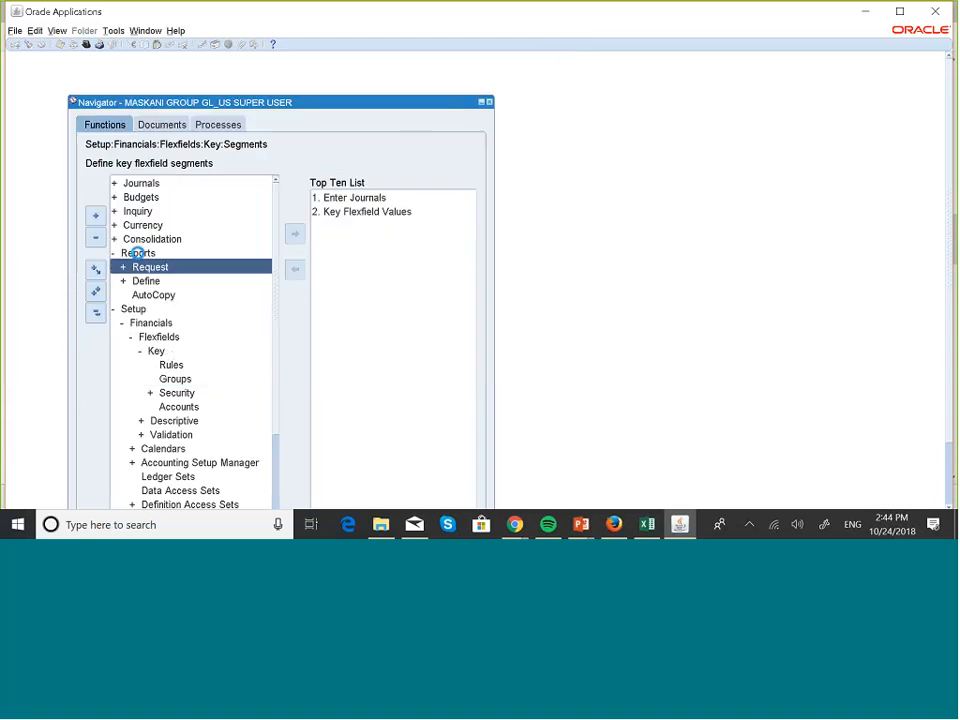
key("Return")
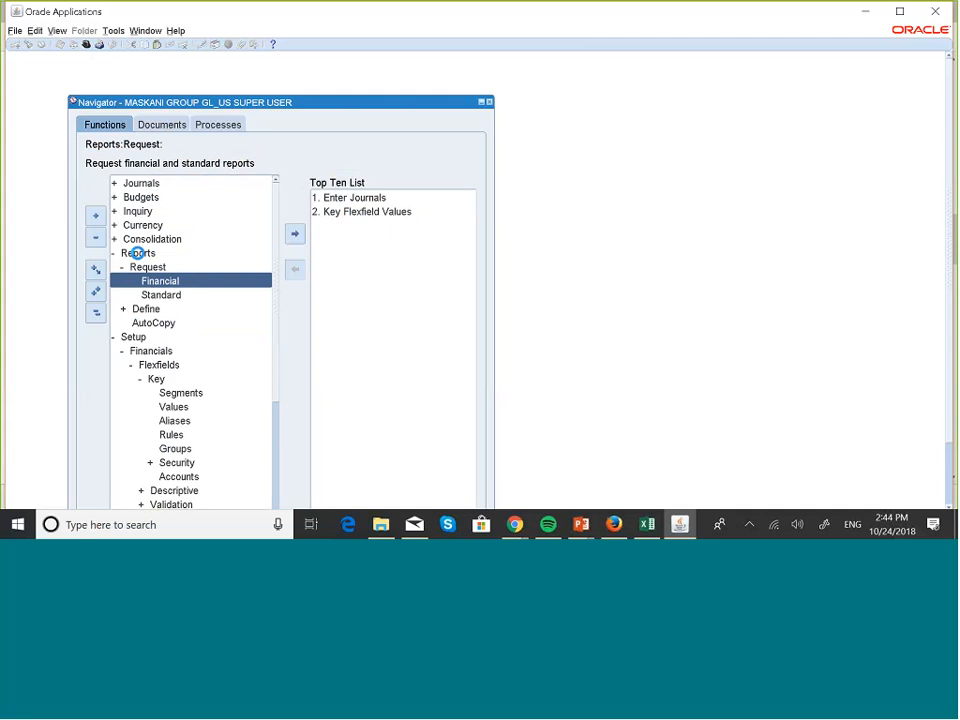
key("Down")
key("Return")
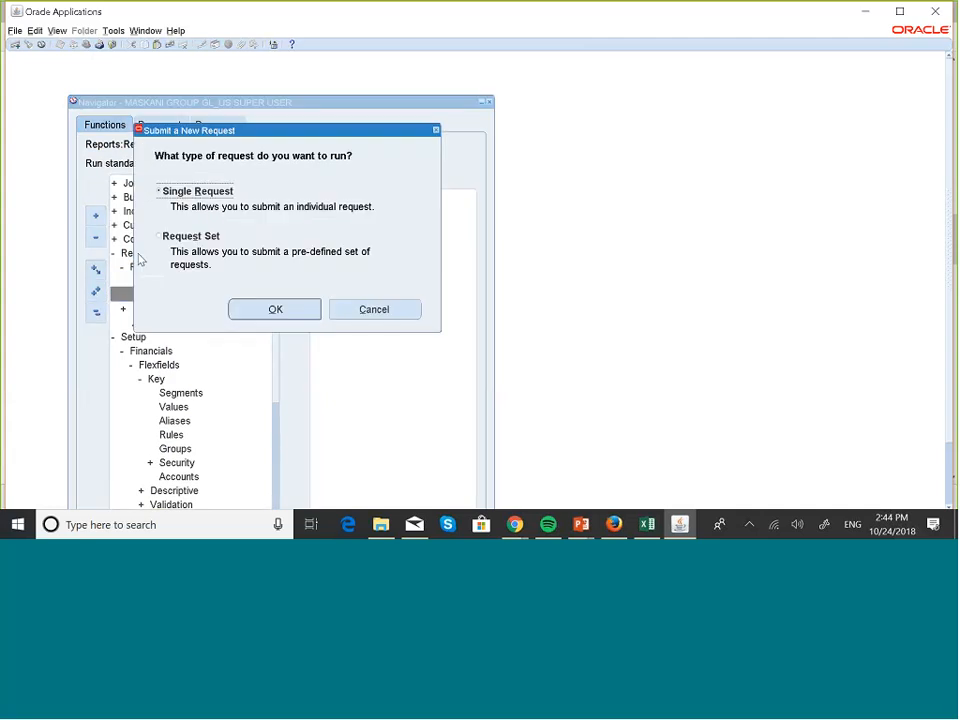
left_click(280, 310)
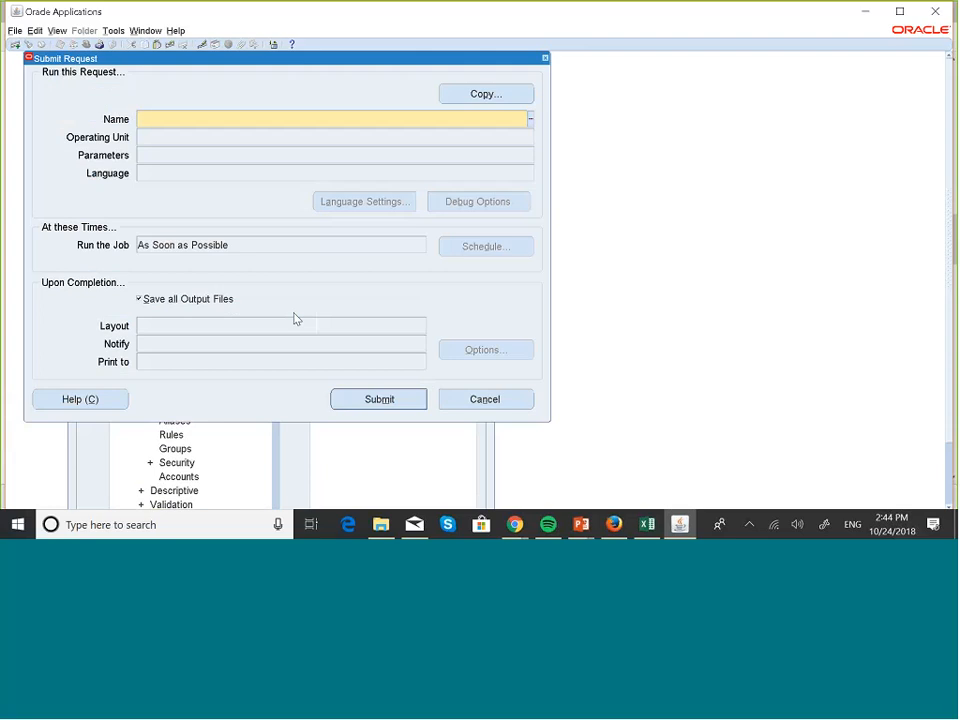
- Search the report names for %manage% and choose Program - Prepare Journal Batches for Management Segment Upgrade
type("%manage%")
key("Tab")
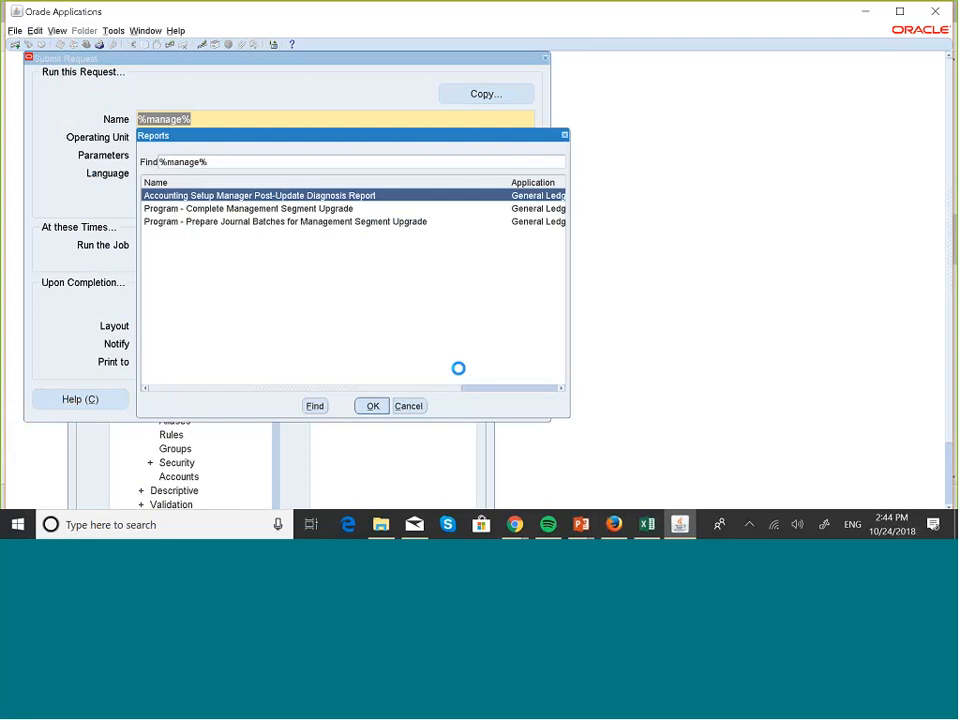
left_click(262, 223)
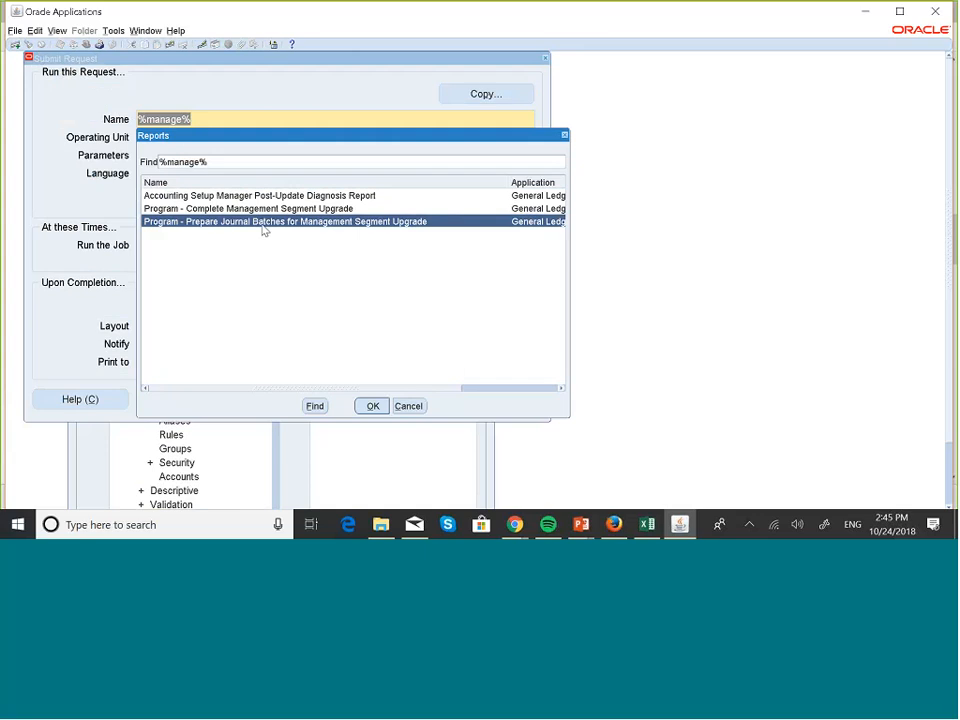
left_click(370, 405)
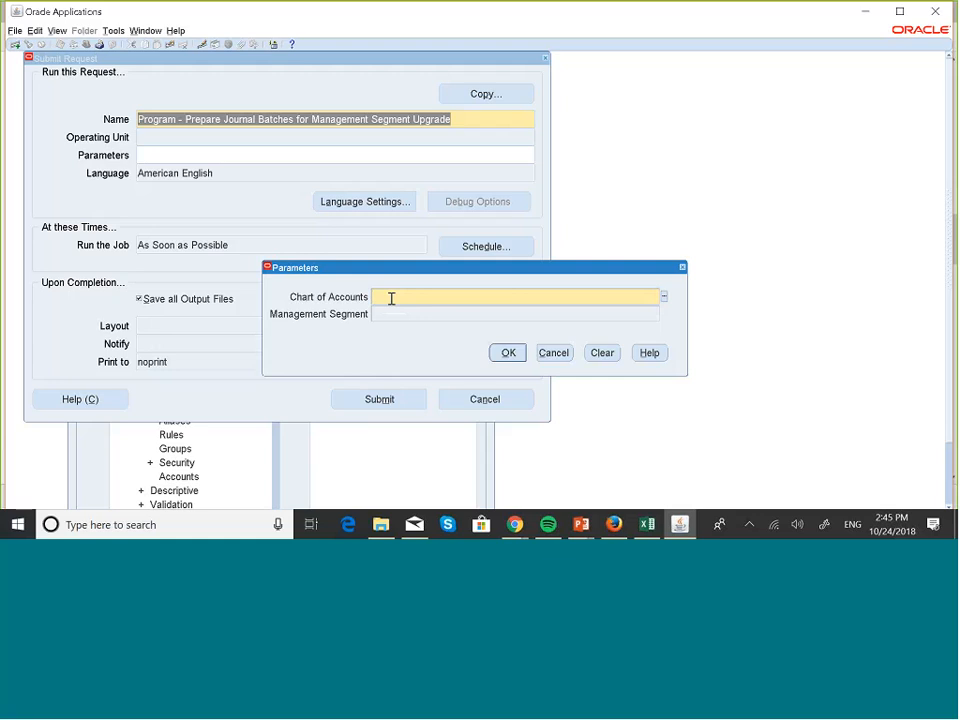
- Set the request parameters to chart of accounts MASKANI GROUP COA and management segment DIVISION
type("mas")
key("Tab")
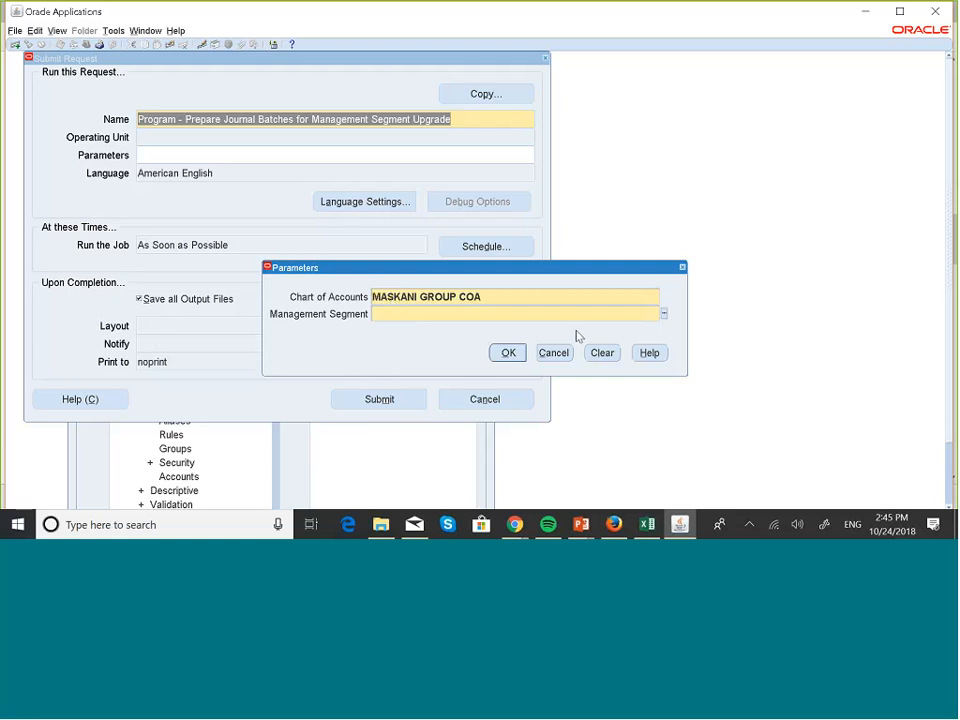
left_click(663, 314)
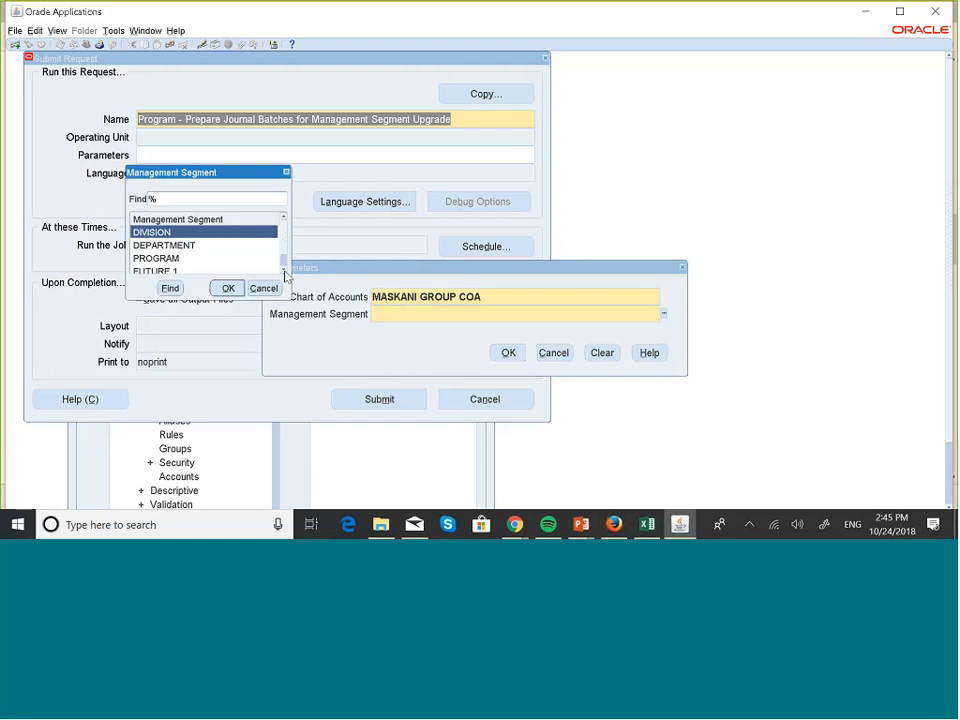
left_click_drag(285, 272, 284, 216)
double_click(284, 269)
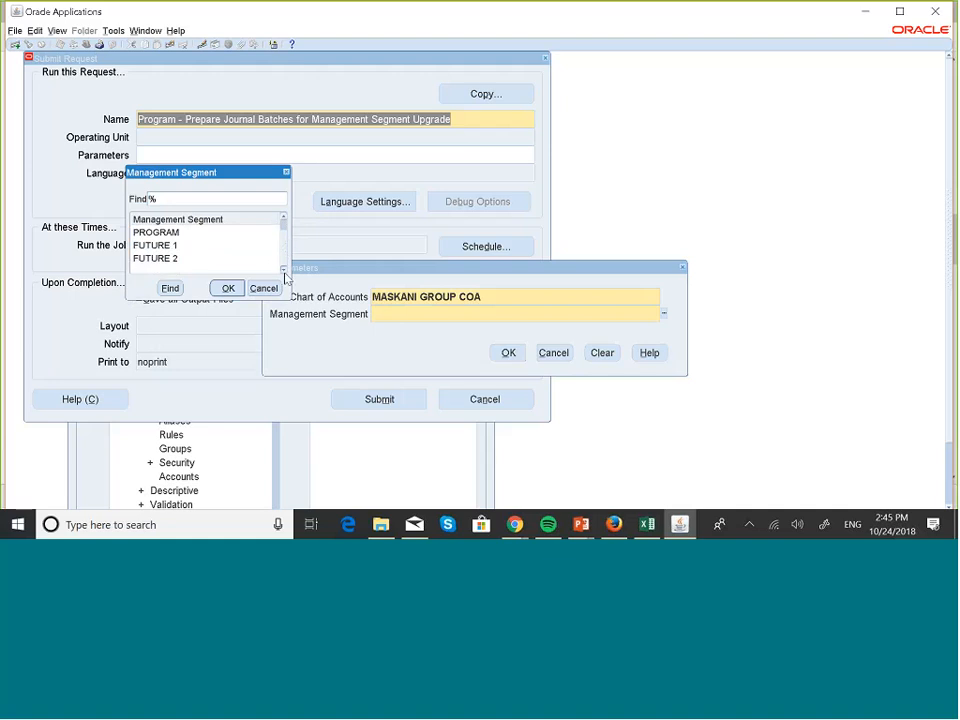
left_click(283, 216)
left_click(283, 216)
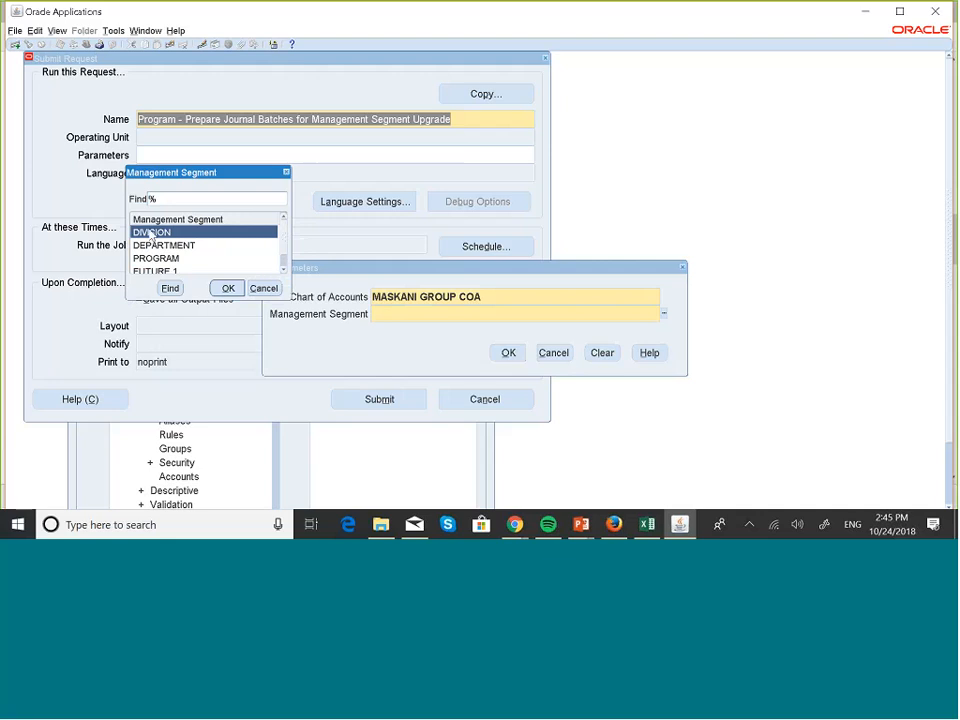
left_click(224, 287)
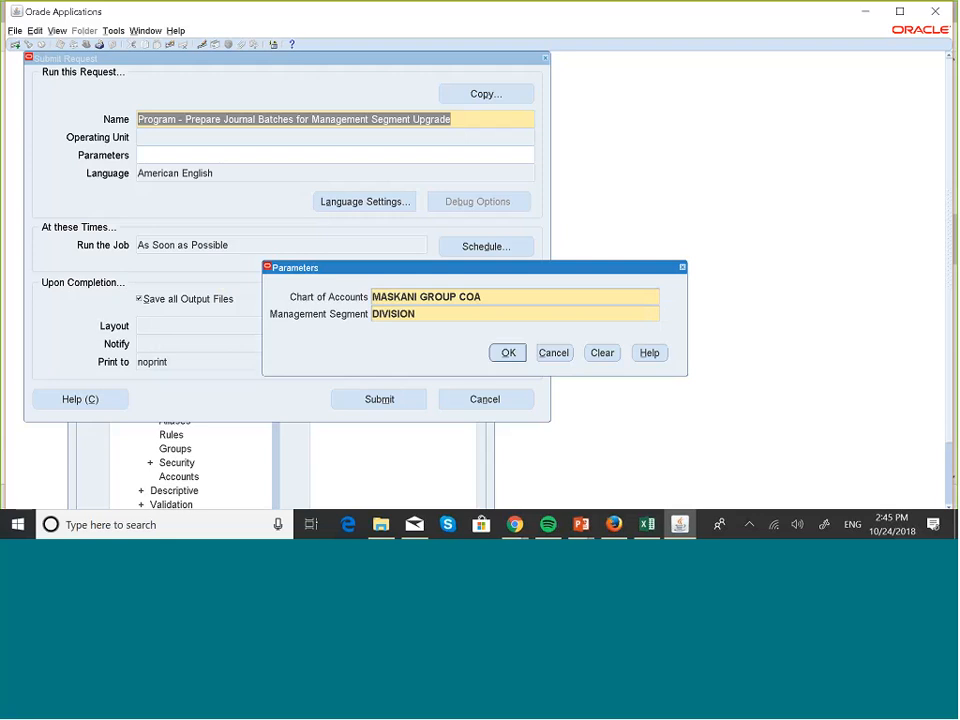
left_click(512, 356)
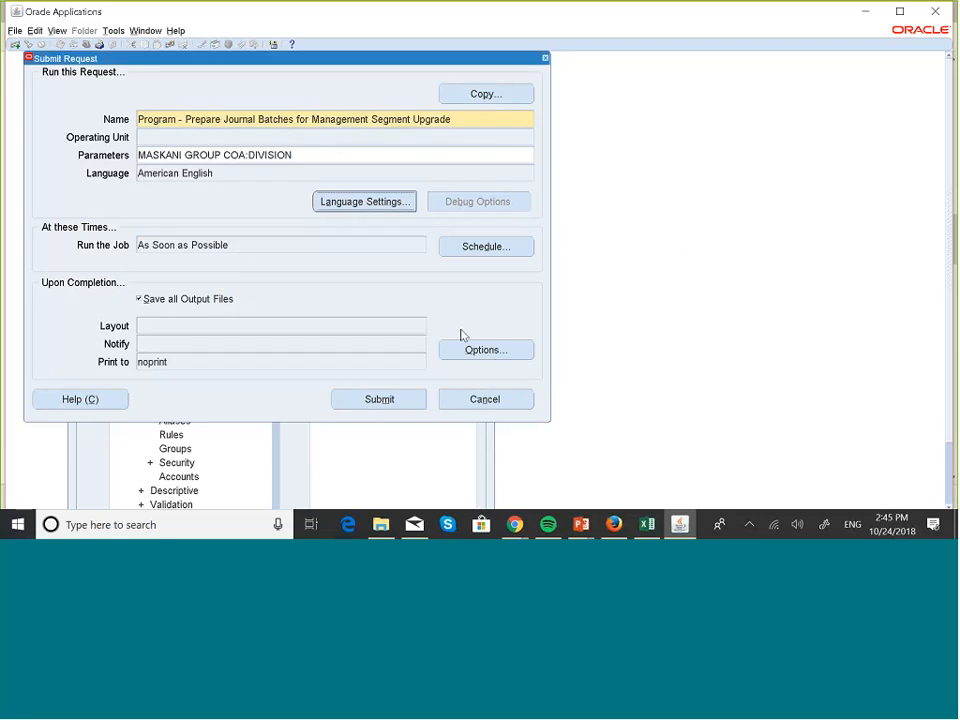
- Submit the preparation program without requesting another, and list all my requests from the last 7 days
left_click(400, 402)
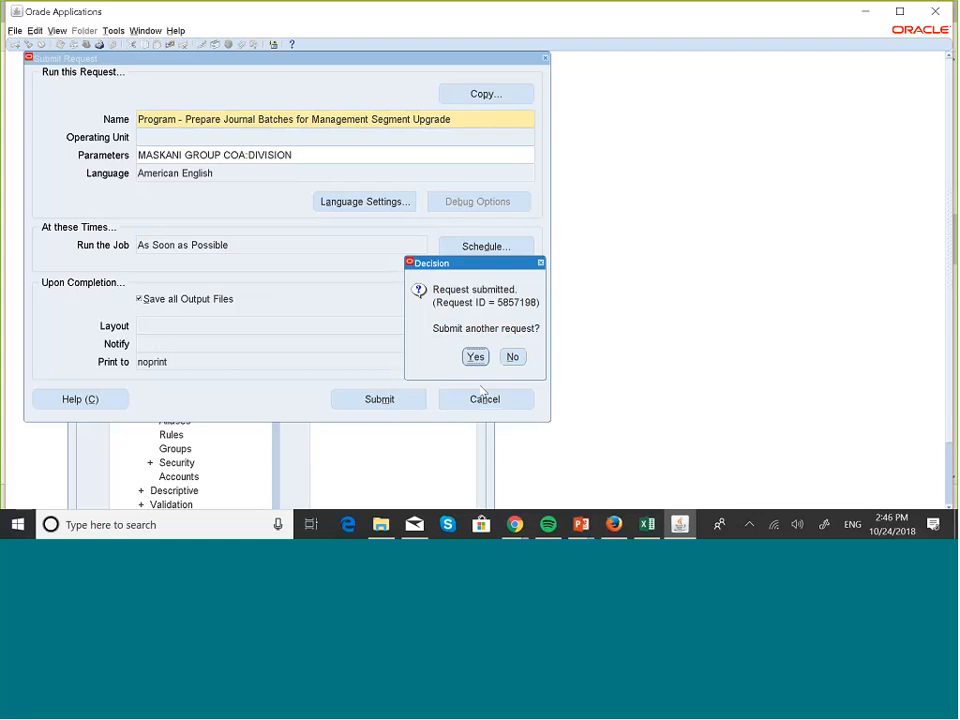
left_click(512, 356)
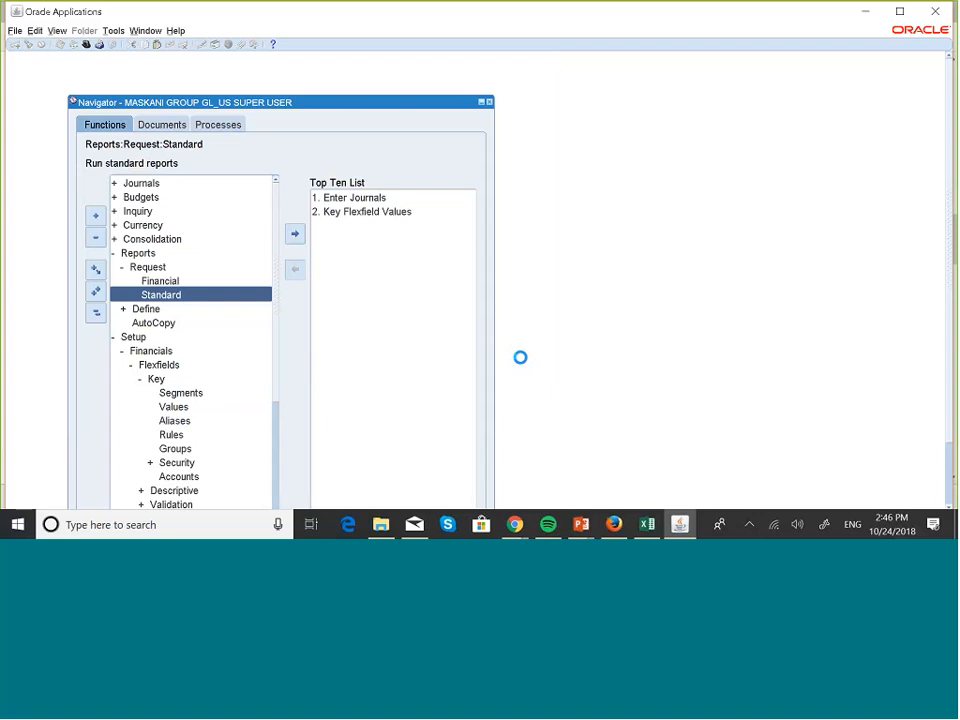
key("alt+v")
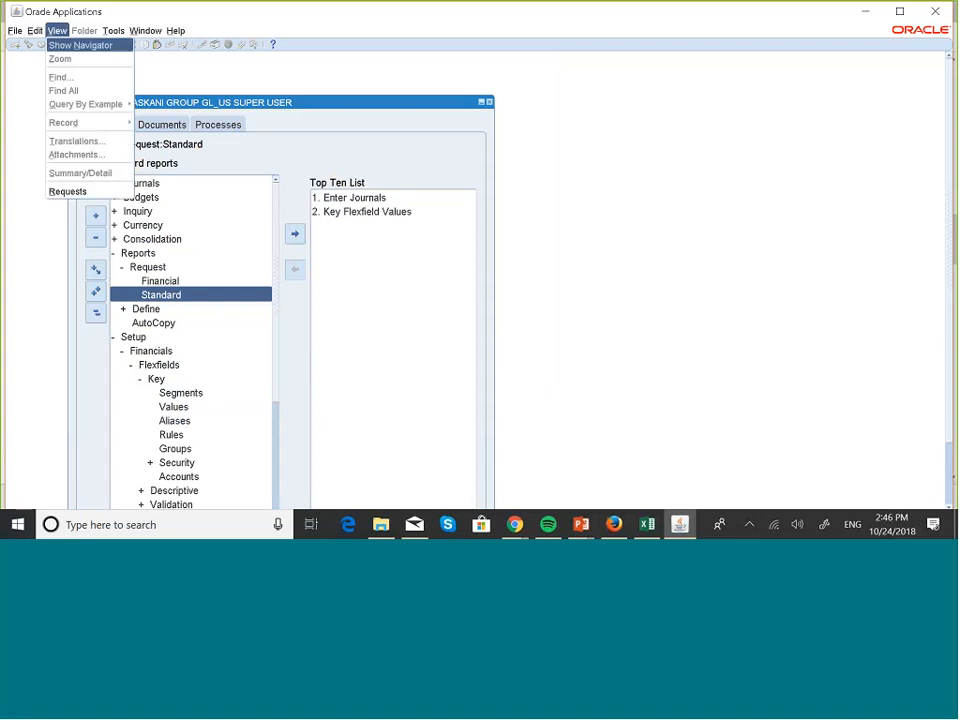
left_click(99, 192)
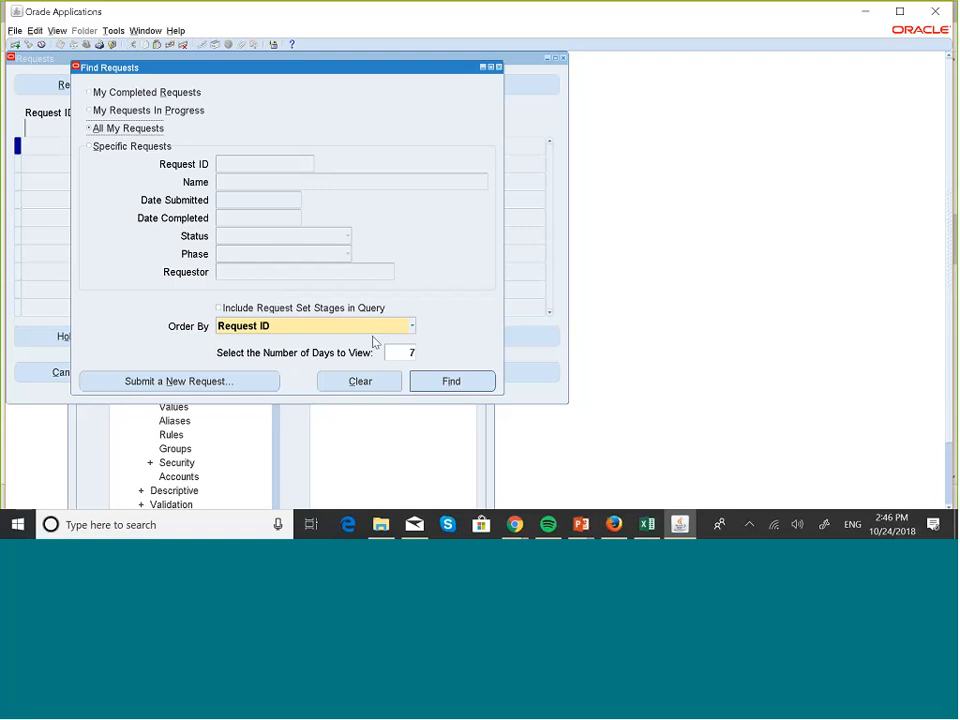
left_click(455, 384)
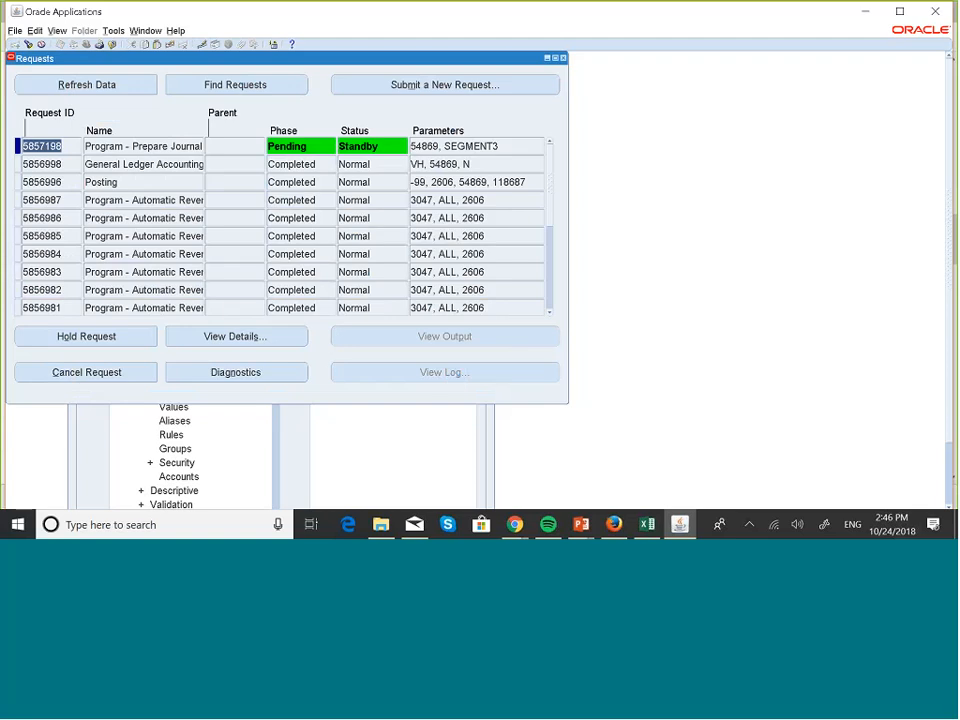
- Refresh the request list repeatedly to monitor the phase and status of the Prepare Journal Batches program
left_click(114, 85)
left_click(120, 84)
left_click(347, 17)
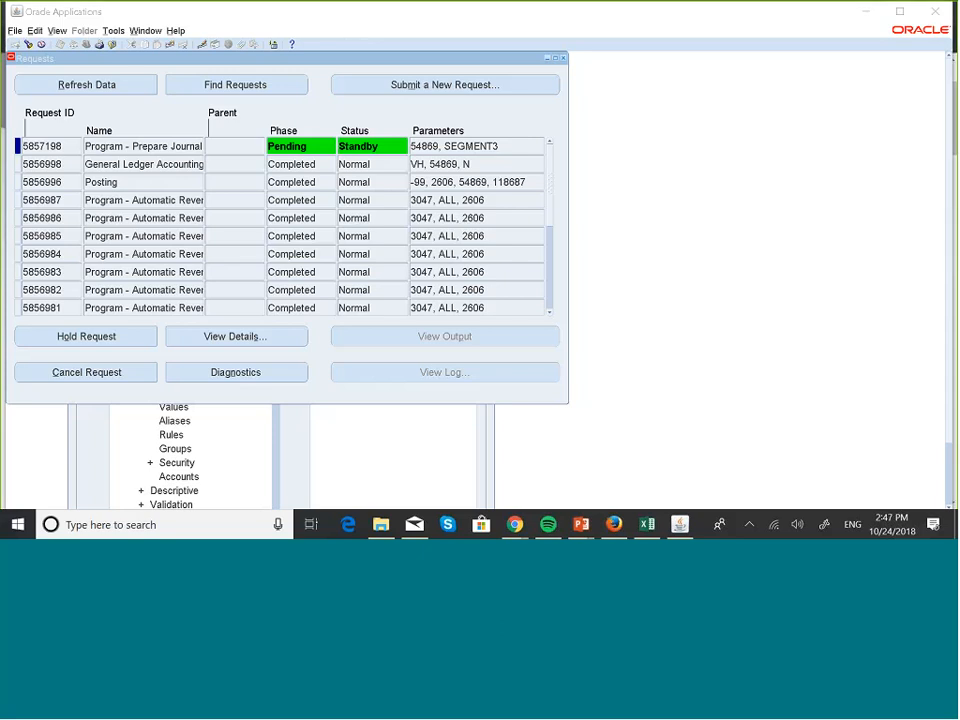
left_click(120, 88)
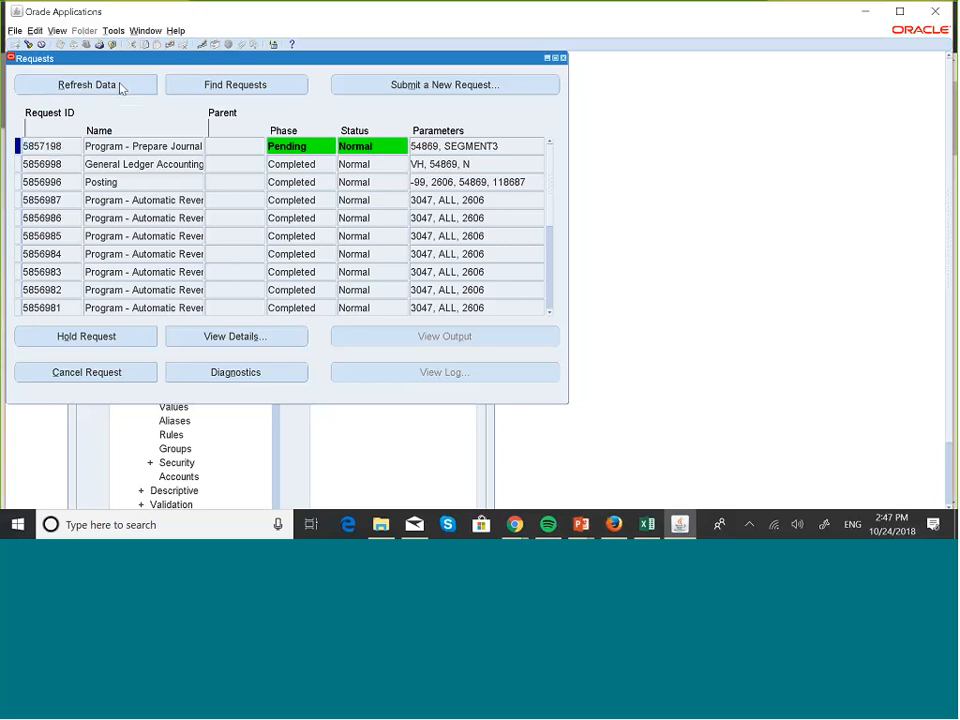
left_click(120, 88)
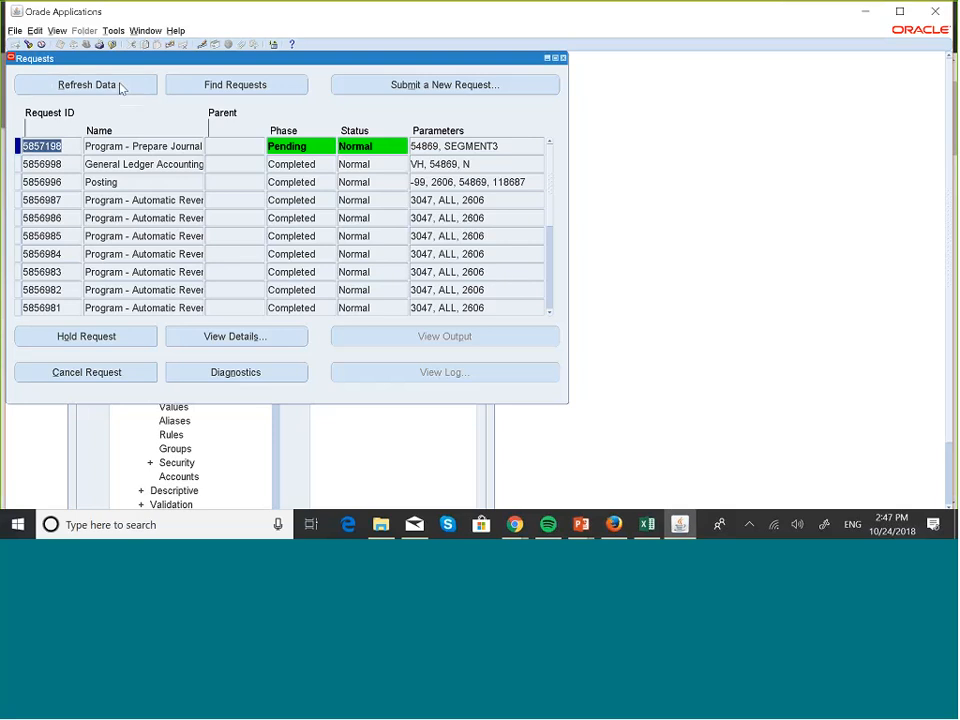
left_click(120, 88)
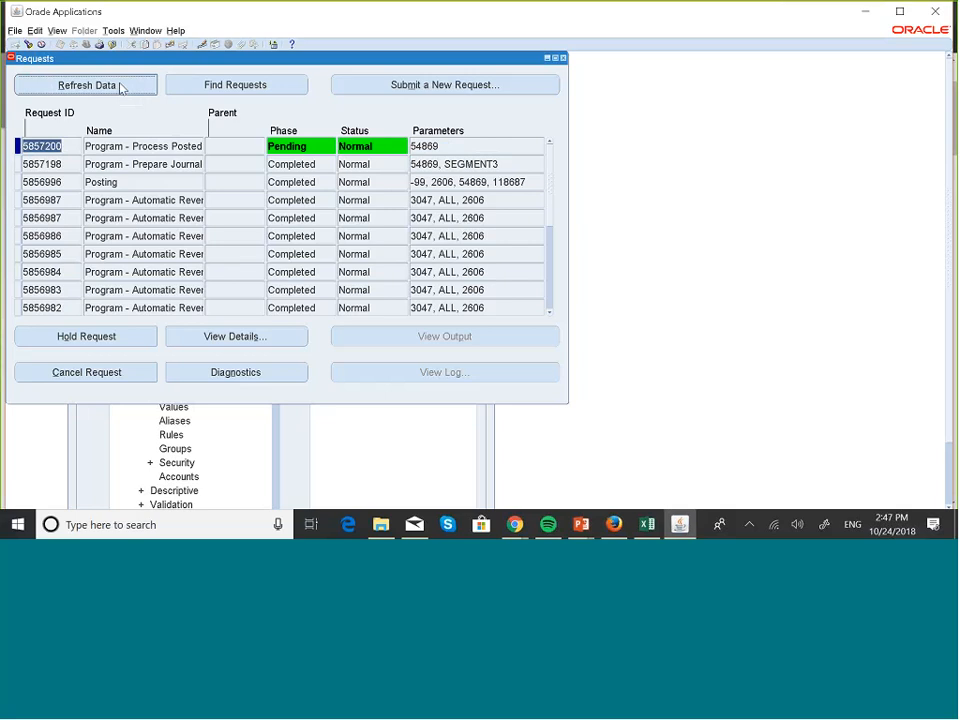
left_click(120, 88)
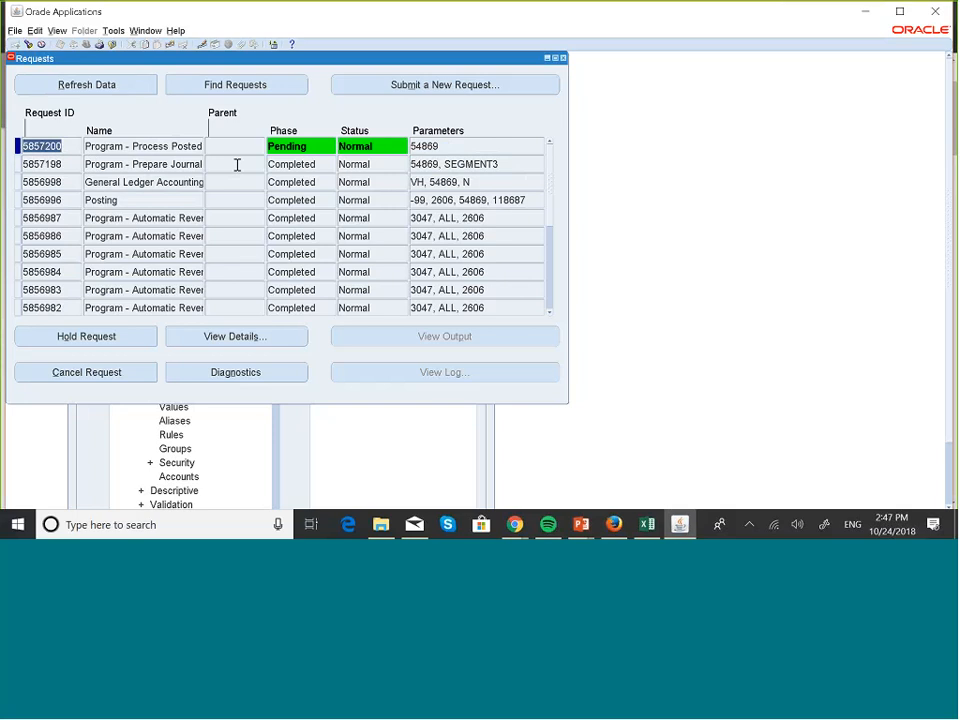
- Review the details of the Process Posted Journal Batches request, then keep refreshing the request list to monitor its progress
left_click(254, 337)
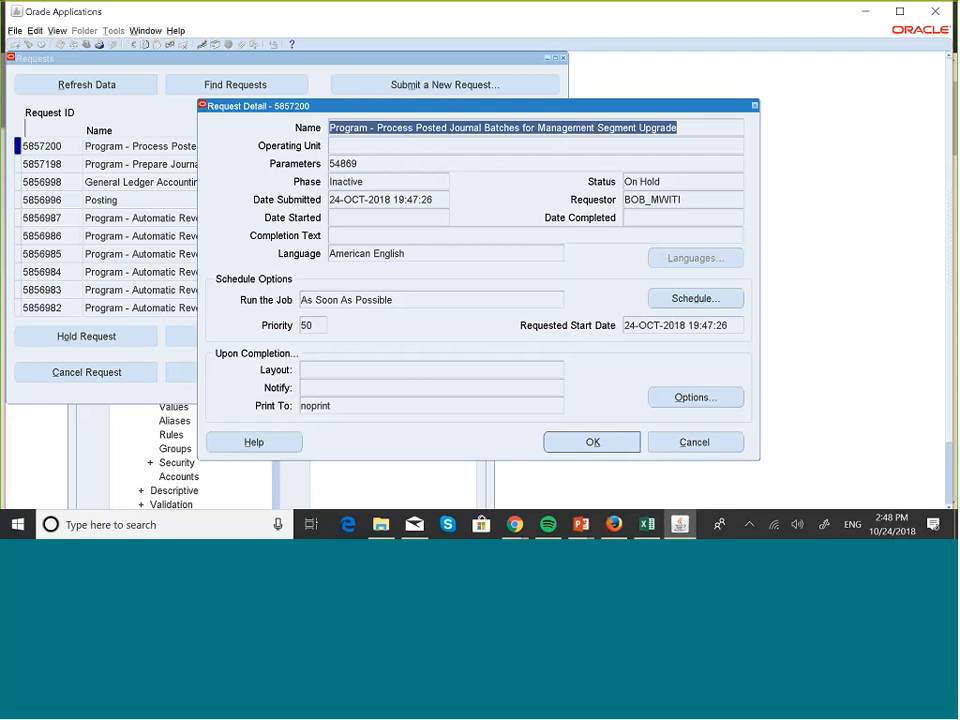
left_click(621, 436)
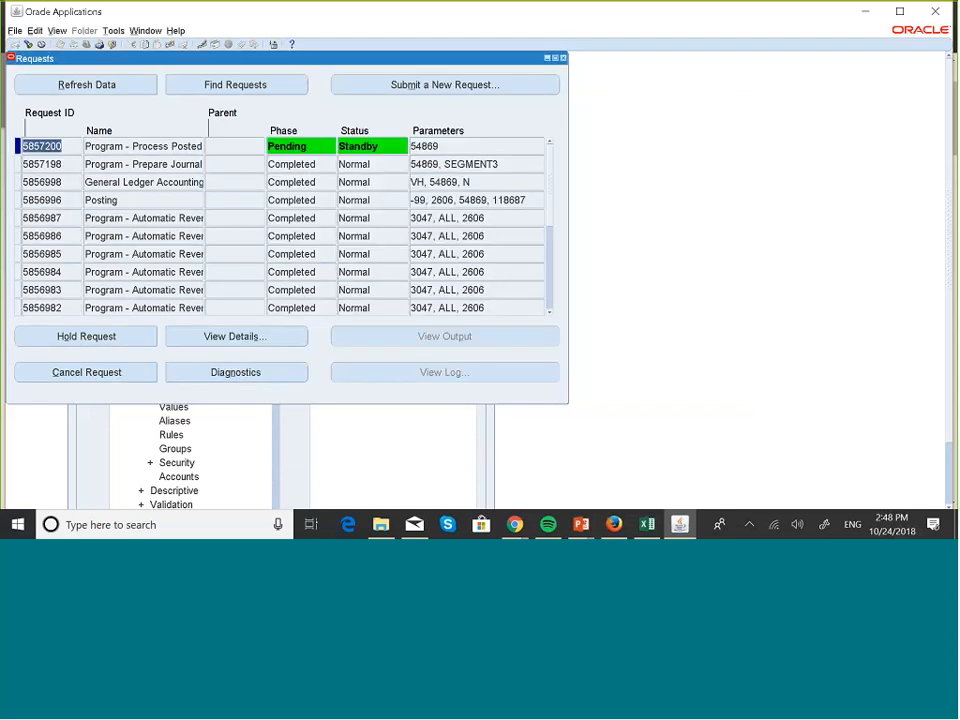
left_click(133, 85)
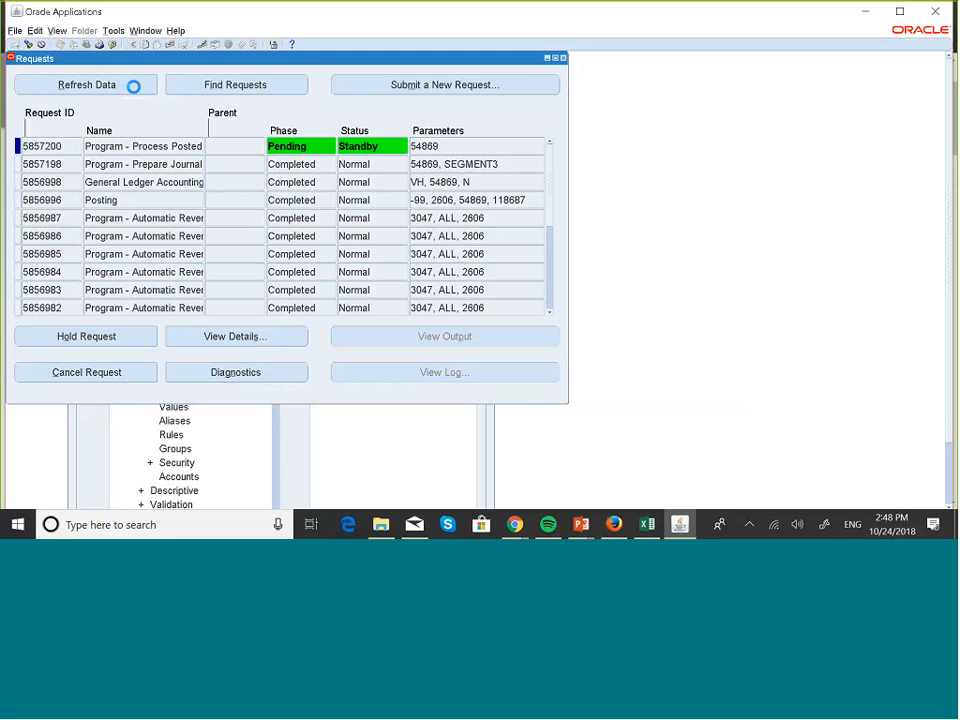
left_click(133, 86)
left_click(137, 86)
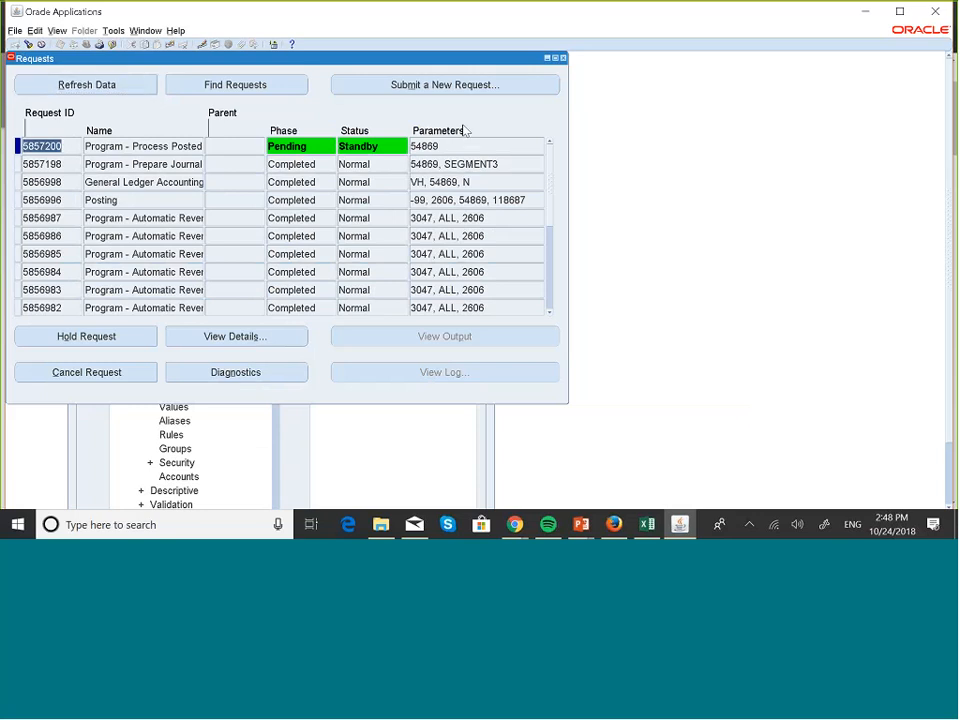
left_click(117, 81)
left_click(124, 89)
left_click(124, 89)
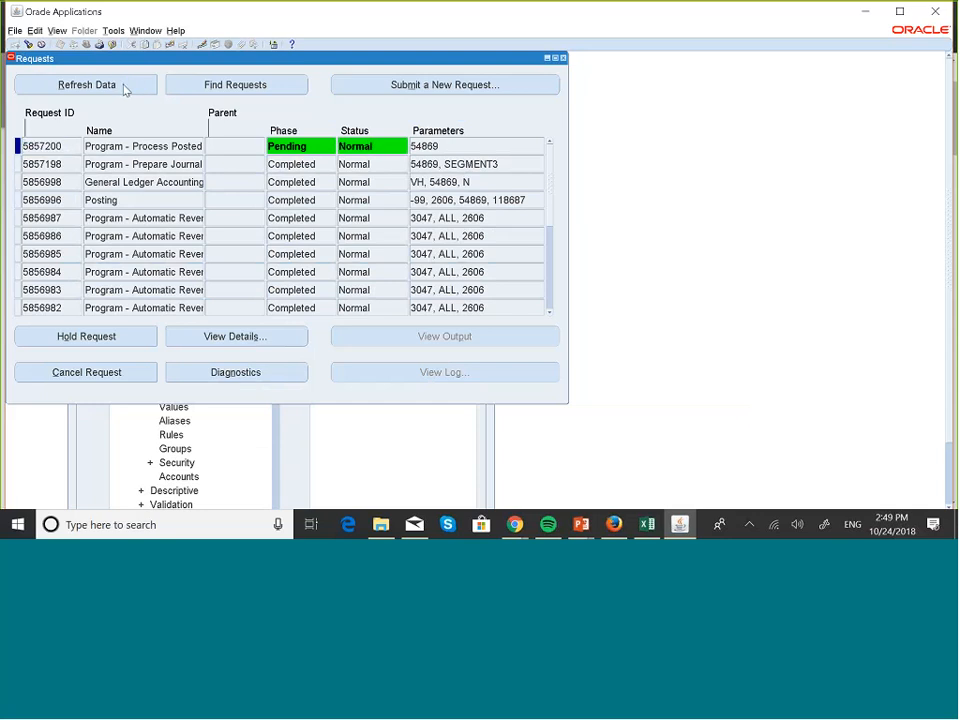
left_click(124, 90)
left_click(123, 90)
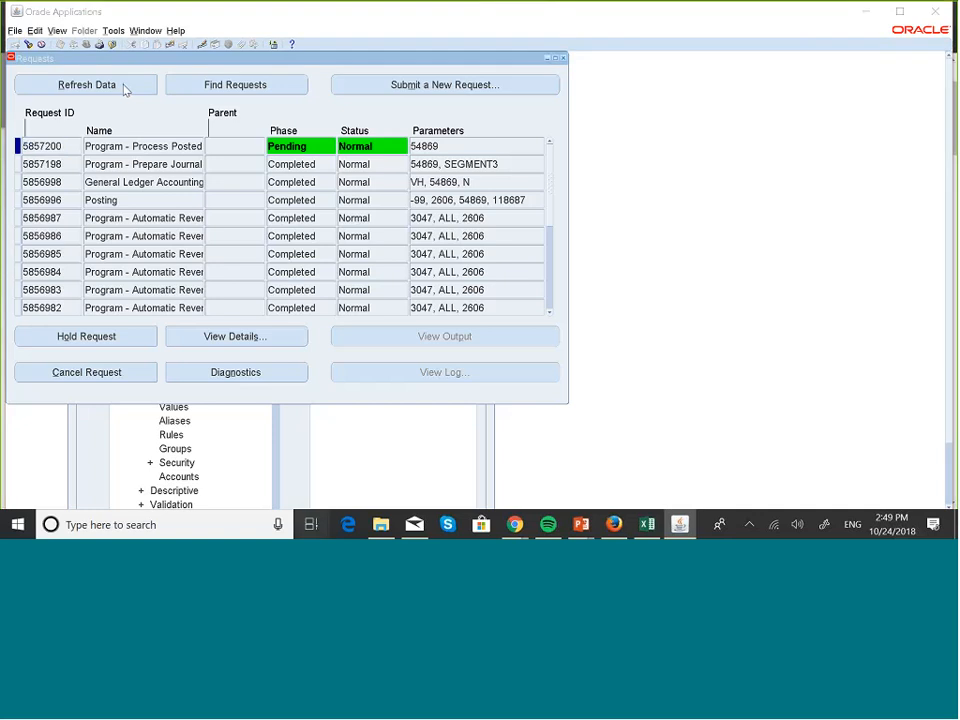
- Switch to the PowerPoint slide show to review the Management Segment slide with the two upgrade programs, then return to Oracle Applications
key("super+Tab")
left_click(229, 190)
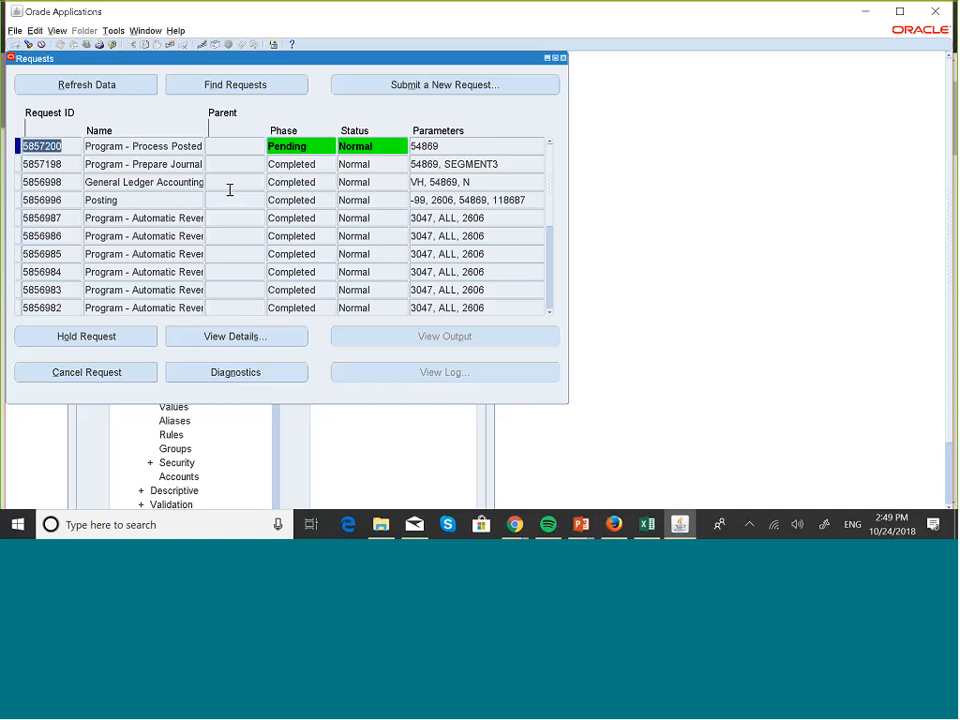
key("super+Tab")
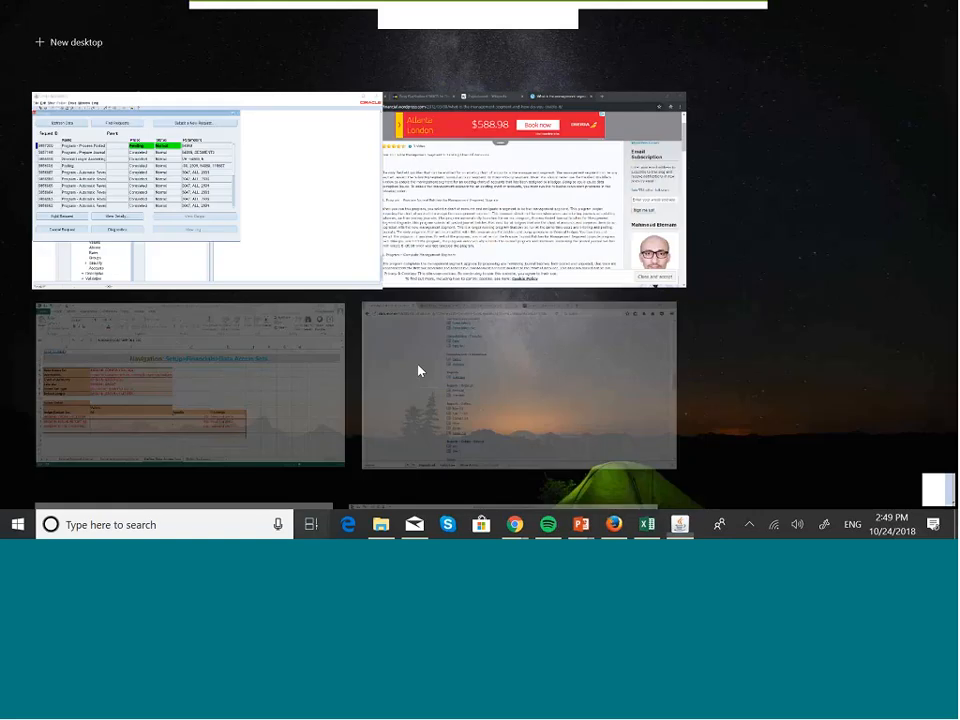
scroll(240, 353, "down", 5)
left_click(238, 354)
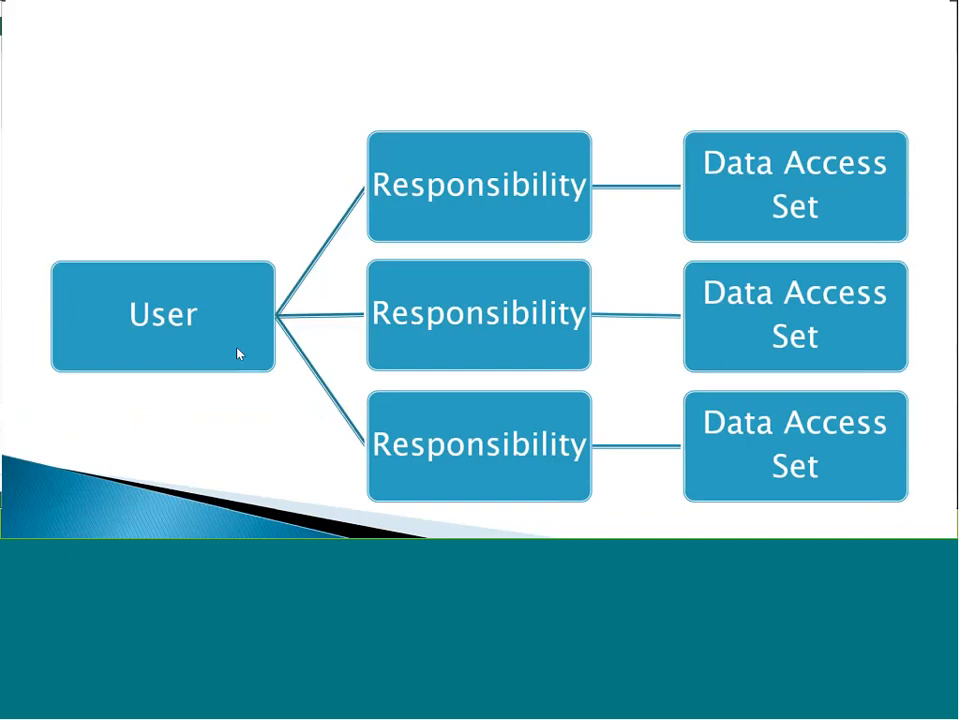
key("Right")
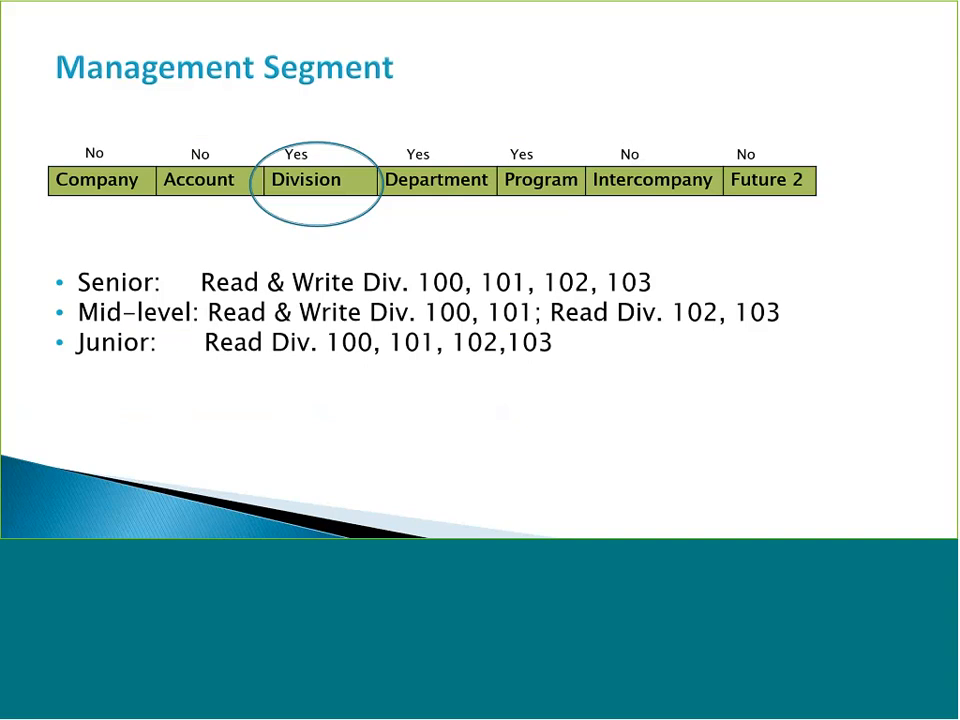
key("Left")
key("Left")
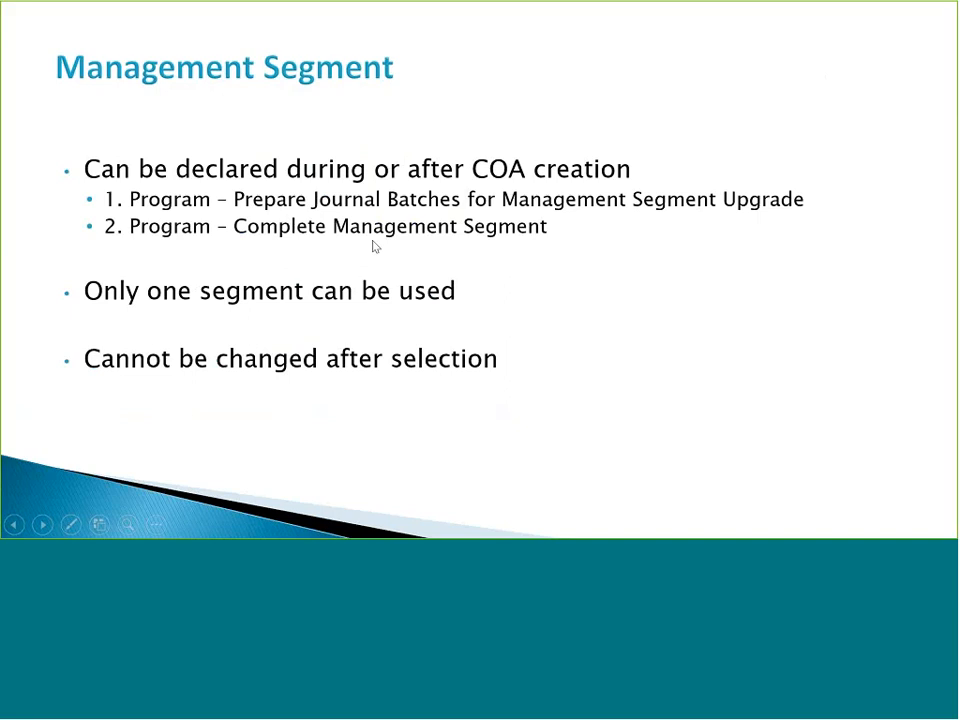
key("super+Tab")
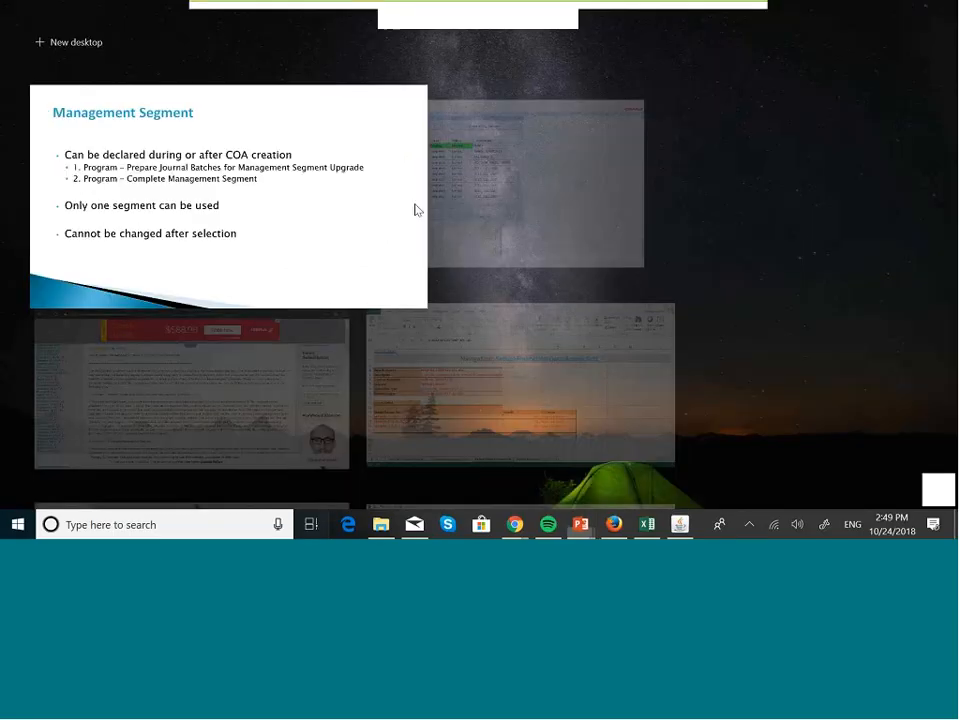
left_click(417, 210)
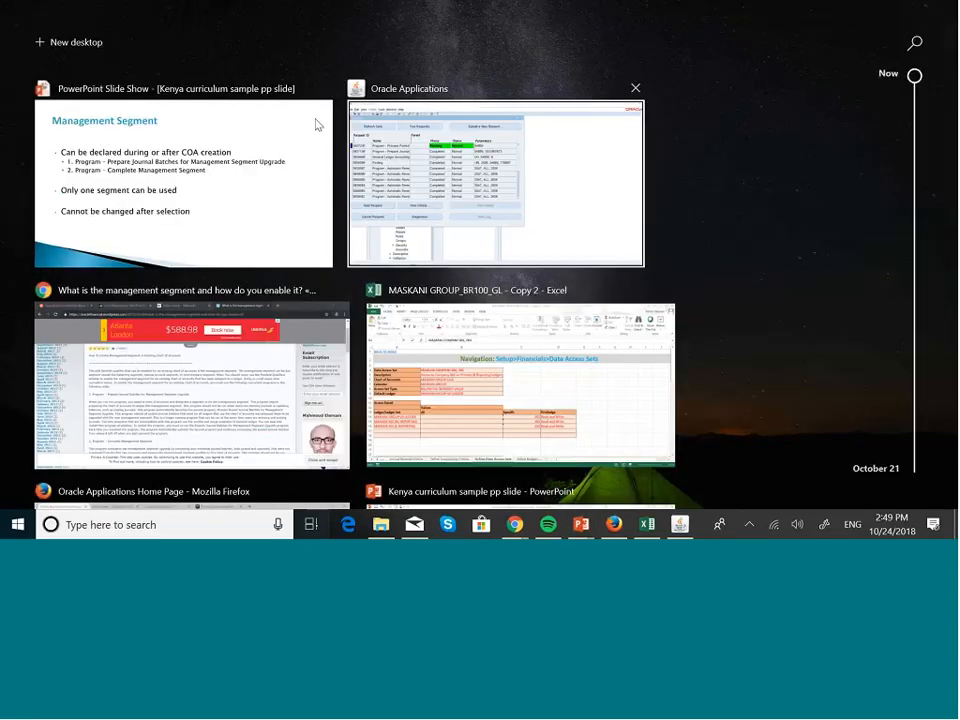
- Refresh the request list and start a new single request
left_click(115, 90)
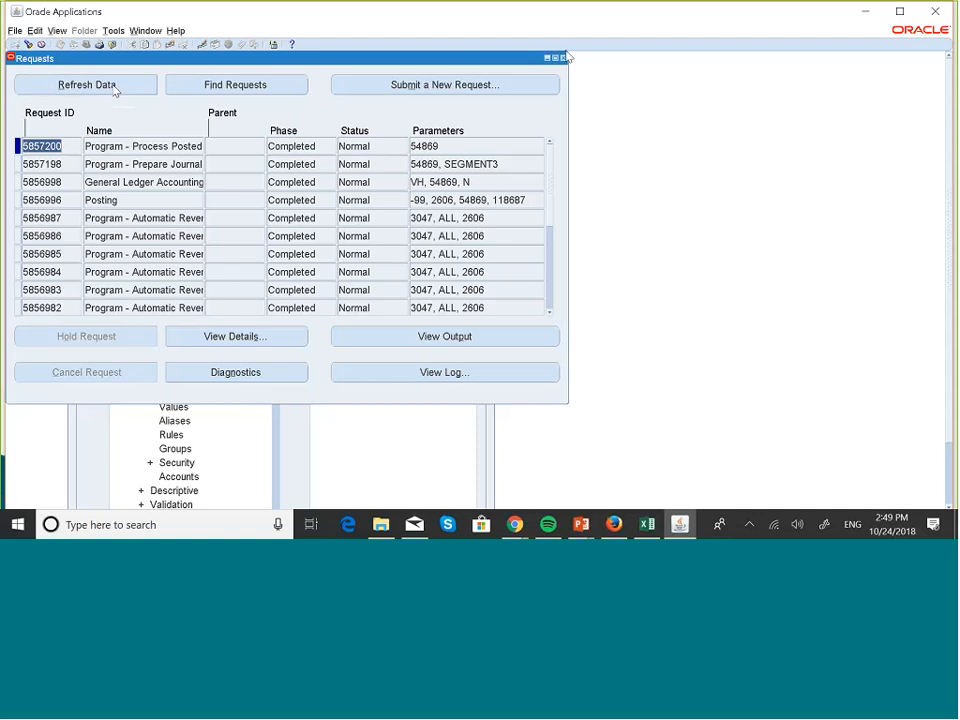
left_click(449, 90)
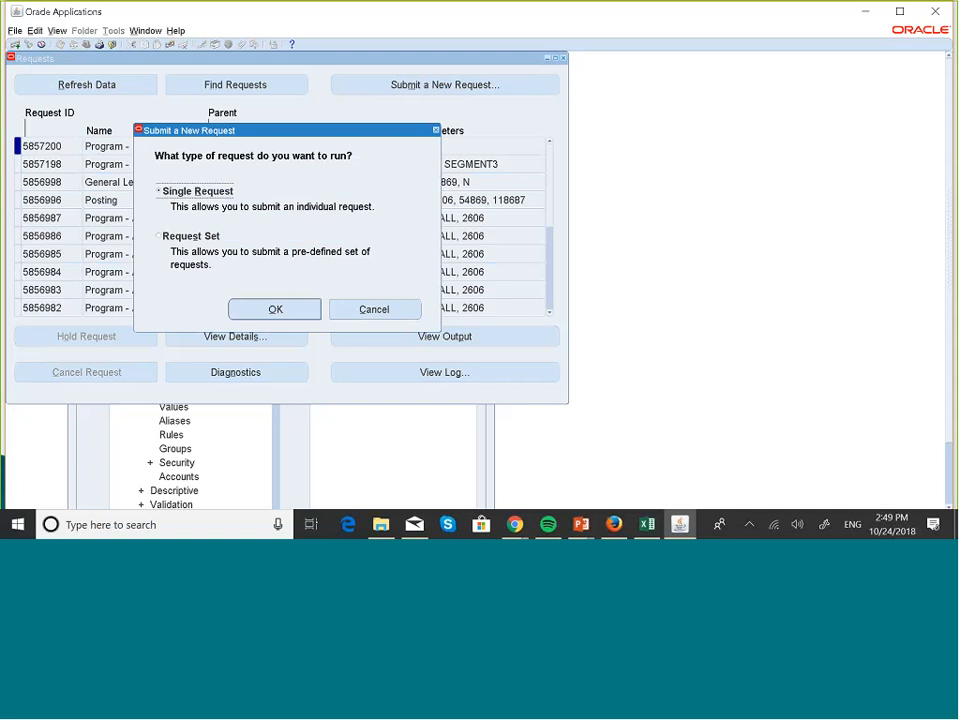
left_click(285, 308)
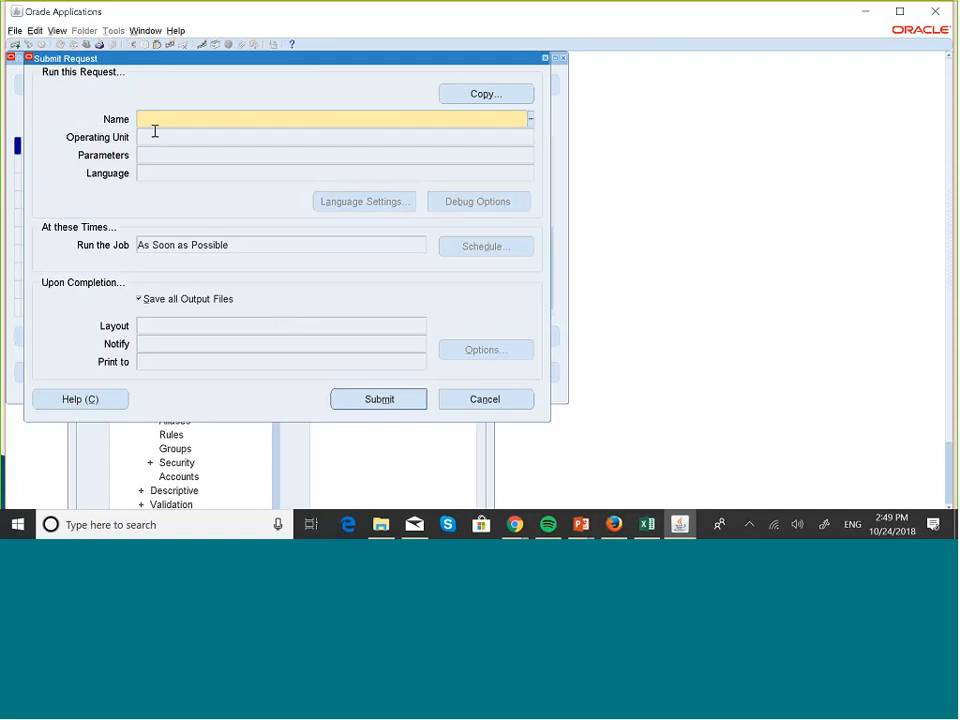
- Search the request programs for %managem% and choose Program - Complete Management Segment Upgrade
type("%managem%")
key("Tab")
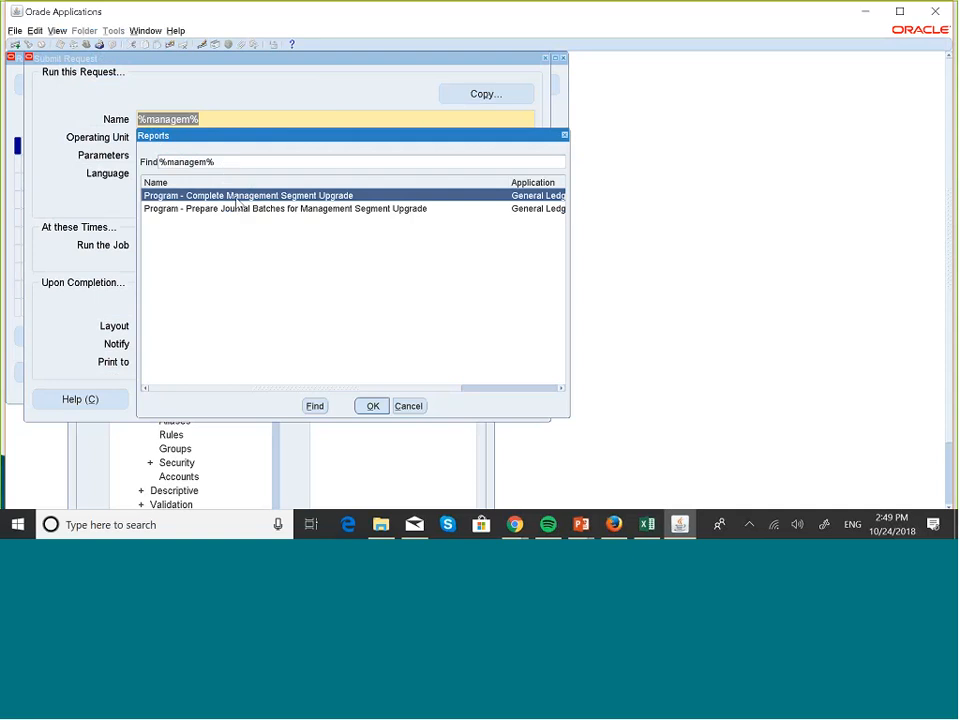
left_click(373, 406)
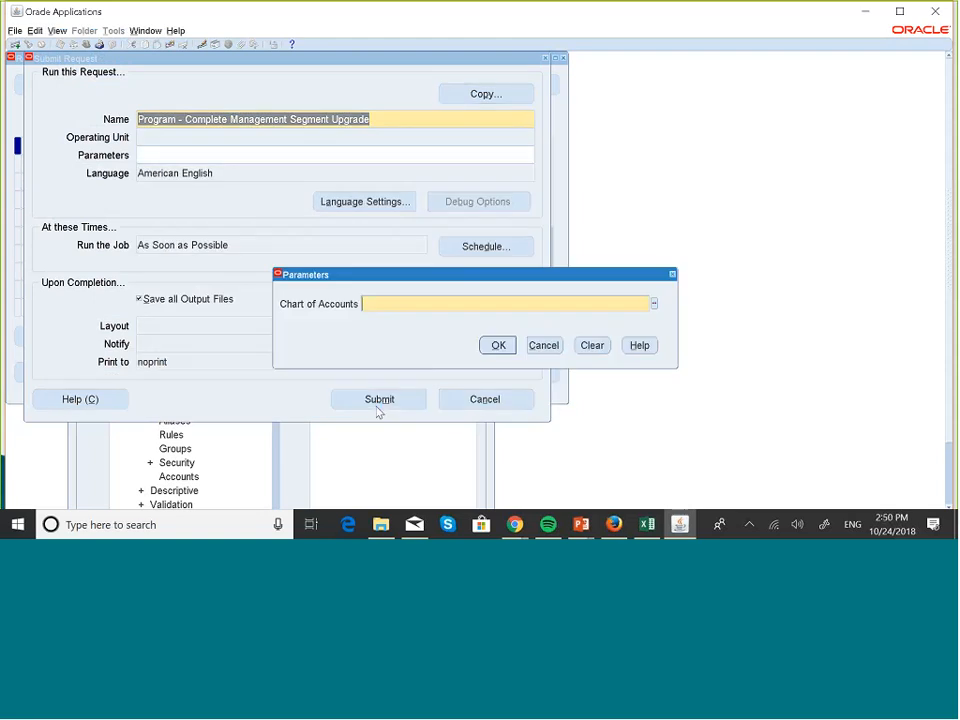
- Set the Chart of Accounts parameter to MASKANI GROUP COA, submit the request, and decline submitting another
type("maska")
key("Tab")
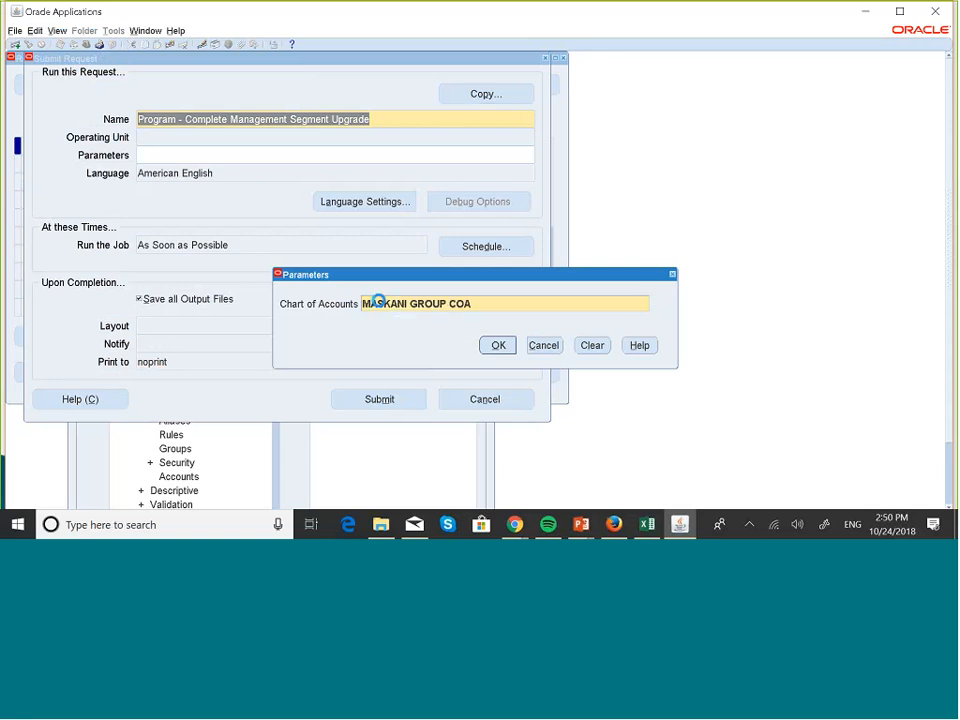
left_click(498, 345)
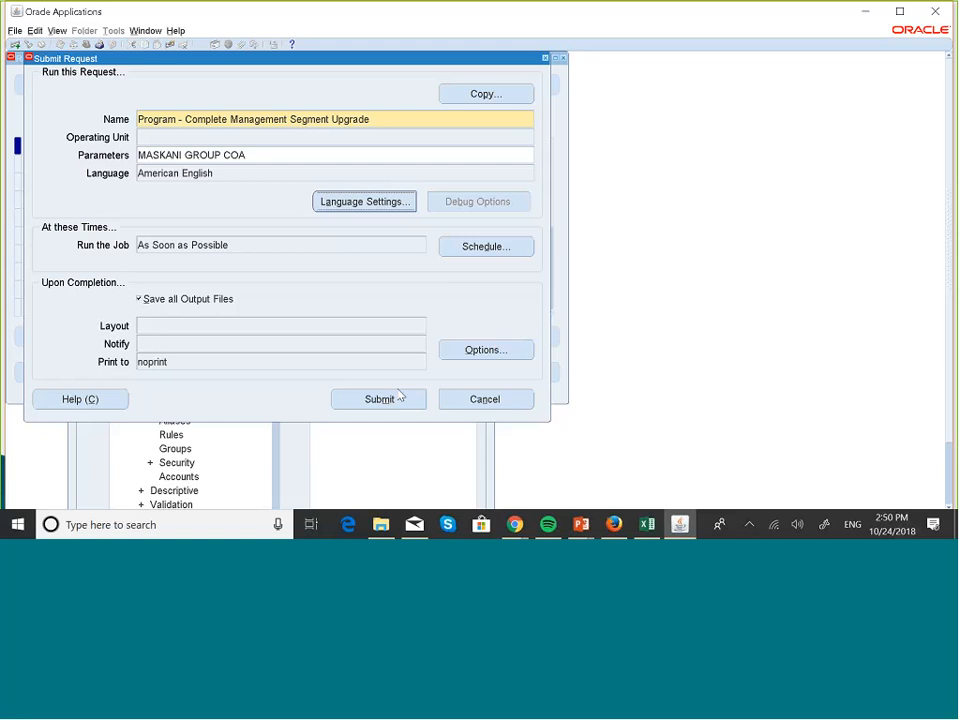
left_click(380, 400)
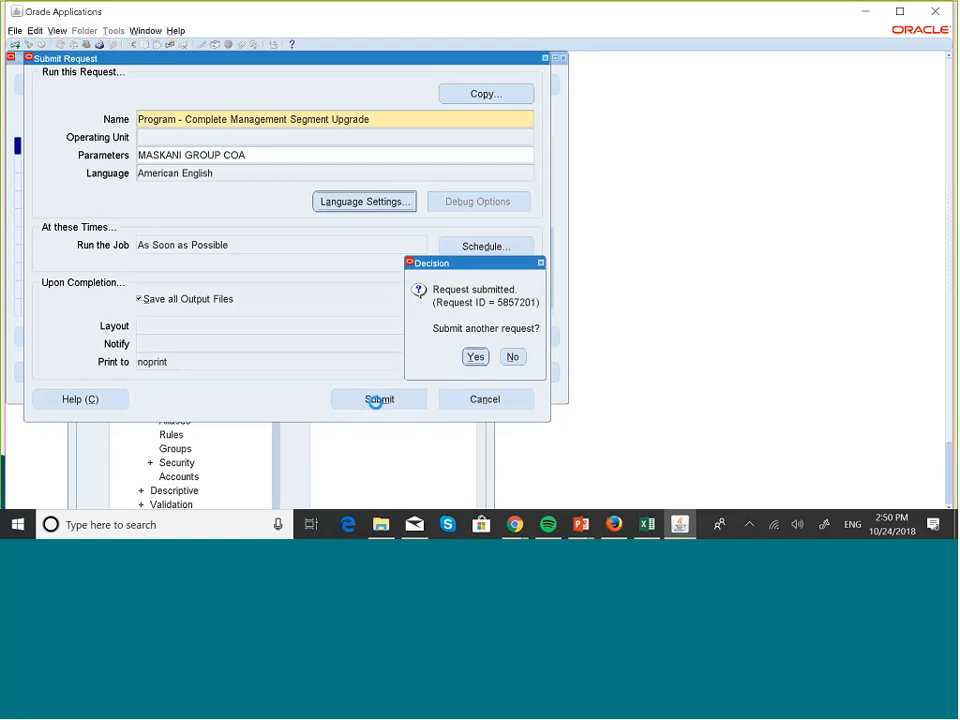
left_click(515, 358)
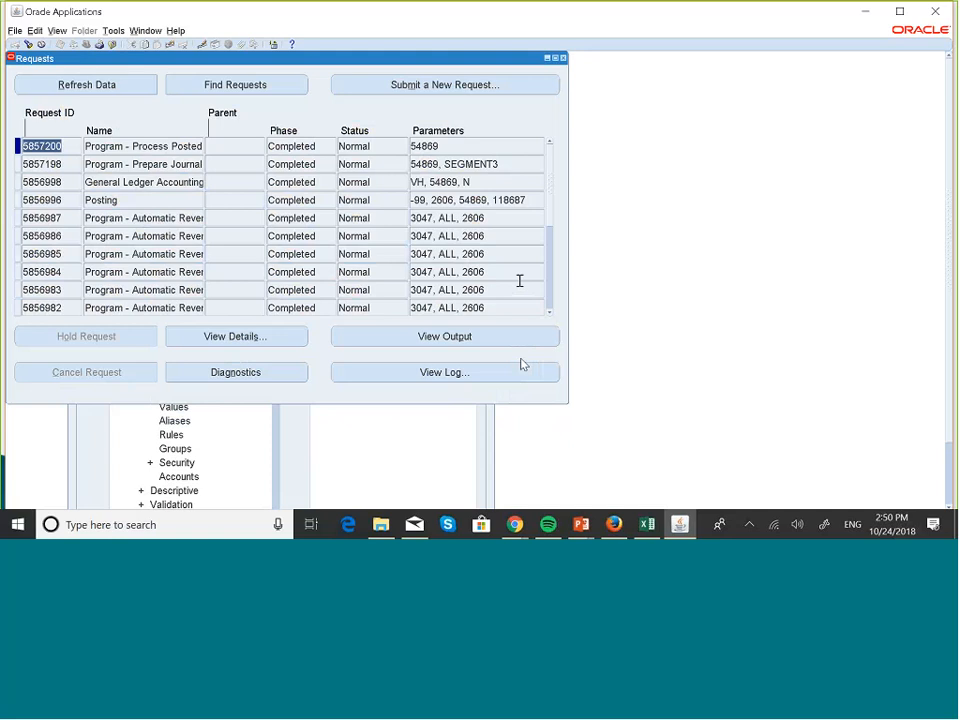
- Refresh the request list repeatedly to monitor the Complete Management Segment Upgrade program, then close the list
left_click(133, 90)
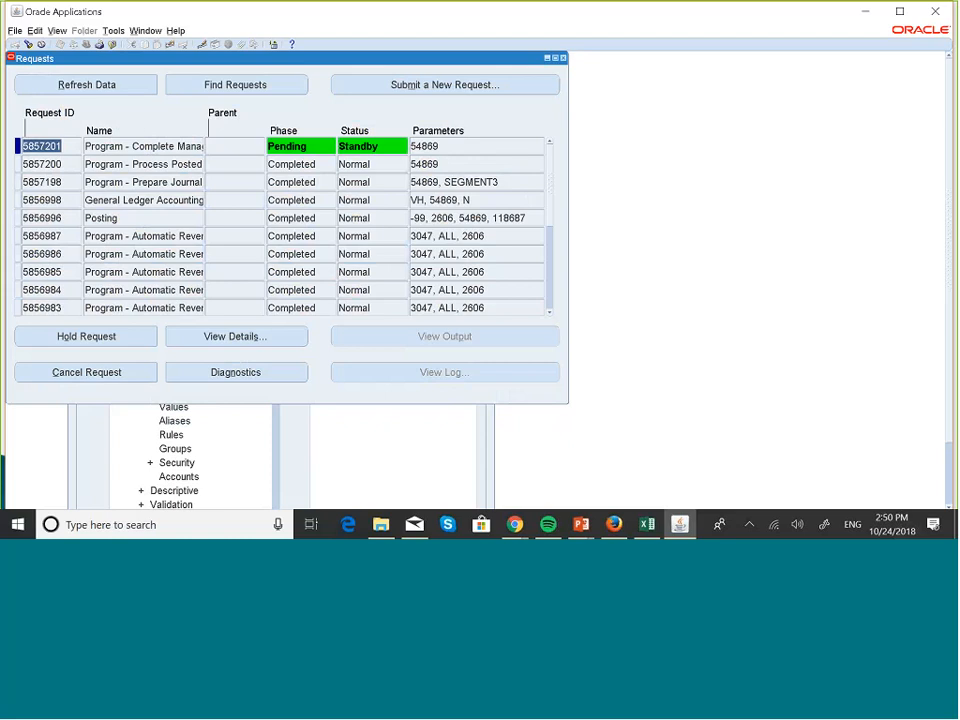
left_click(130, 92)
left_click(128, 86)
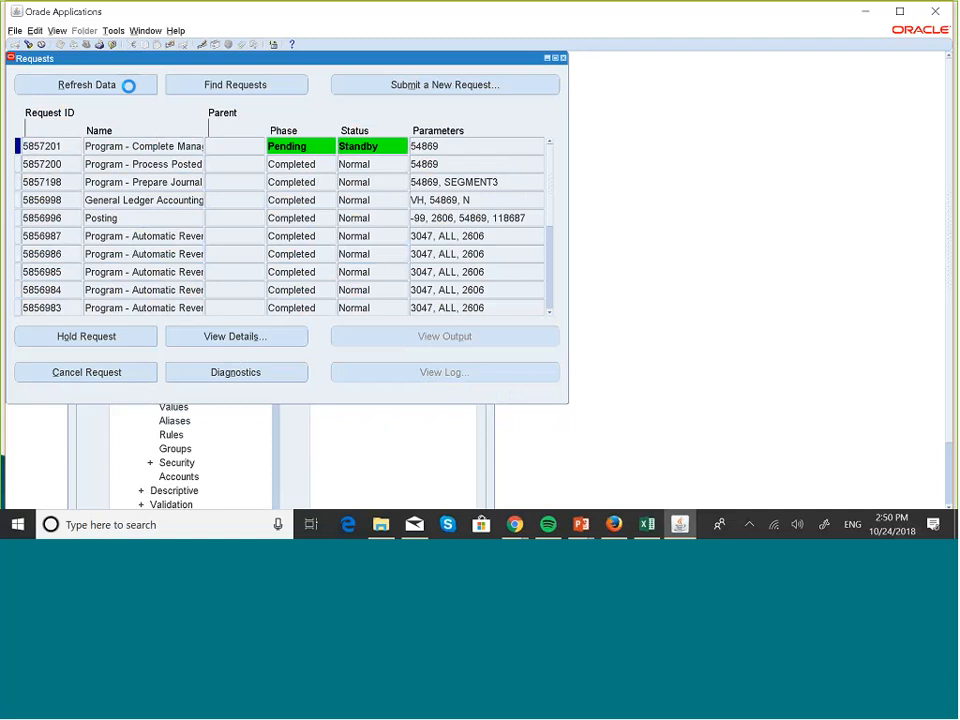
left_click(128, 86)
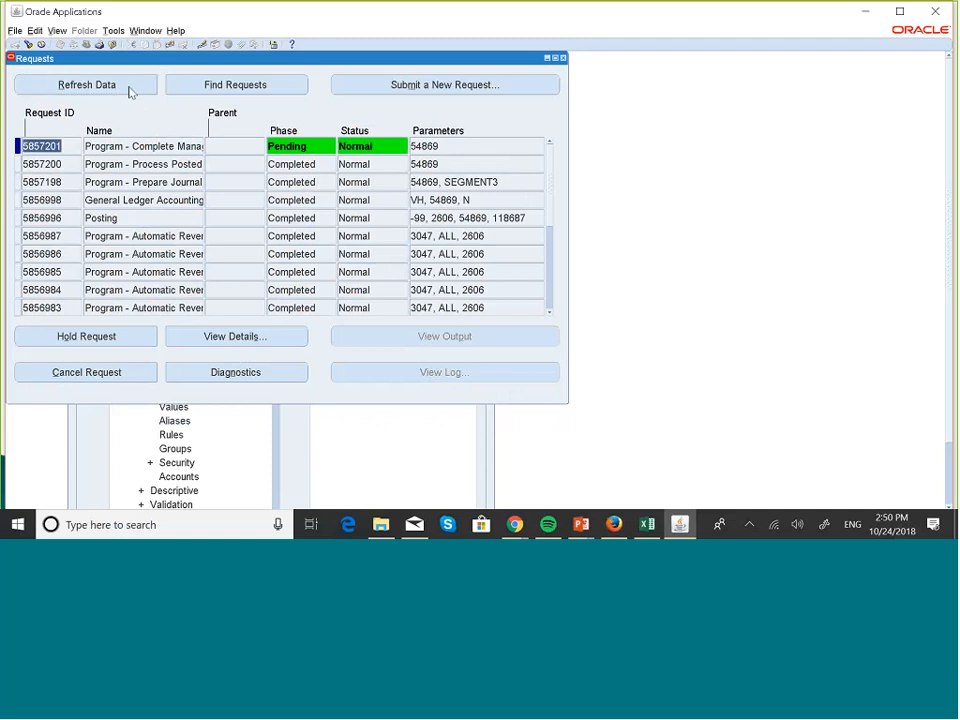
left_click(564, 59)
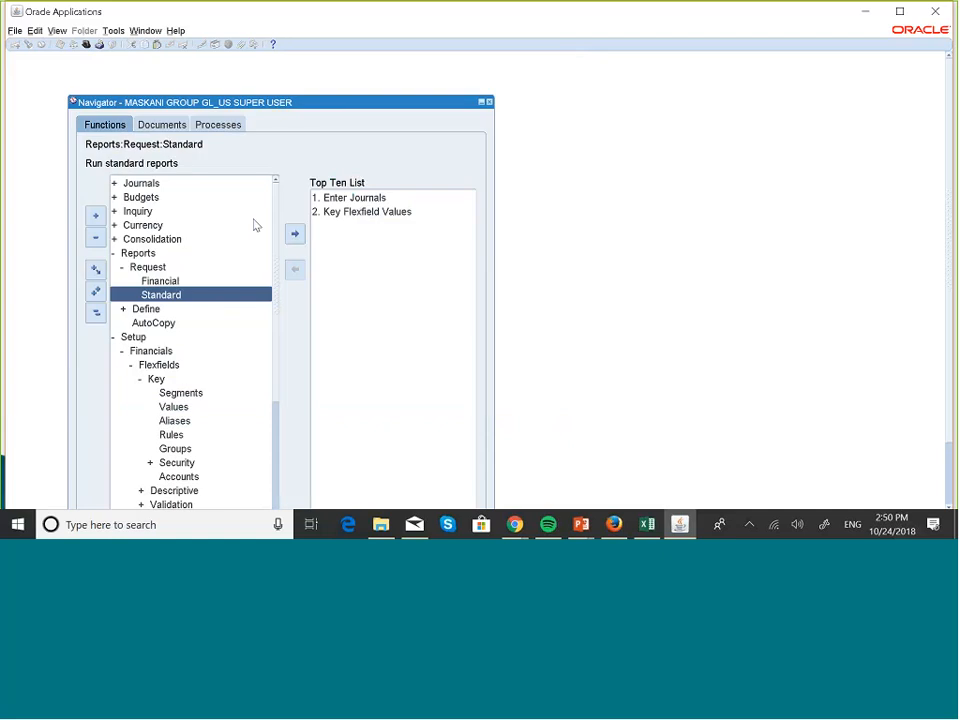
- Collapse the function tree, add Setup > Financials > Flexfields > Key > Segments to the Top Ten List, and open Key Flexfield Segments
left_click(93, 313)
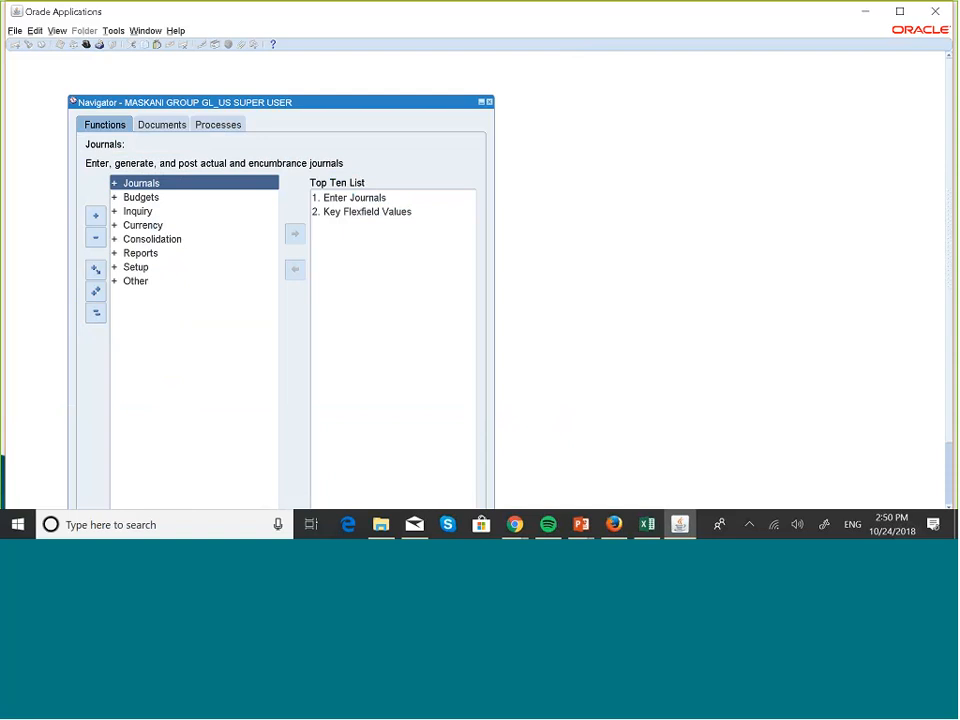
left_click(136, 266)
double_click(136, 266)
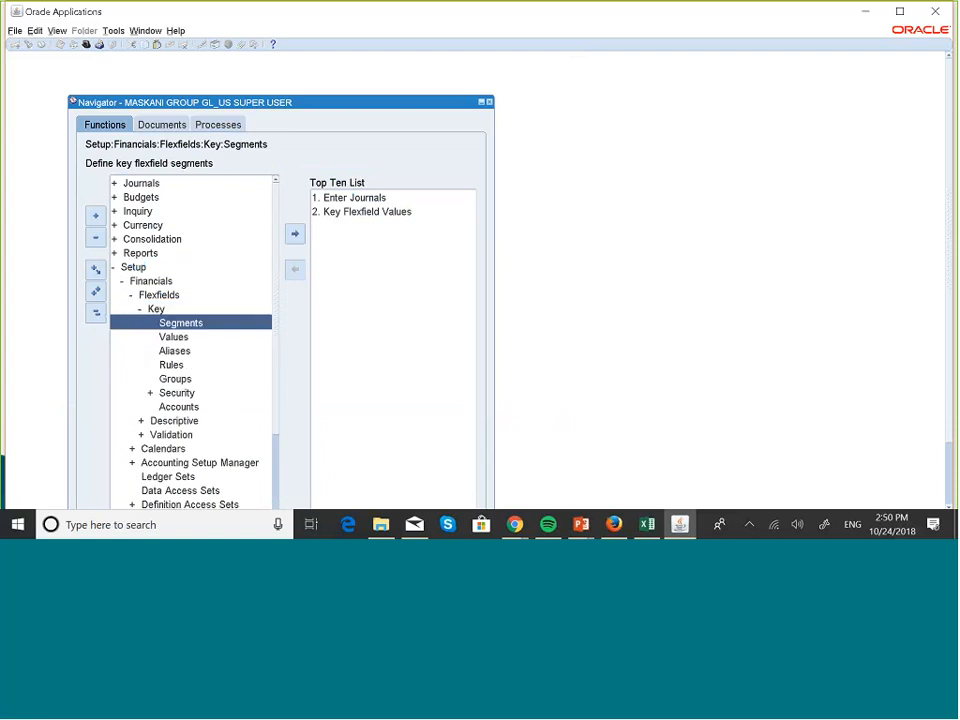
left_click(295, 233)
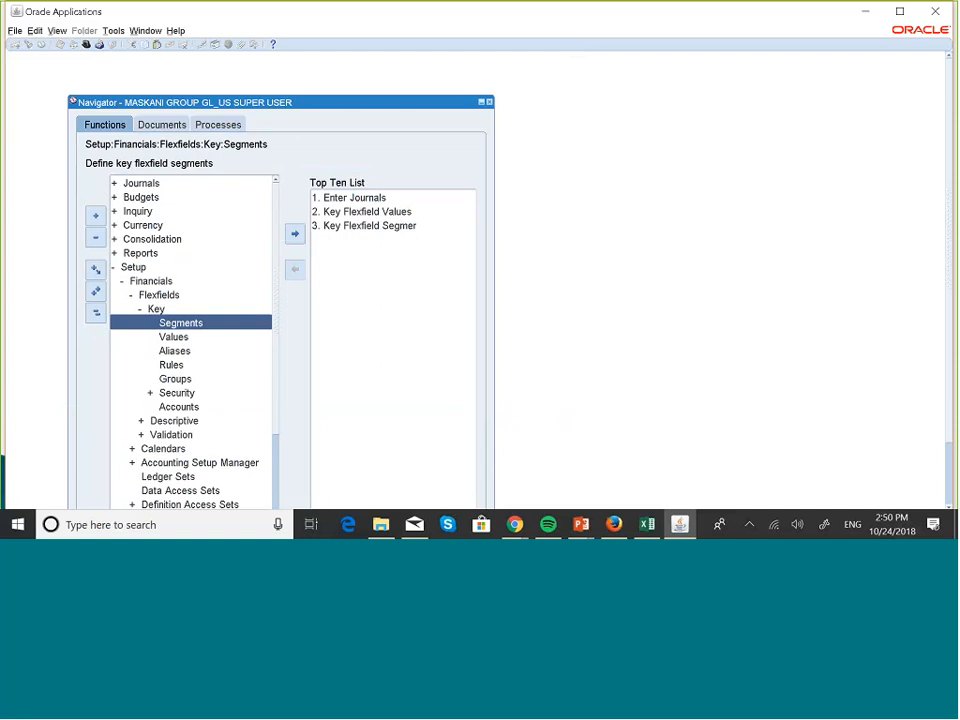
double_click(268, 321)
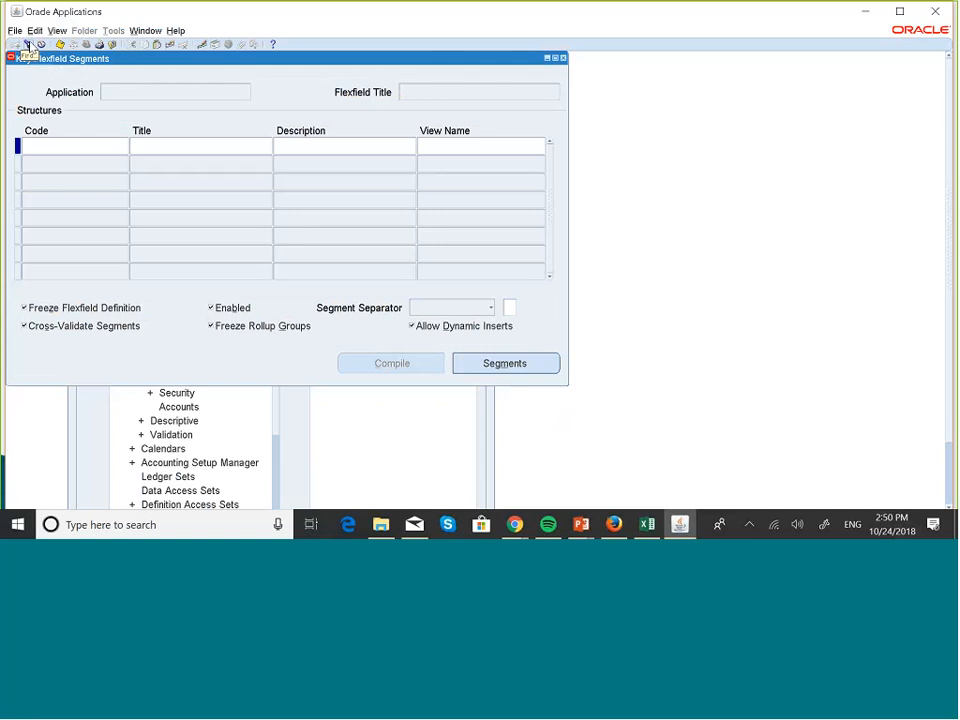
- Find all own requests to check the phase and status of the Complete Management Segment Upgrade program, then return to Key Flexfield Segments
left_click(29, 44)
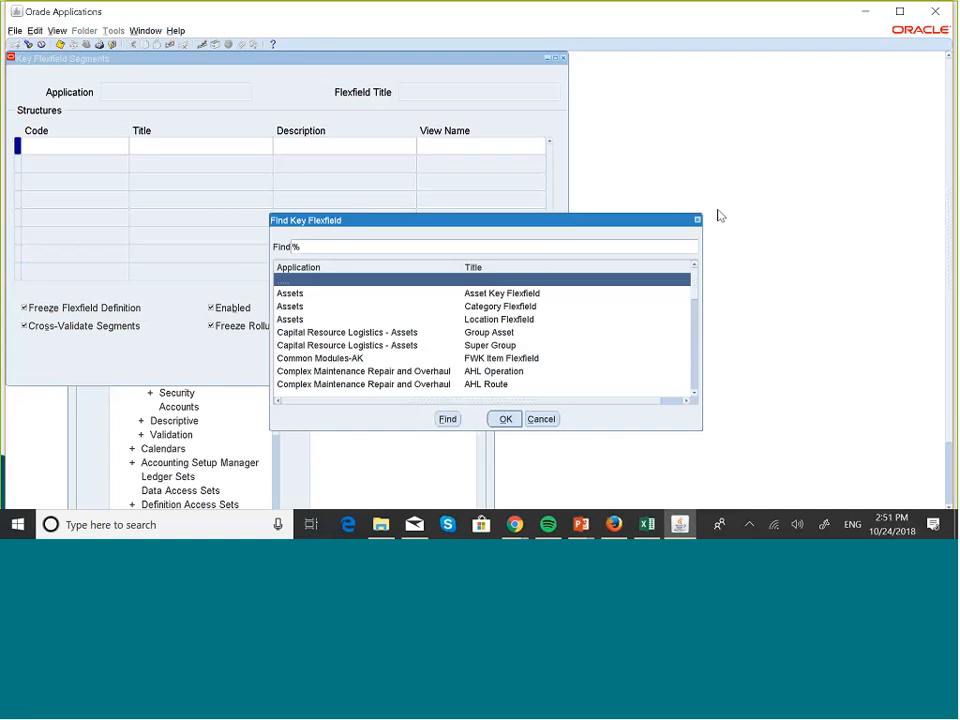
key("alt+v")
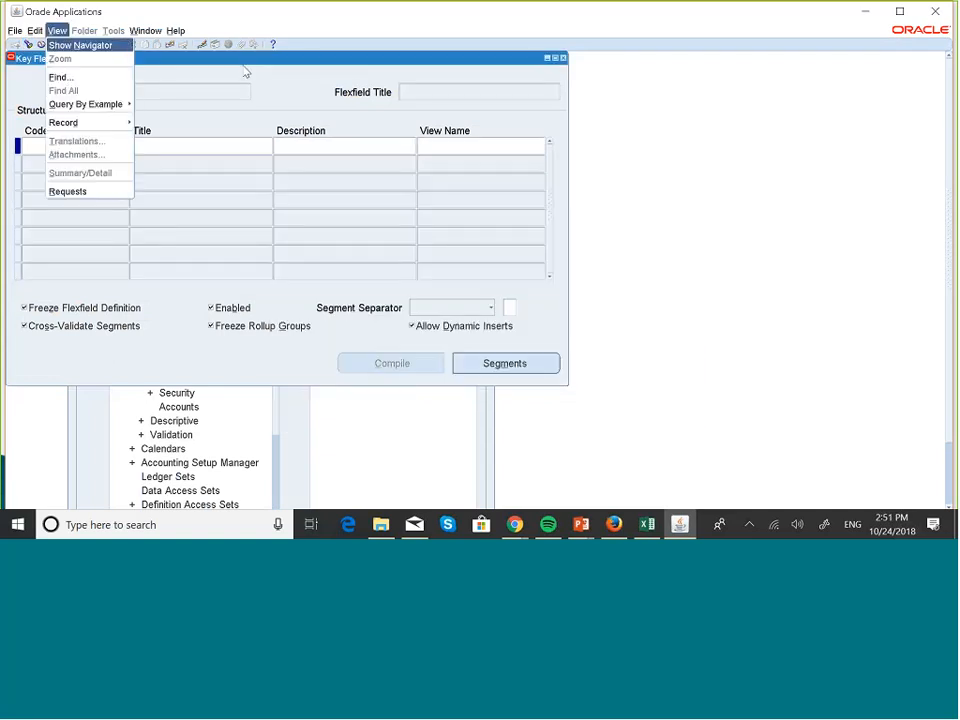
left_click(177, 188)
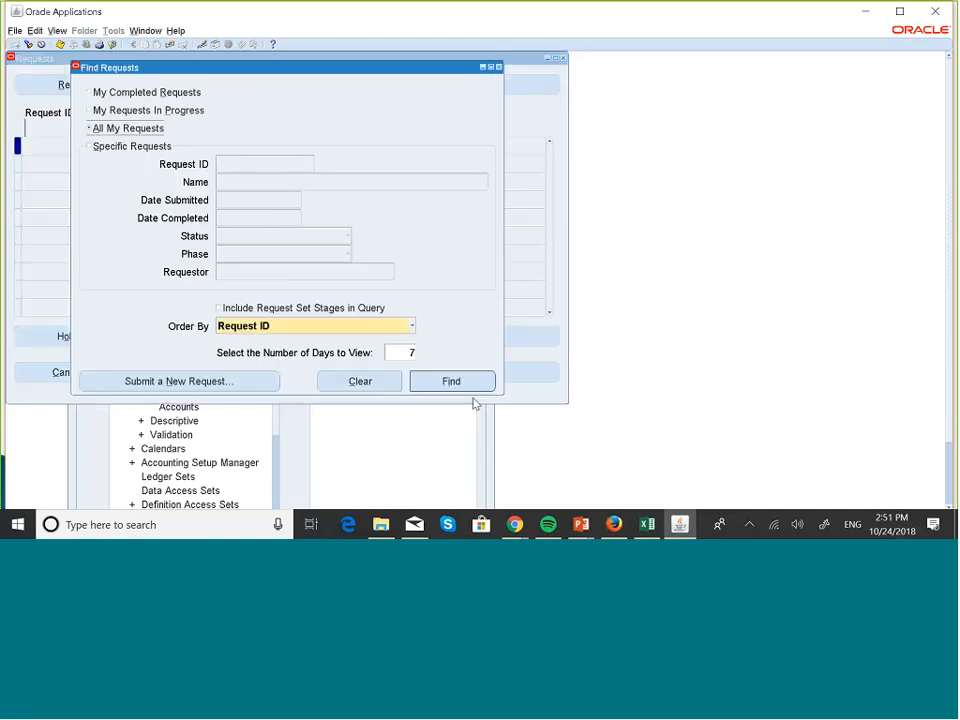
left_click(468, 388)
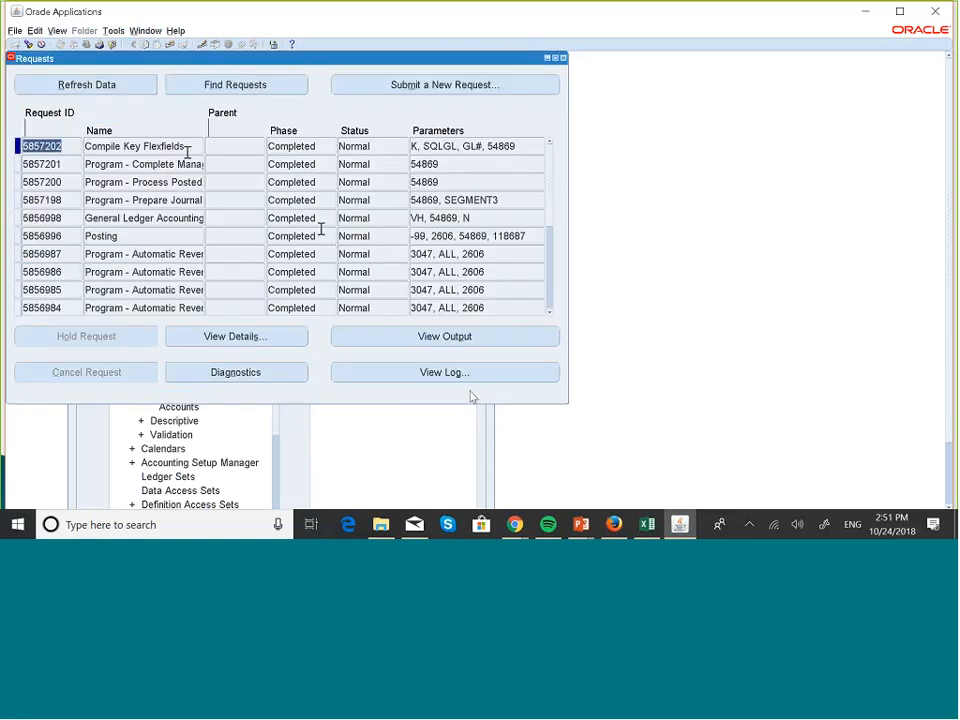
left_click(190, 166)
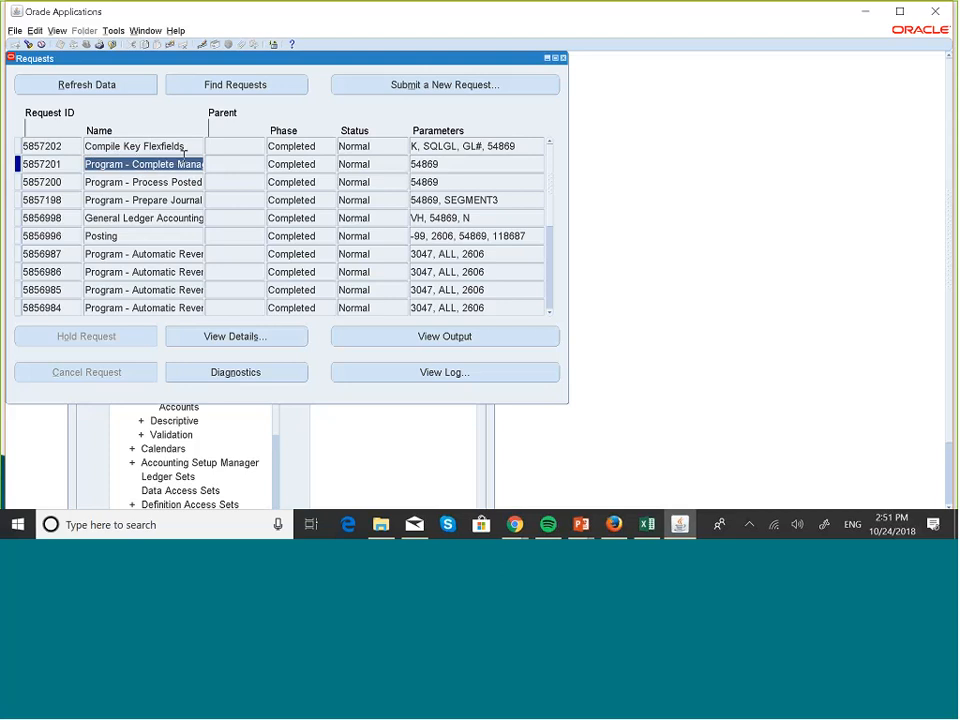
left_click(563, 59)
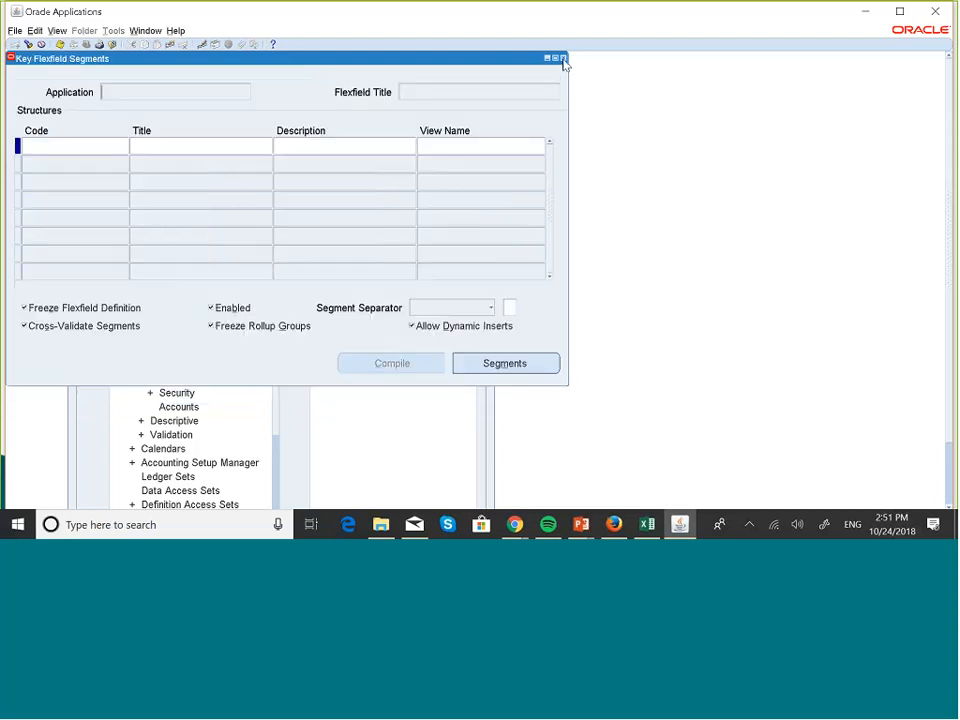
- Query the General Ledger Accounting Flexfield with gen% and retrieve the MASKANI GROUP COA structure with mask%
left_click(28, 44)
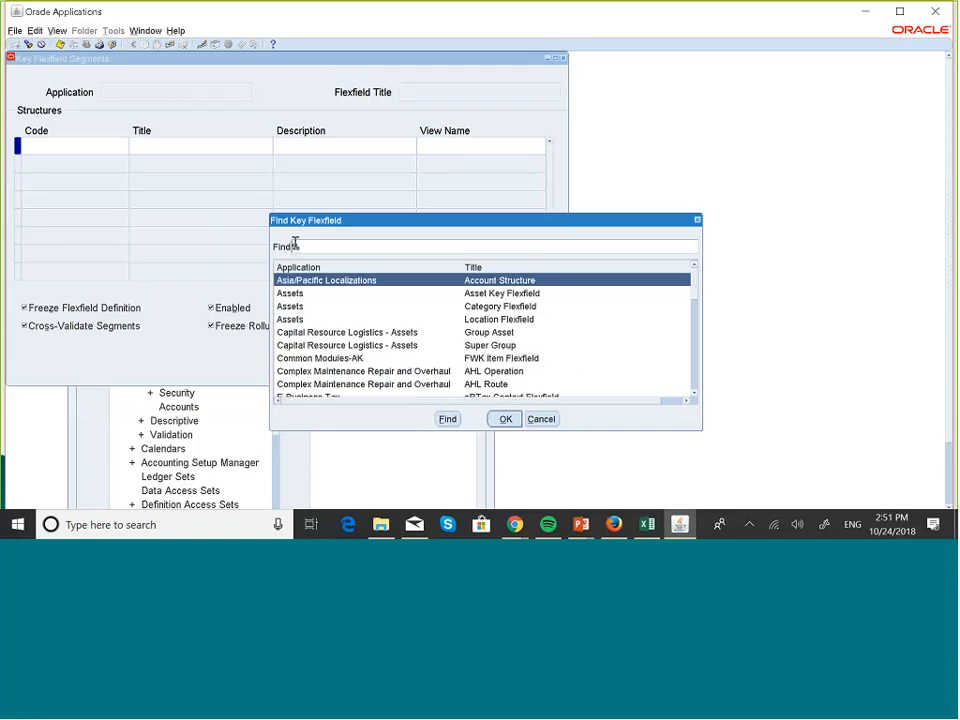
type("gen")
left_click(448, 420)
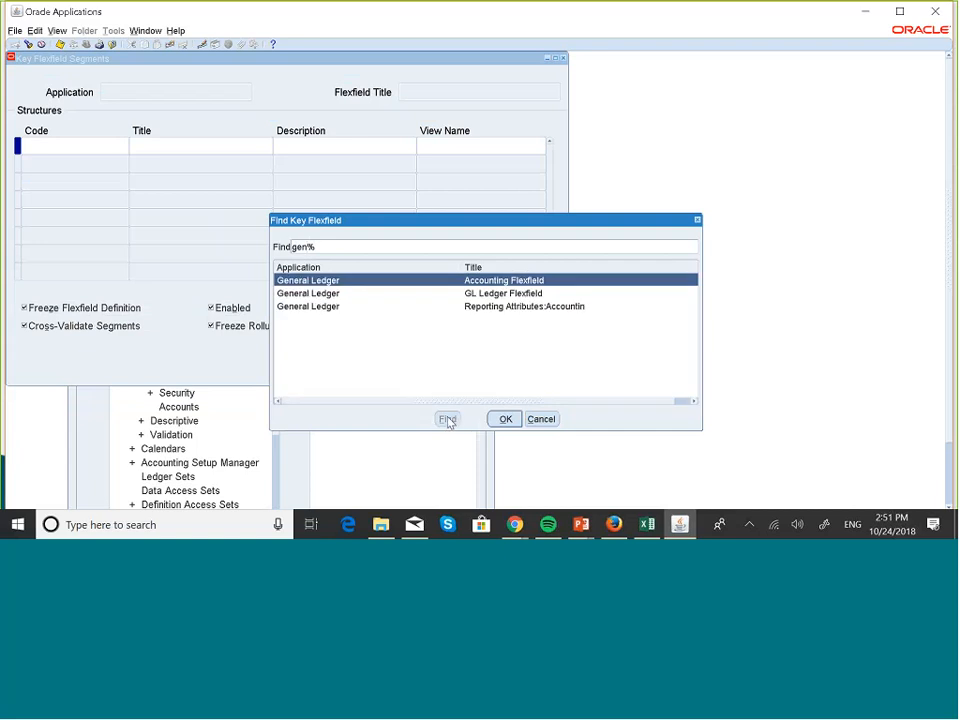
left_click(505, 419)
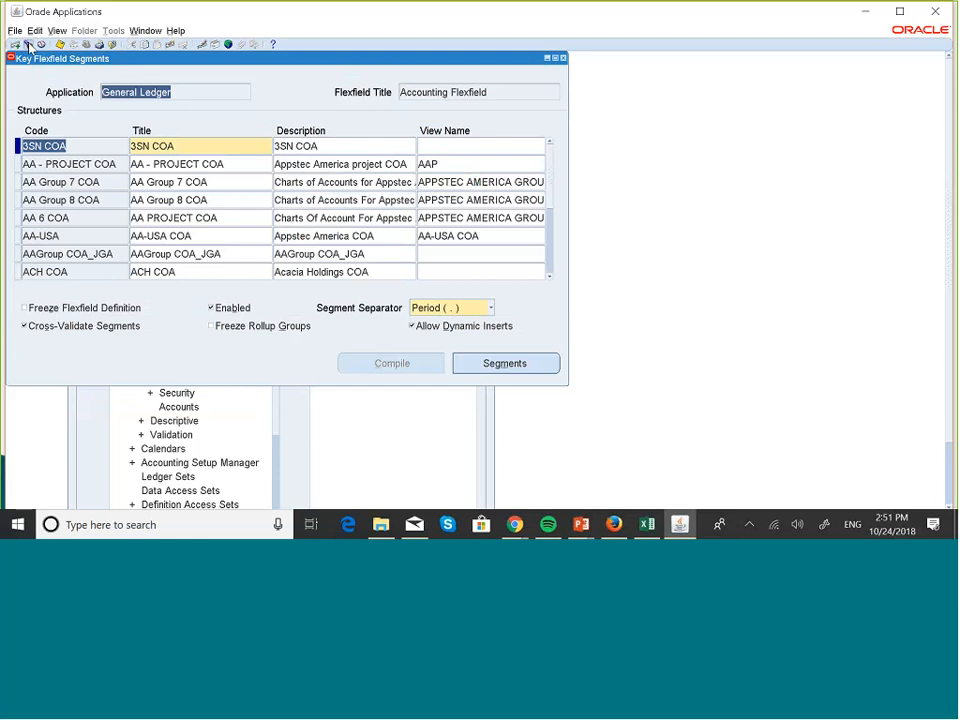
left_click(27, 44)
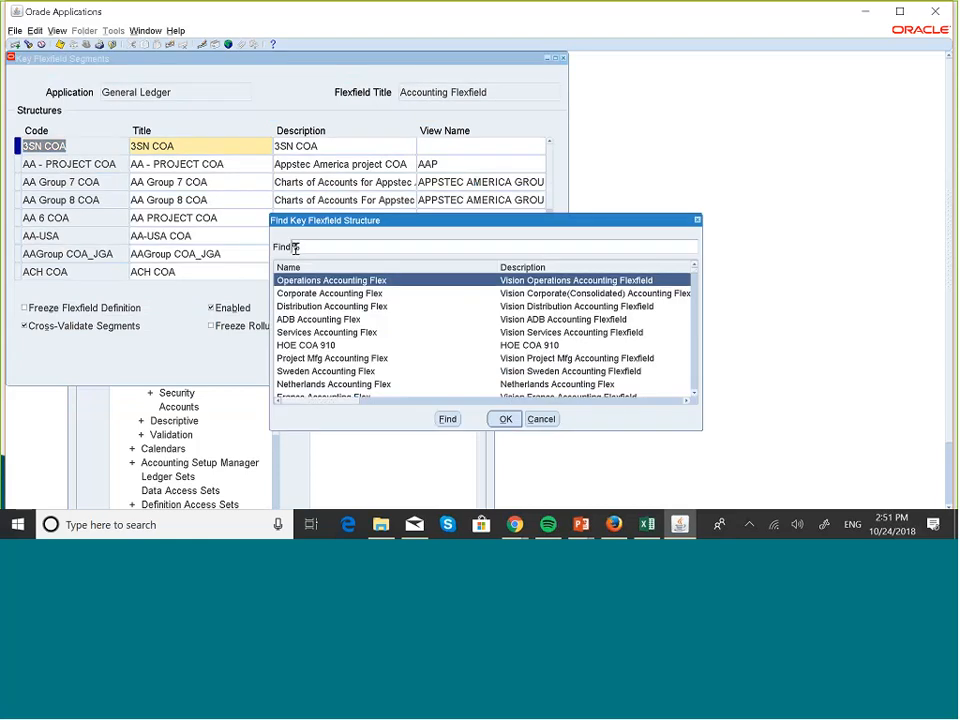
type("mask%")
left_click(447, 419)
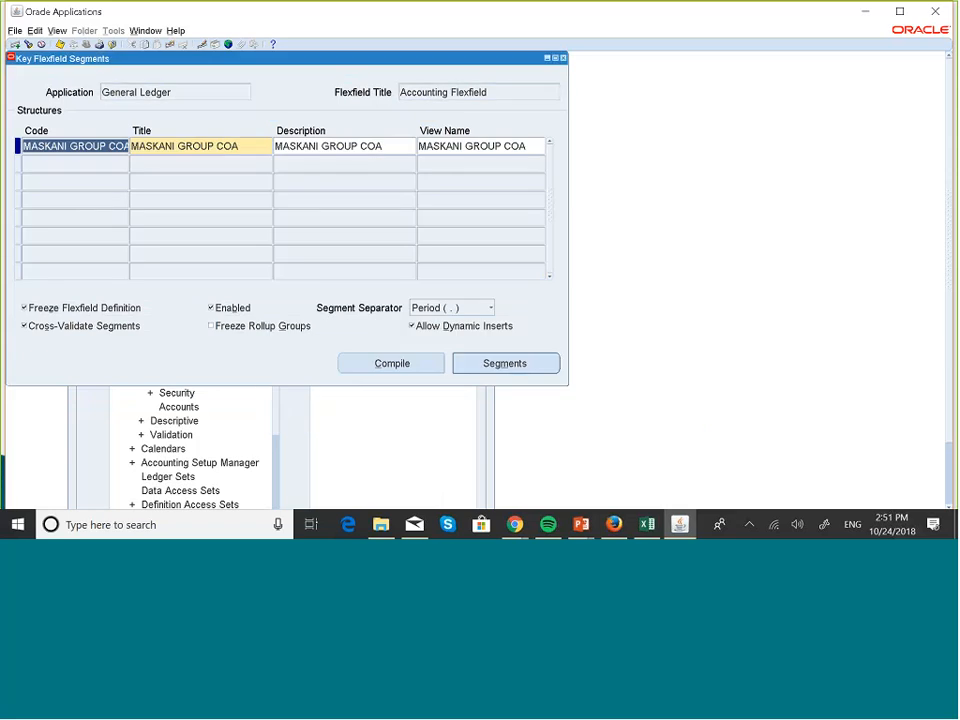
- Open the MASKANI GROUP COA segments, review the flexfield qualifiers of the DIVISION segment, and close all flexfield forms
left_click(484, 367)
key("Down")
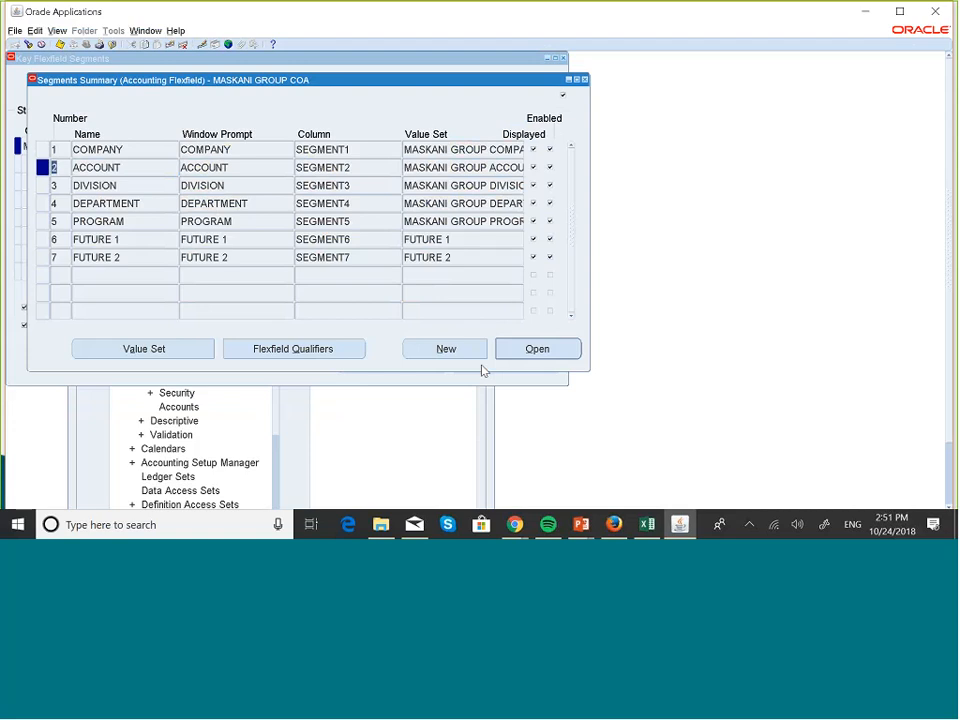
key("Down")
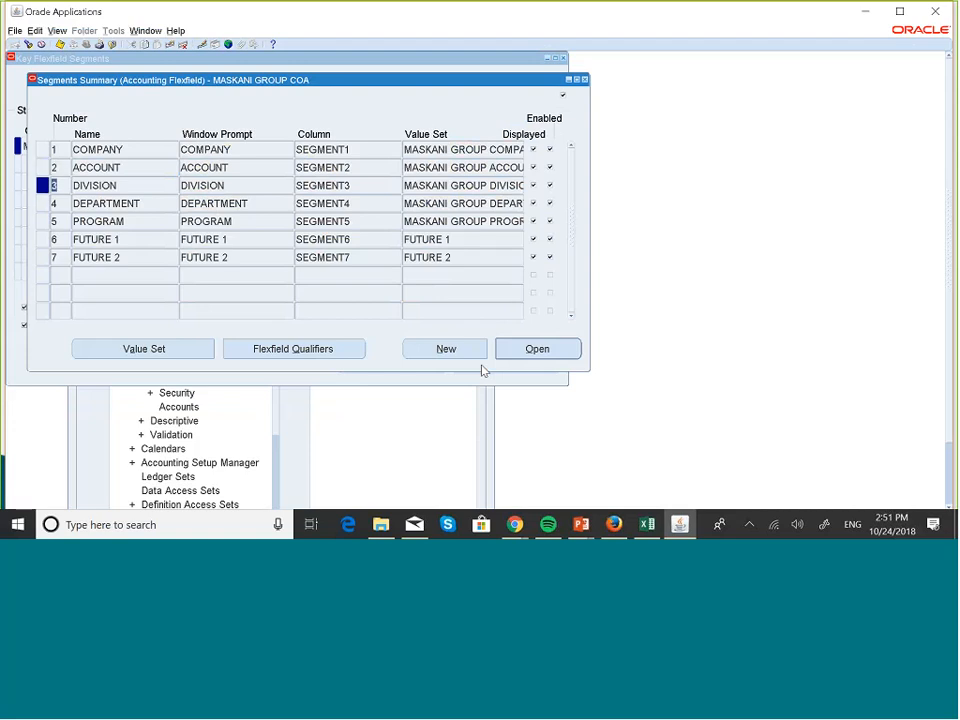
left_click(316, 350)
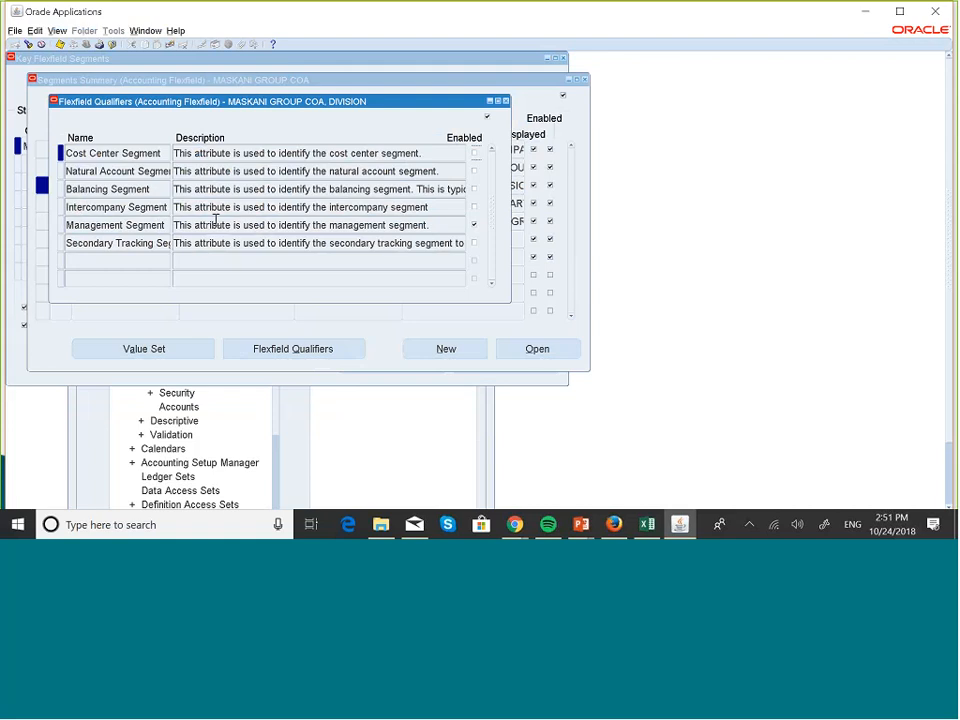
left_click(506, 101)
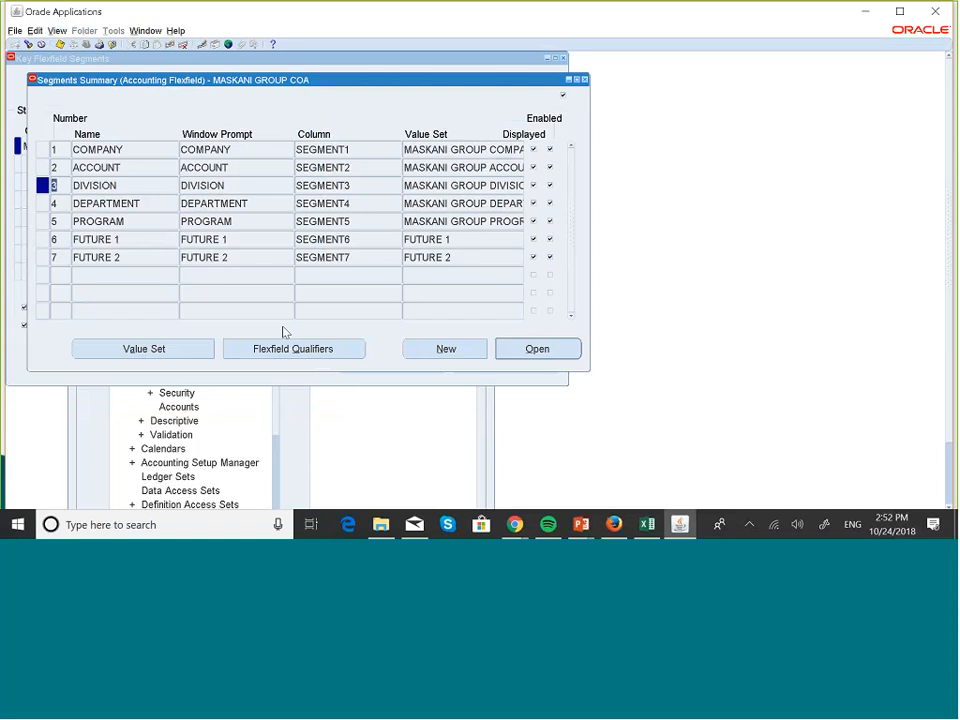
left_click(292, 348)
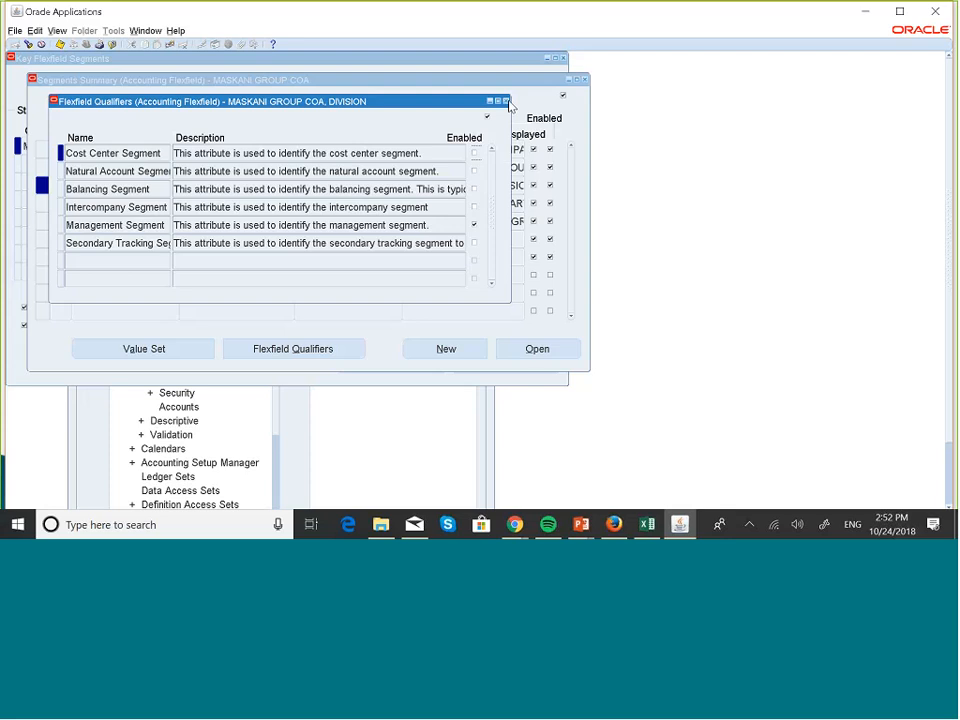
left_click(506, 101)
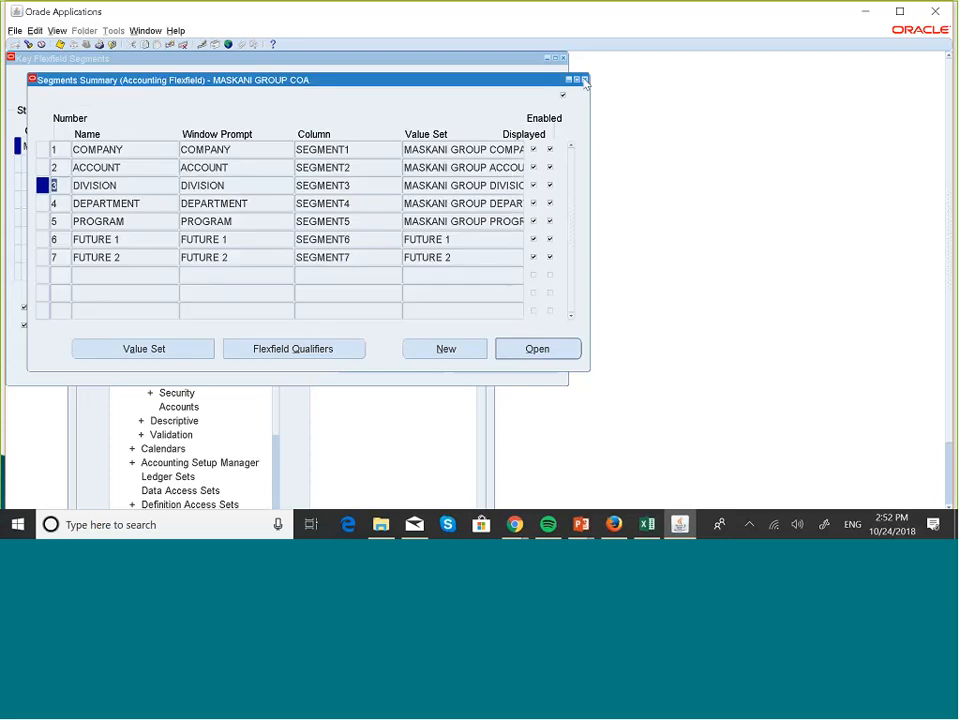
left_click(584, 79)
left_click(563, 58)
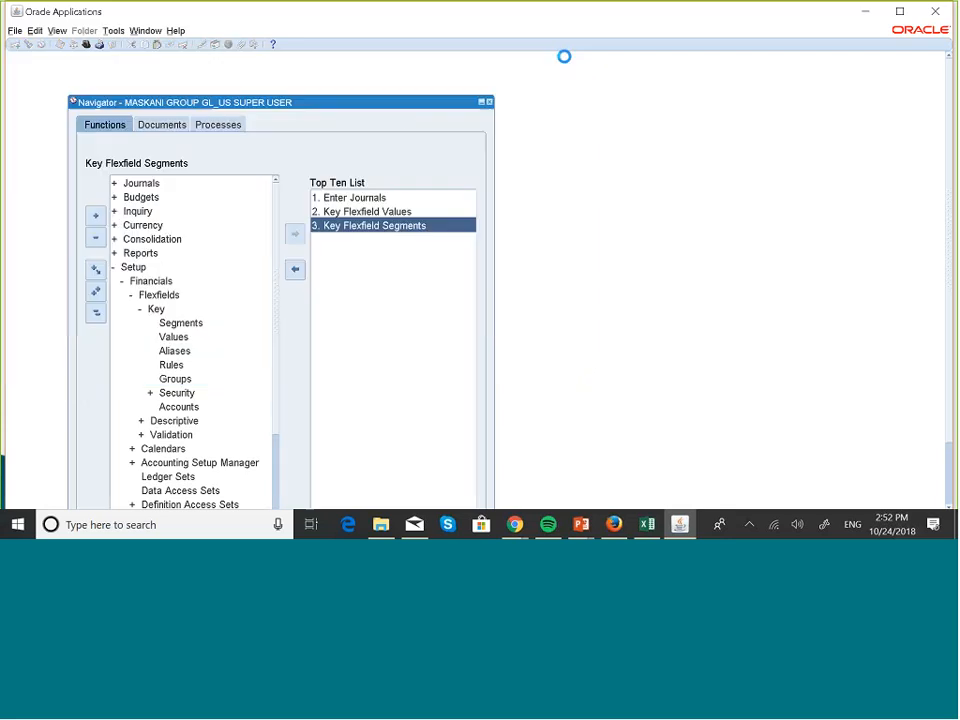
- Collapse the function tree and open Setup > Financials > Data Access Sets
left_click(95, 313)
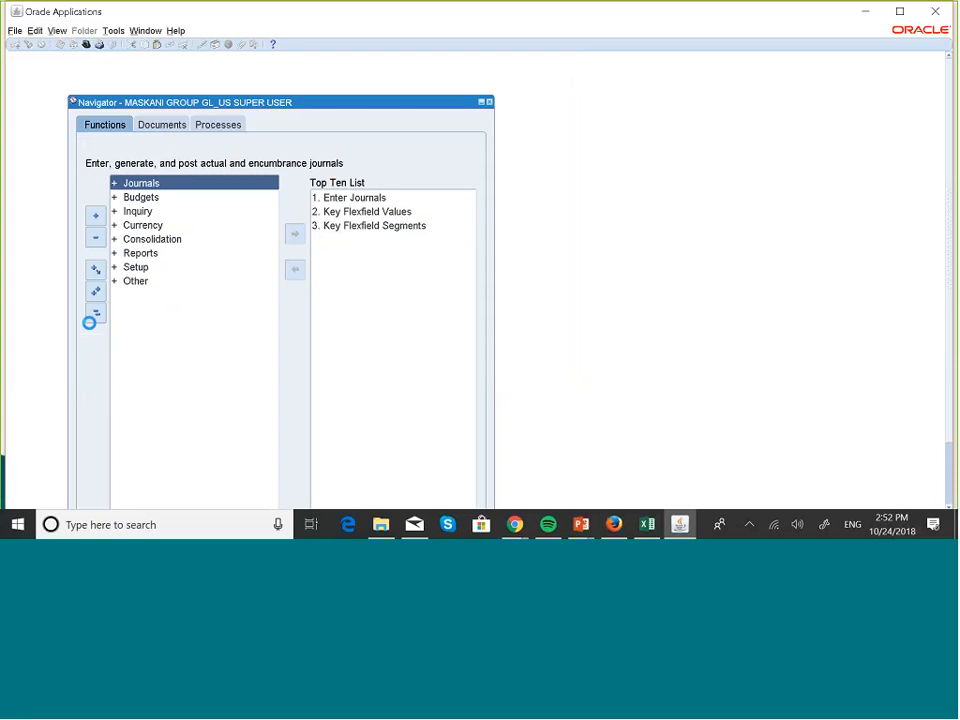
left_click(141, 268)
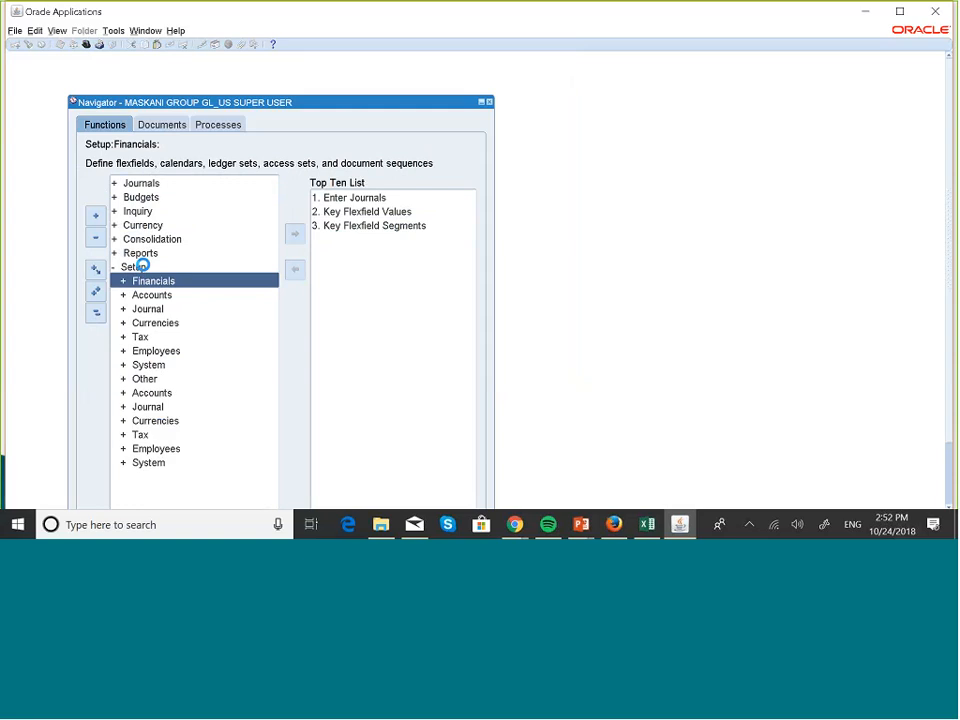
key("Down")
key("Down")
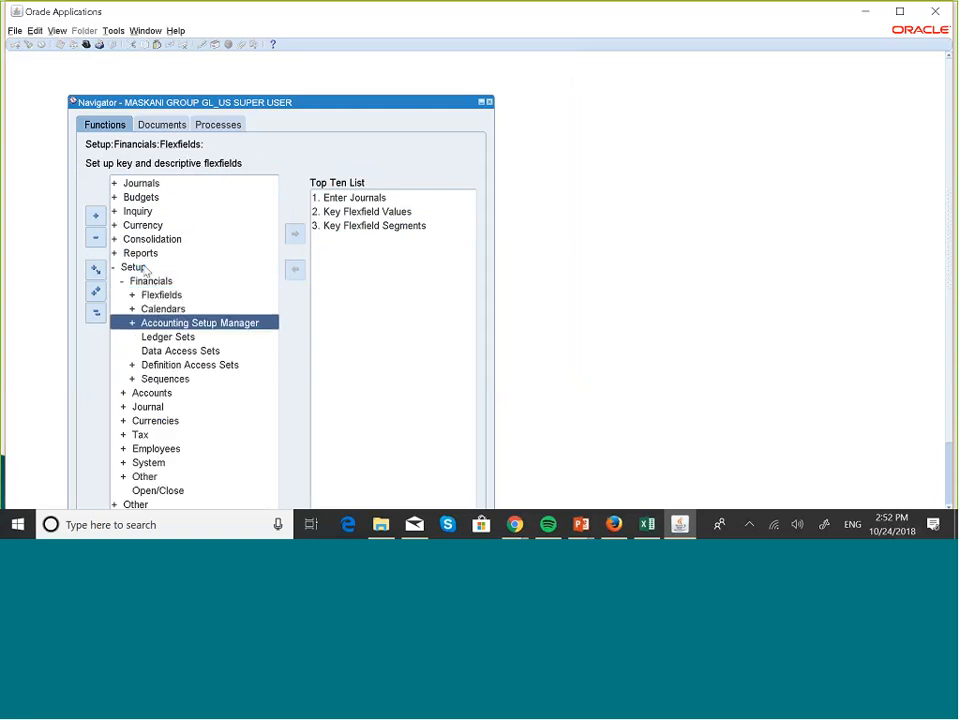
key("Down")
key("Return")
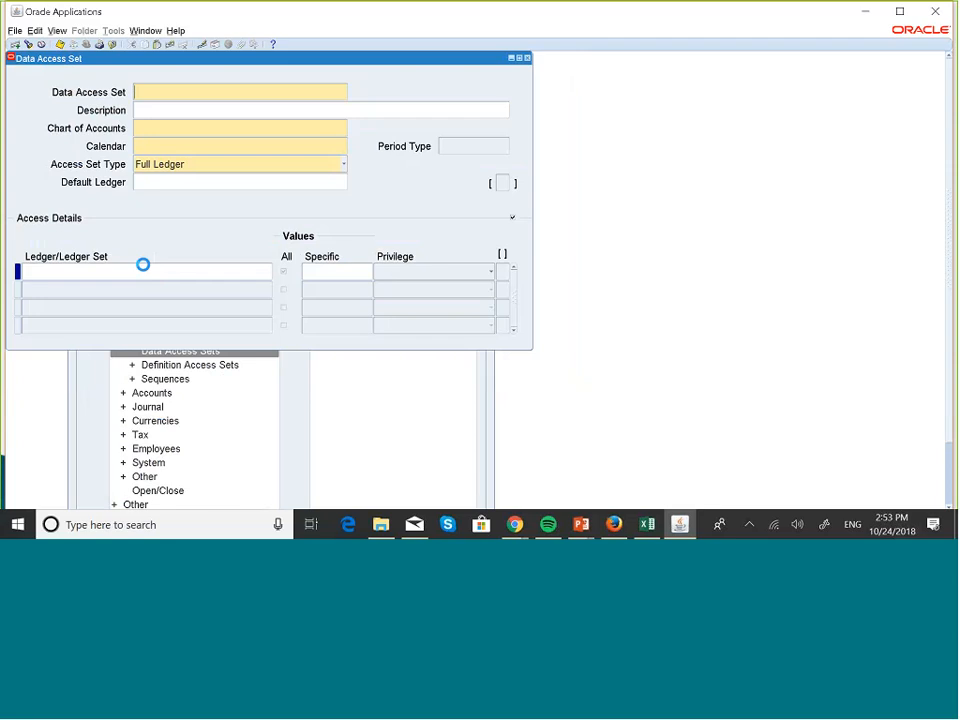
- Name the new data access set MASKANI GROUP 001 & 002
key("Caps_Lock")
type("MASKANI GROUP 001")
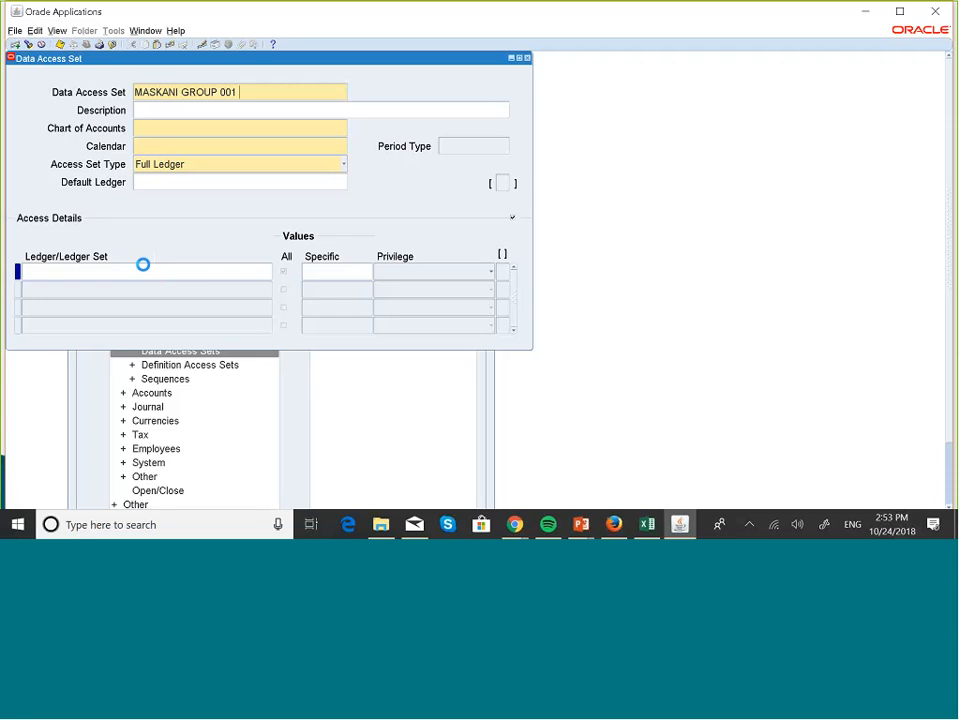
type(" & 002")
- Describe the data access set as "Read and Write to 001, Read Only to 002"
left_click(144, 108)
type("Read and")
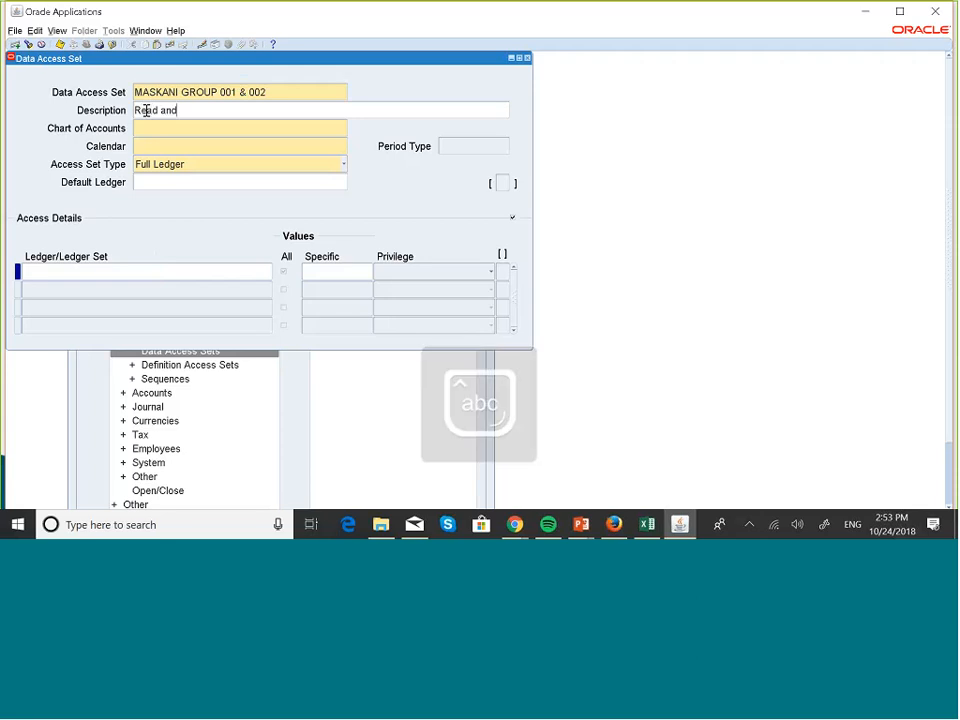
key("Caps_Lock")
type("W")
key("Caps_Lock")
type("rit")
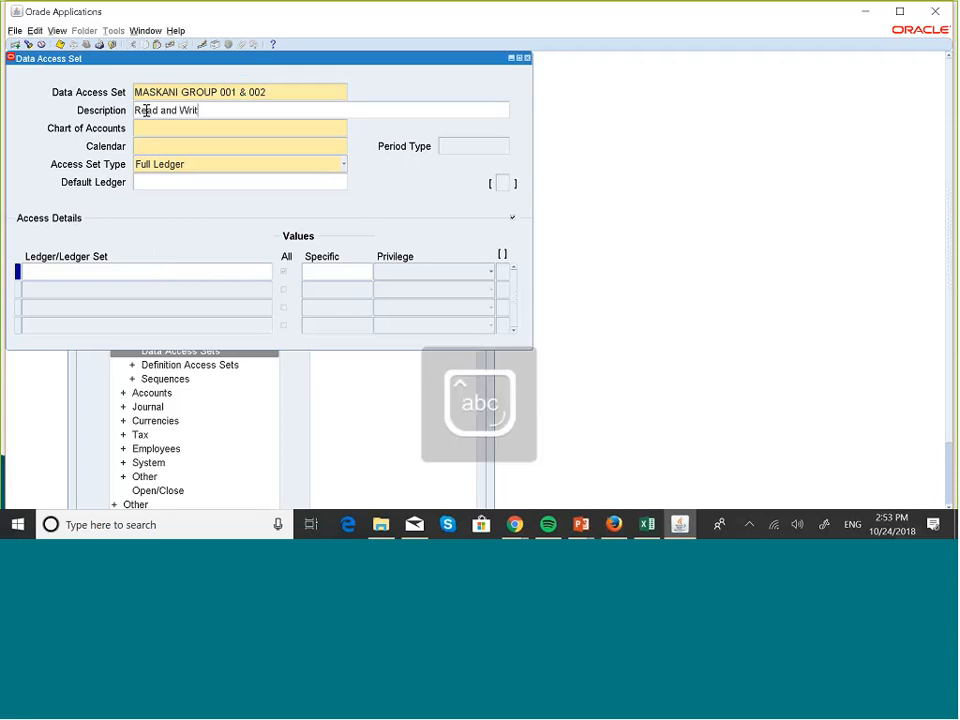
type("e")
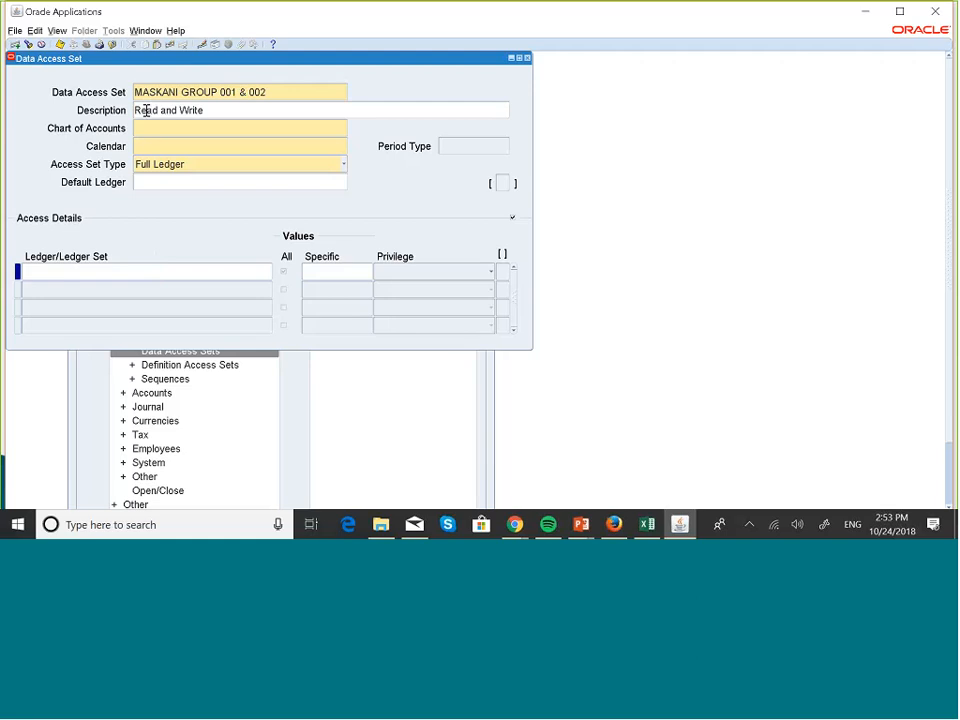
type(" to 001,")
key("Caps_Lock")
key("Caps_Lock")
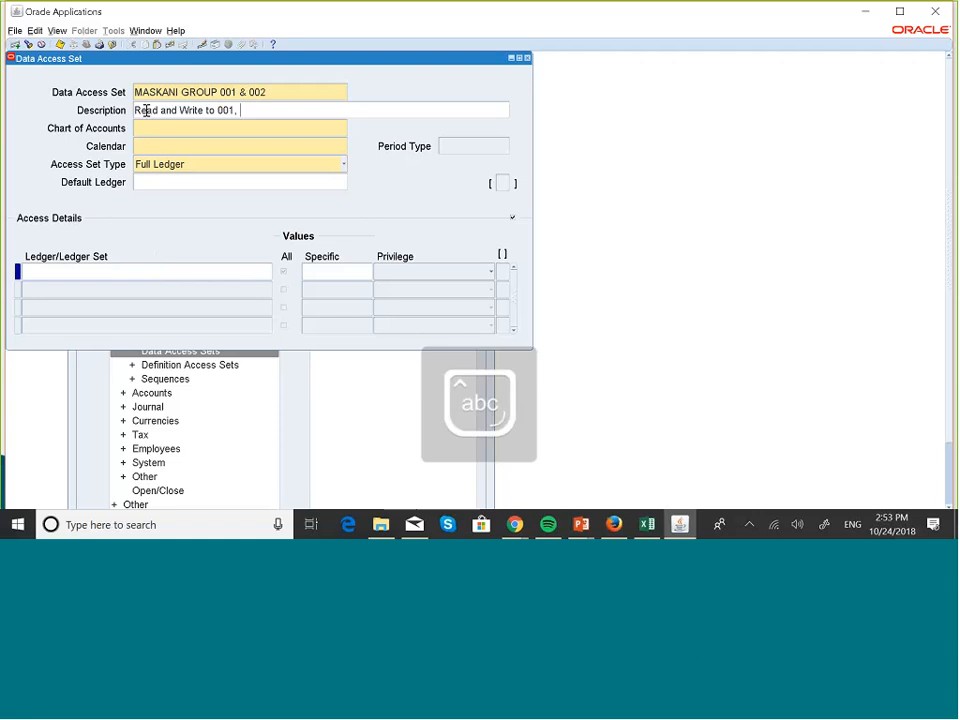
type(", Read")
key("Caps_Lock")
type("Onl")
key("Caps_Lock")
type("l")
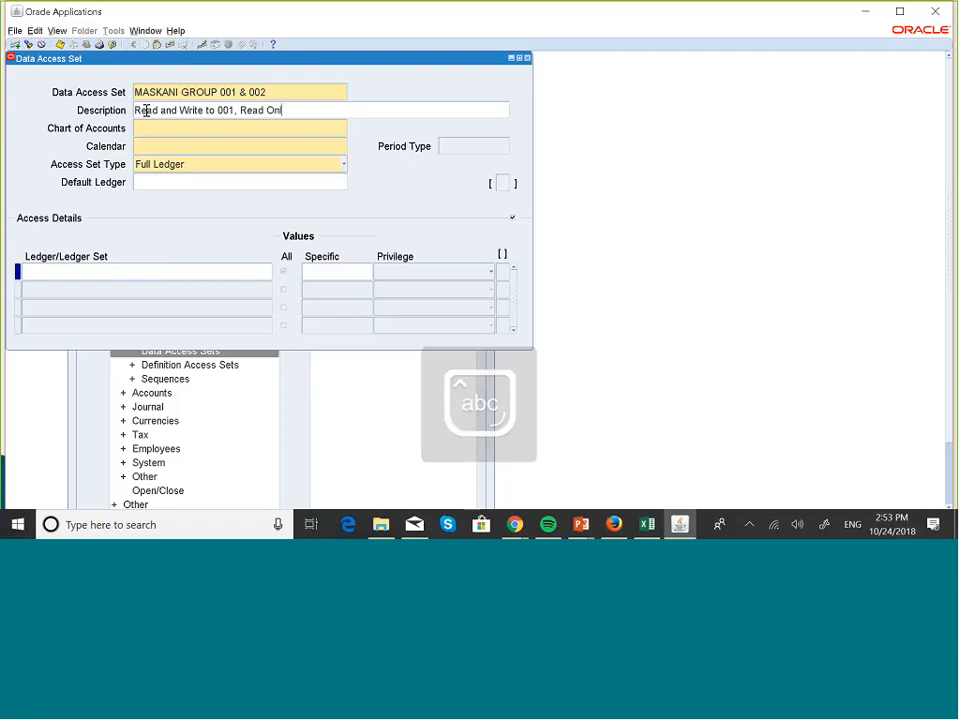
type("y to ")
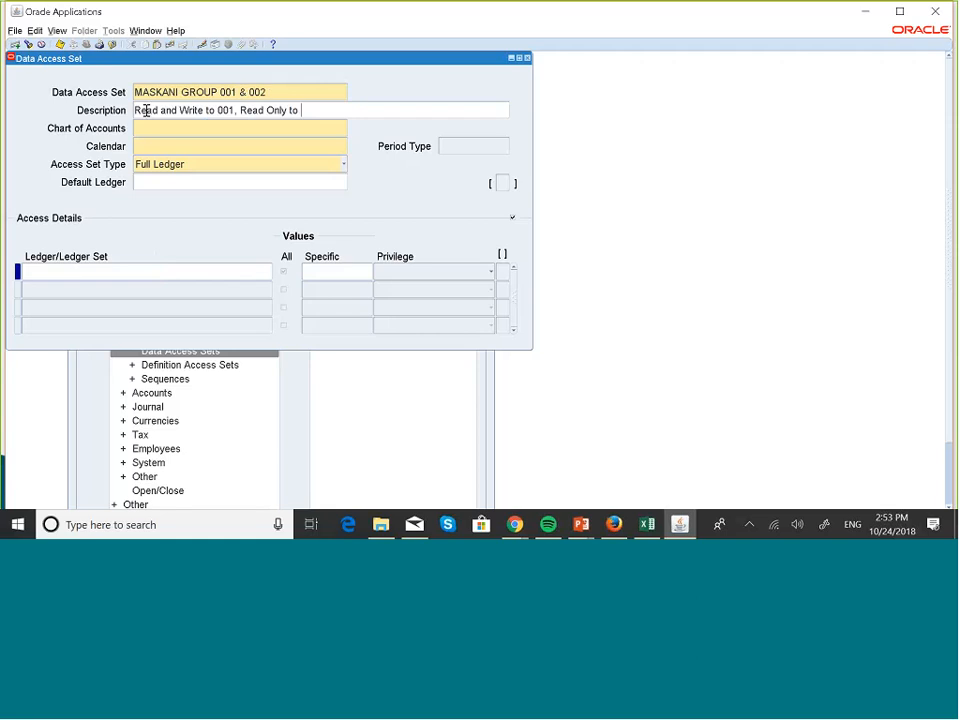
type("002")
- Assign the MASKANI GROUP COA chart of accounts and the MASKANI GROUP calendar to the data access set
left_click(160, 128)
type("mask")
key("Tab")
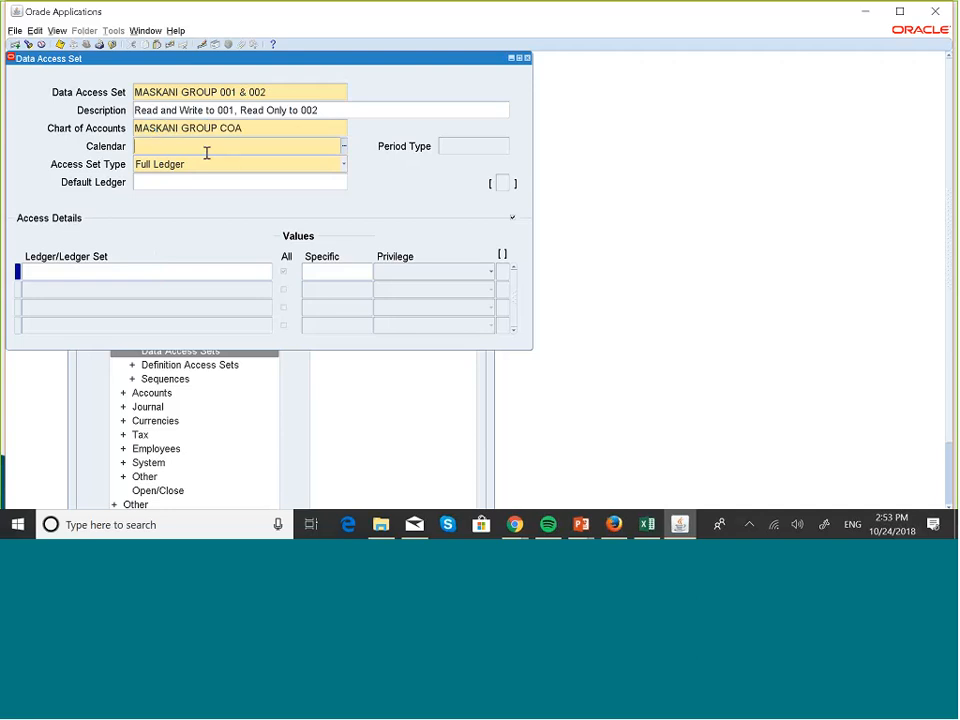
type("mask")
key("Tab")
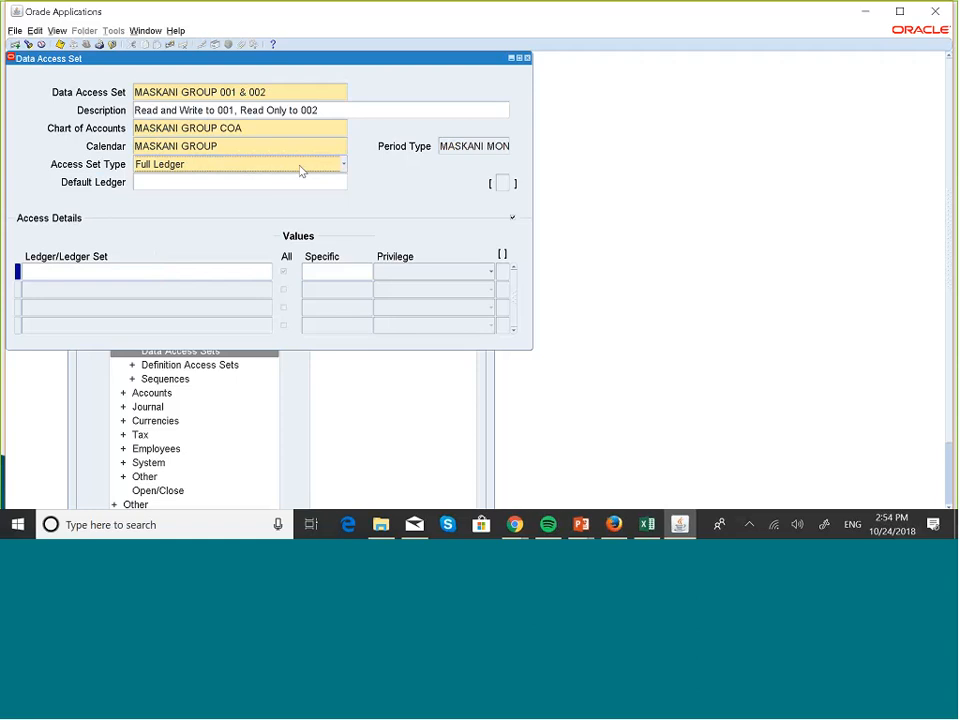
- Set the access set type to Balancing Segment Value
left_click(344, 166)
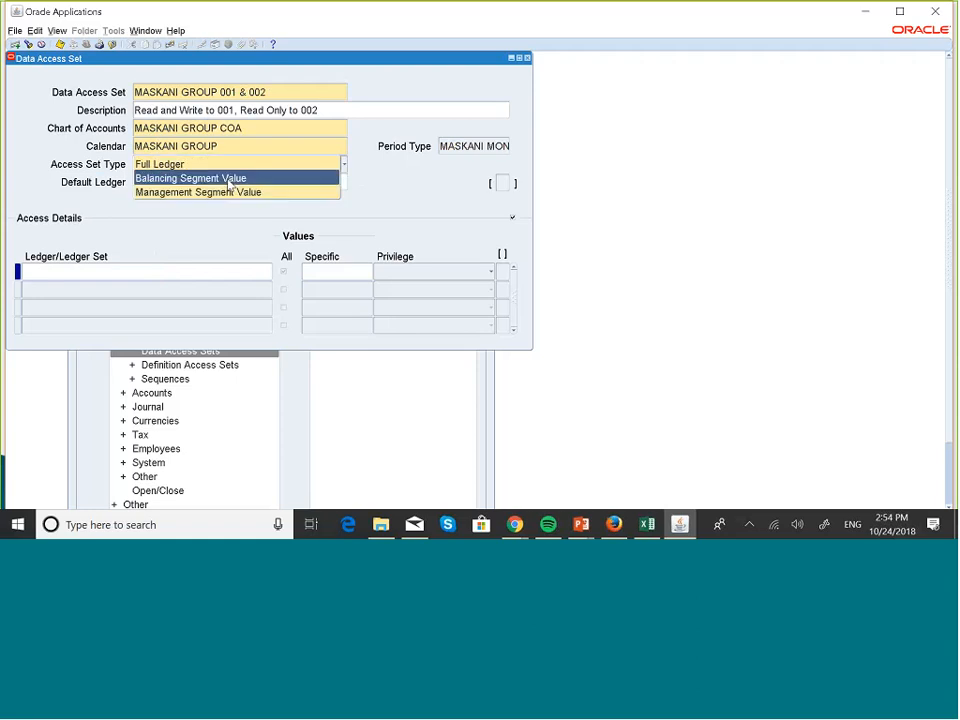
left_click(231, 181)
left_click(318, 181)
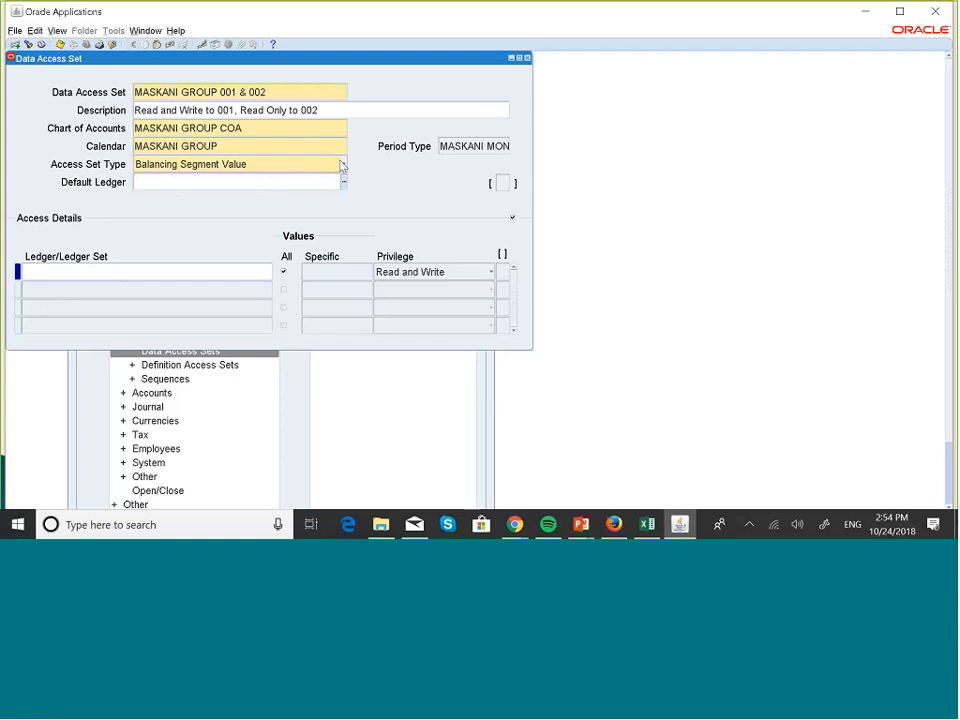
- Add MASKANI GROUP US LEDGER as the first ledger in the access details
left_click(143, 276)
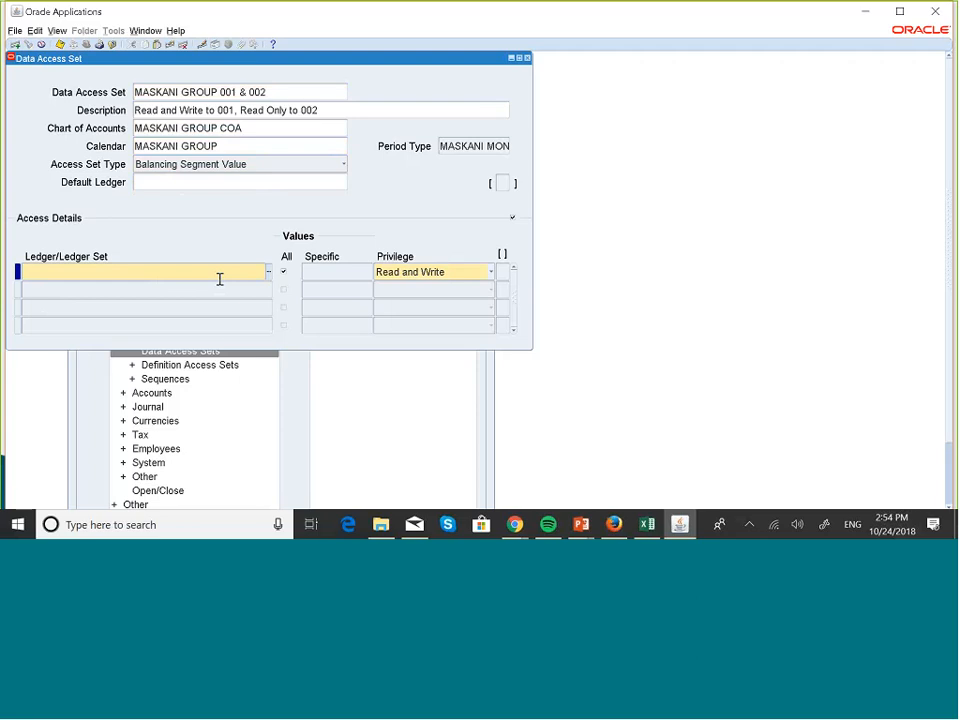
left_click(267, 272)
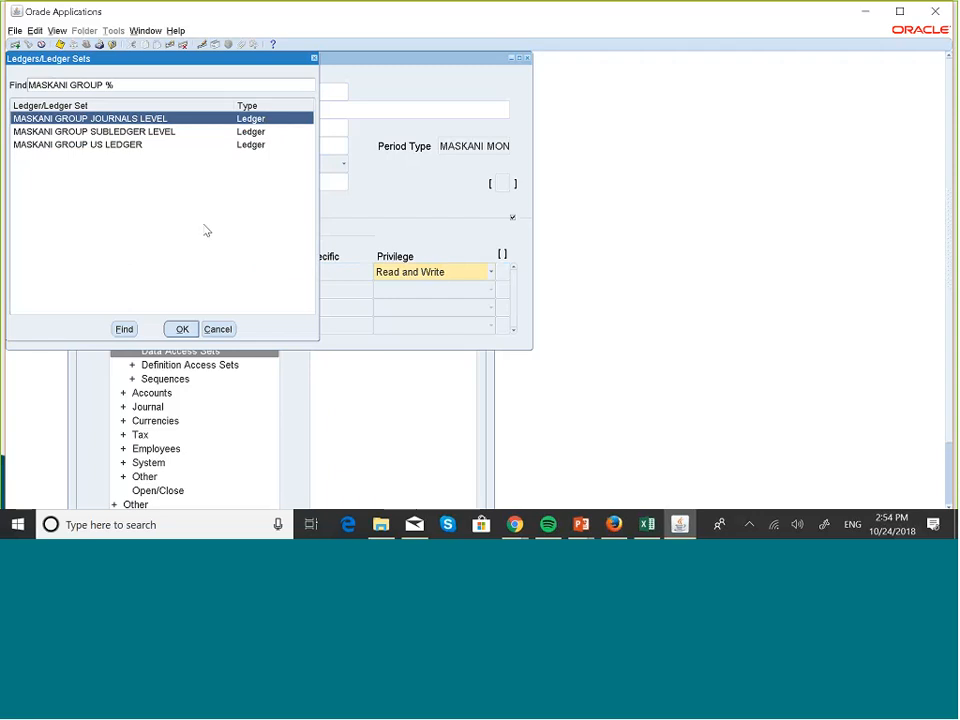
left_click(123, 146)
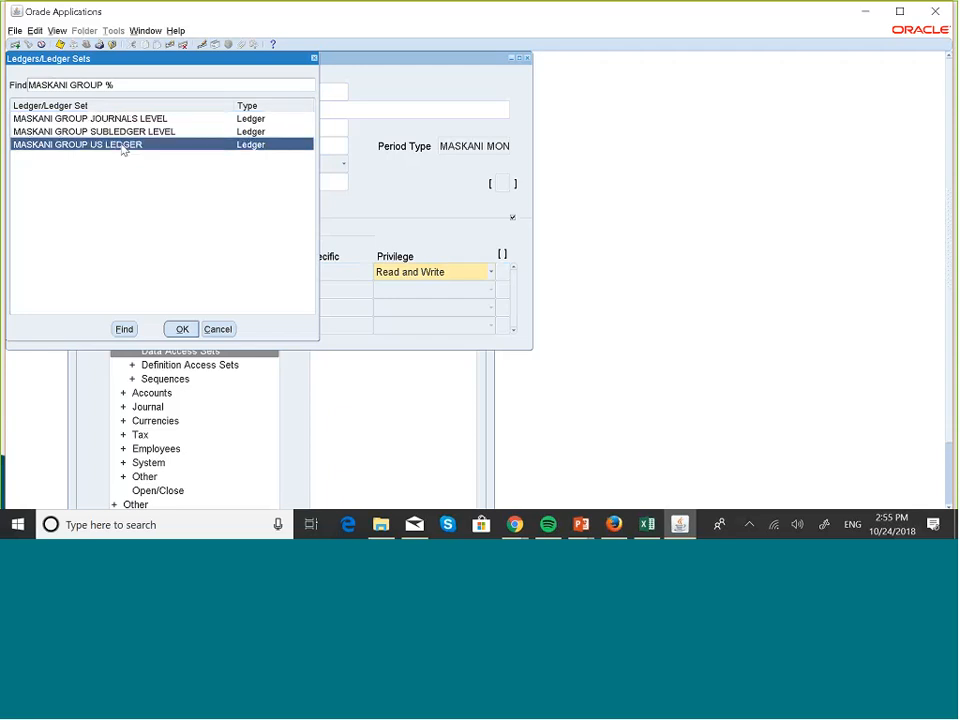
left_click(182, 328)
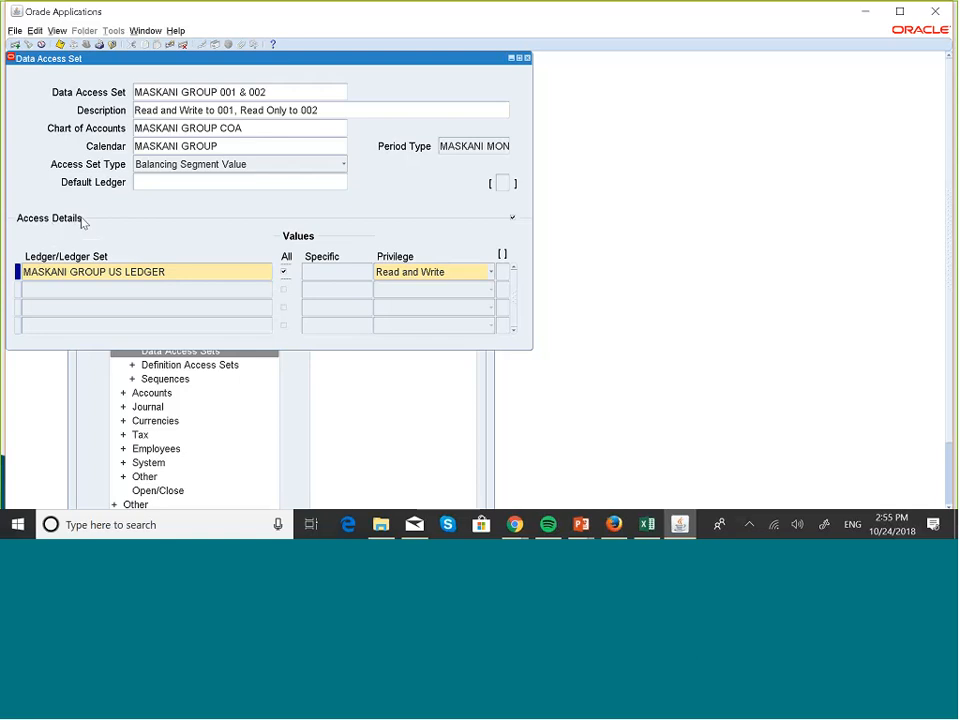
- Remove access to all values from the first ledger line and restrict it to company 001, Maskani Developers
left_click(285, 278)
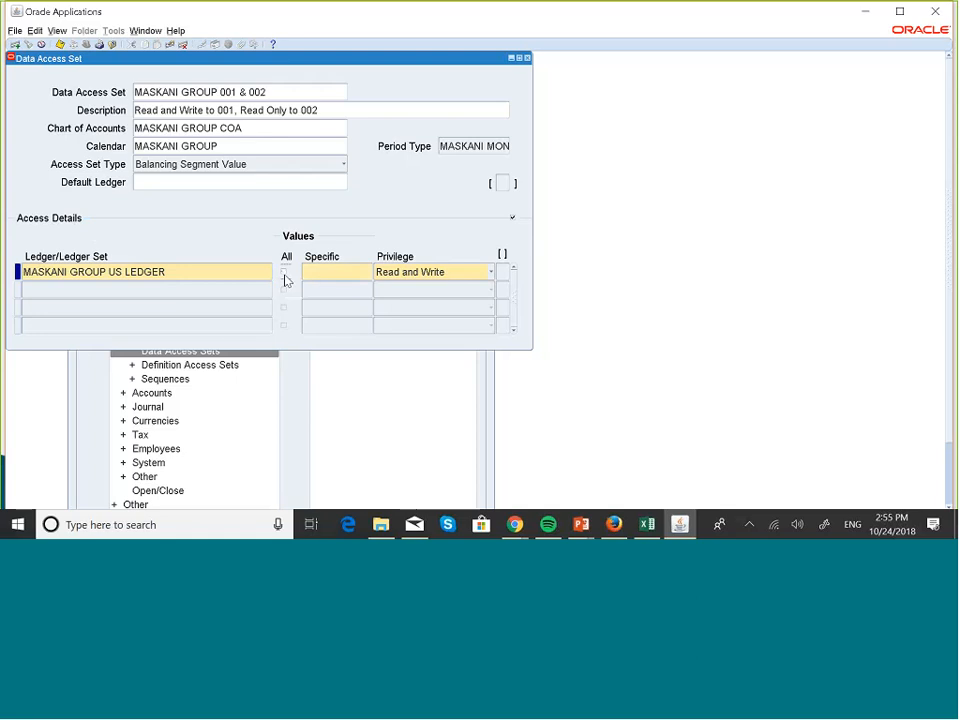
left_click(336, 274)
left_click(369, 274)
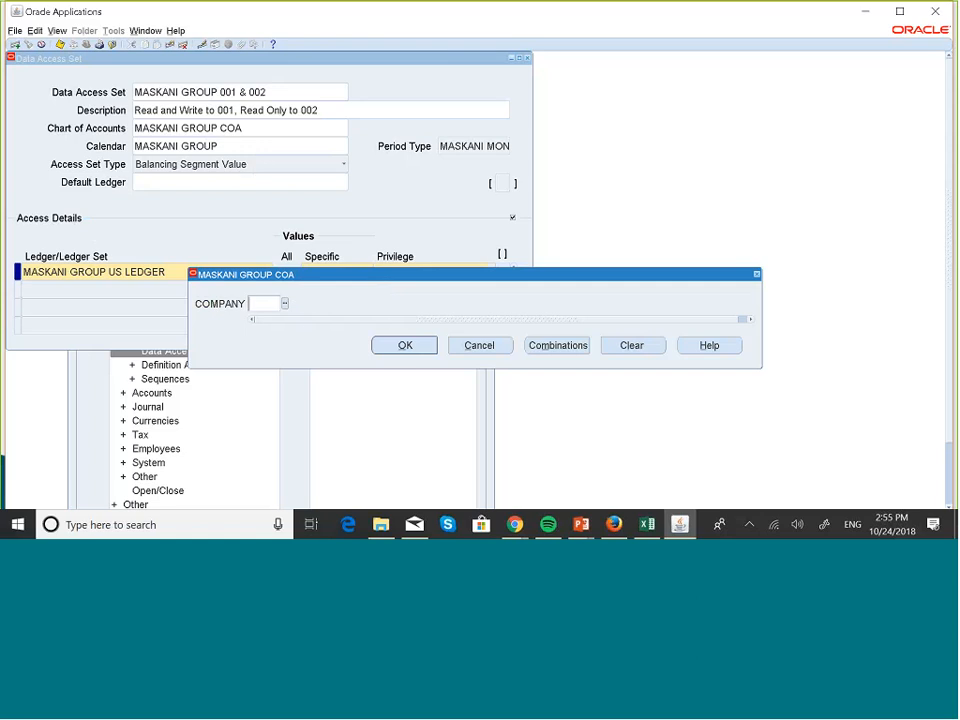
left_click(284, 303)
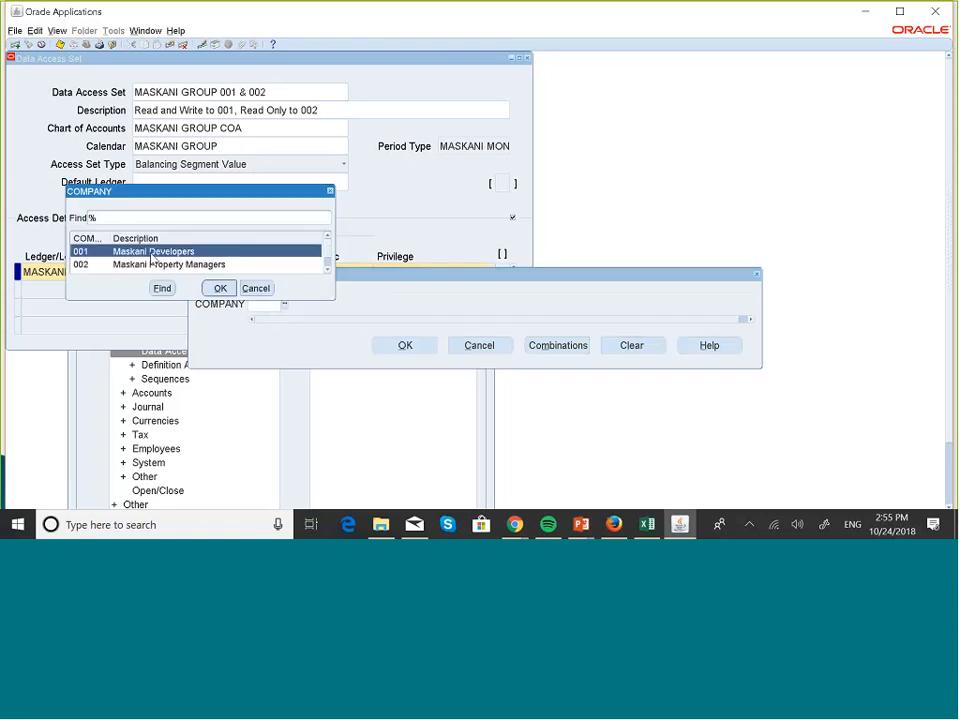
left_click(220, 288)
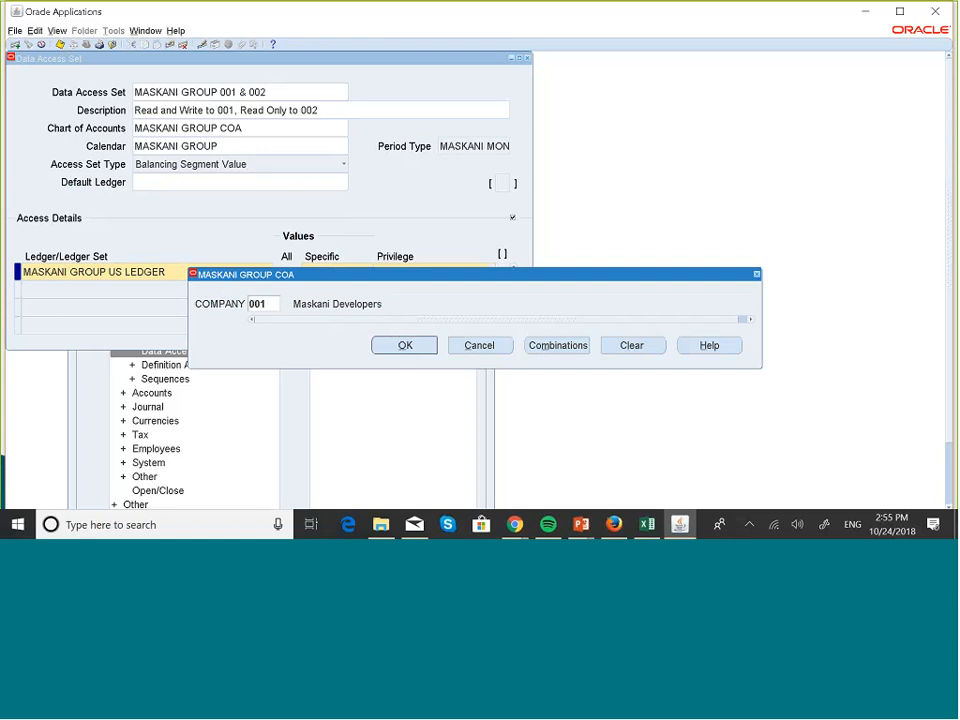
left_click(380, 345)
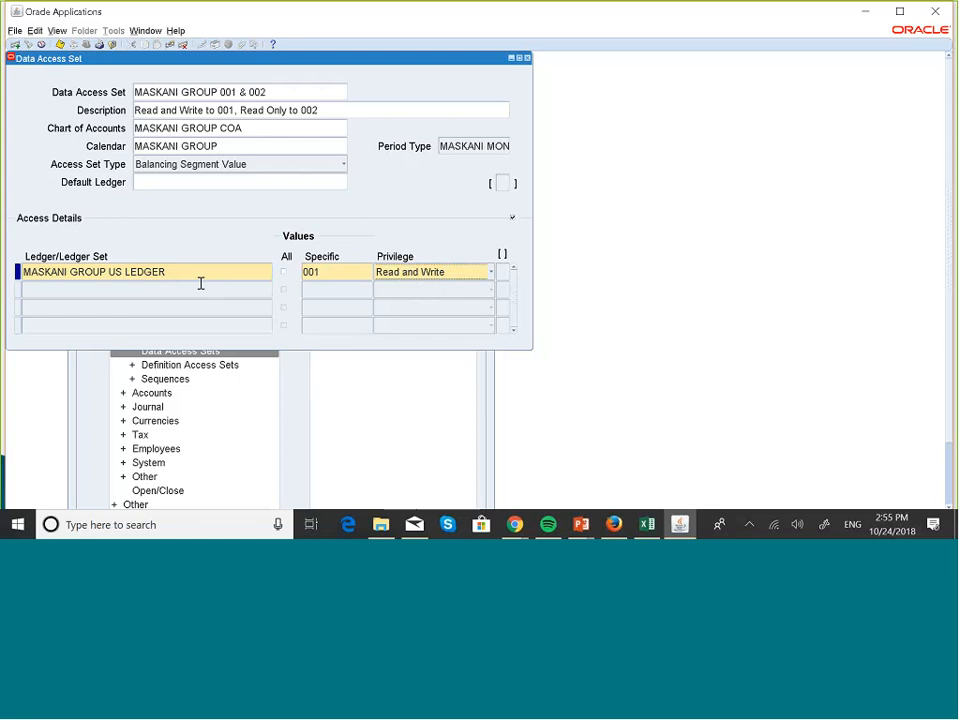
- Add a second access details line for MASKANI GROUP US LEDGER, filtering the ledgers with maska
left_click(154, 291)
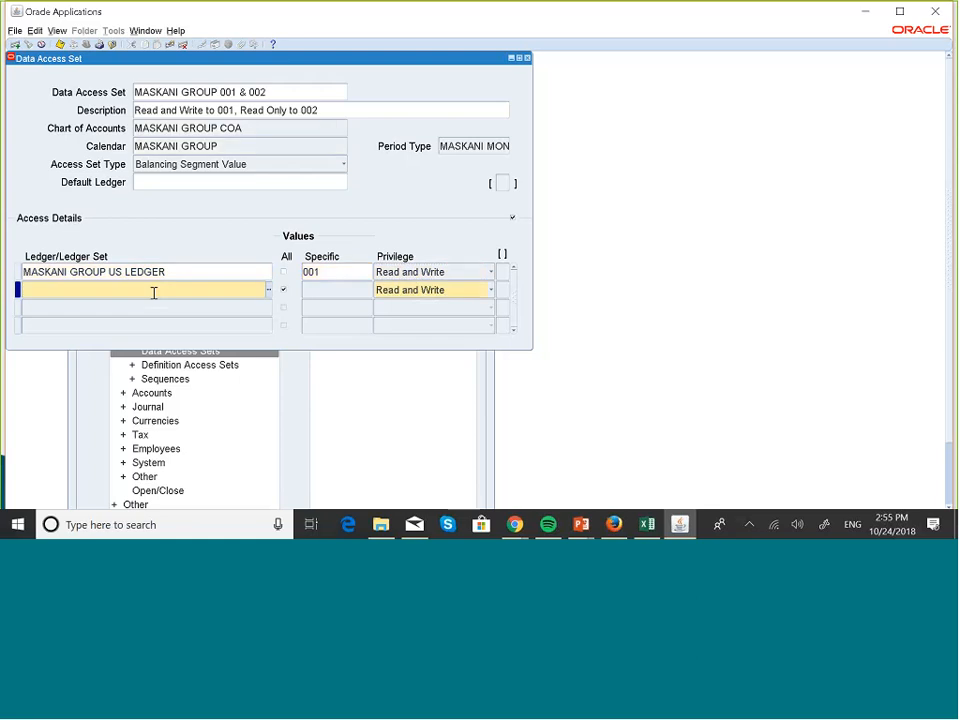
type("maska")
key("Tab")
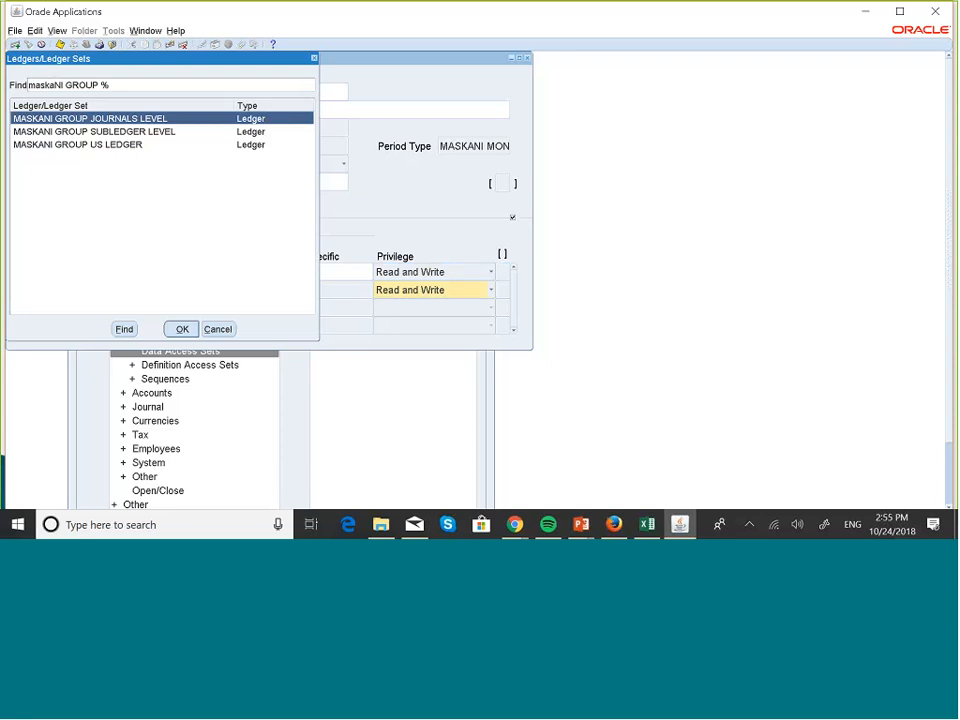
left_click(126, 149)
left_click(182, 329)
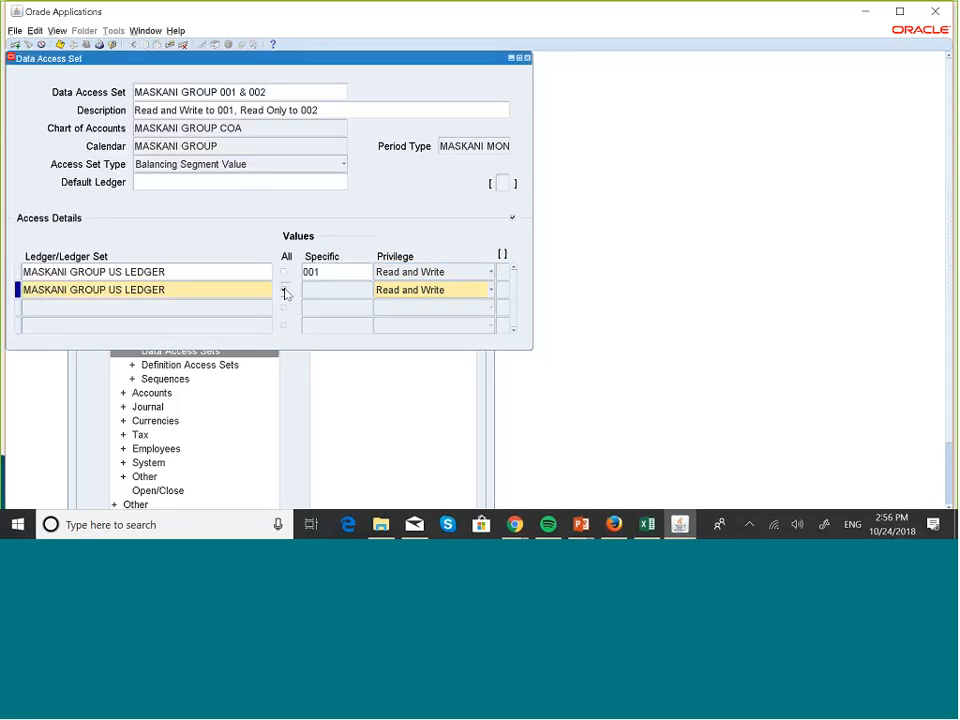
- Restrict the second ledger line to the specific company value 002 and set its privilege to Read Only
left_click(324, 289)
left_click(369, 289)
type("002")
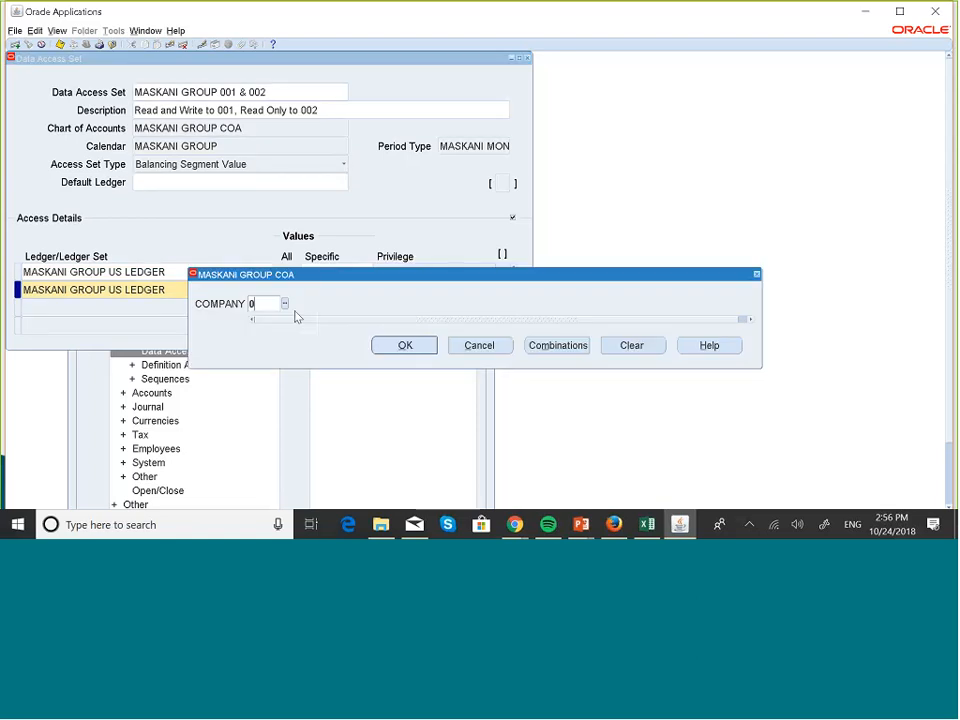
key("Tab")
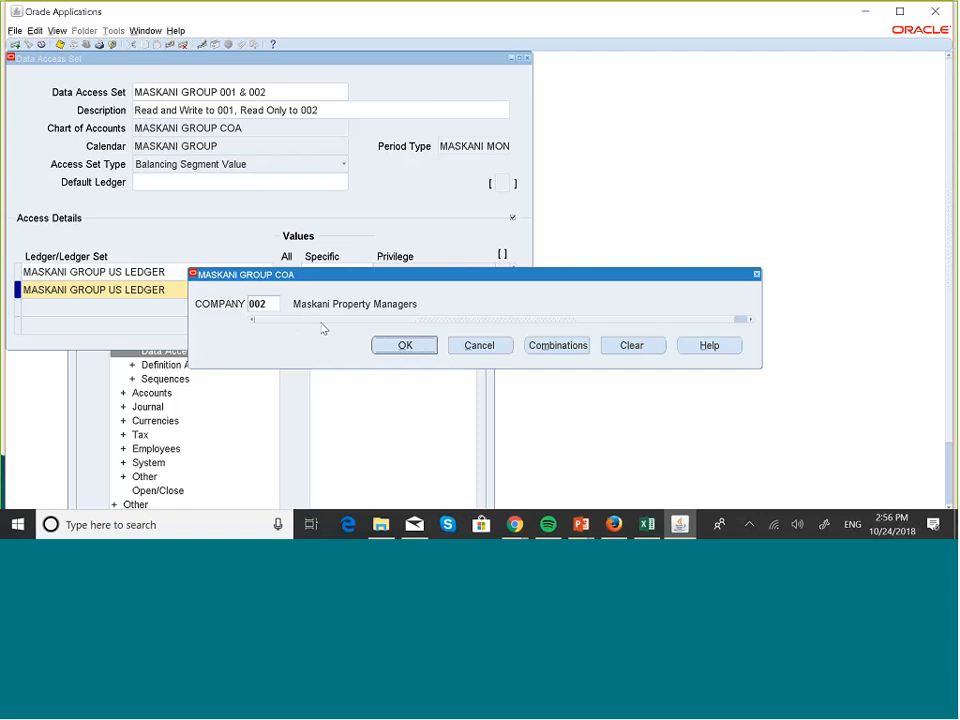
left_click(392, 346)
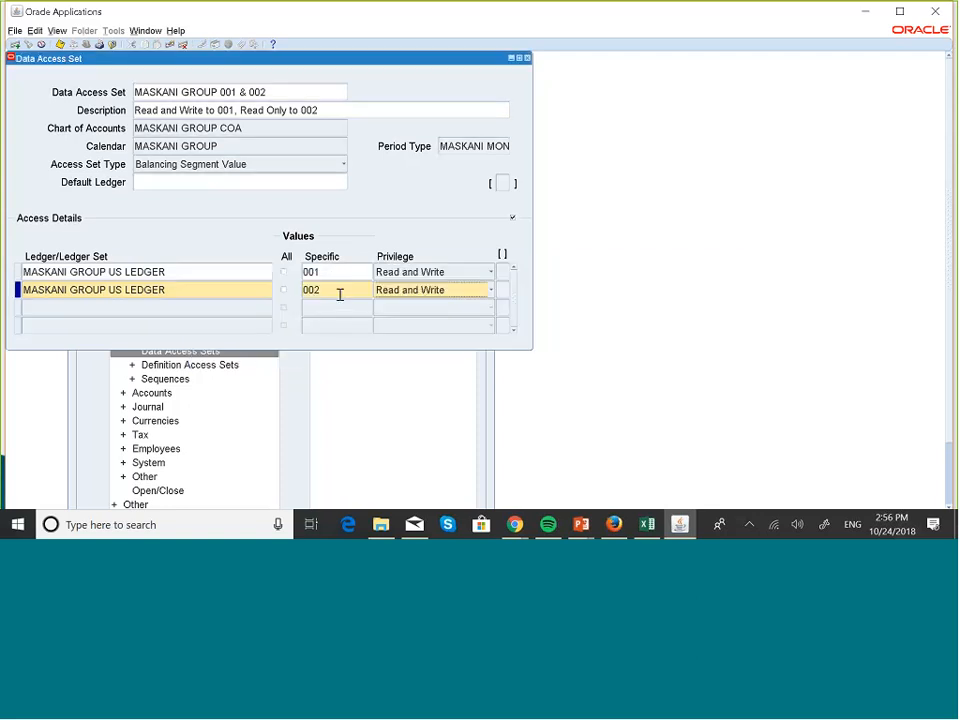
left_click(491, 296)
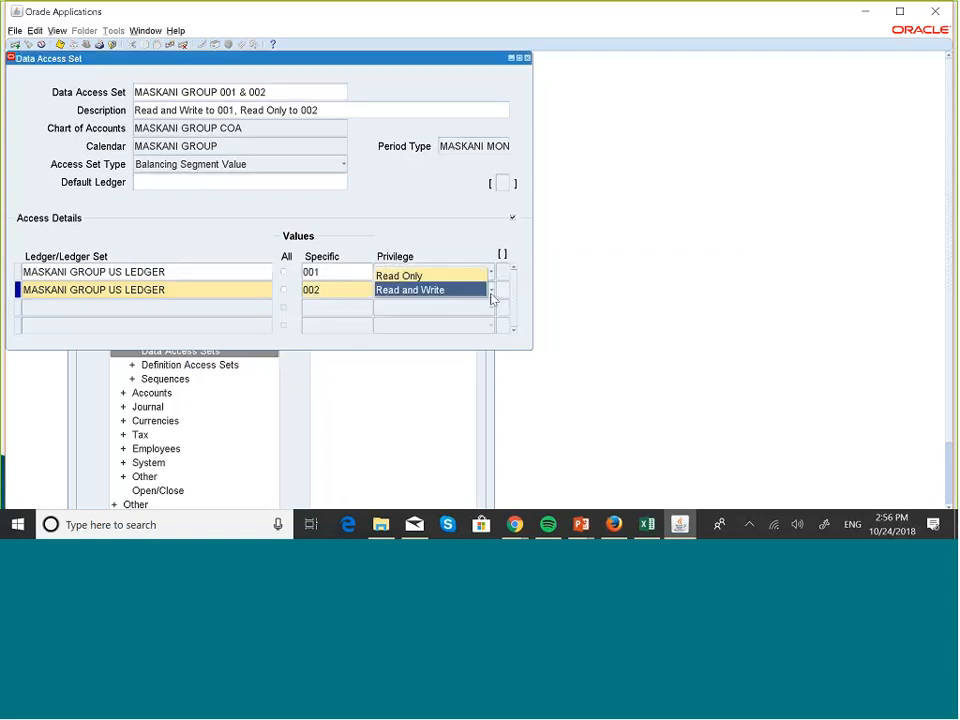
left_click(400, 276)
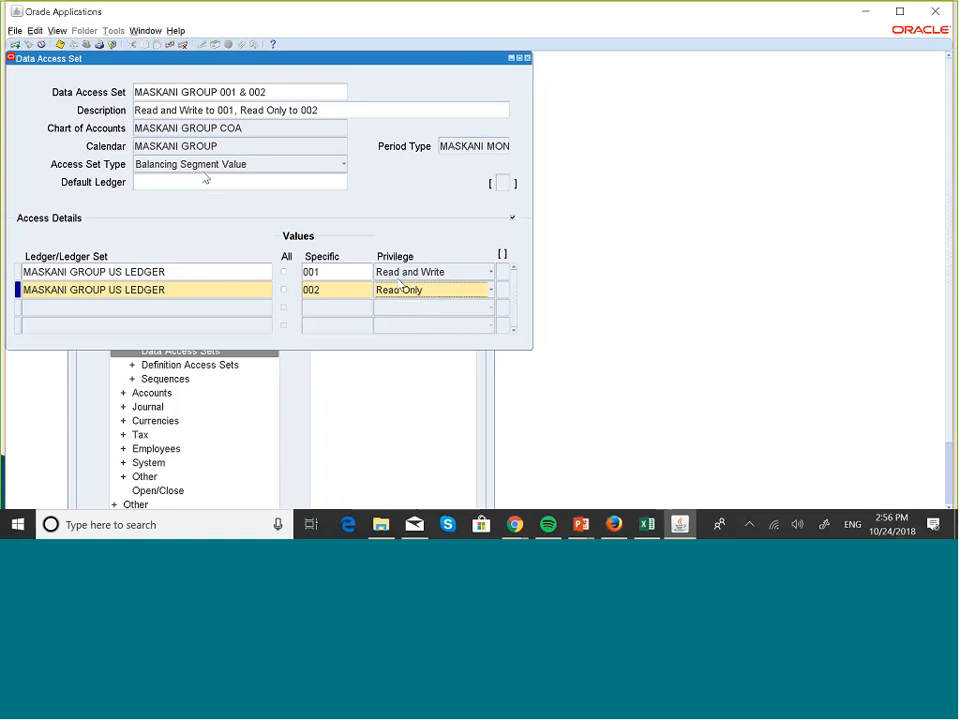
- Try to save the MASKANI GROUP 001 & 002 data access set without a default ledger
left_click(60, 47)
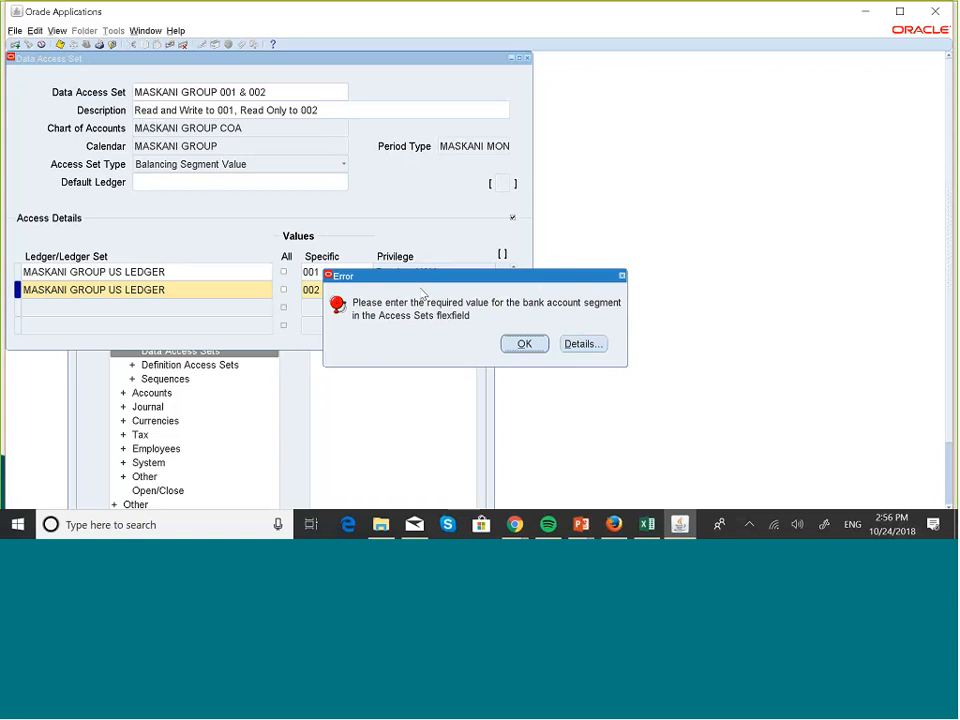
left_click(526, 340)
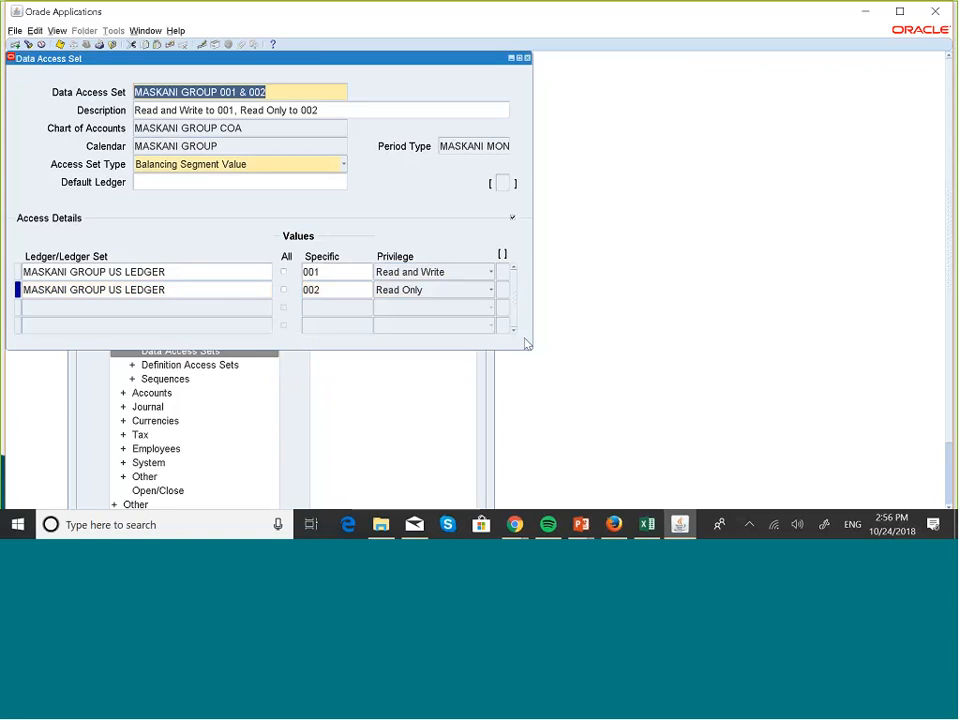
left_click(223, 289)
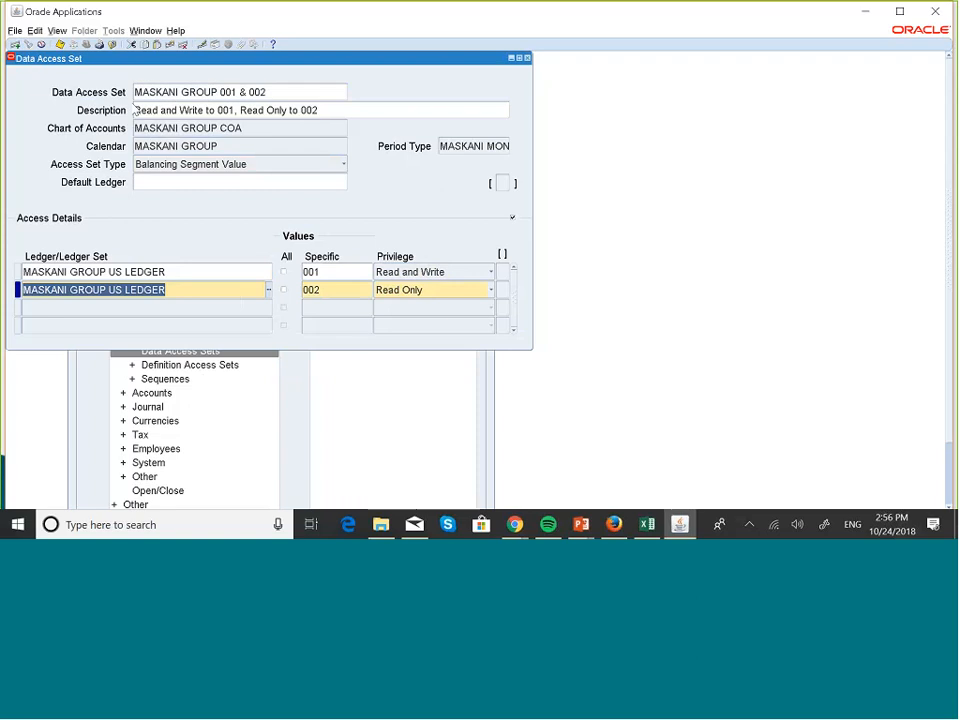
left_click(176, 182)
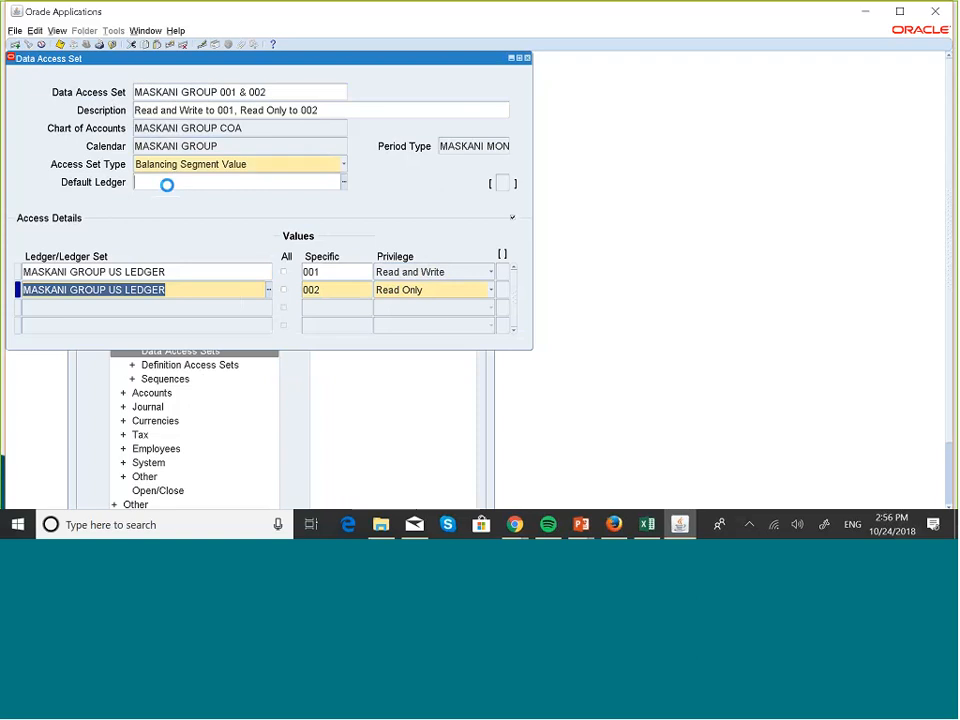
left_click(41, 44)
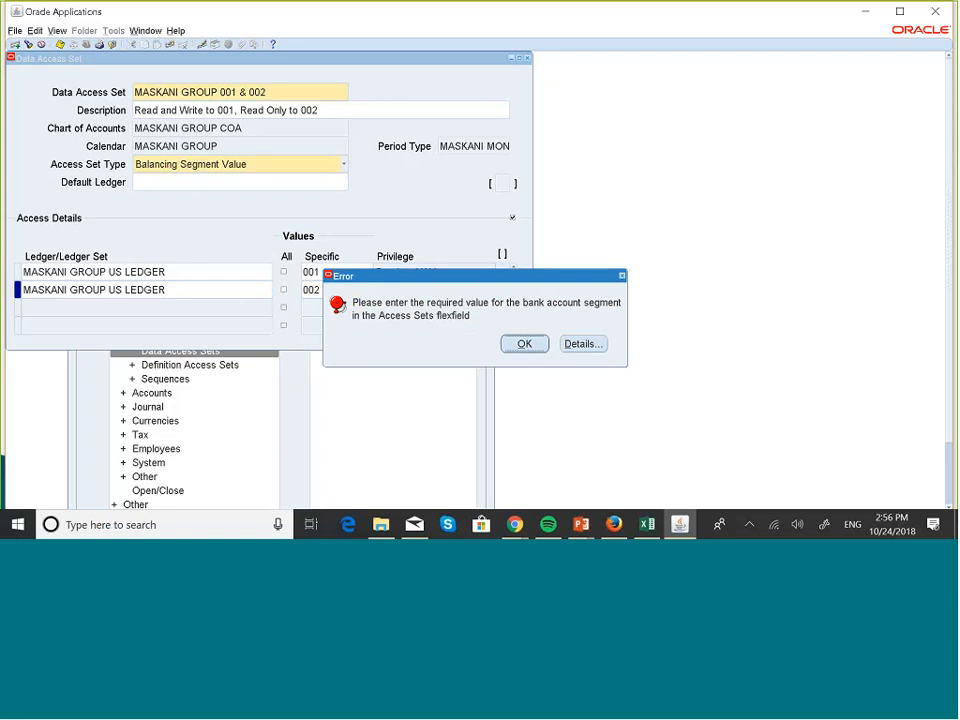
left_click(524, 345)
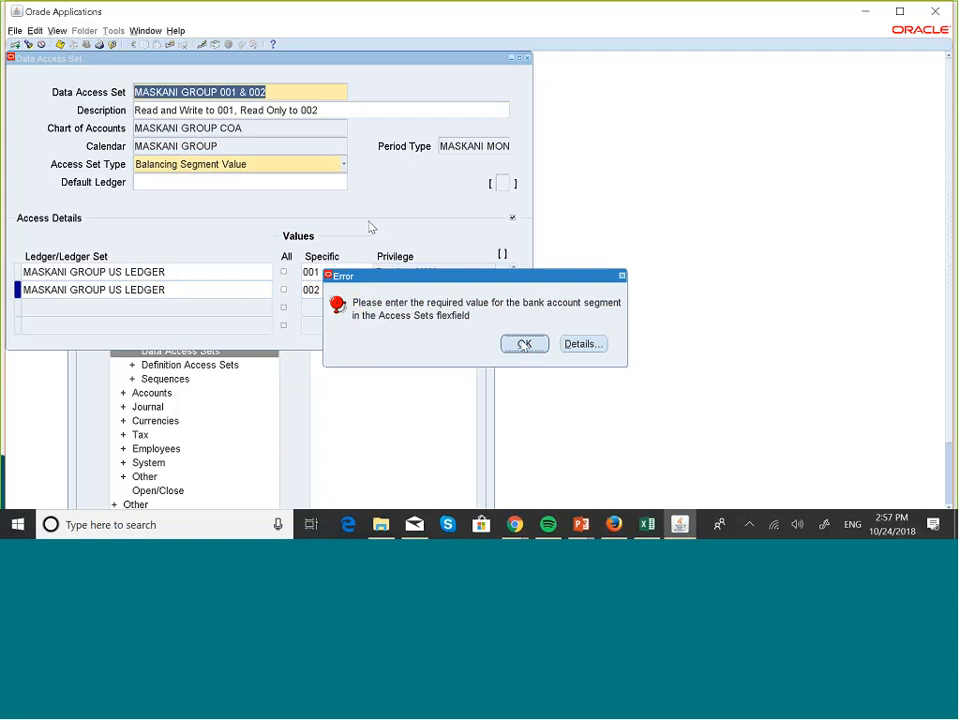
- Set the data access set's default ledger to MASKANI GROUP US LEDGER
left_click(248, 183)
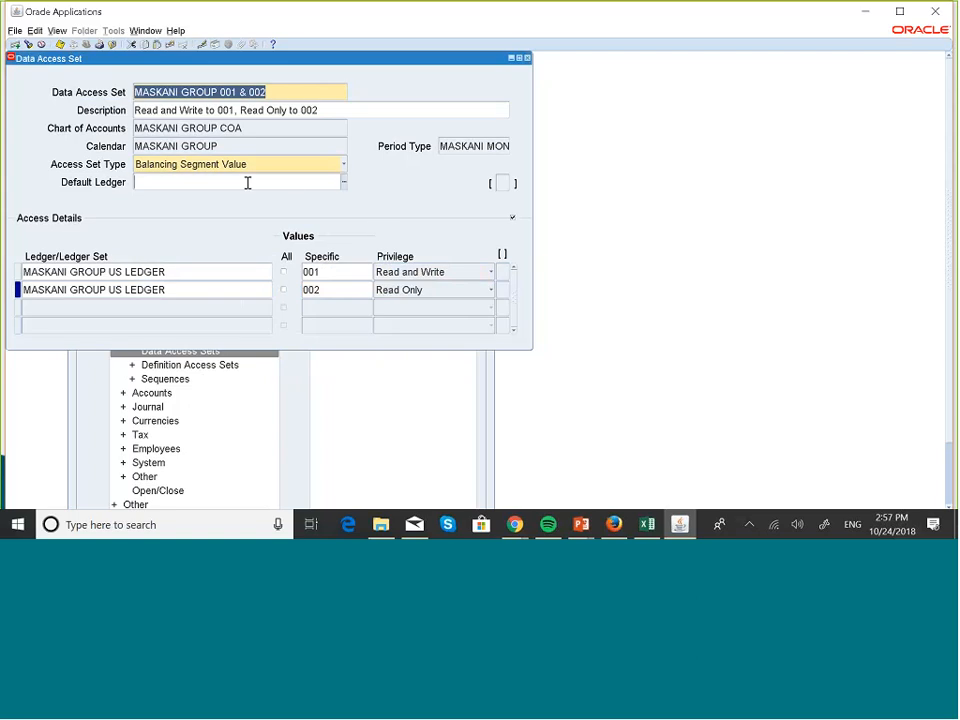
left_click(344, 183)
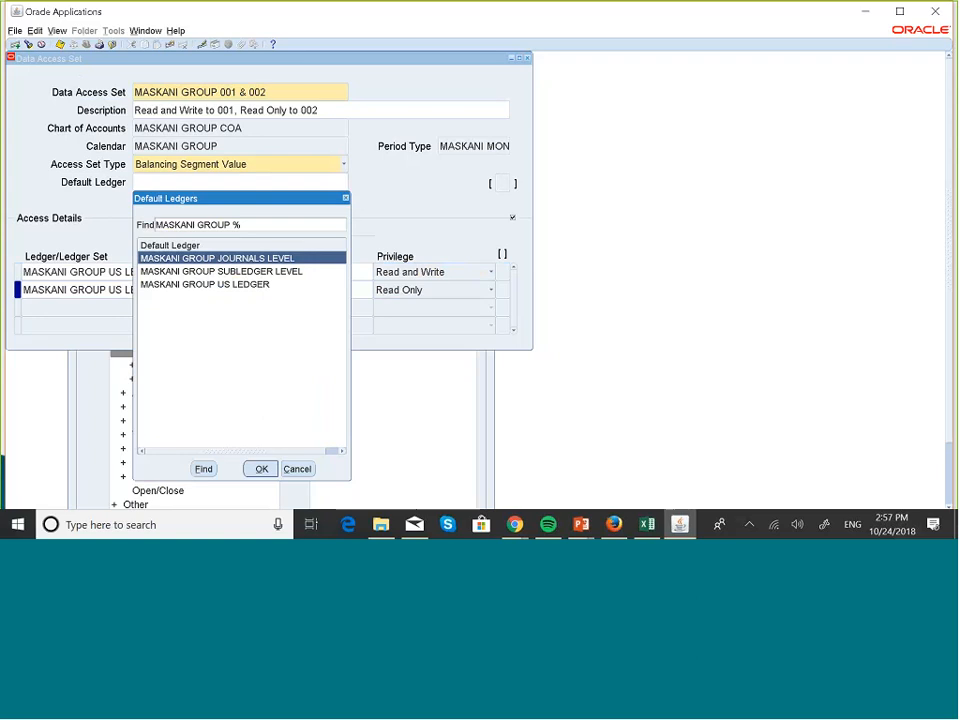
left_click(261, 285)
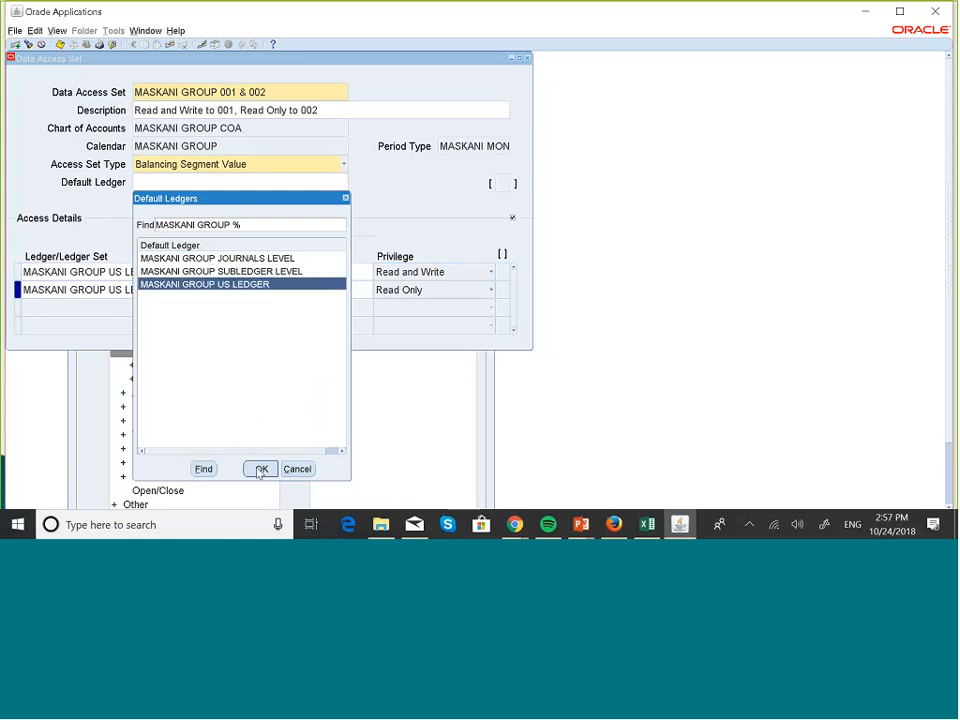
left_click(260, 469)
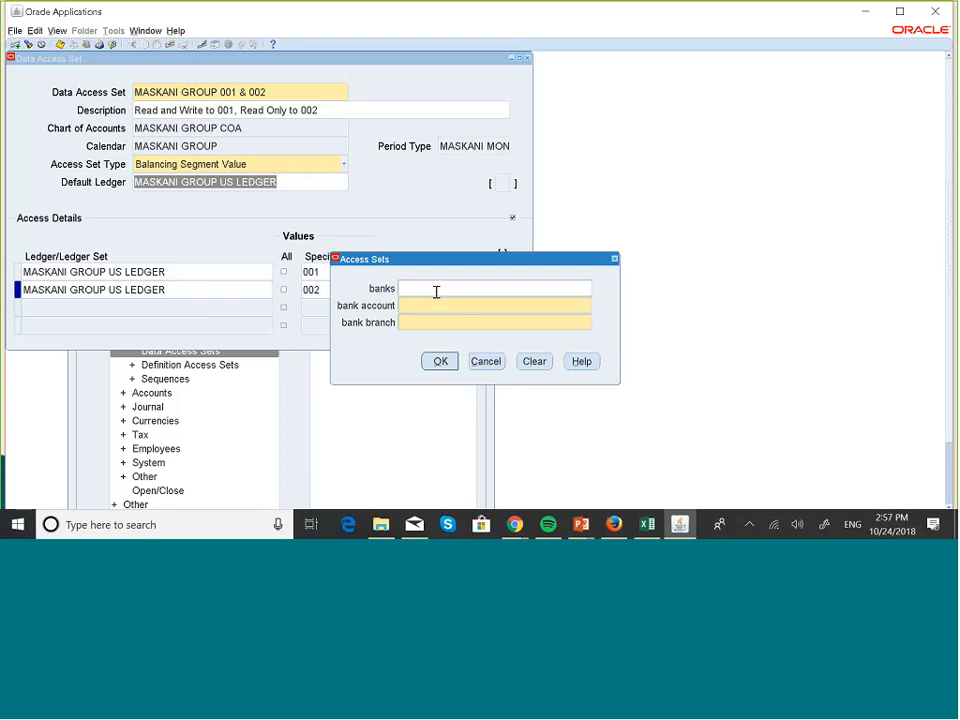
- Fill the banks, bank account and bank branch segments of the Access Sets flexfield with placeholder text and save the data access set
type("hdhaj")
left_click(423, 301)
type("akh")
left_click(416, 320)
type("adkk")
left_click(440, 360)
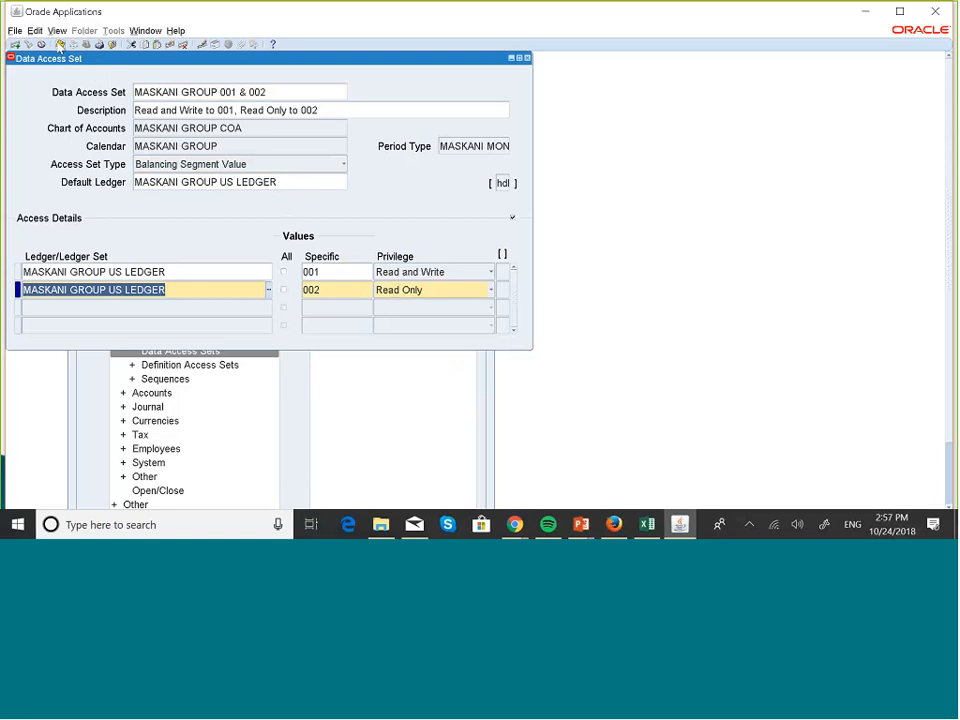
left_click(60, 45)
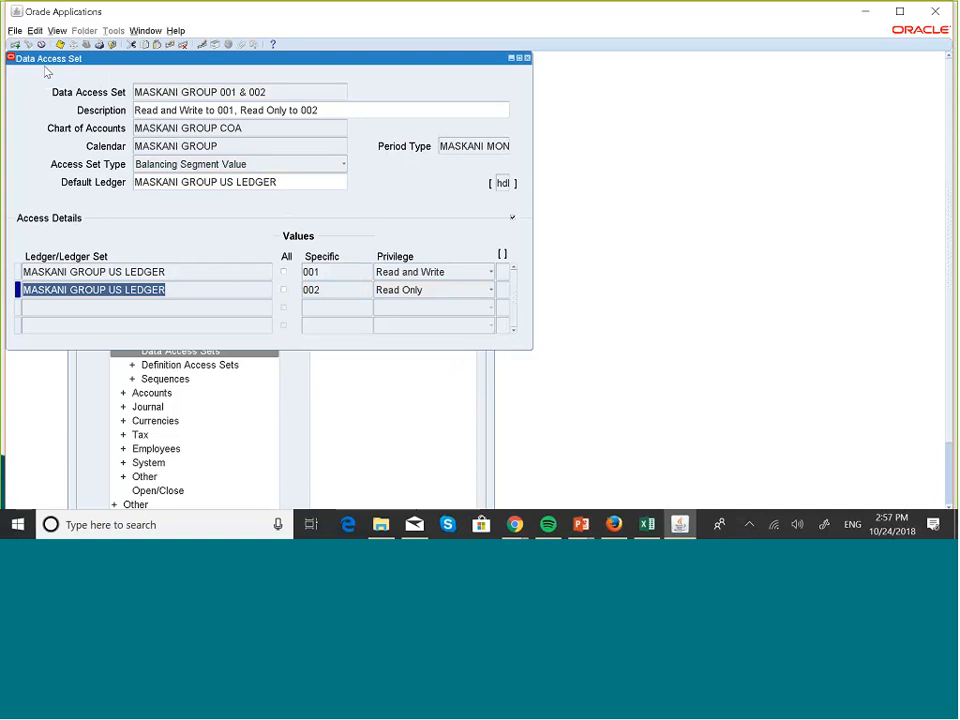
- Start a new blank data access set record
left_click(171, 110)
left_click(176, 93)
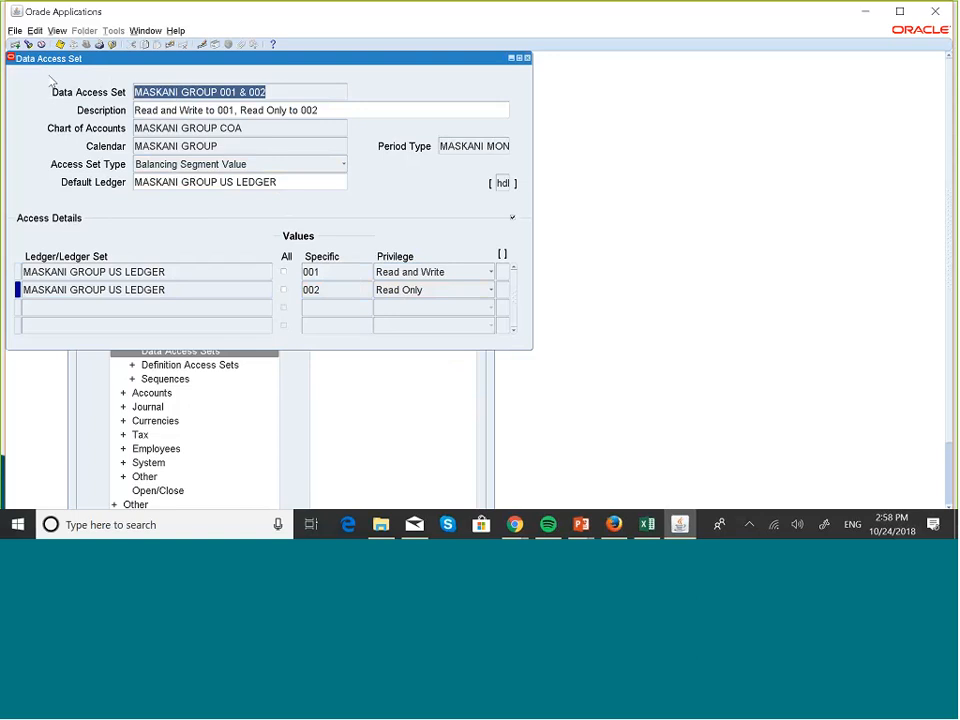
left_click(16, 46)
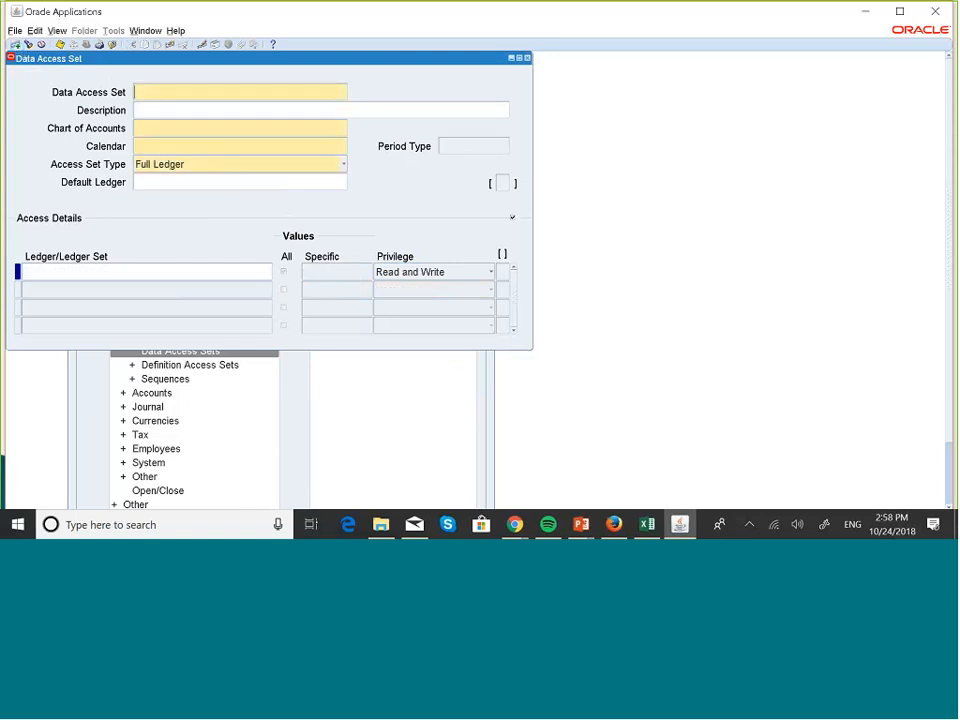
- Switch to the PowerPoint slide show and review the Management Segment slide on division access for senior, mid-level and junior staff
key("alt+Tab")
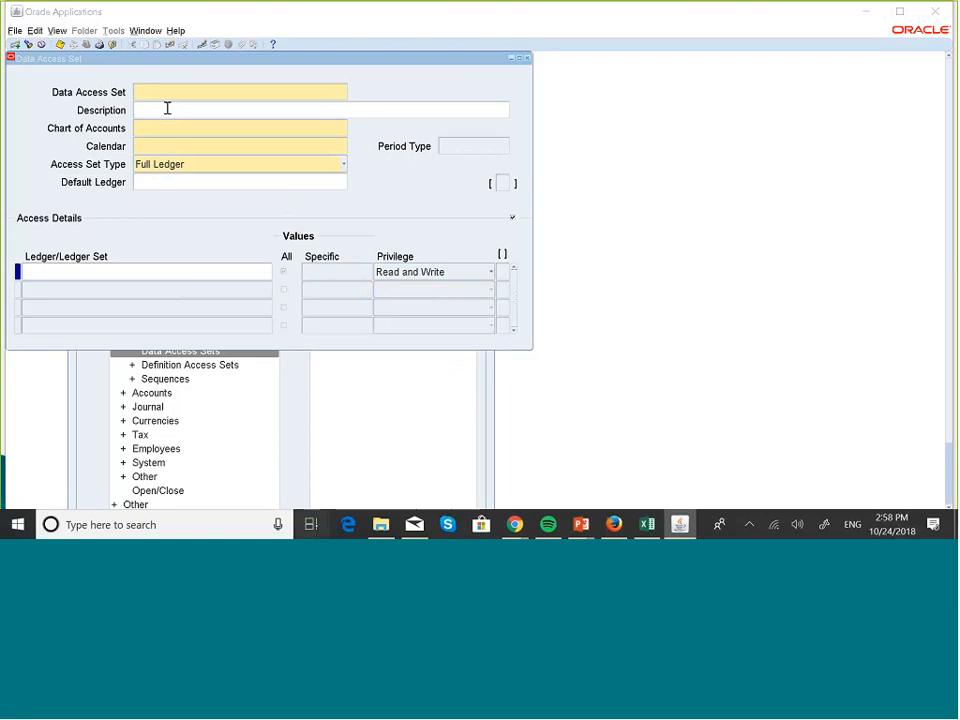
key("super+Tab")
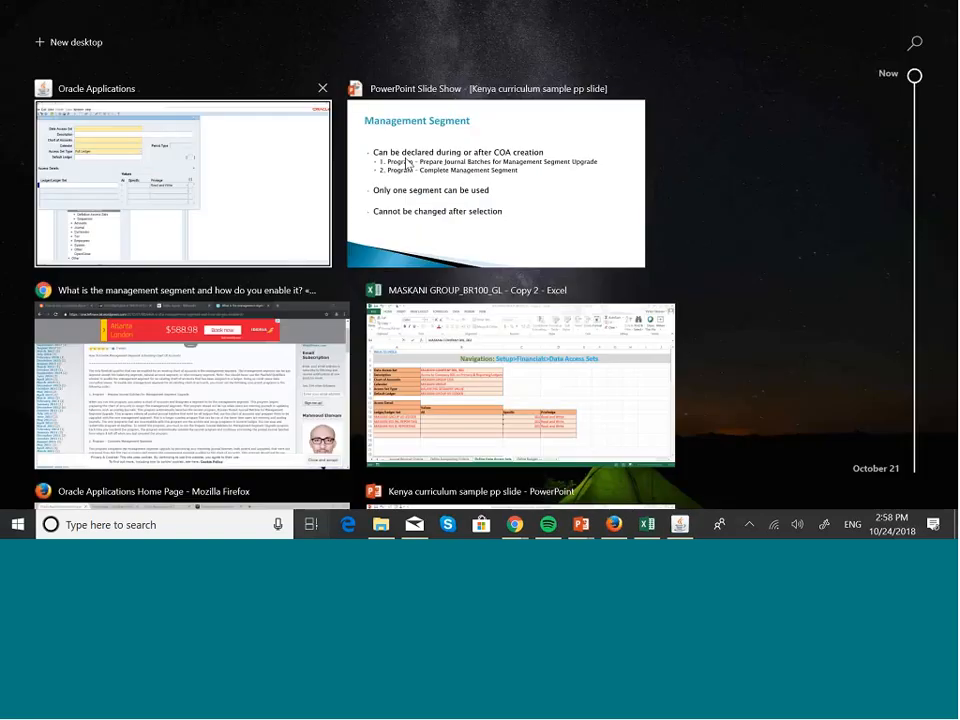
left_click(407, 163)
key("Left")
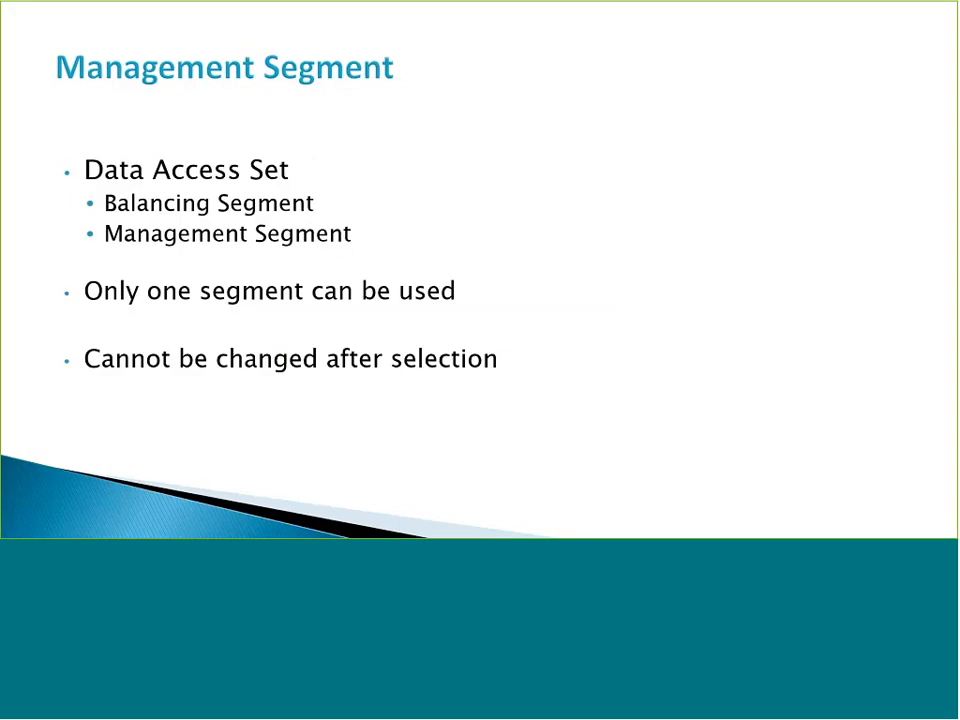
key("Right")
key("Right")
key("Left")
key("Left")
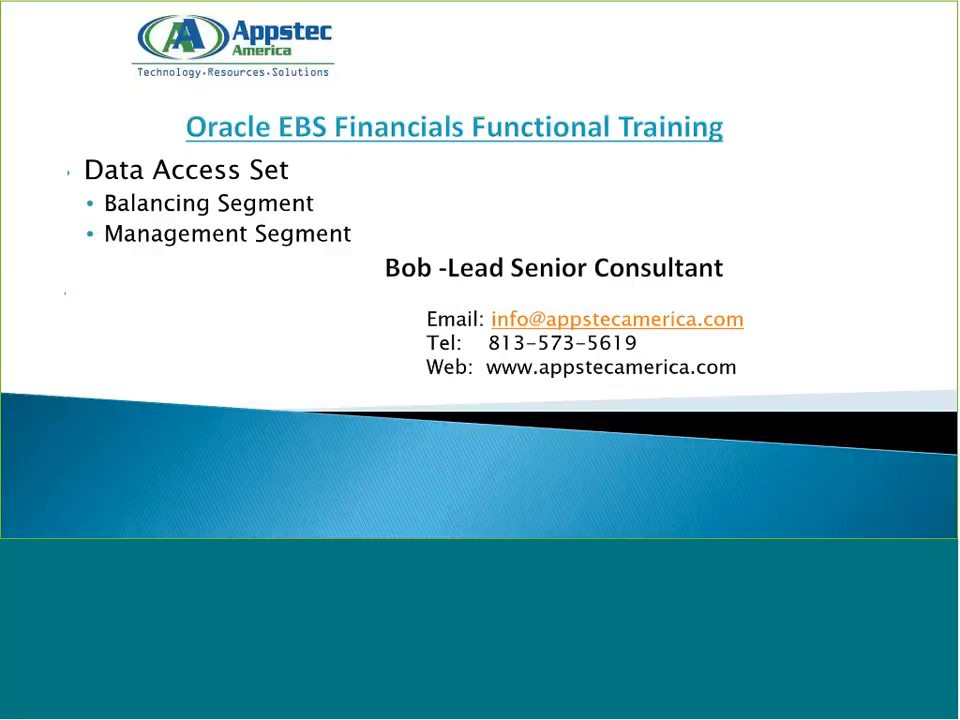
key("Right")
key("Right")
key("Right")
key("Right")
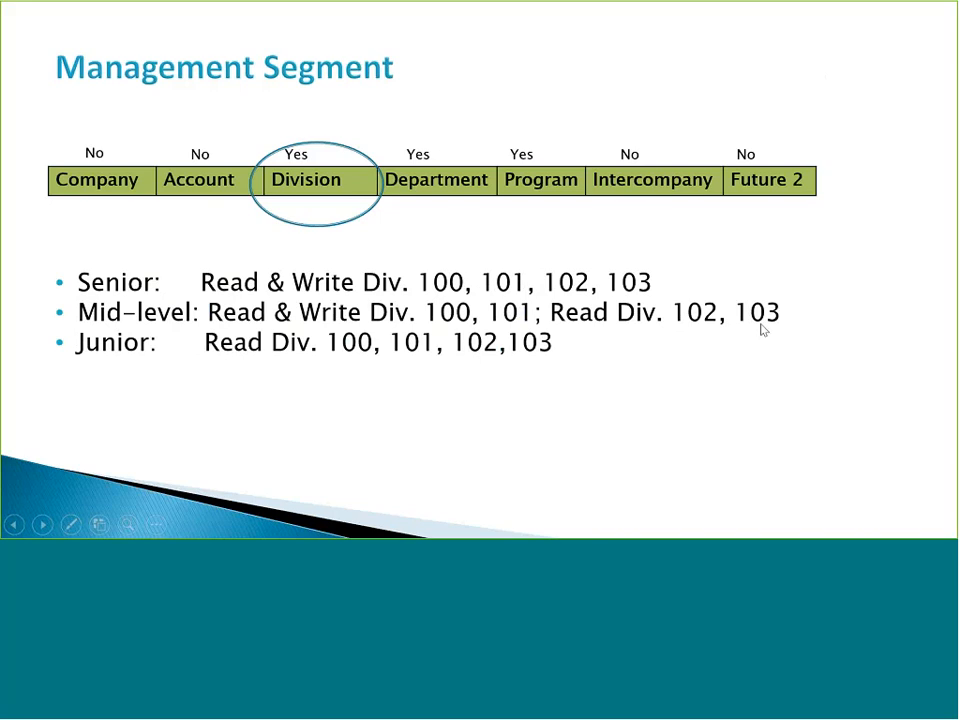
- Switch back to Oracle Applications and name the new data access set MASKANI GROUP DIVISIONS
key("super+Tab")
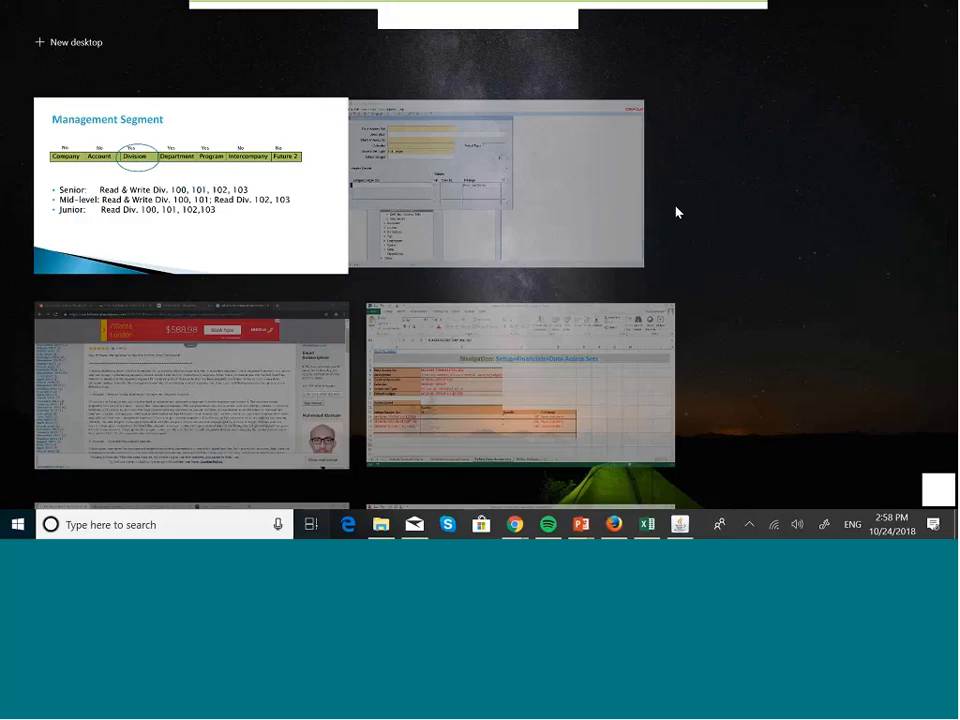
left_click(516, 193)
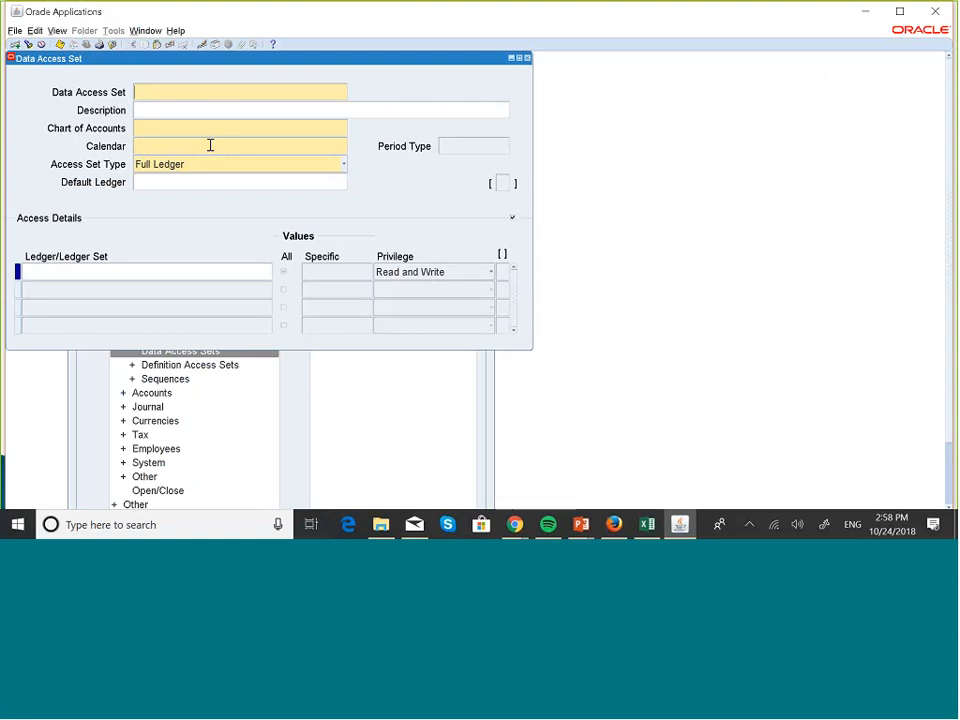
type("ma")
key("Caps_Lock")
key("BackSpace")
key("BackSpace")
type("M")
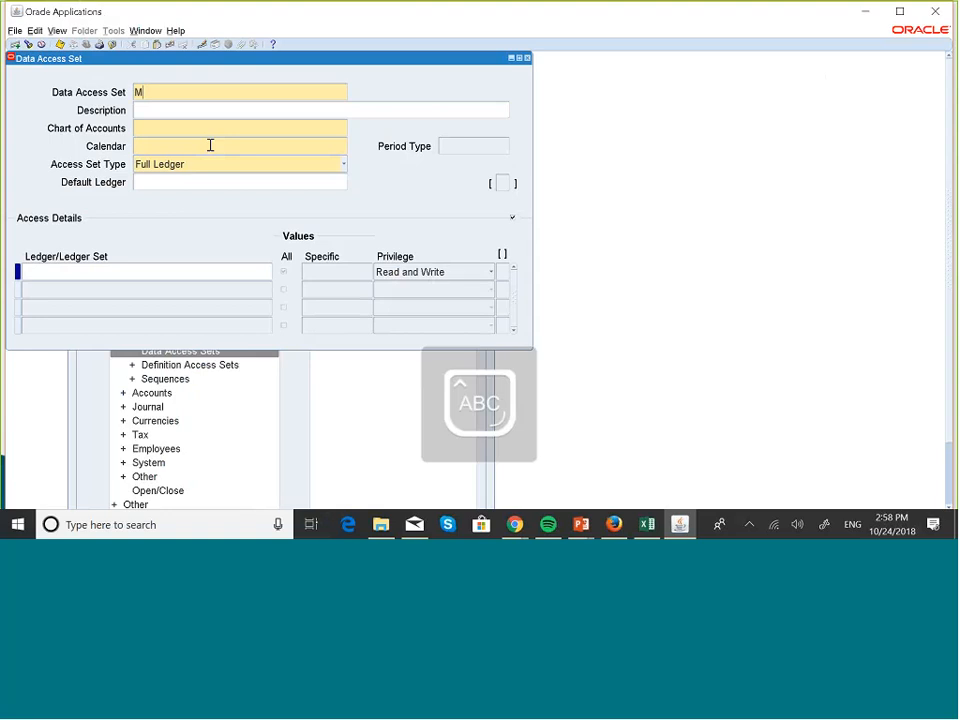
type("ASK")
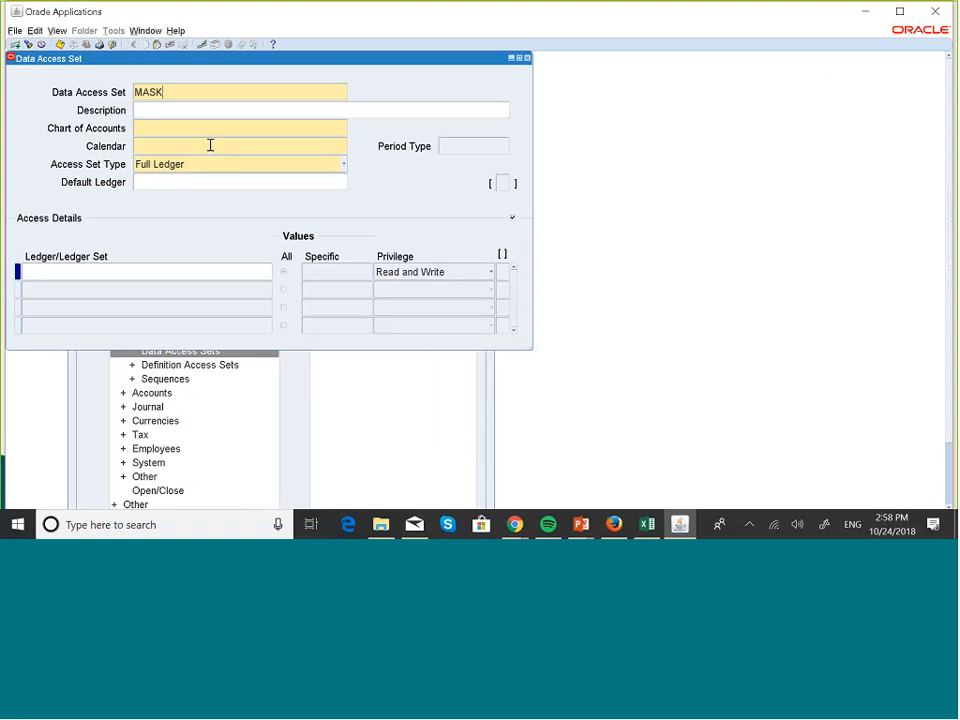
type("ANI GROUP")
key("Caps_Lock")
type("D")
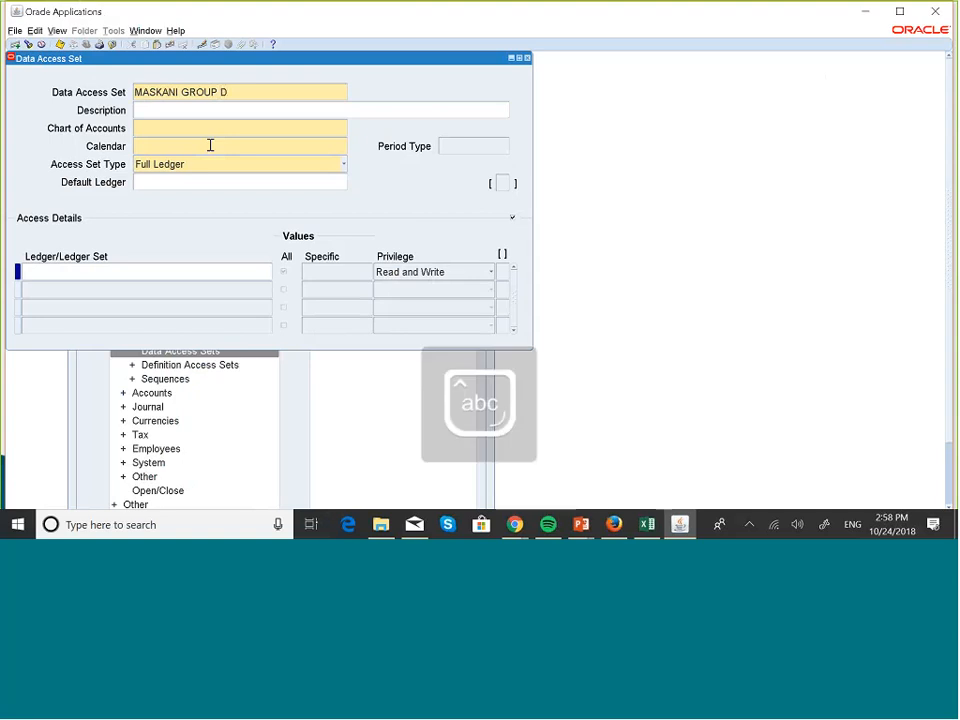
type("ivis")
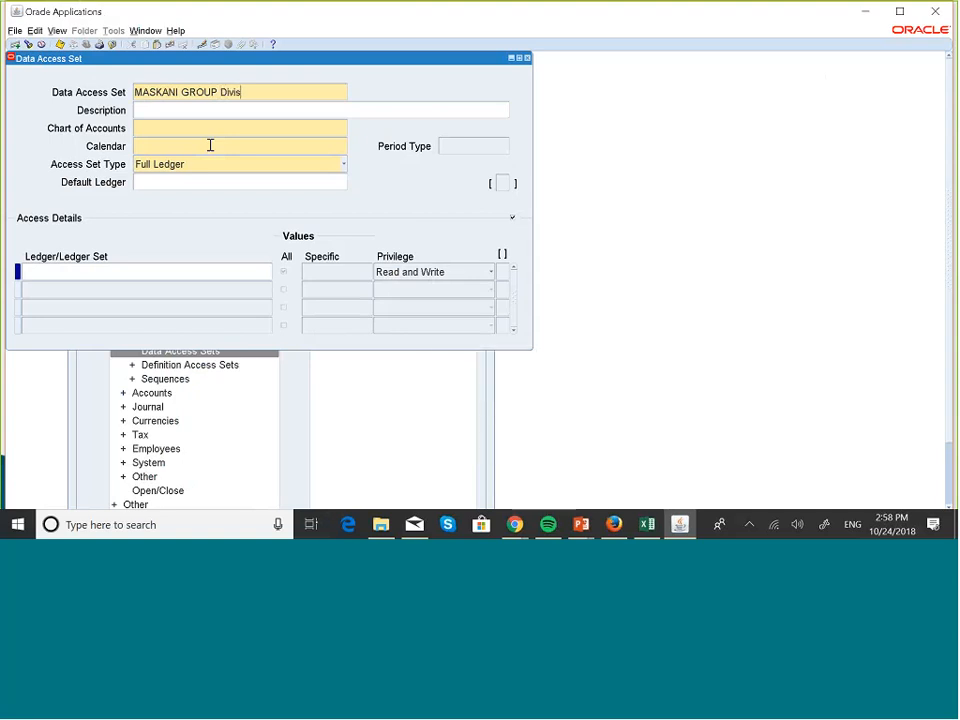
key("BackSpace")
key("BackSpace")
key("BackSpace")
key("BackSpace")
key("Caps_Lock")
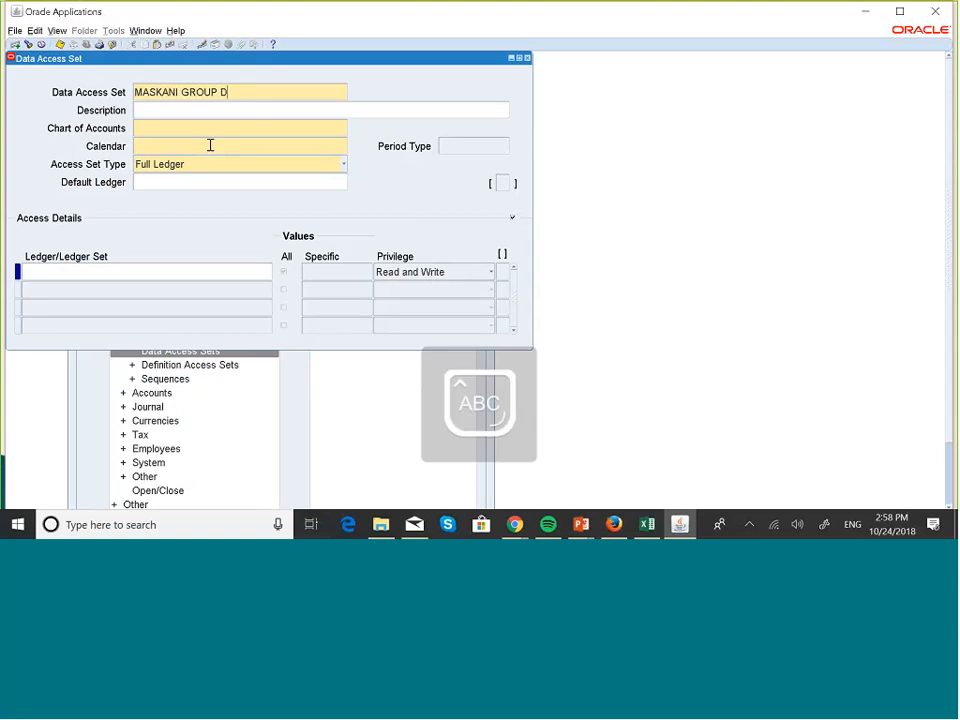
type("IVISIONS")
- Enter the description "Read and Write 100, 101 Read Only 102, 103" for the new data access set
left_click(188, 107)
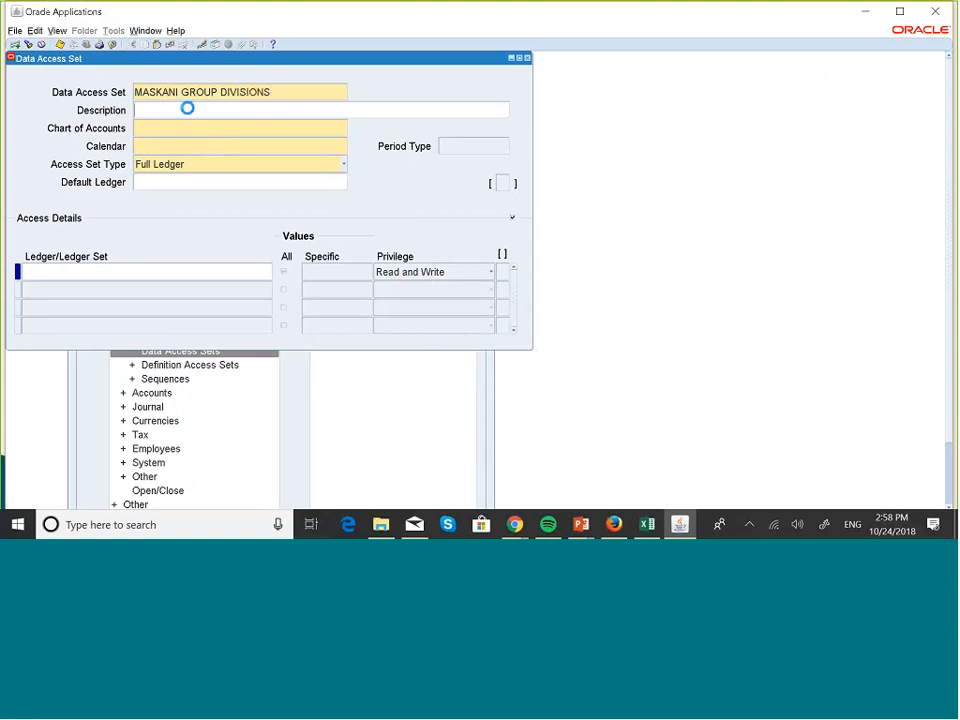
key("Caps_Lock")
type("Read")
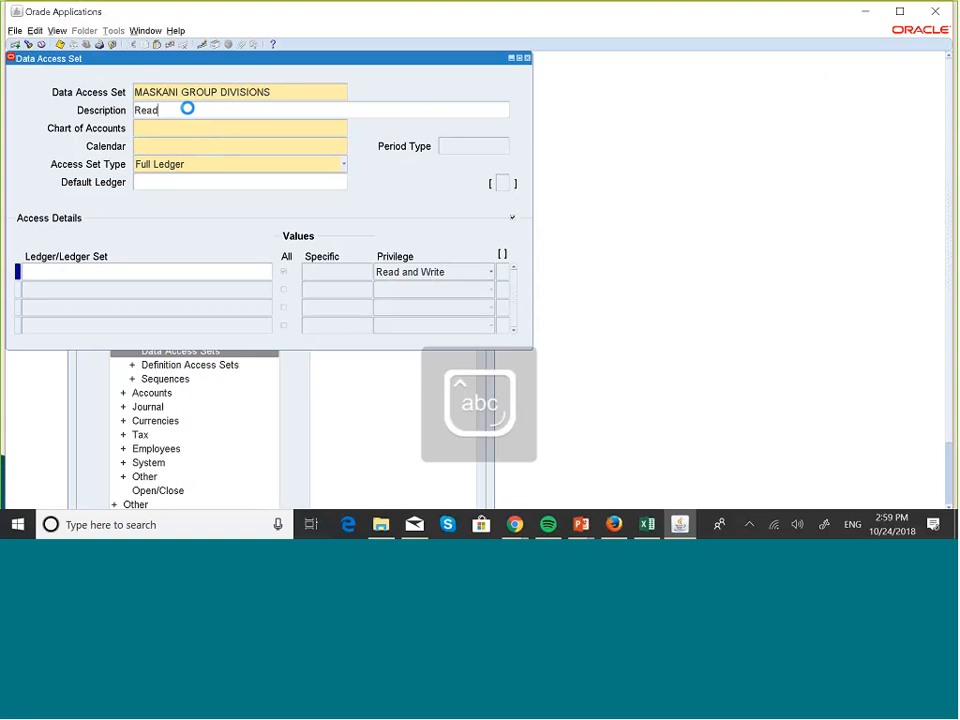
type(" and W")
type("rite ")
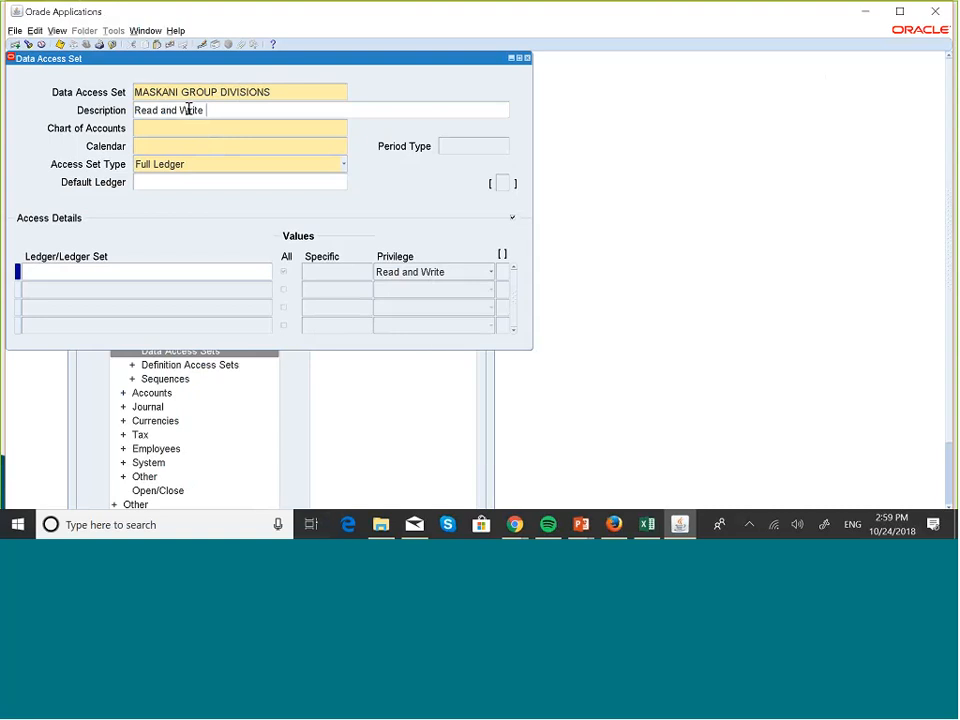
type("1")
type("00")
type(".")
type(" 101")
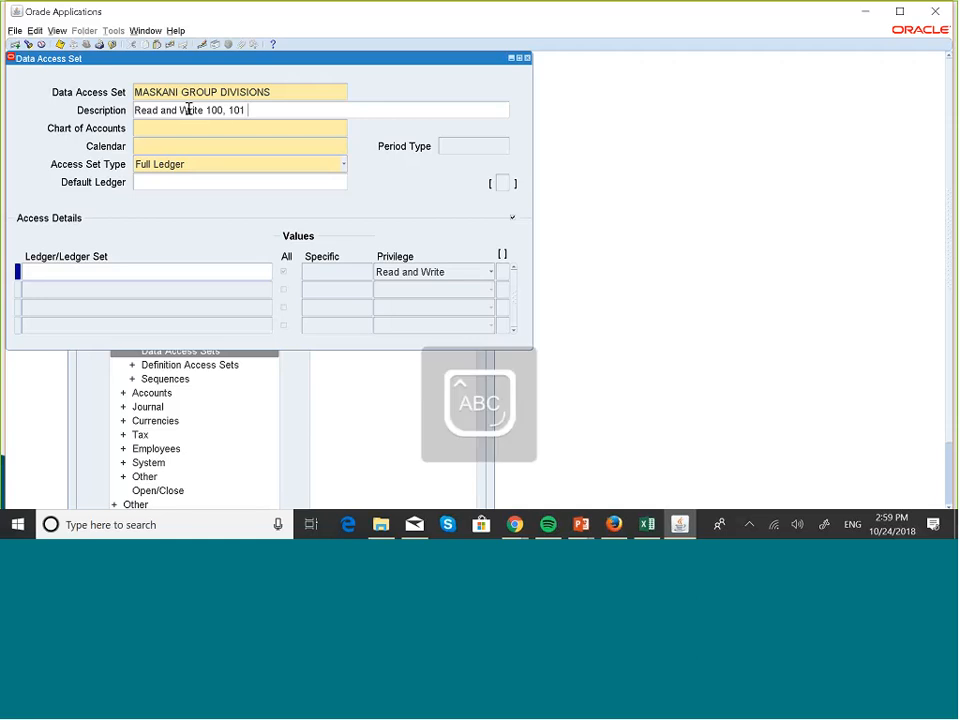
key("Caps_Lock")
type("Read Only 102")
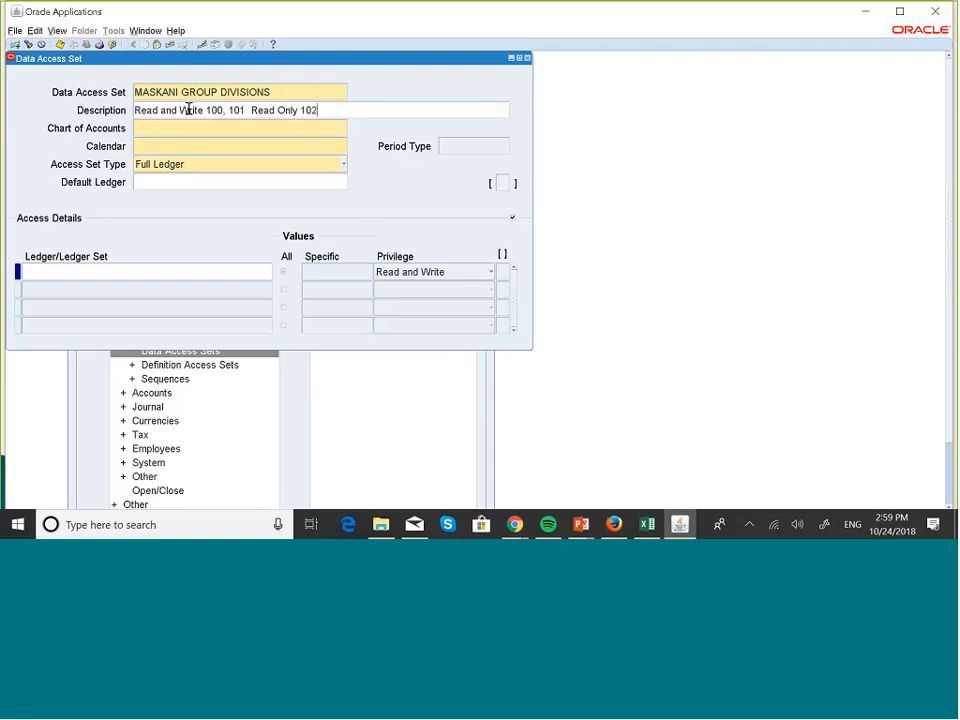
type(", 103")
- Set the chart of accounts to MASKANI GROUP COA and the calendar to MASKANI GROUP
left_click(169, 128)
type("maska")
key("Tab")
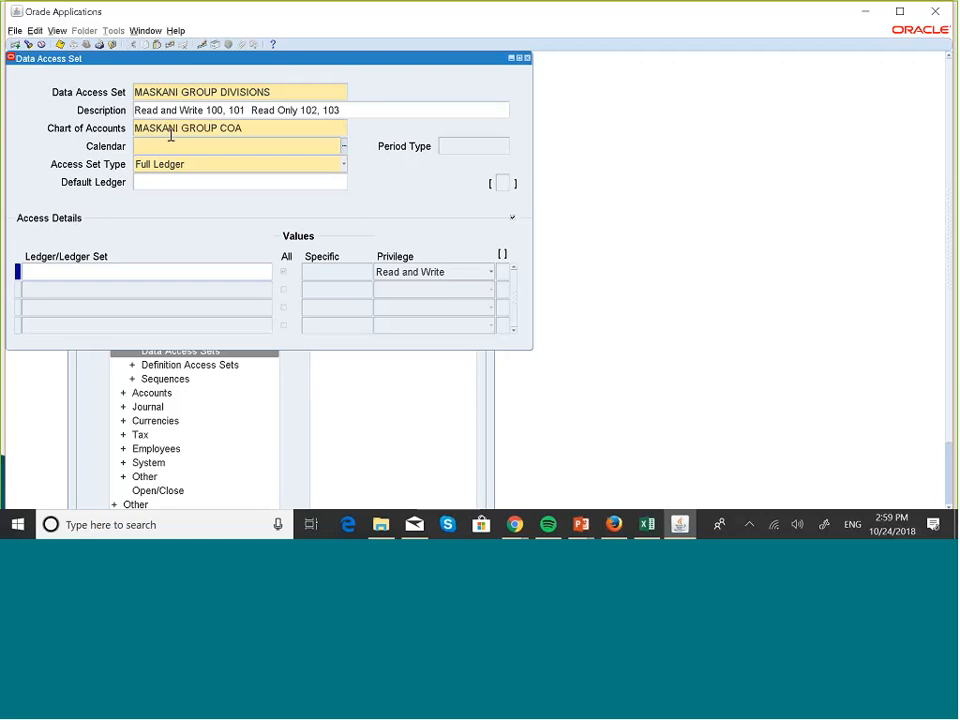
type("mas")
key("Tab")
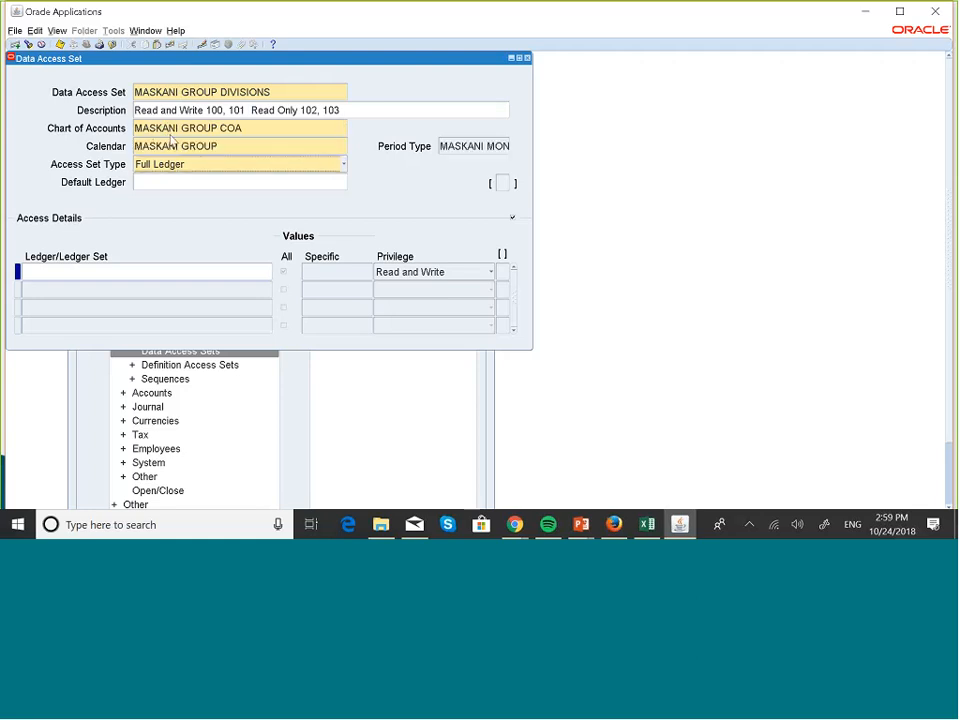
- Set the access set type to Management Segment Value
left_click(344, 165)
left_click(302, 192)
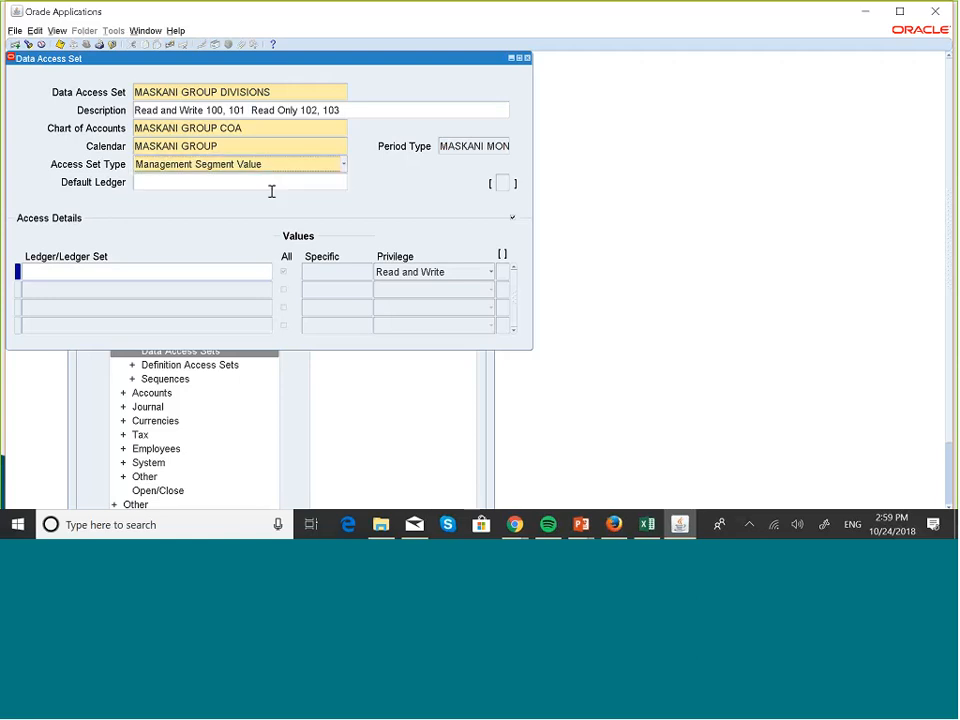
left_click(238, 187)
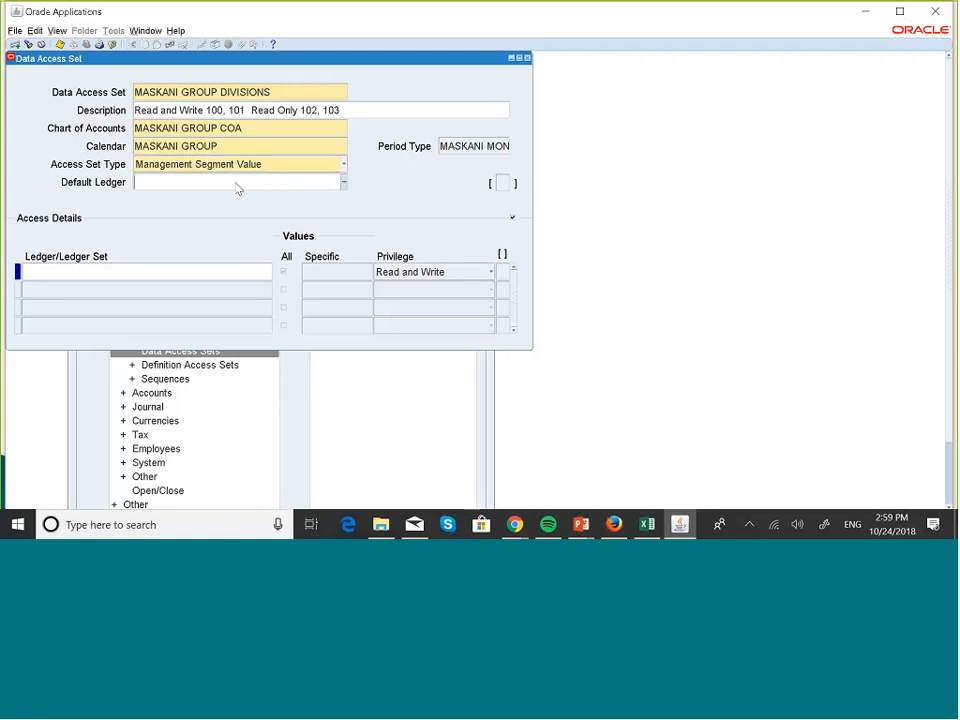
- Set the default ledger of the data access set to MASKANI GROUP US LEDGER
left_click(344, 184)
left_click(240, 285)
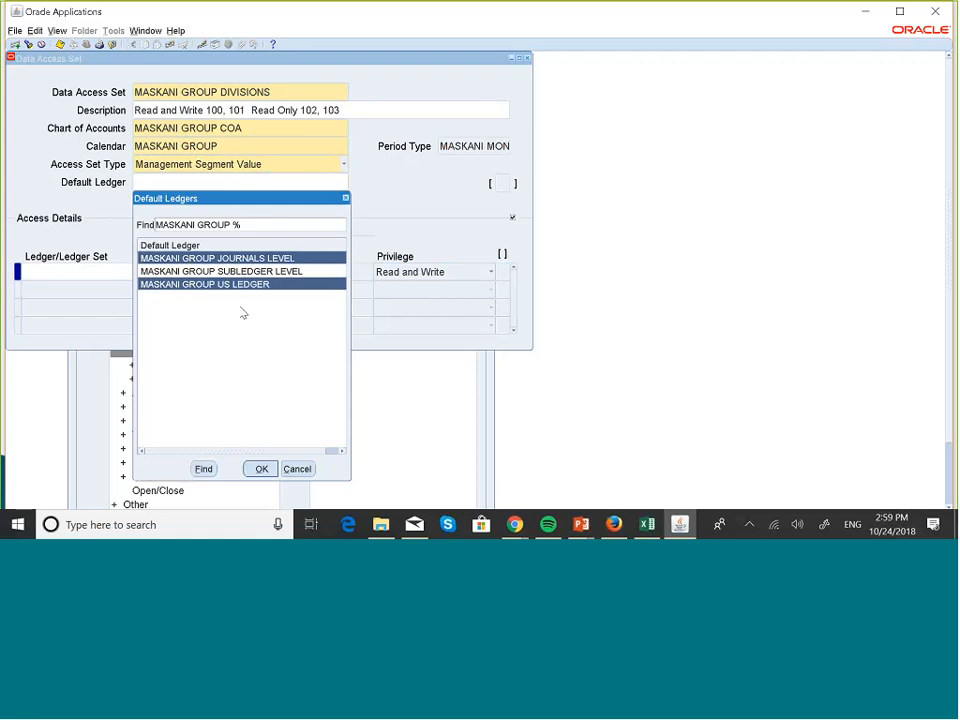
left_click(260, 468)
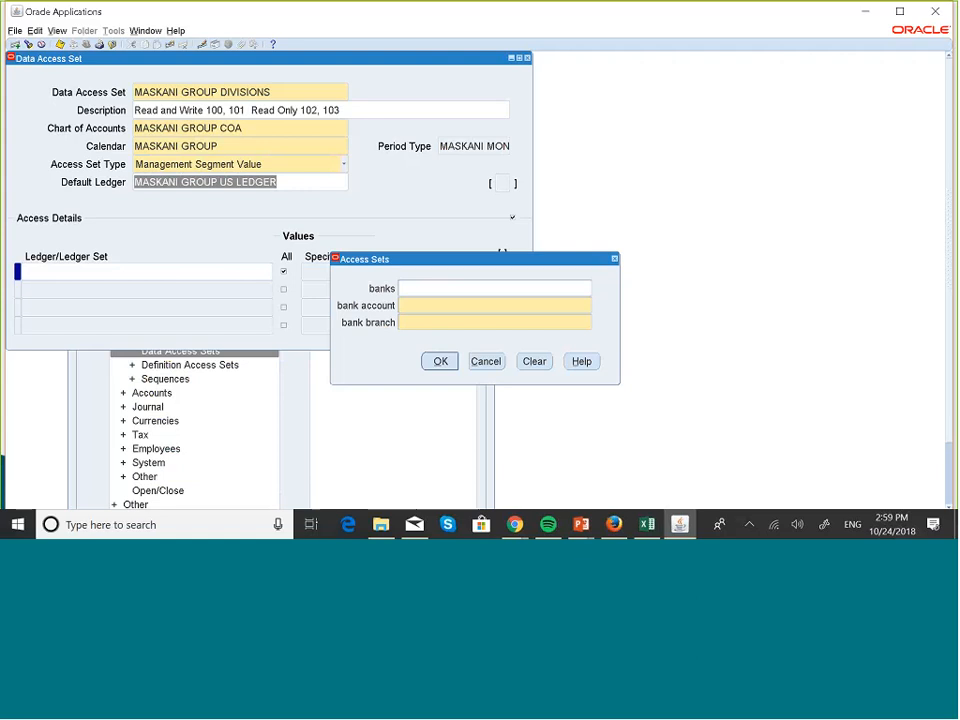
- Complete the Access Sets additional information with banks "ah", bank account "av" and bank branch "avb"
left_click(414, 295)
type("ah")
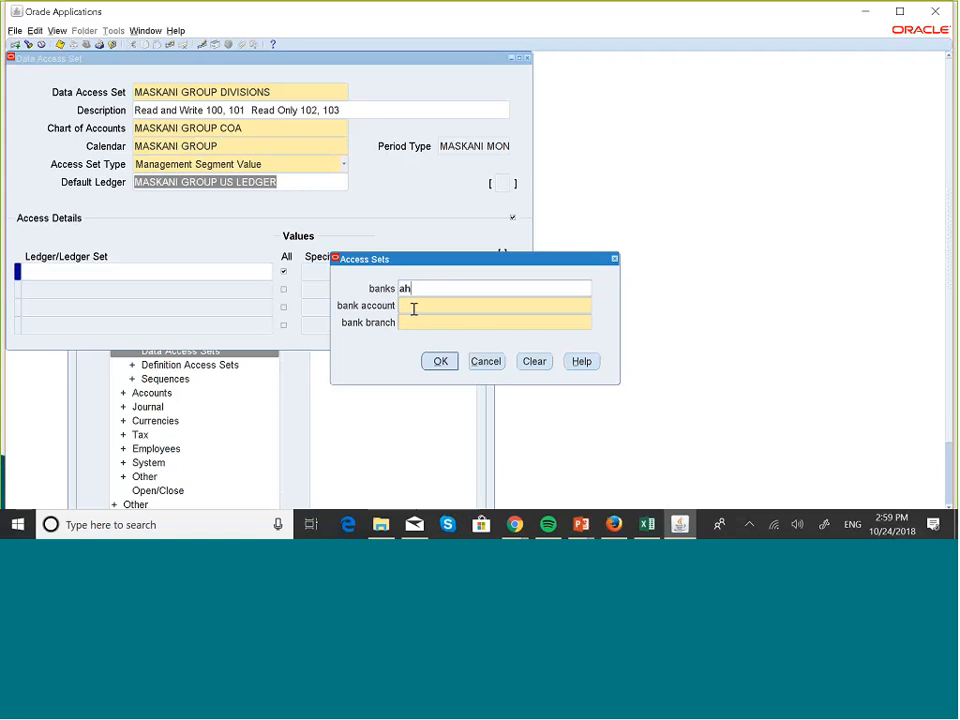
left_click(411, 310)
type("av")
left_click(414, 321)
type("avb")
left_click(439, 362)
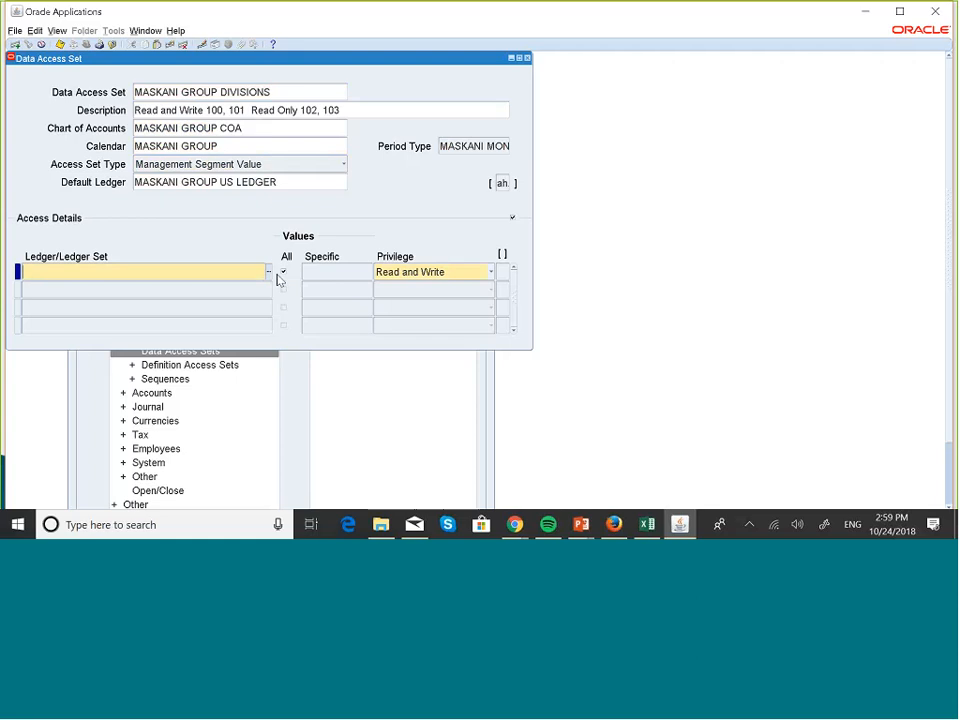
- Assign MASKANI GROUP US LEDGER as the ledger in the first access detail line
left_click(268, 273)
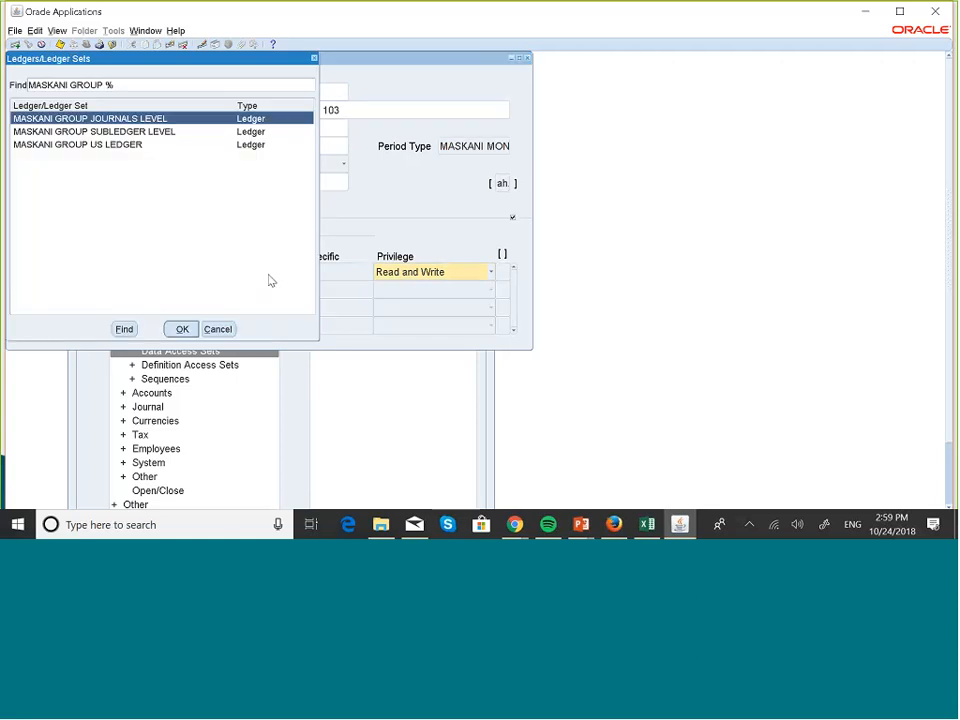
left_click(120, 145)
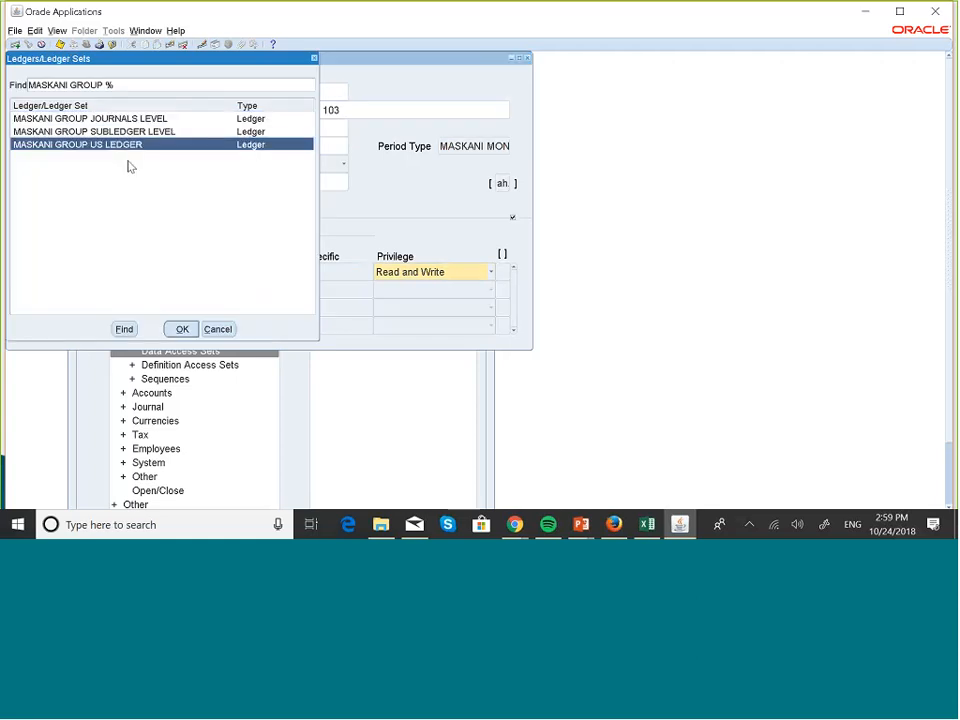
left_click(182, 329)
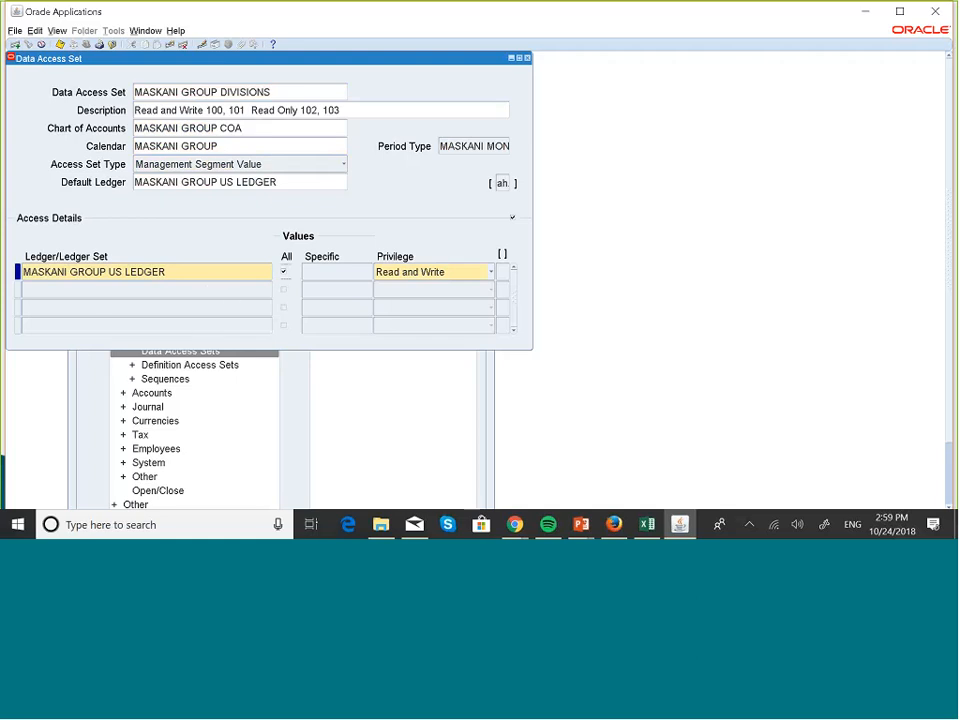
- Limit the first access detail line to the specific division 100, Industrial Plants, instead of all values
left_click(284, 273)
left_click(337, 272)
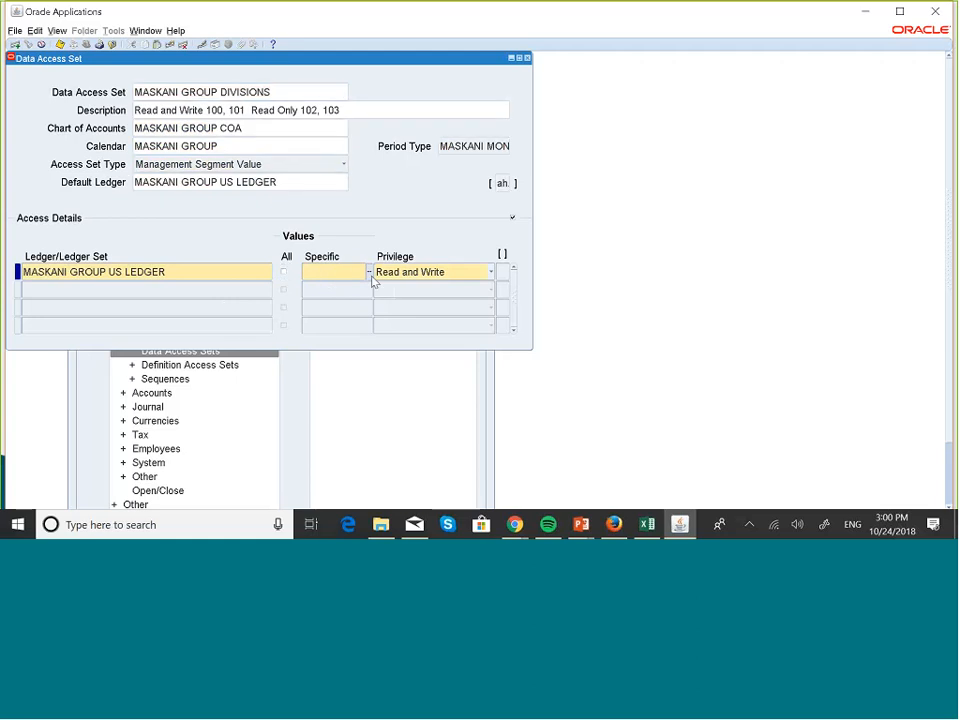
left_click(371, 278)
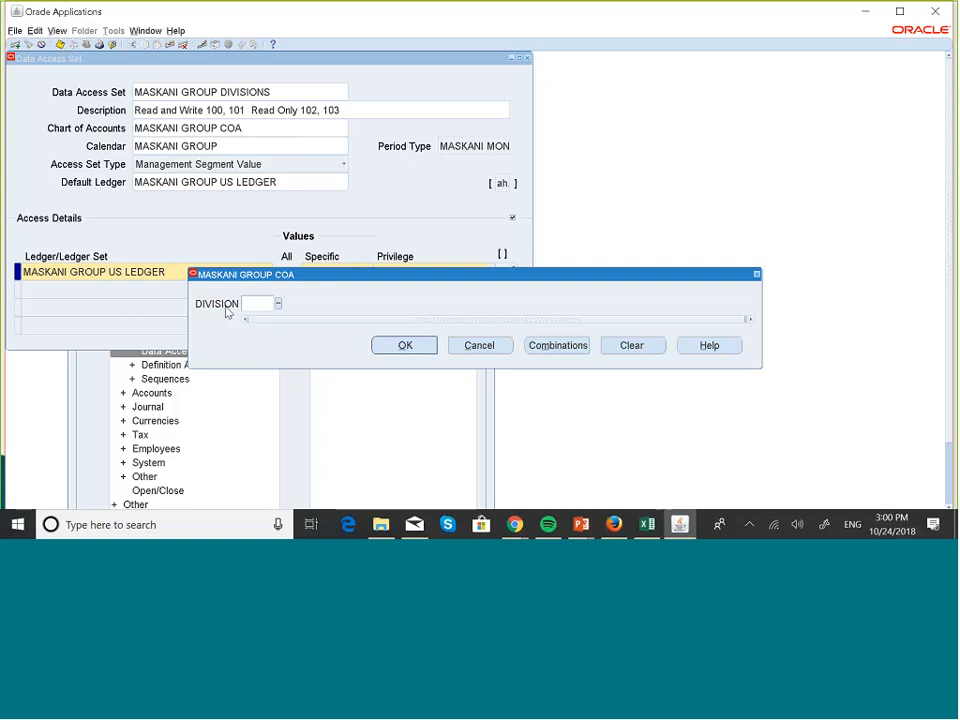
left_click(279, 304)
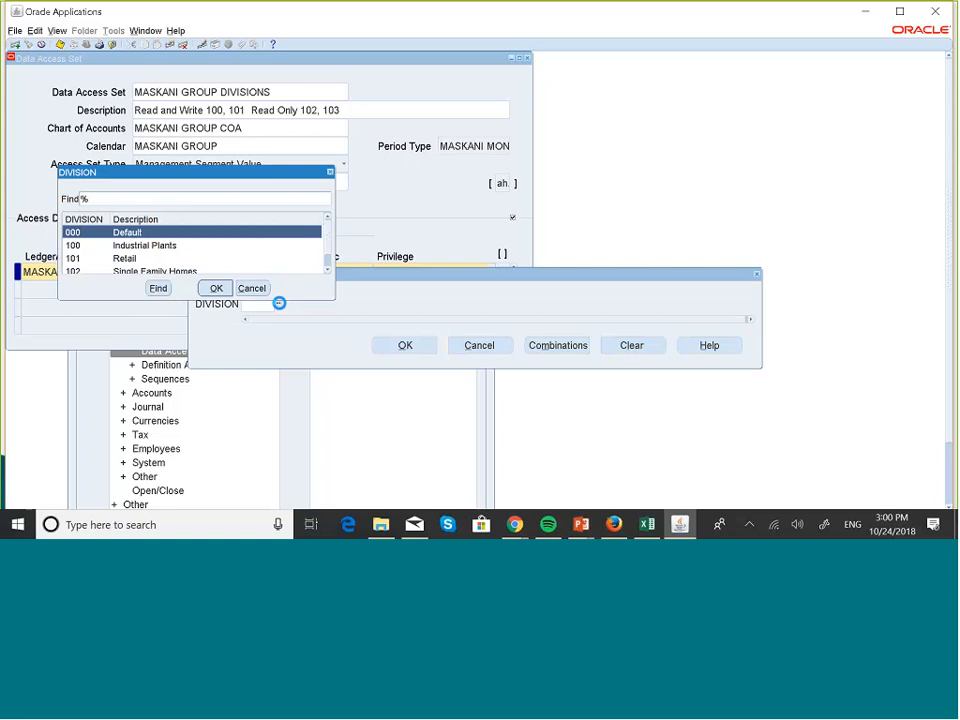
left_click(158, 246)
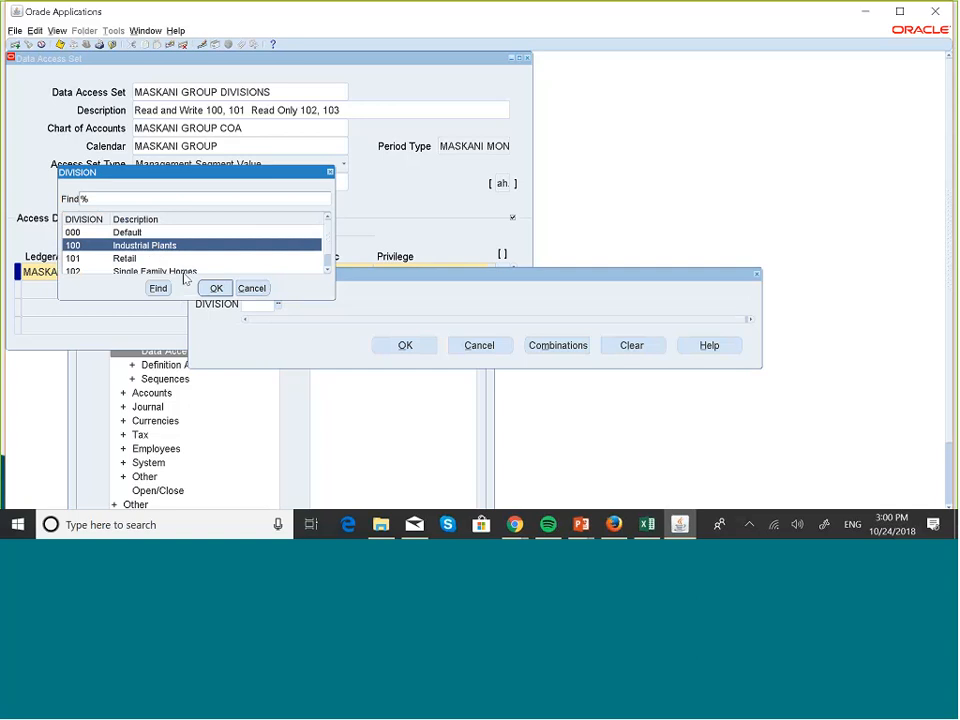
left_click(216, 288)
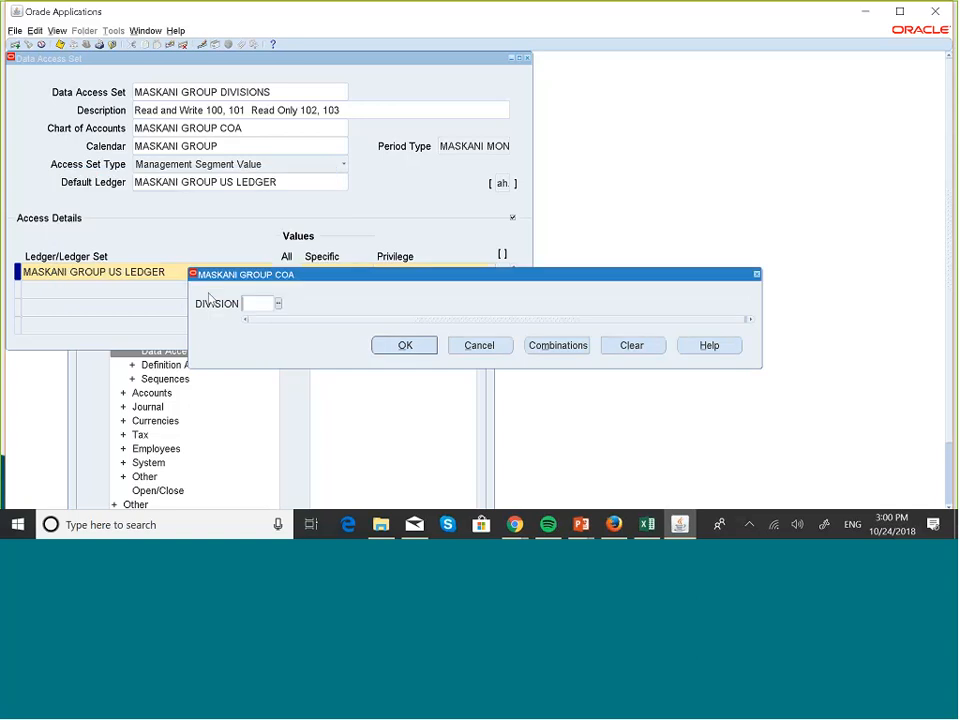
left_click(405, 345)
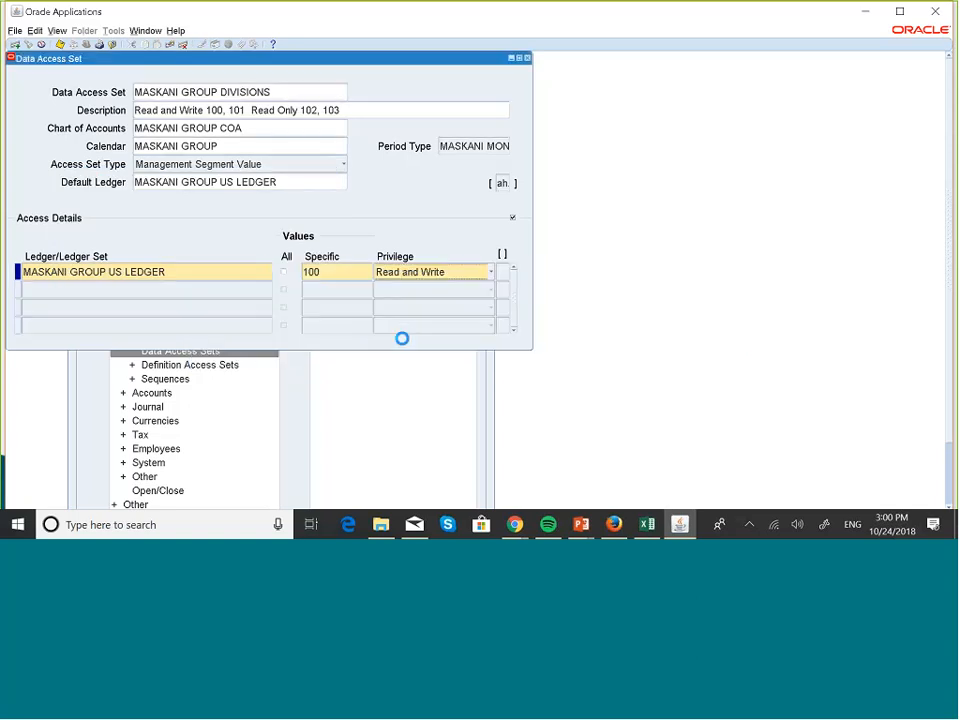
- Add a second access detail line for MASKANI GROUP US LEDGER with specific value 101 and the Read and Write privilege
left_click(141, 289)
type("mask")
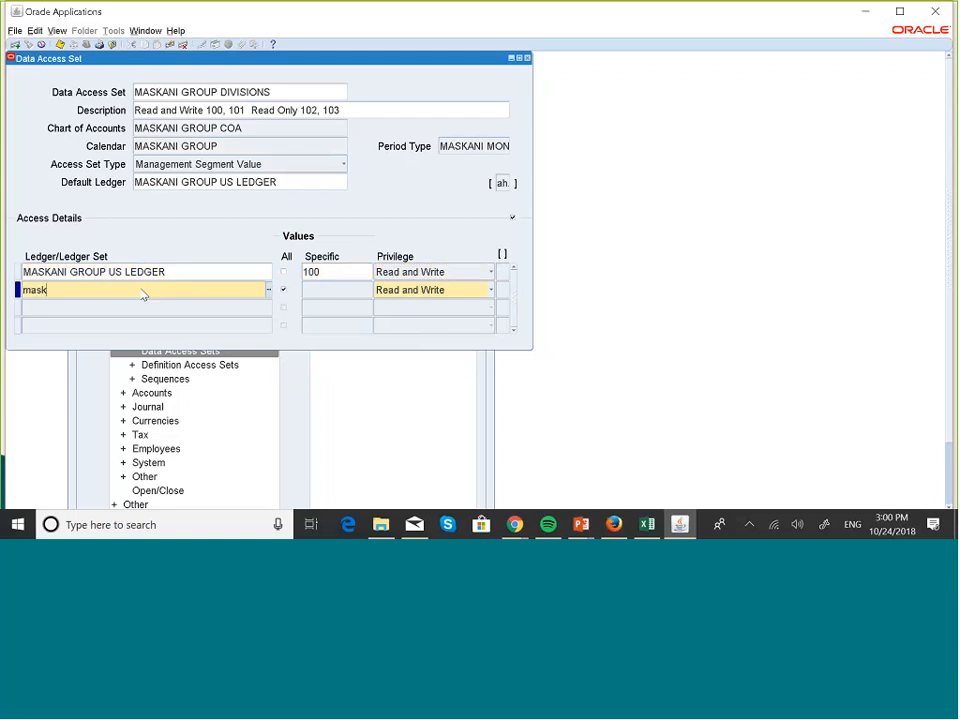
key("Tab")
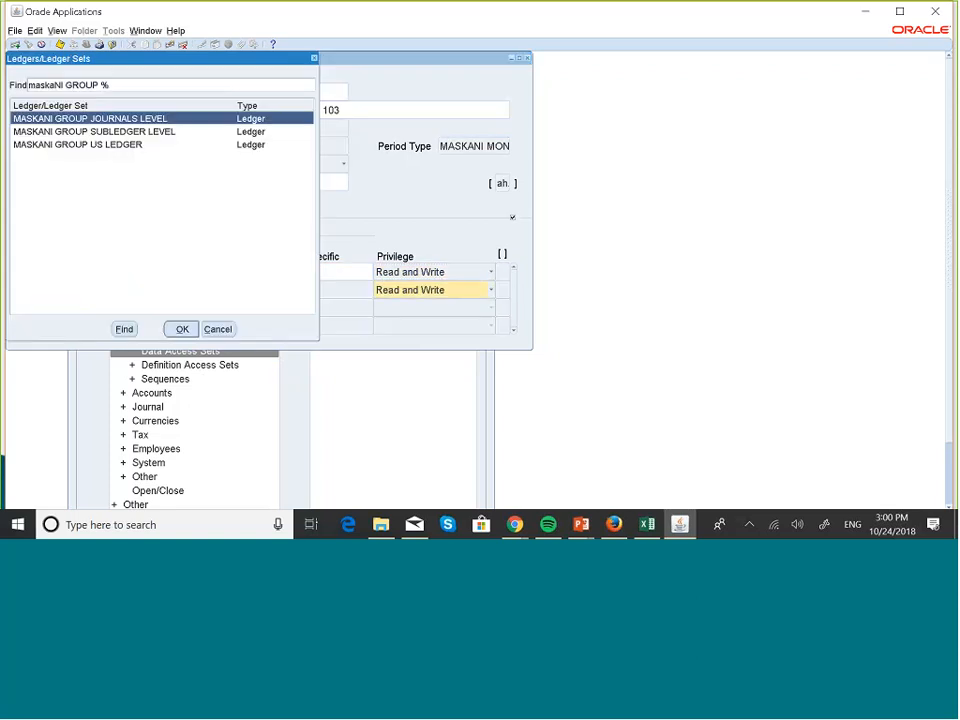
left_click(120, 145)
left_click(182, 329)
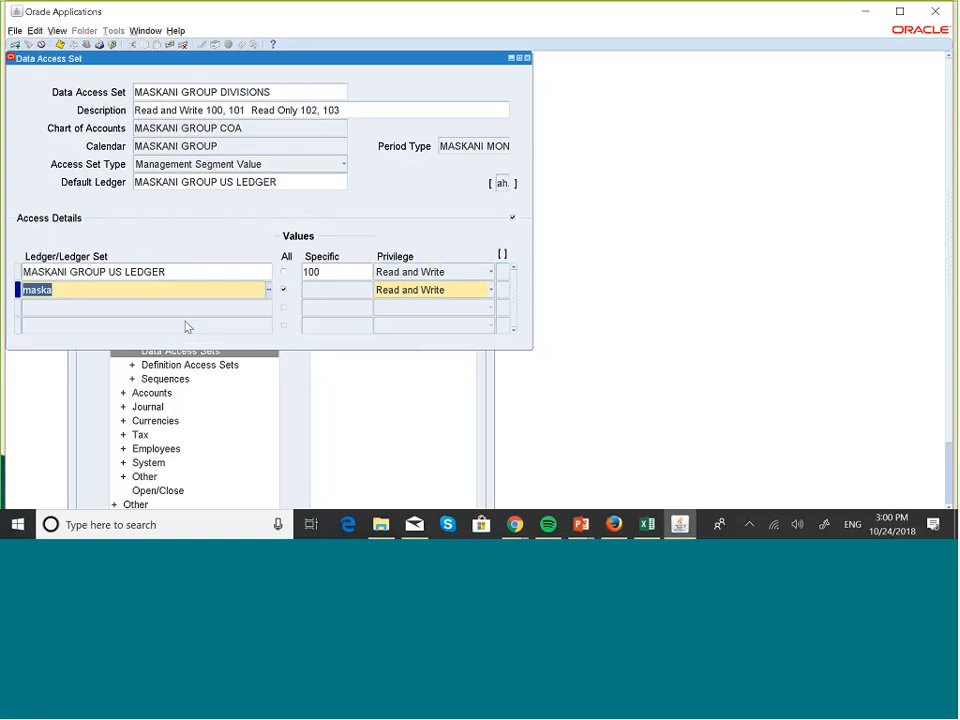
left_click(337, 292)
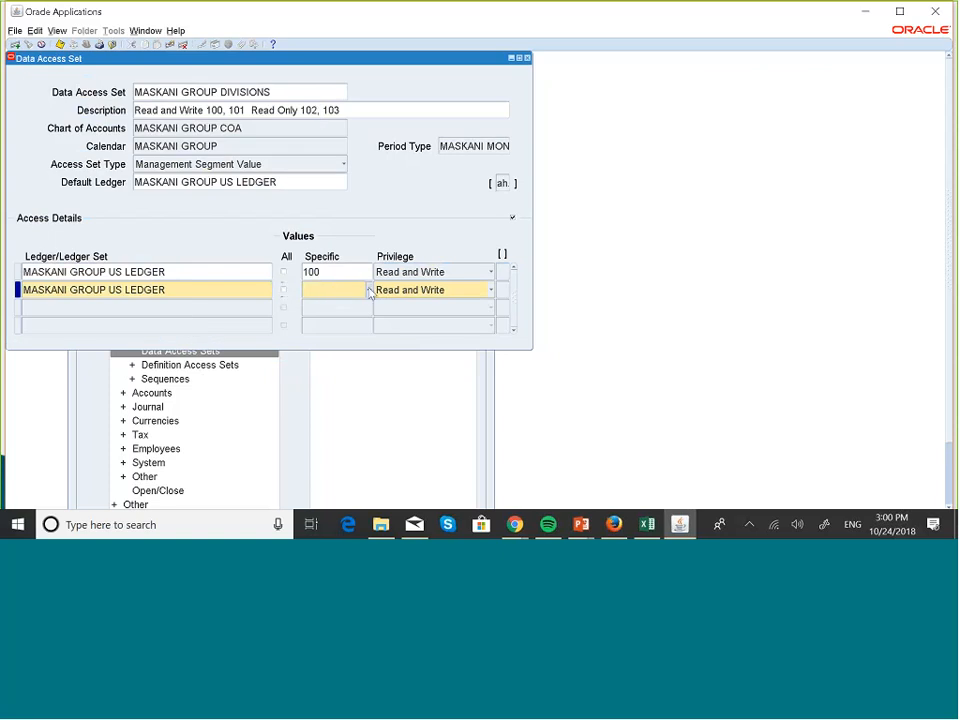
type("101")
left_click(439, 290)
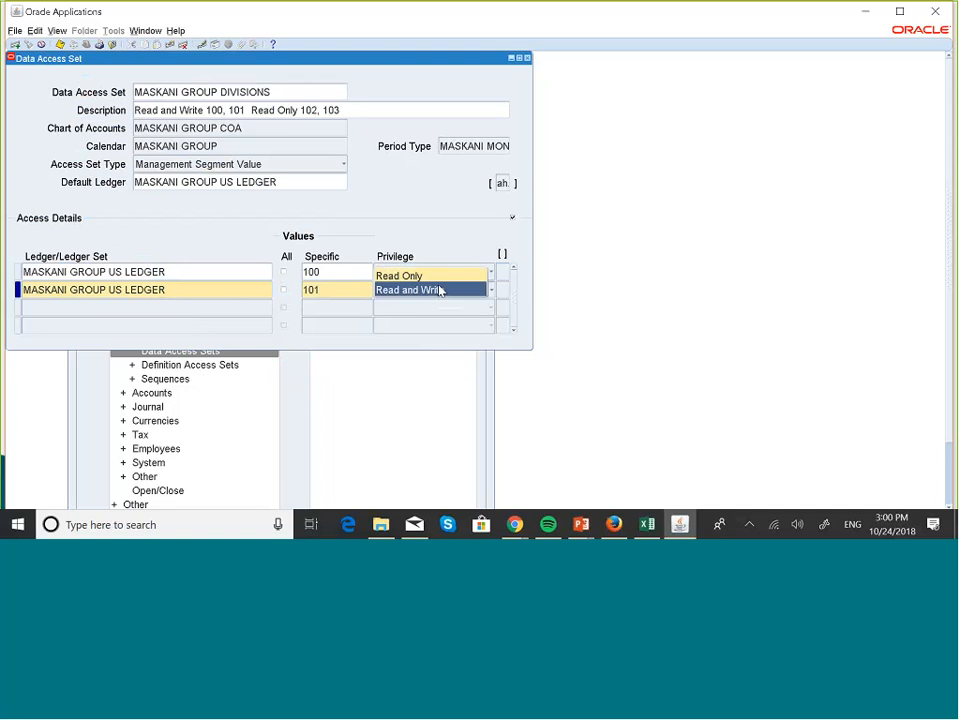
left_click(439, 290)
- Add a third access detail line for MASKANI GROUP US LEDGER with specific value 102 and the Read Only privilege
left_click(67, 305)
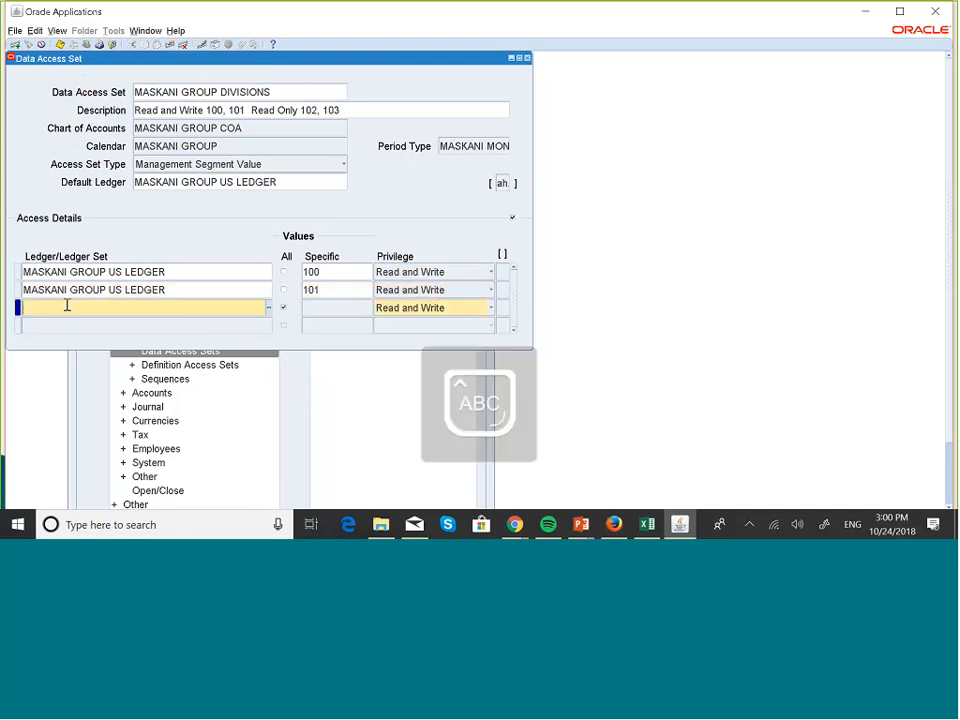
type("M")
key("Caps_Lock")
type("a")
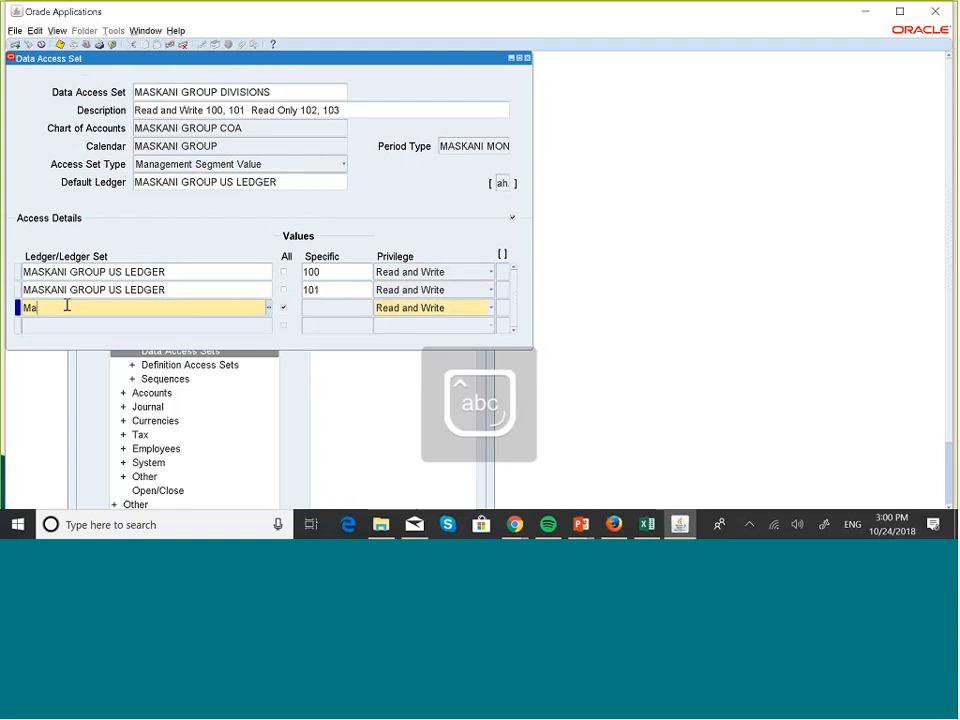
key("Tab")
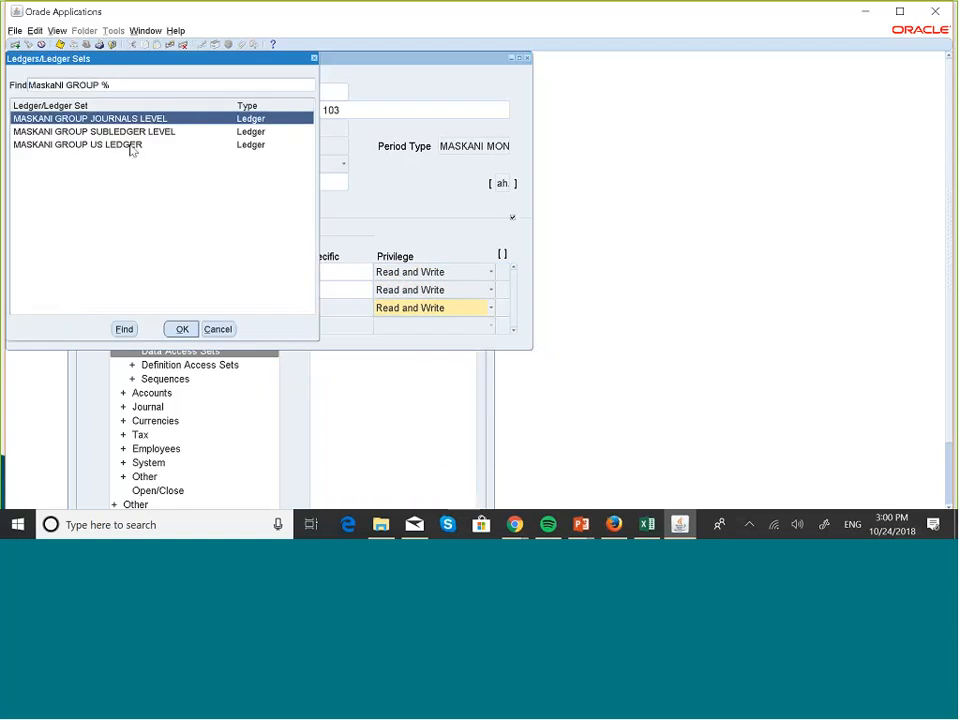
left_click(131, 146)
left_click(182, 329)
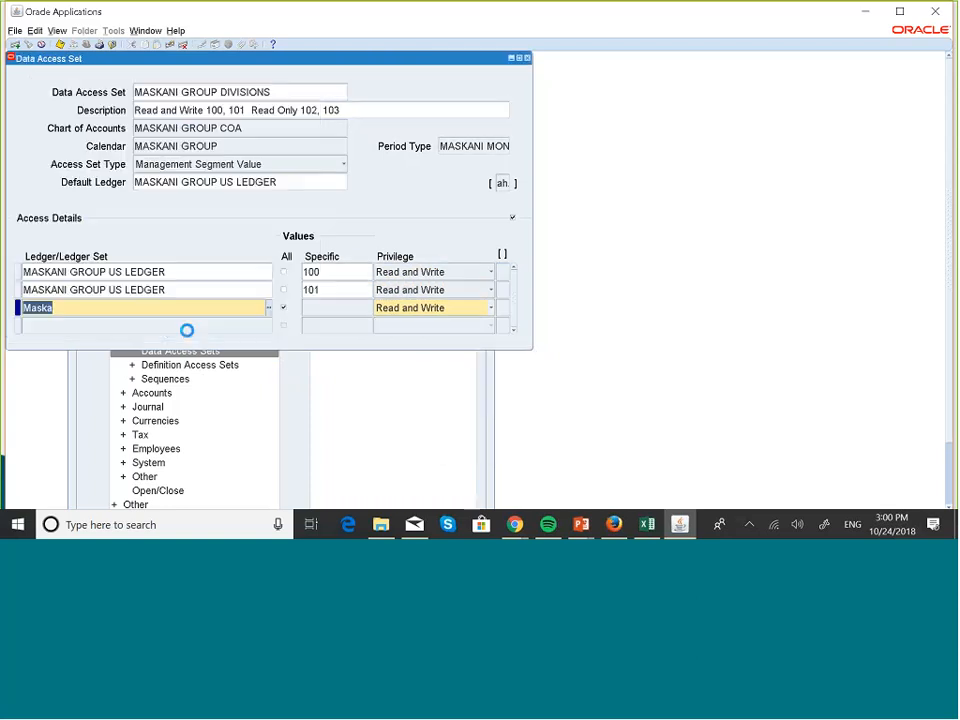
left_click(316, 310)
type("102")
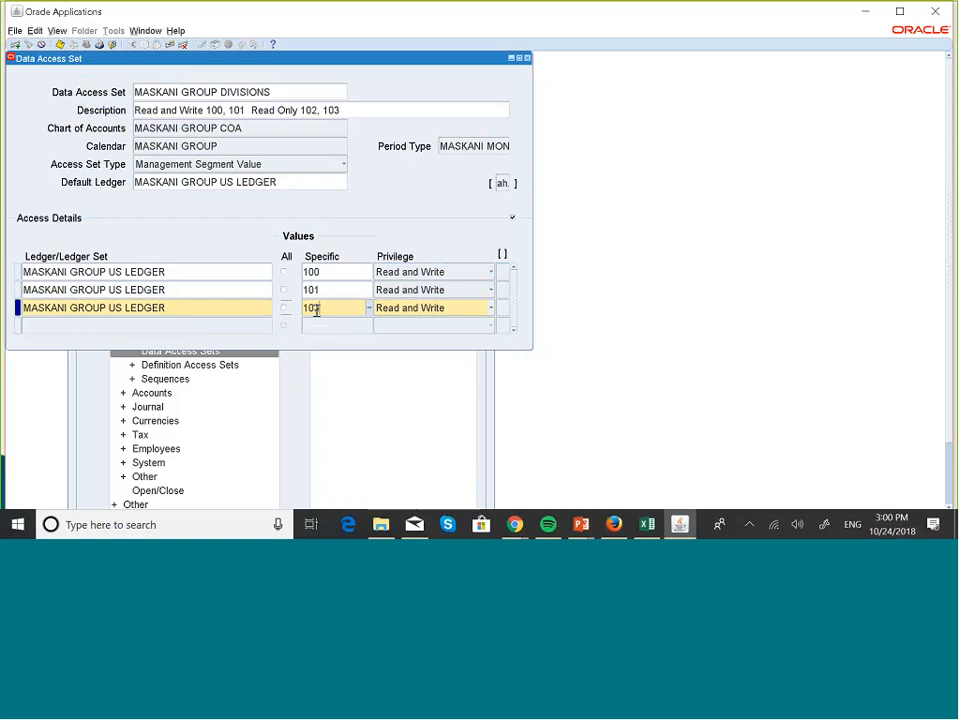
left_click(470, 307)
left_click(432, 296)
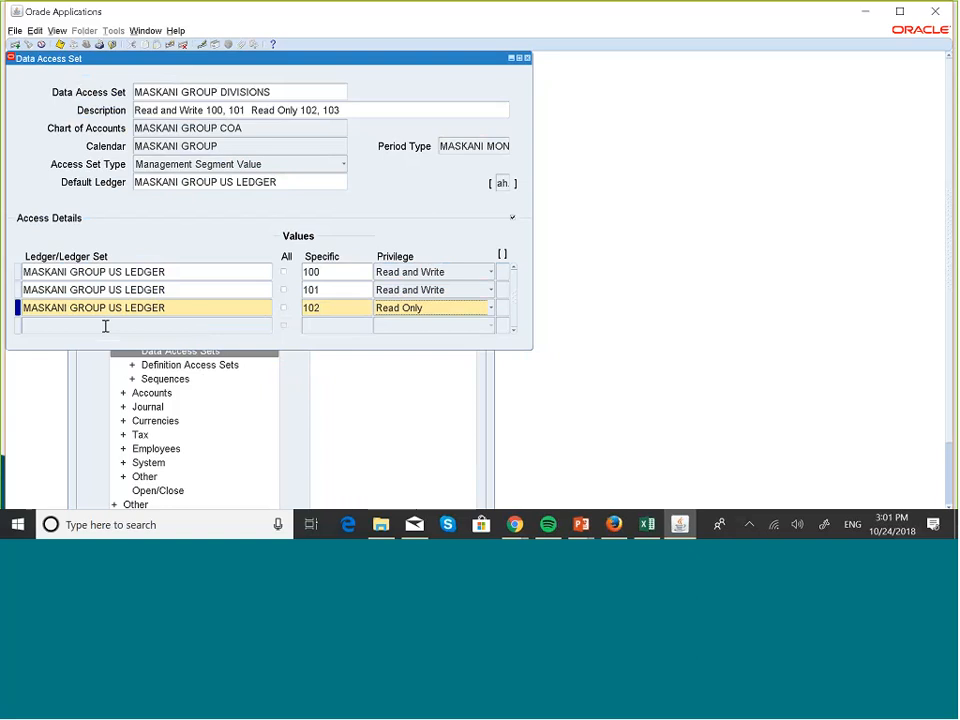
- Add a fourth access detail line with MASKANI GROUP US LEDGER as its ledger
left_click(105, 327)
key("Caps_Lock")
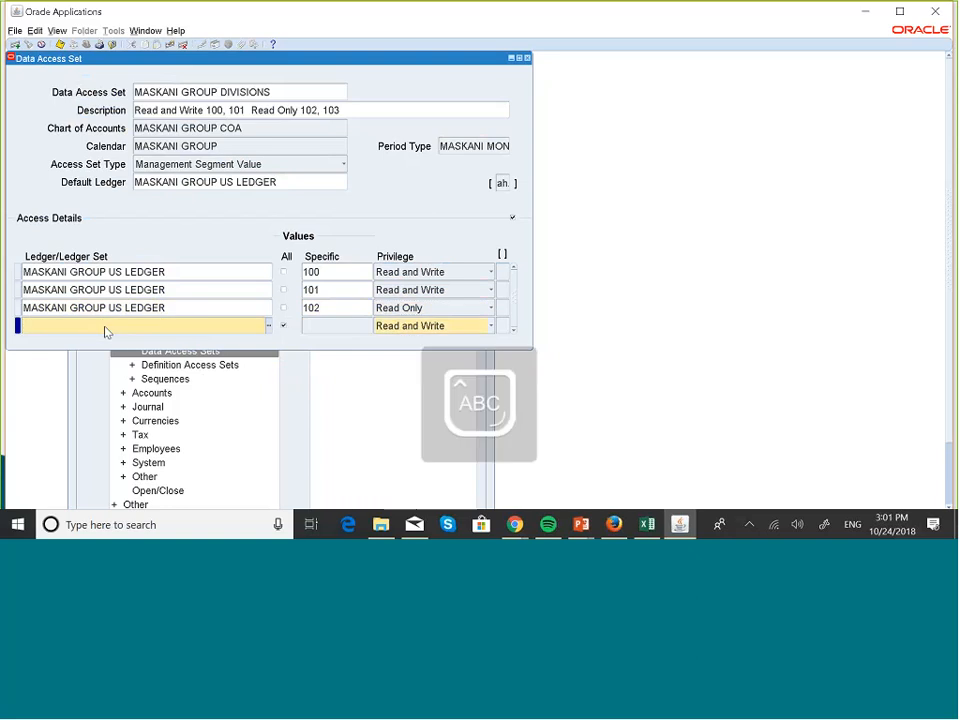
type("M")
key("Caps_Lock")
type("ask")
key("Tab")
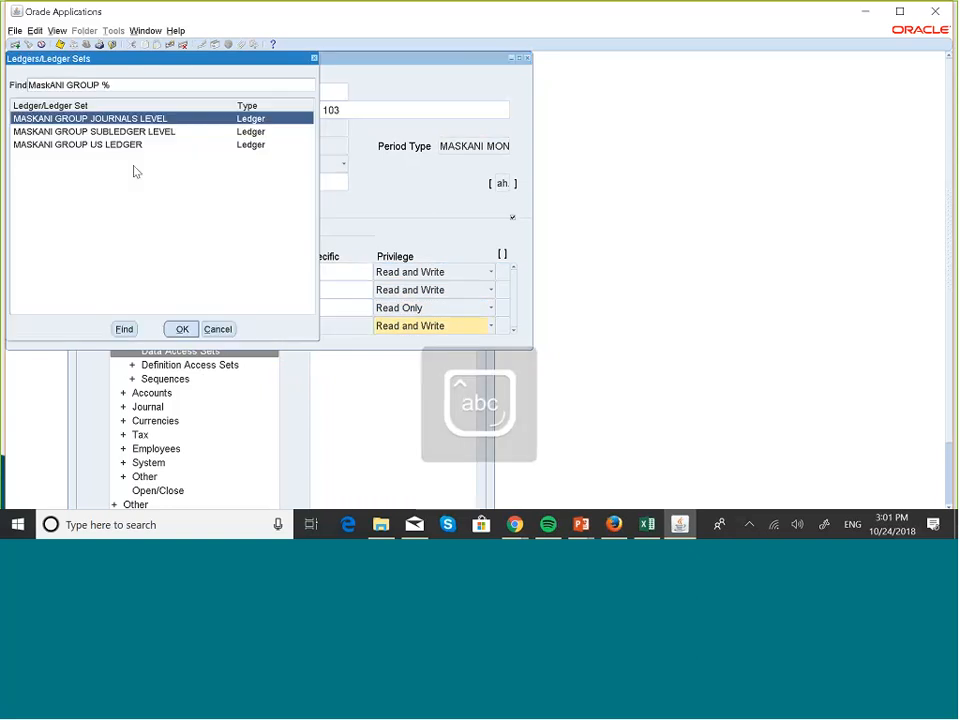
key("Down")
key("Down")
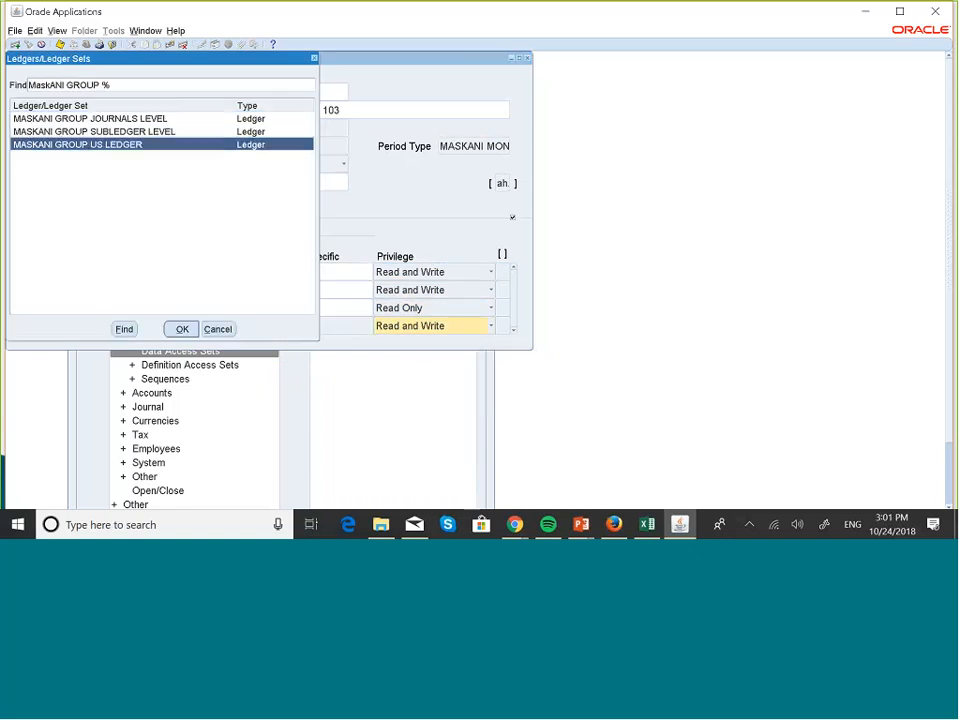
left_click(182, 330)
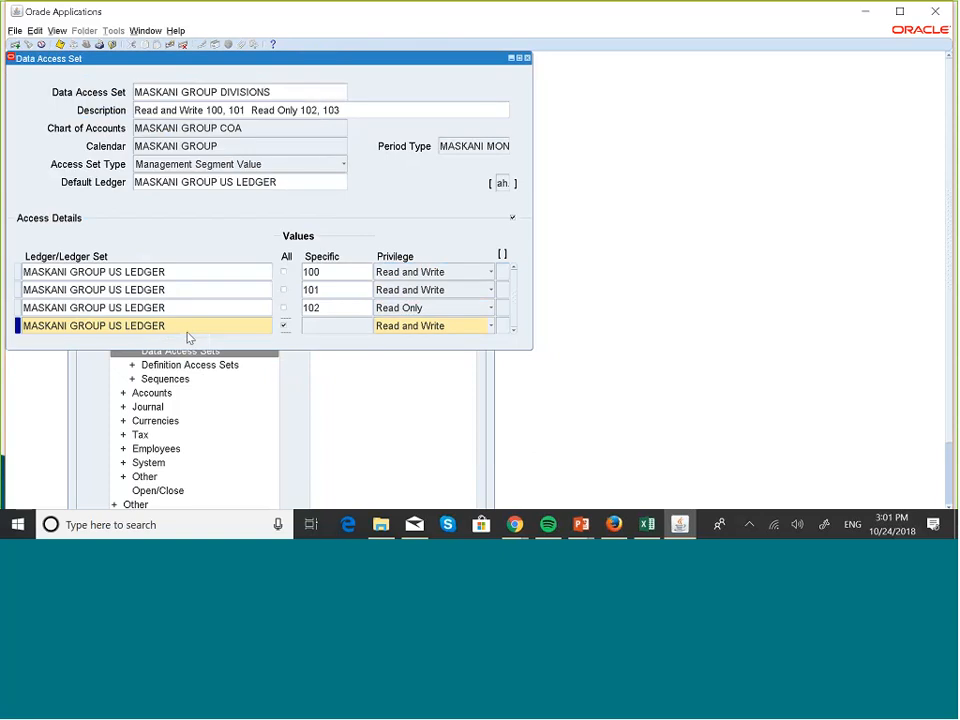
- Give the fourth access detail line the specific value 103 with Read Only privilege, and save the data access set
left_click(284, 327)
type("103")
left_click(447, 326)
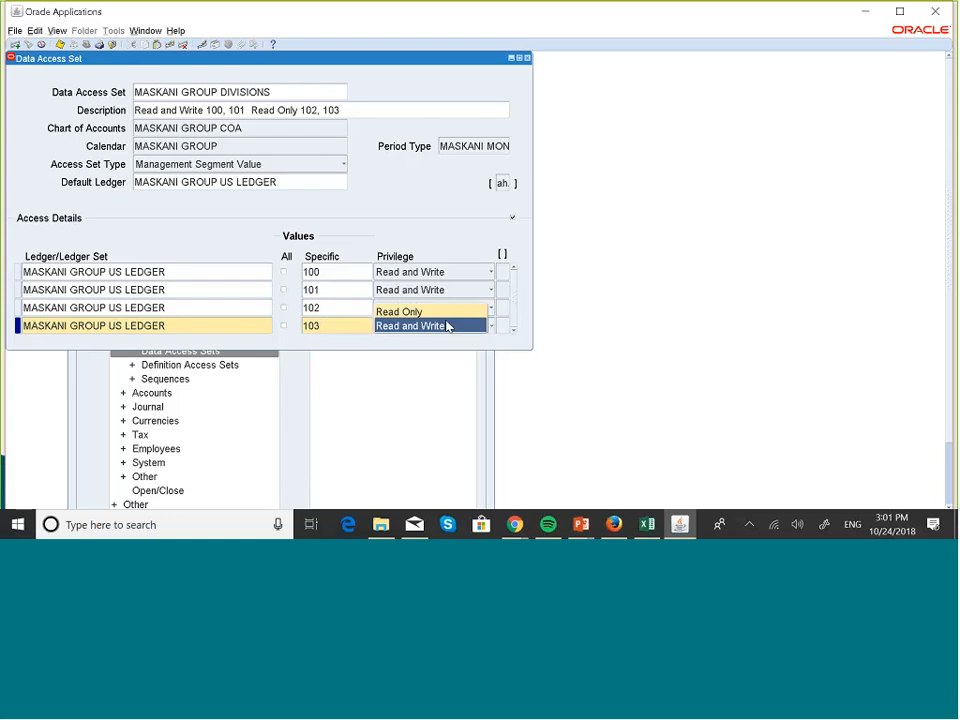
left_click(405, 311)
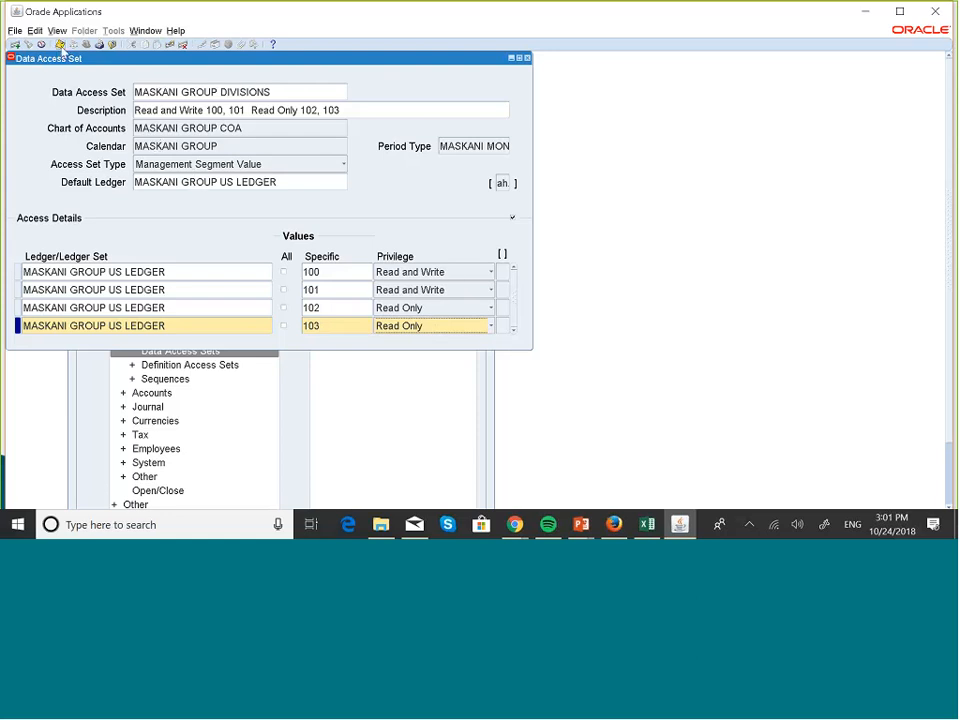
left_click(61, 46)
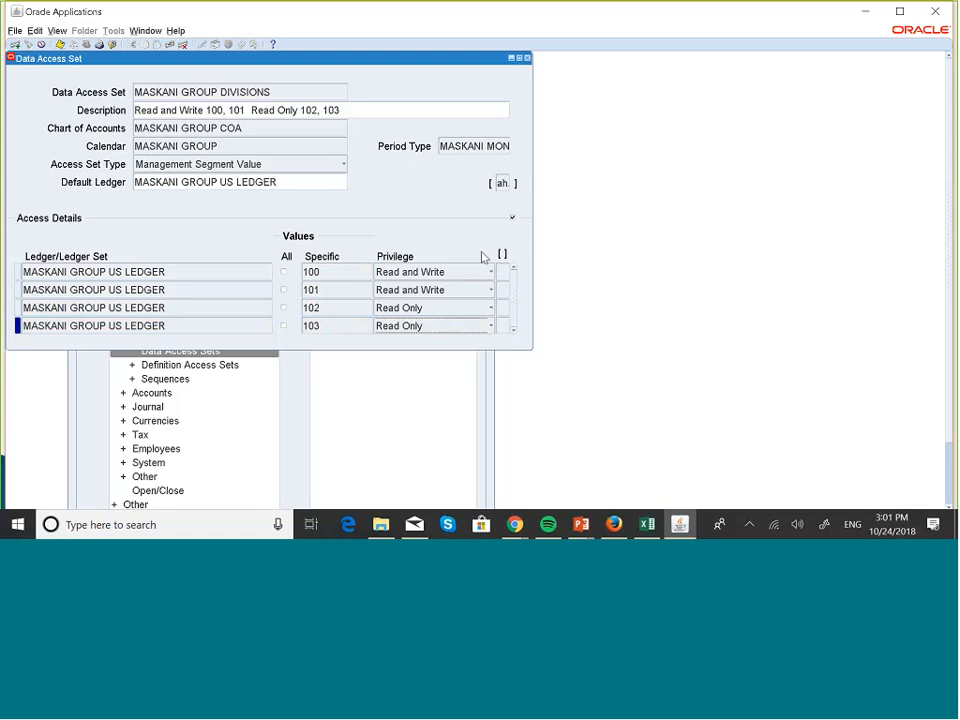
- Switch to the PowerPoint slide show about data access sets
key("super+Tab")
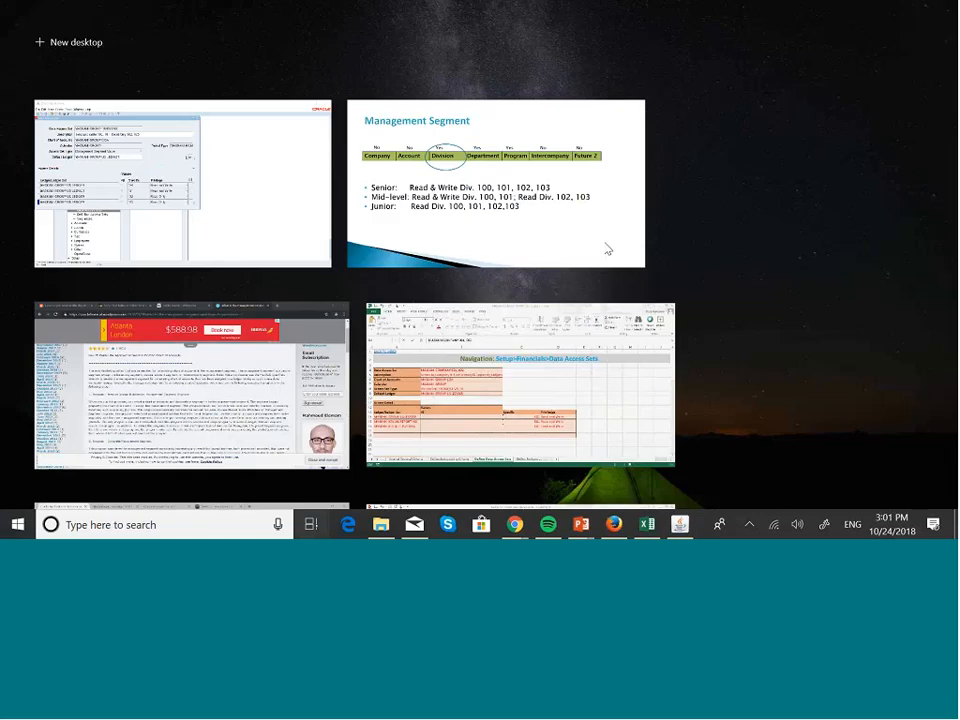
left_click(607, 250)
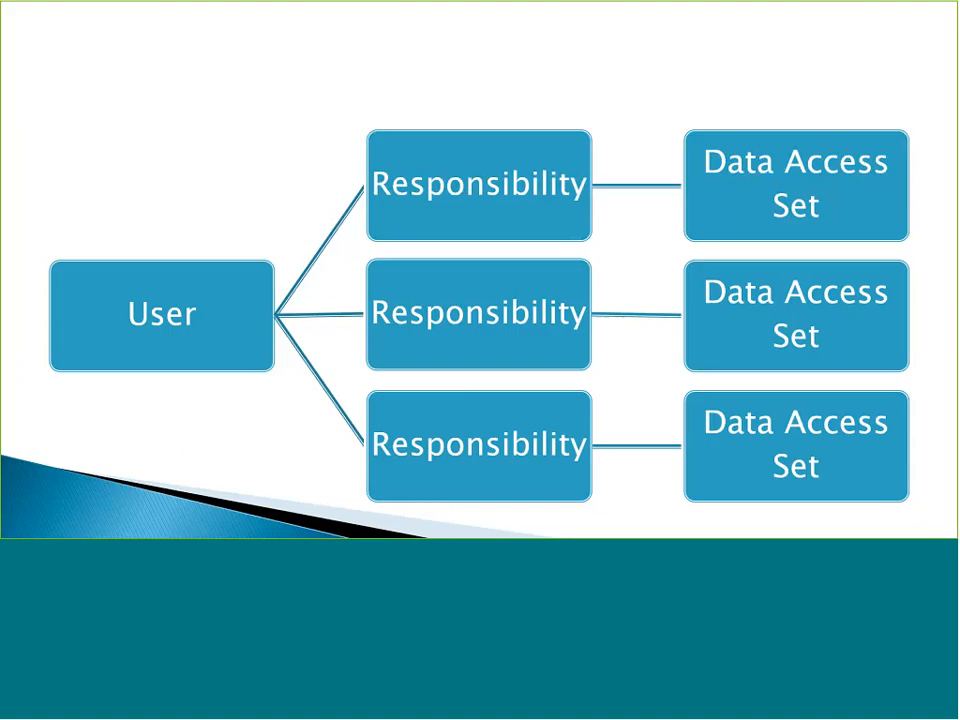
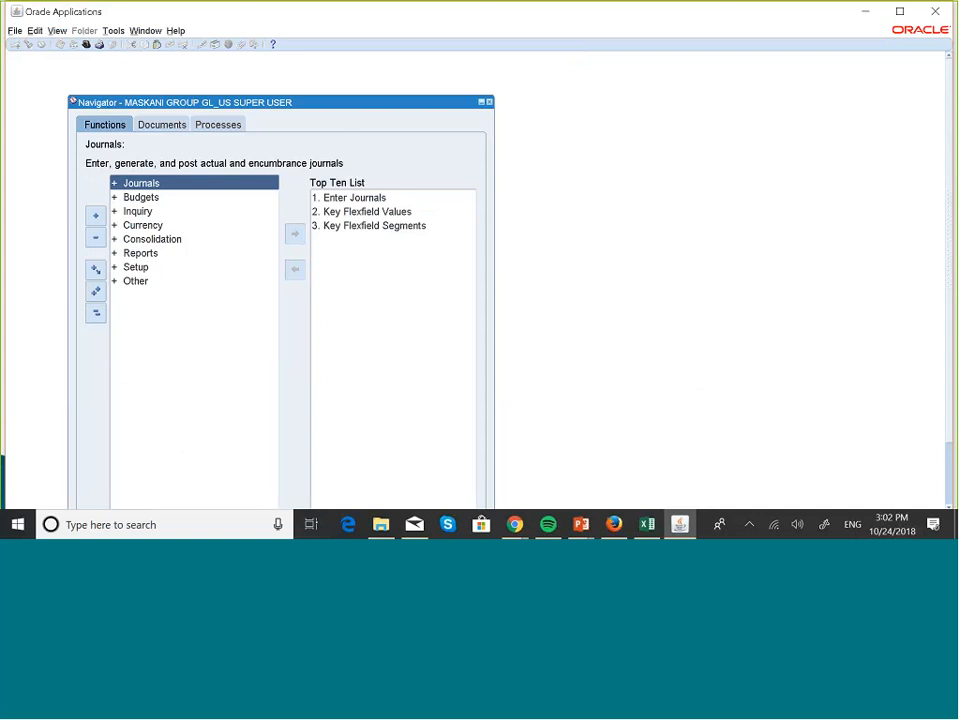
- Return to Oracle Applications and switch the responsibility to System Administrator
left_click(15, 31)
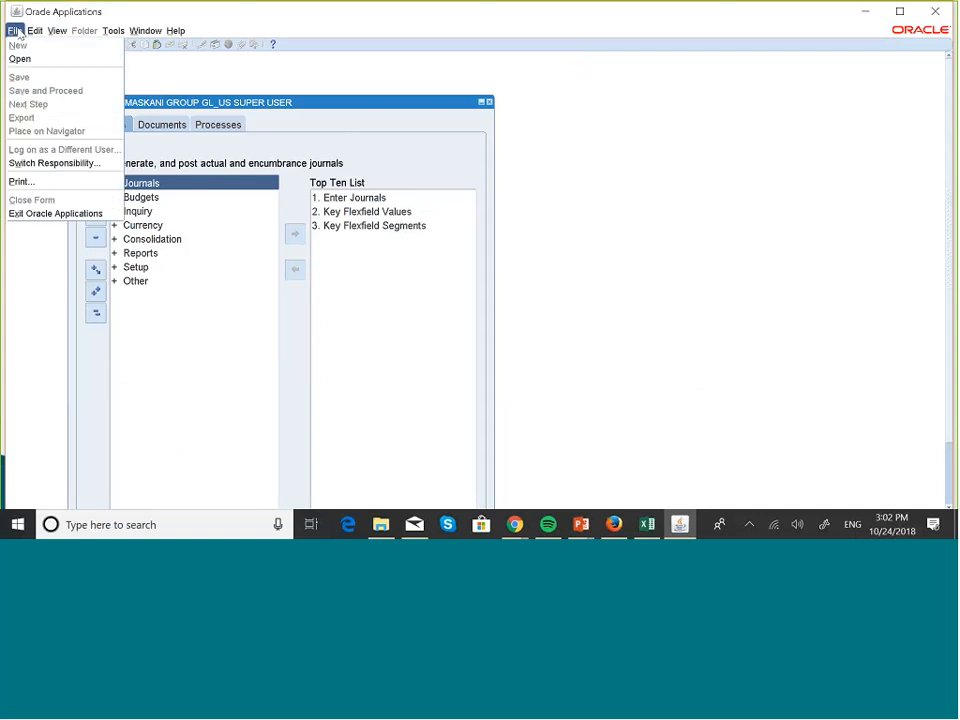
left_click(55, 163)
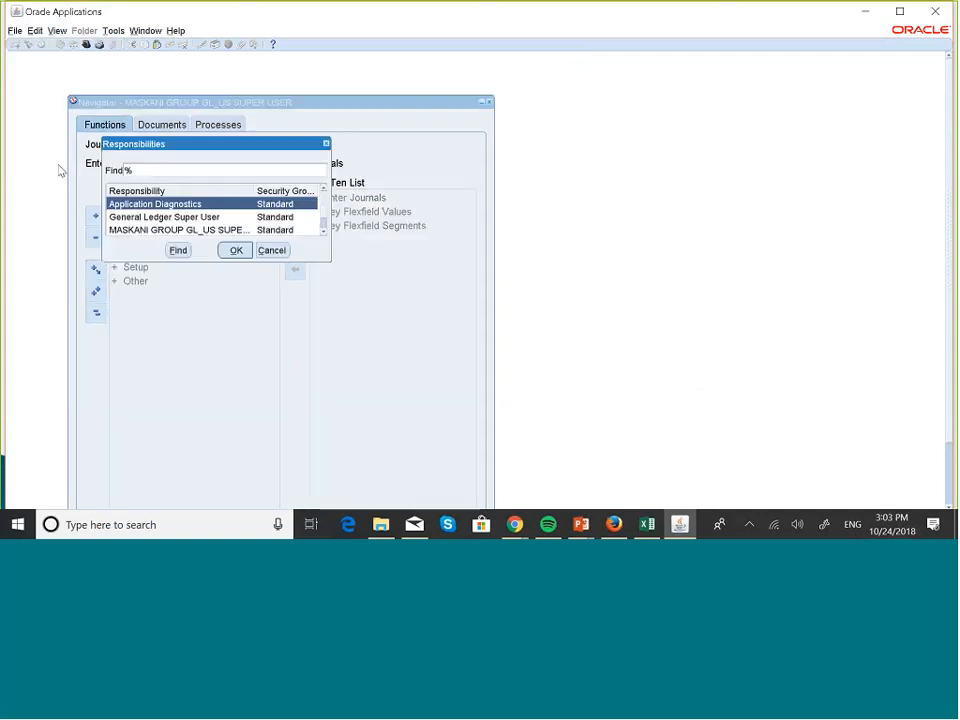
left_click(323, 232)
left_click(180, 231)
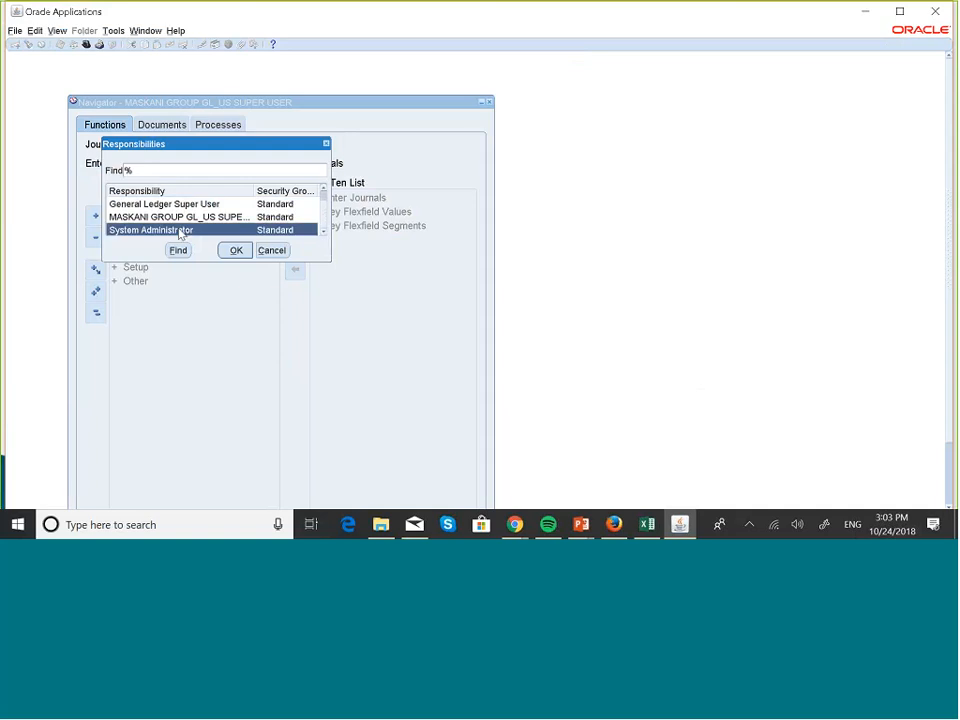
left_click(236, 251)
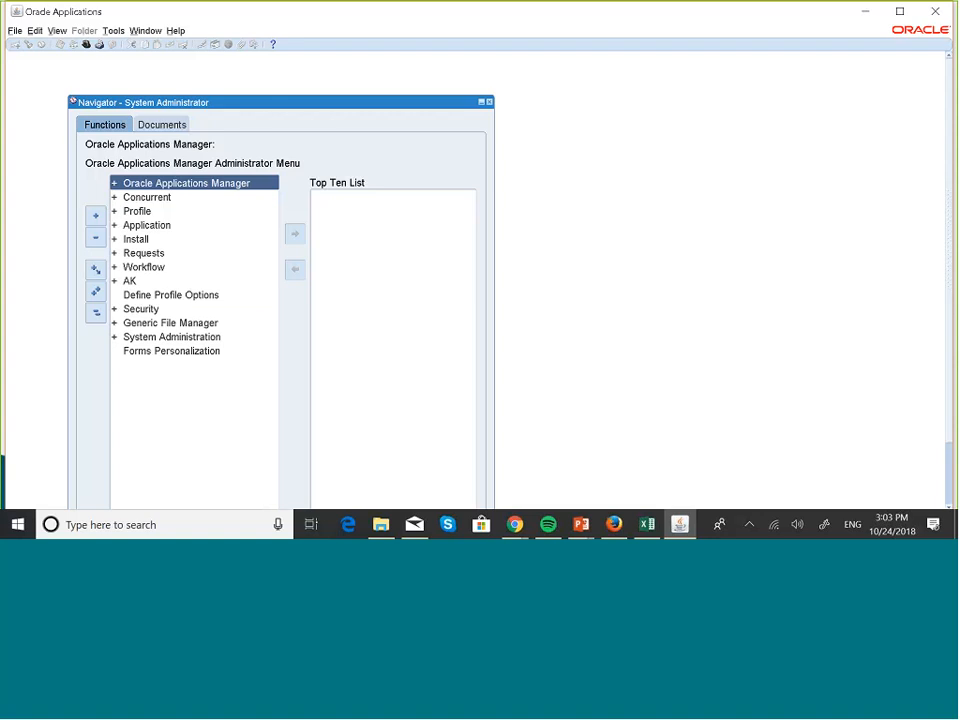
double_click(205, 295)
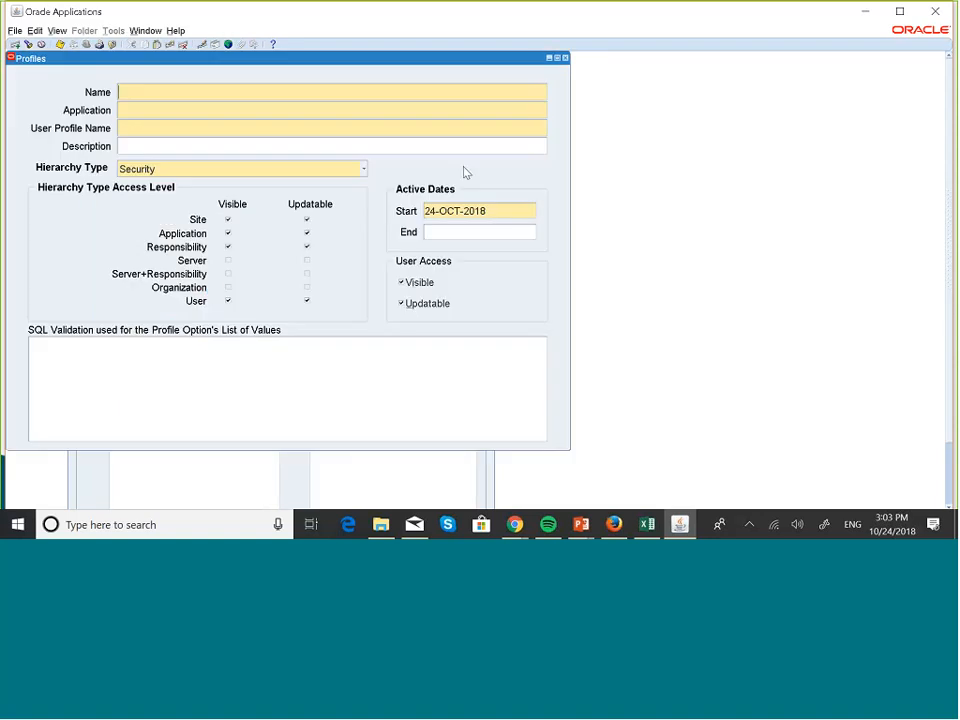
left_click(565, 58)
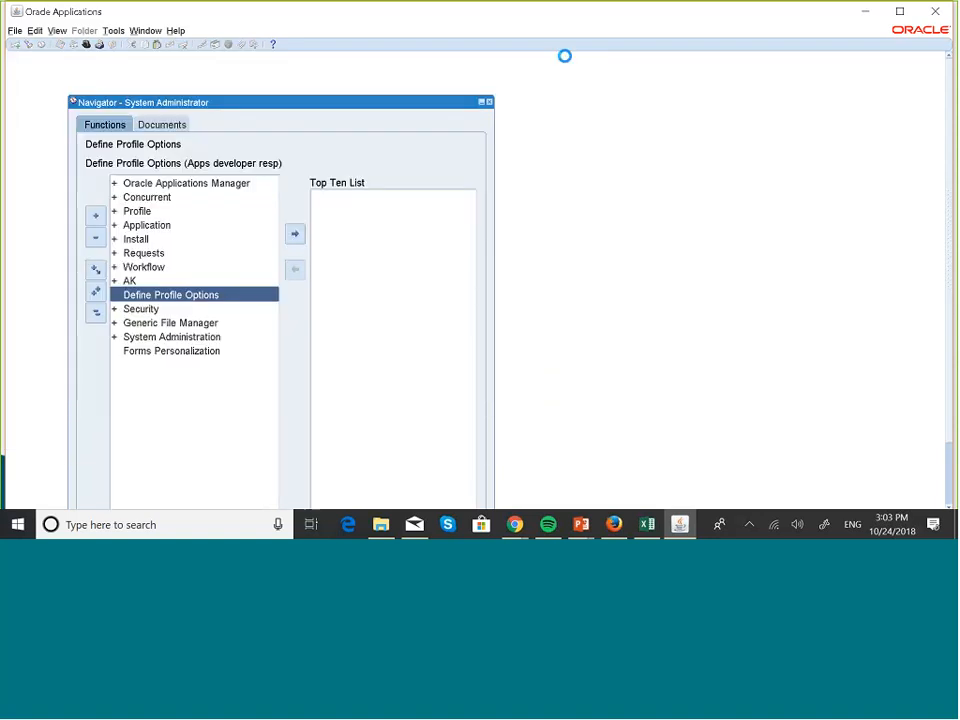
left_click(130, 212)
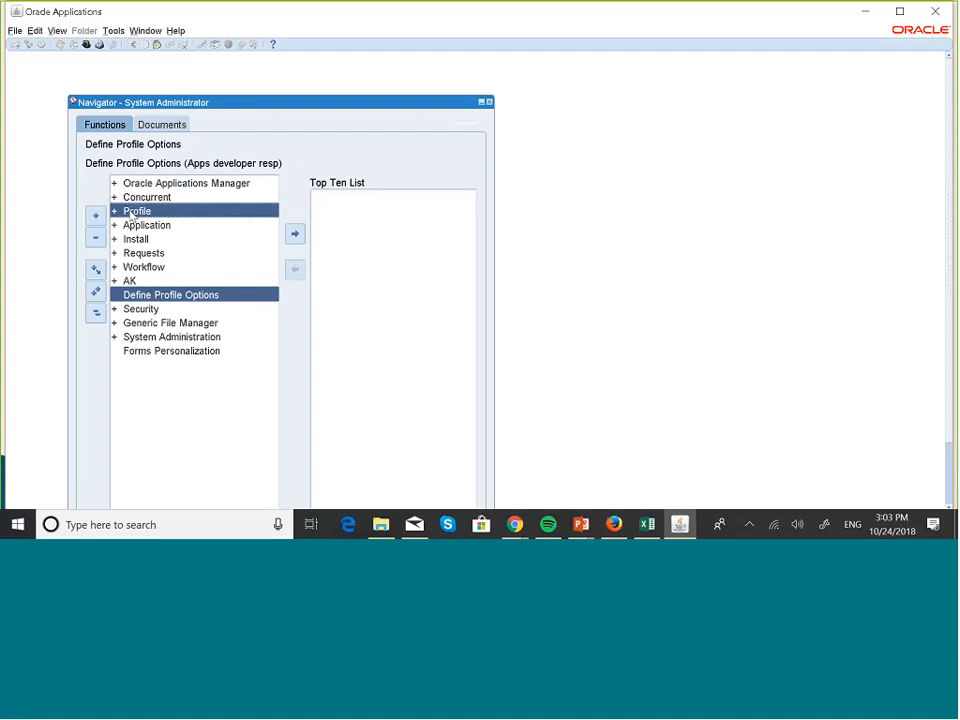
double_click(129, 212)
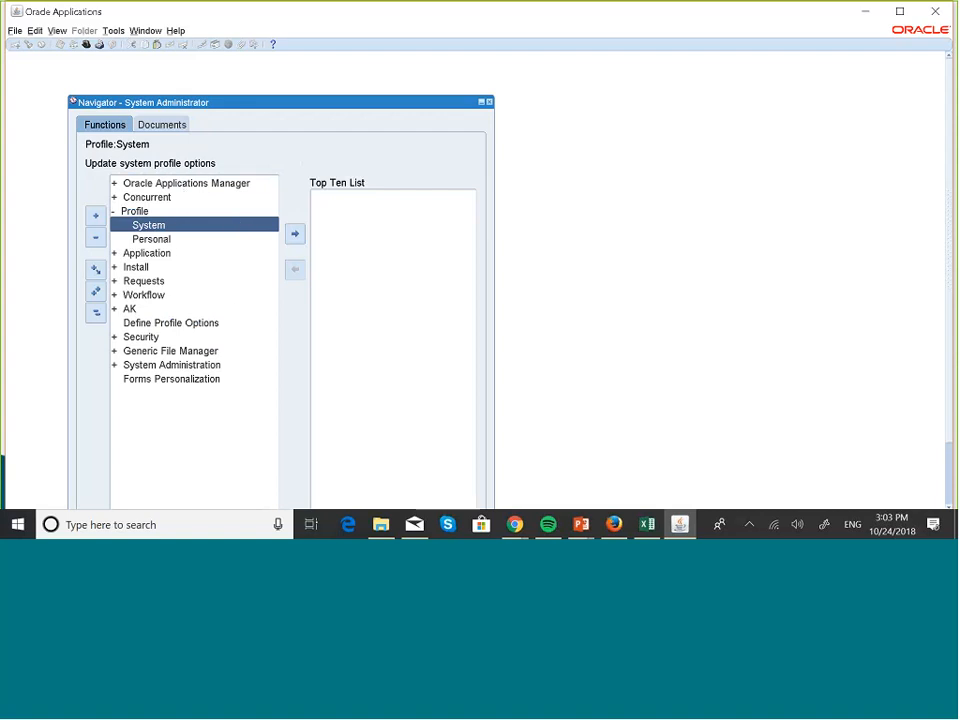
left_click(156, 280)
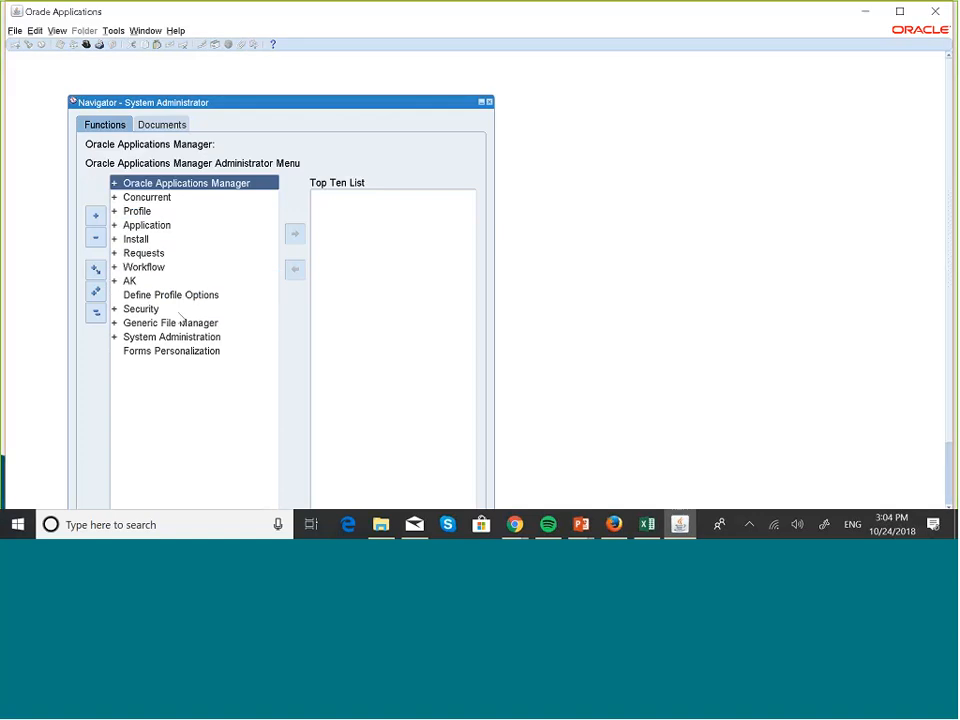
- Open the form for defining responsibilities within the Security functions
double_click(135, 315)
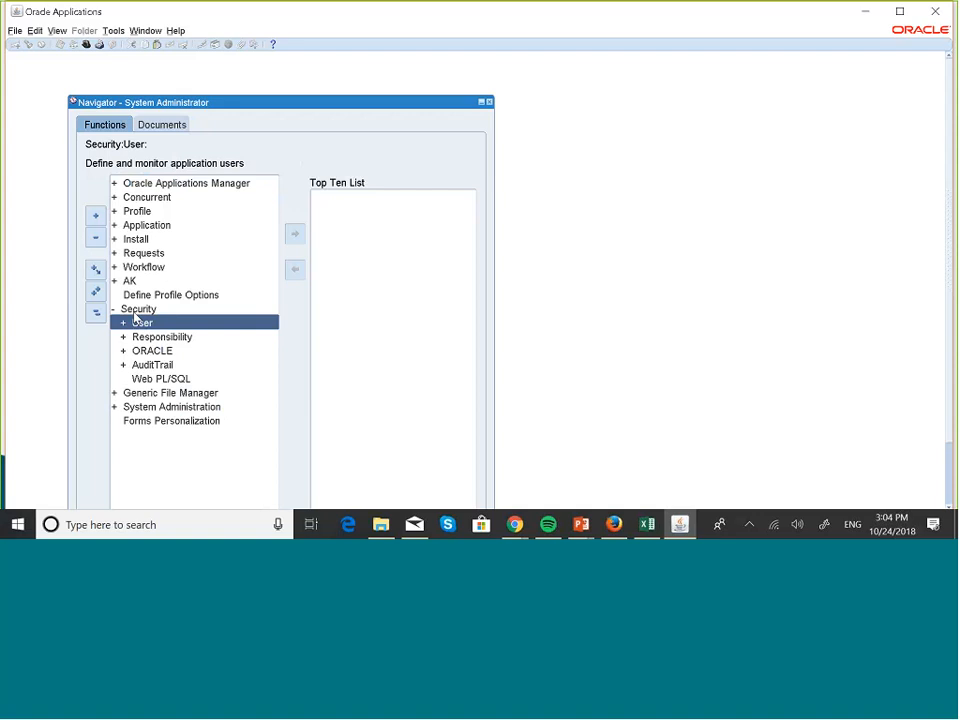
key("Down")
key("Return")
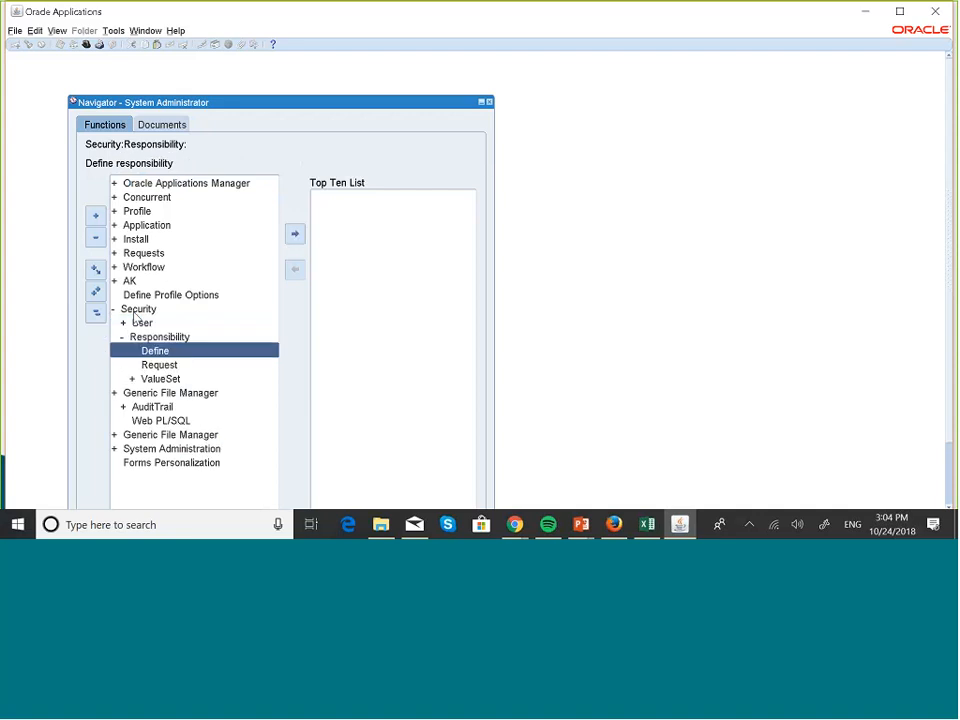
key("Return")
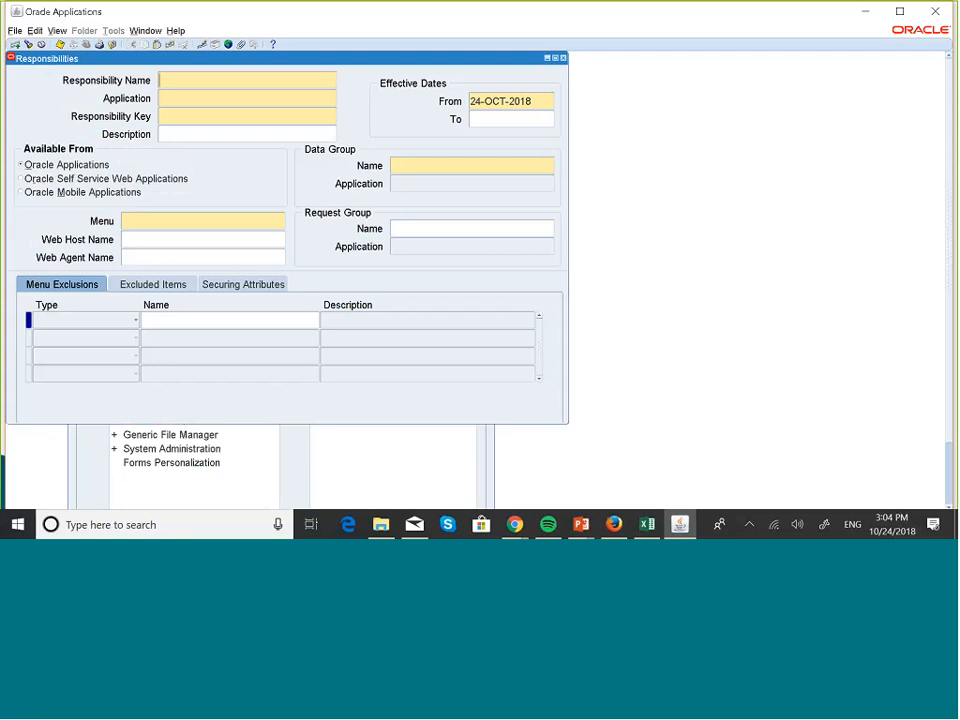
- Query the existing responsibilities whose name starts with MASKAN, using a wildcard
key("F11")
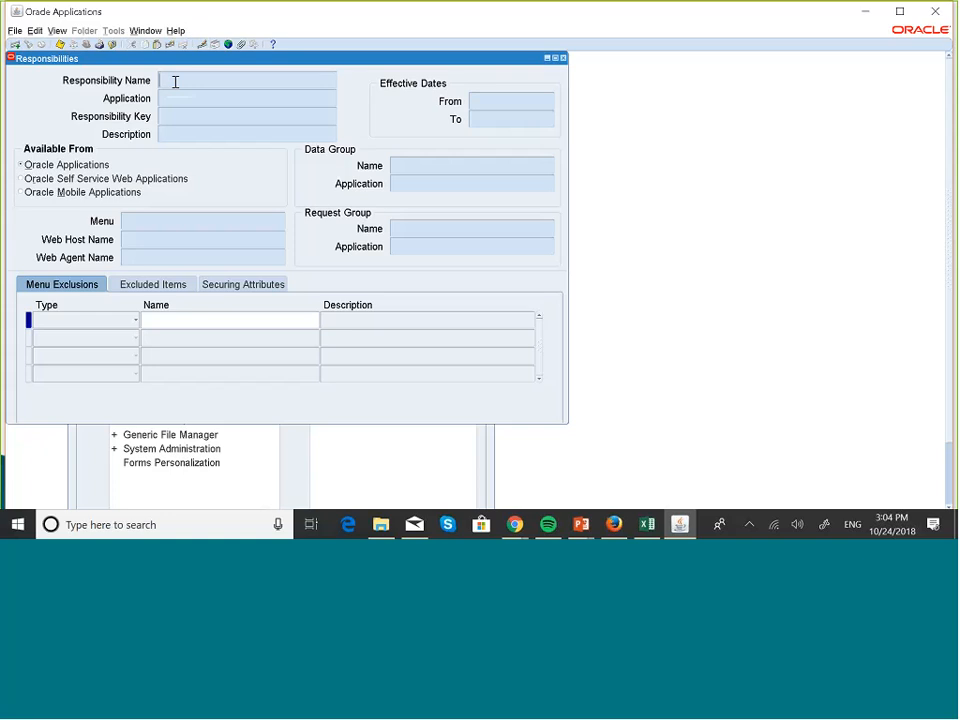
type("ma")
key("BackSpace")
key("BackSpace")
key("Caps_Lock")
type("NA")
type("TRIA")
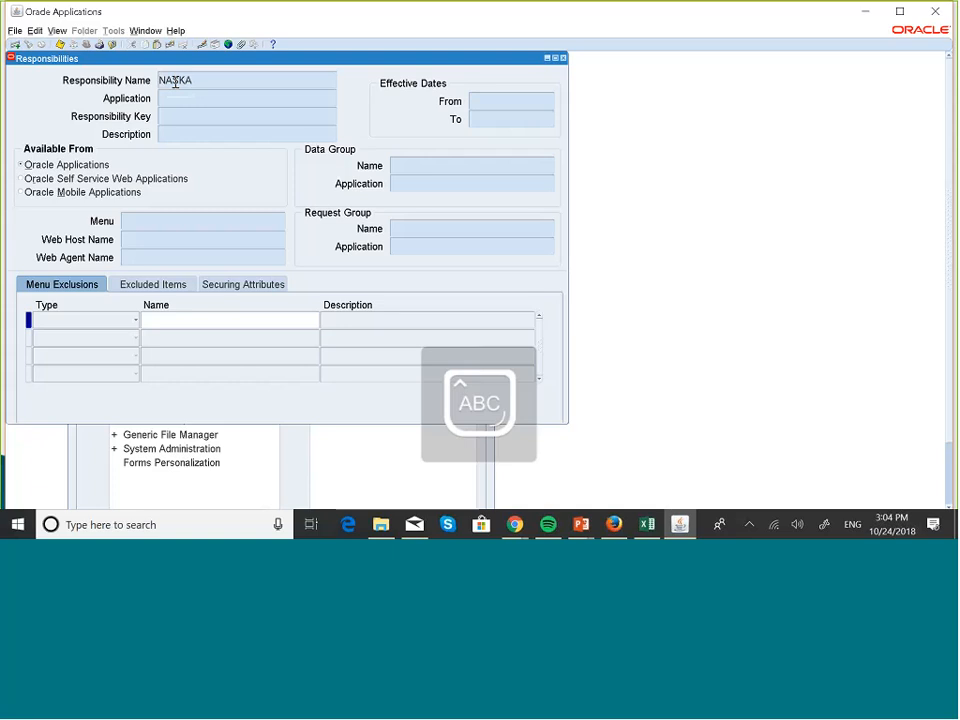
key("BackSpace")
key("BackSpace")
key("BackSpace")
key("BackSpace")
key("BackSpace")
key("BackSpace")
type("M")
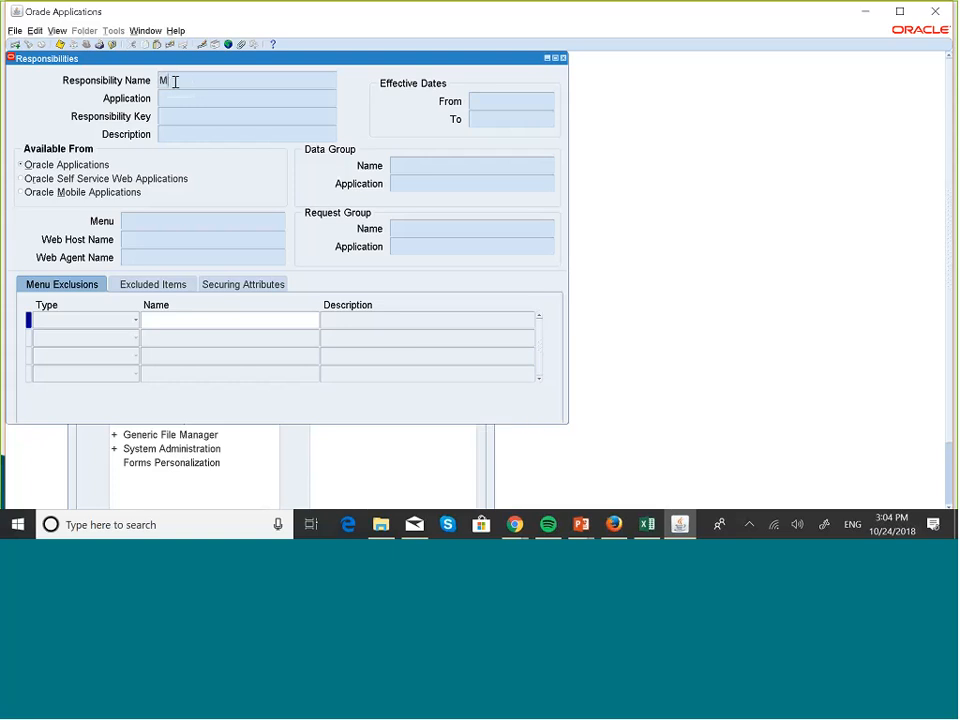
type("USKAN%")
key("ctrl+F11")
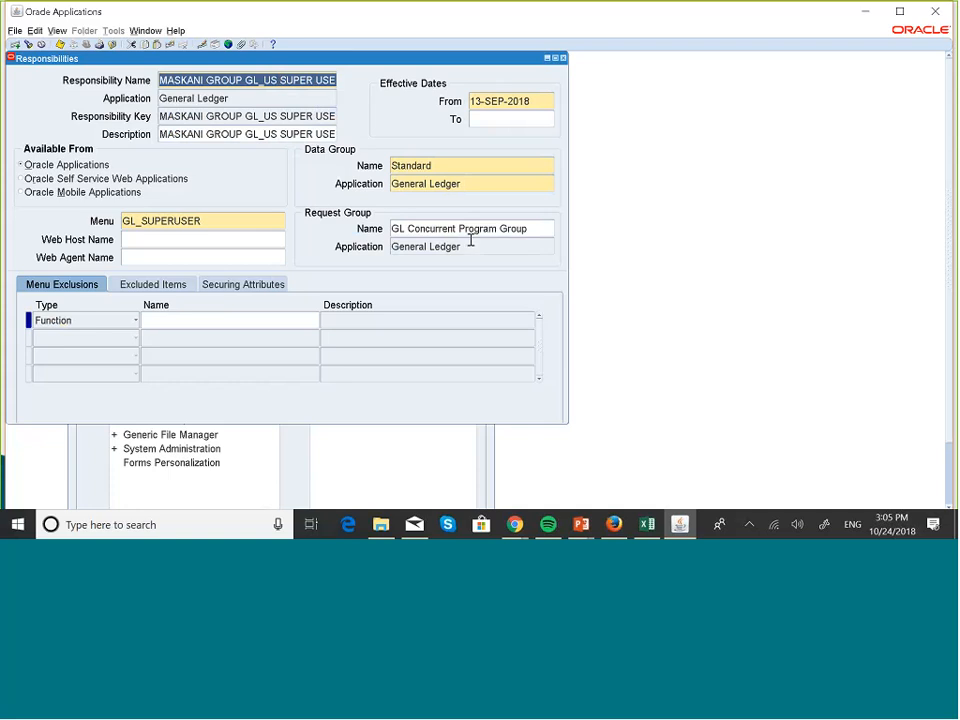
- Create a new responsibility record named MASKANI GROUP 001 & 002
left_click(201, 79)
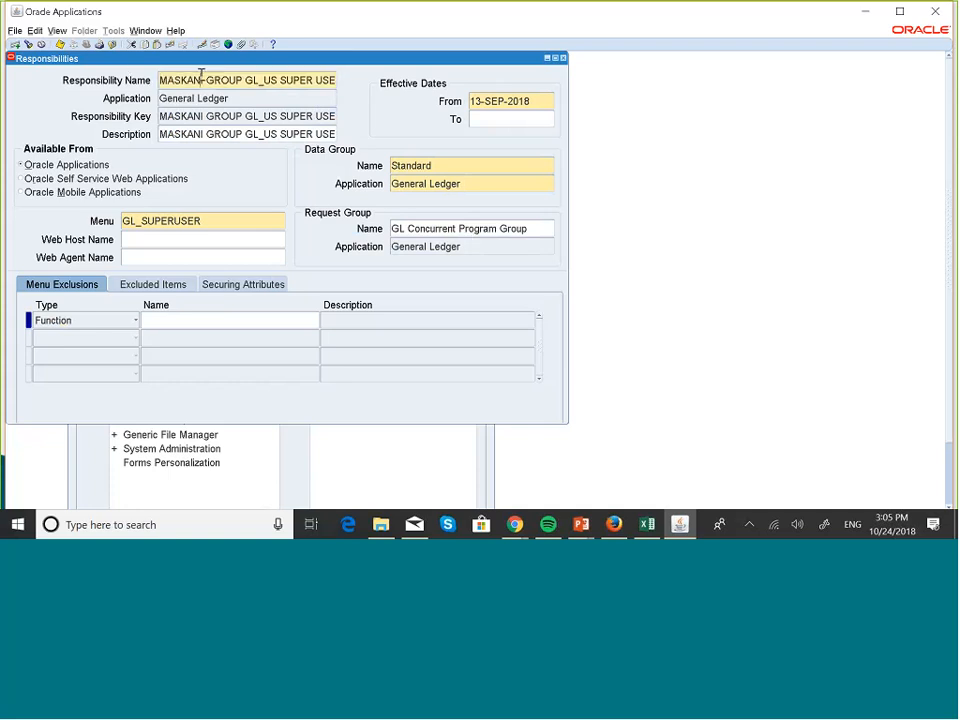
left_click(15, 44)
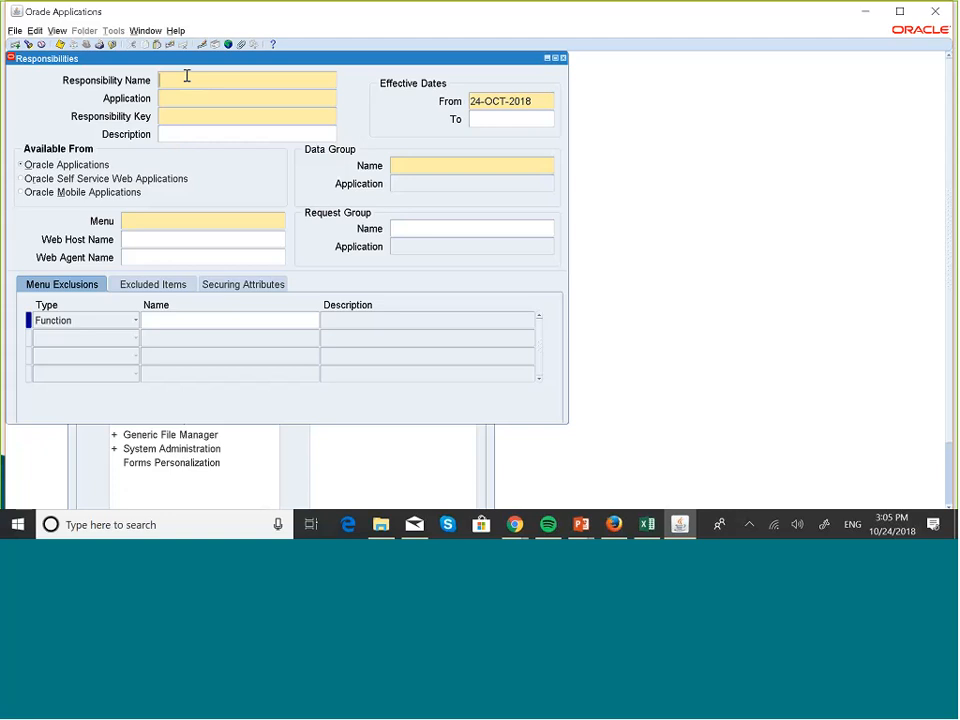
type("MASKANI GROUP 001 & 002")
- Assign the General Ledger application to the new responsibility
left_click(176, 98)
type("GENE")
key("Tab")
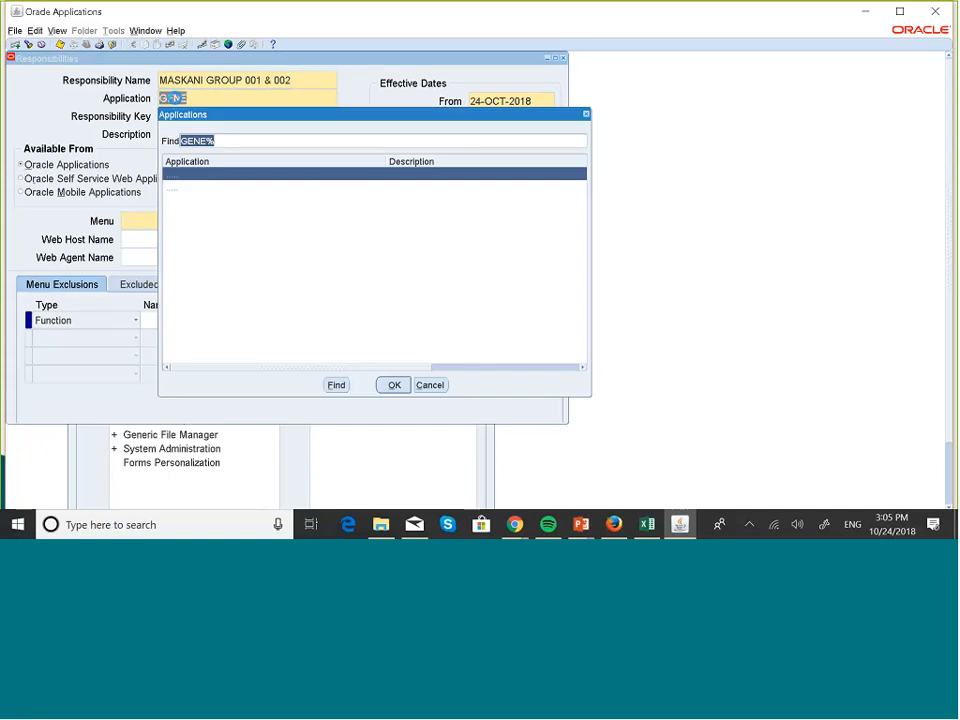
left_click(197, 188)
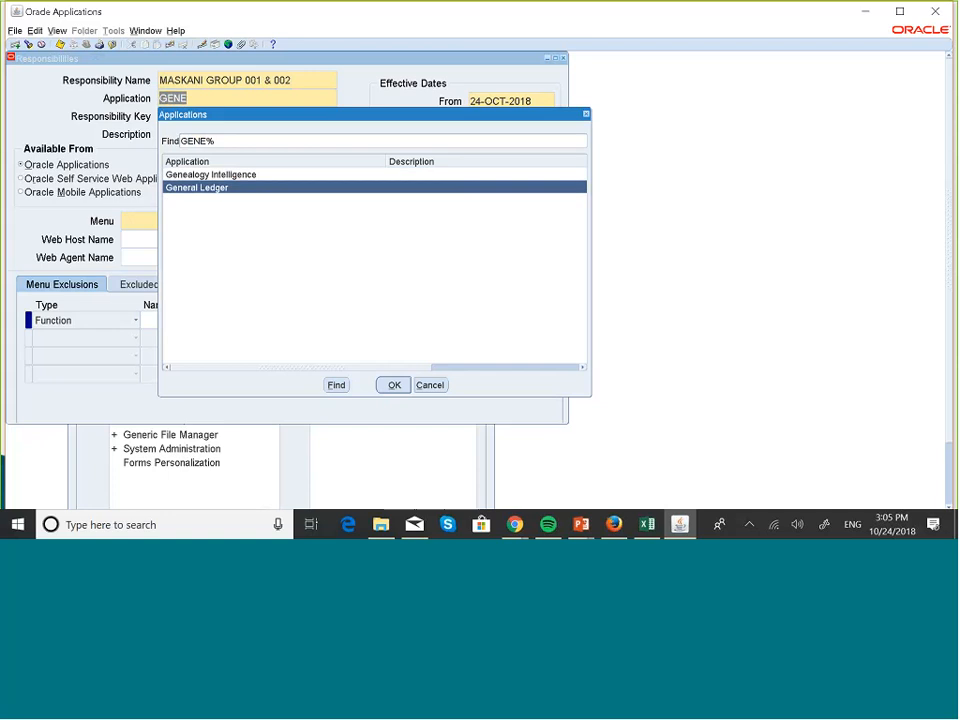
left_click(394, 385)
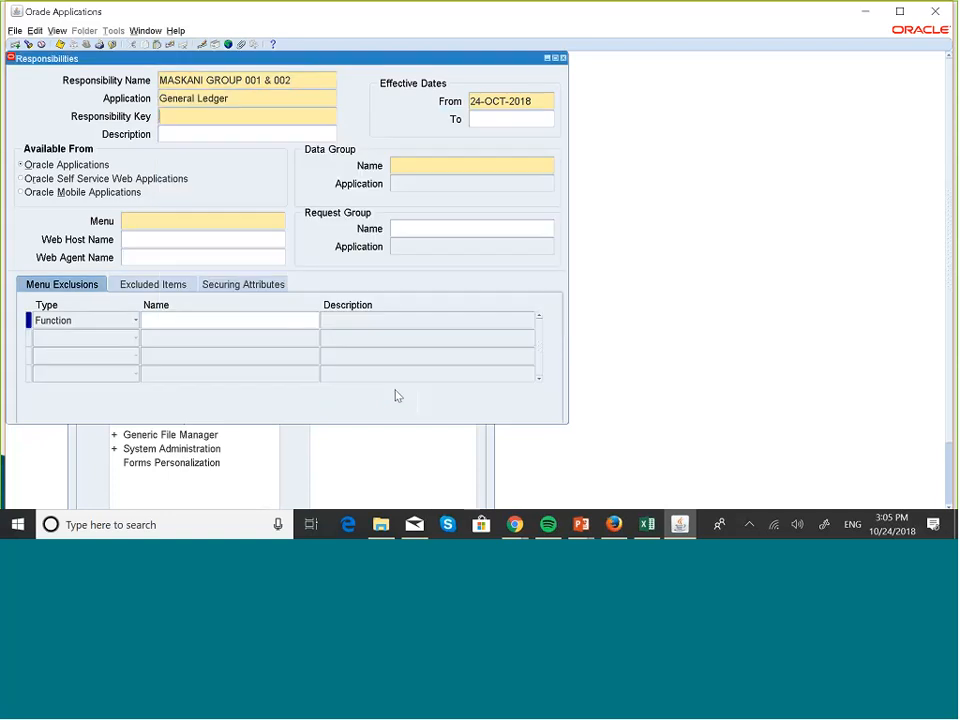
- Try to use GENERAL LEDGER as the responsibility key, and clear the entry
left_click(202, 117)
type("GENERAL LEDGER")
left_click(218, 135)
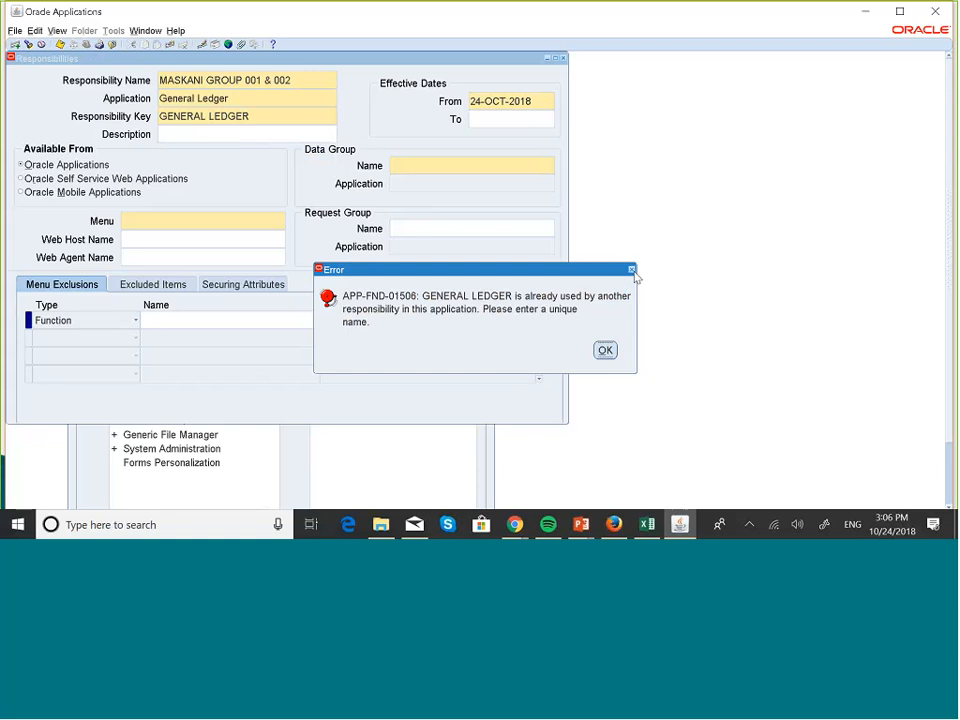
left_click(632, 270)
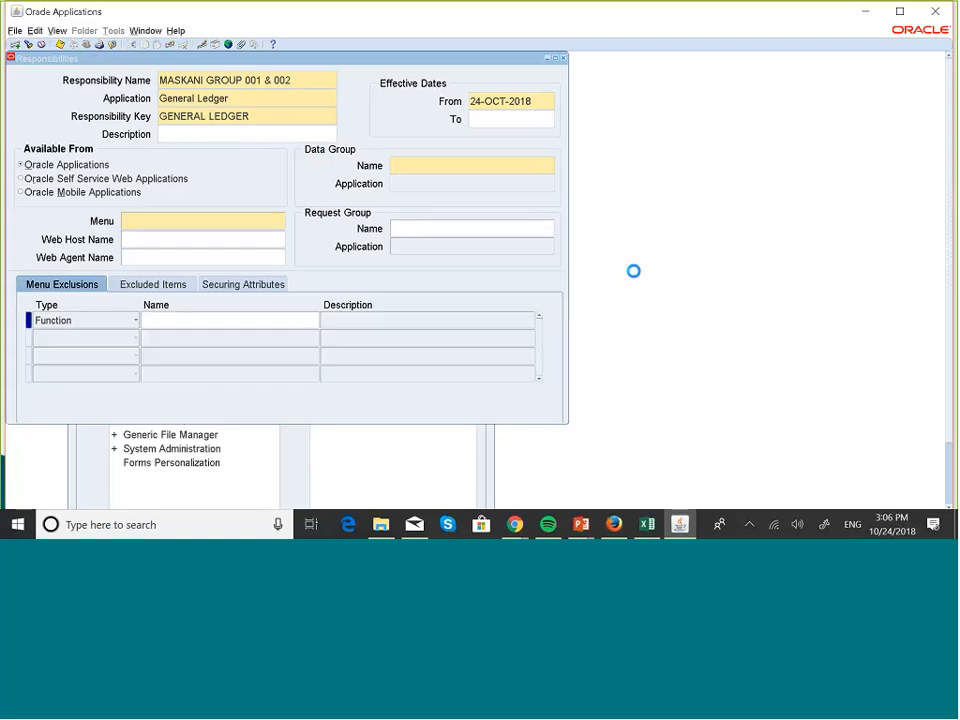
left_click(309, 77)
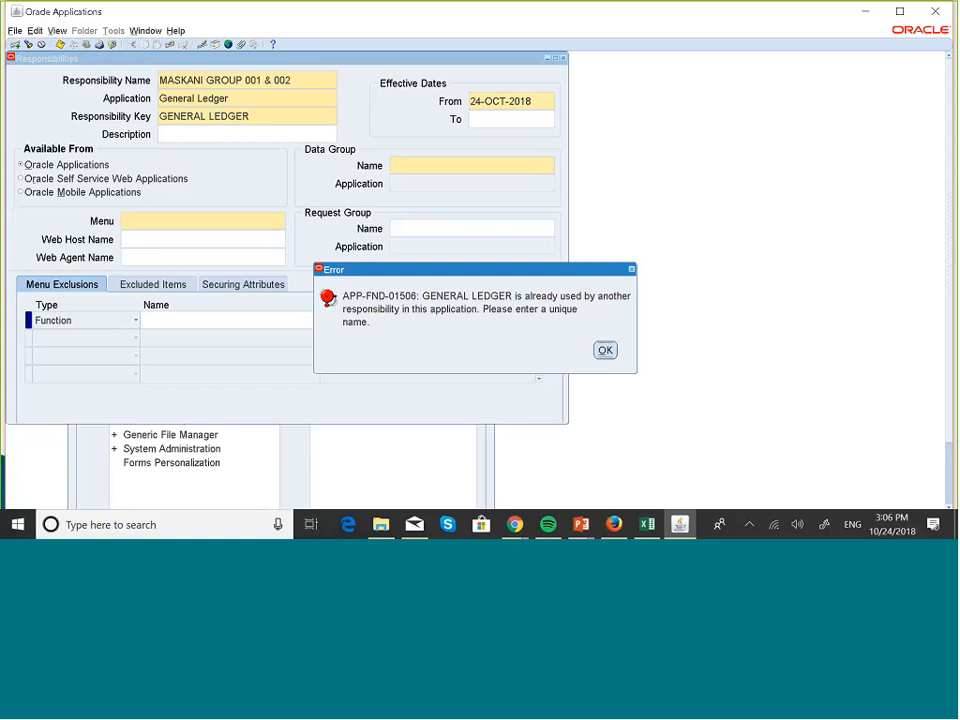
key("Return")
key("Delete")
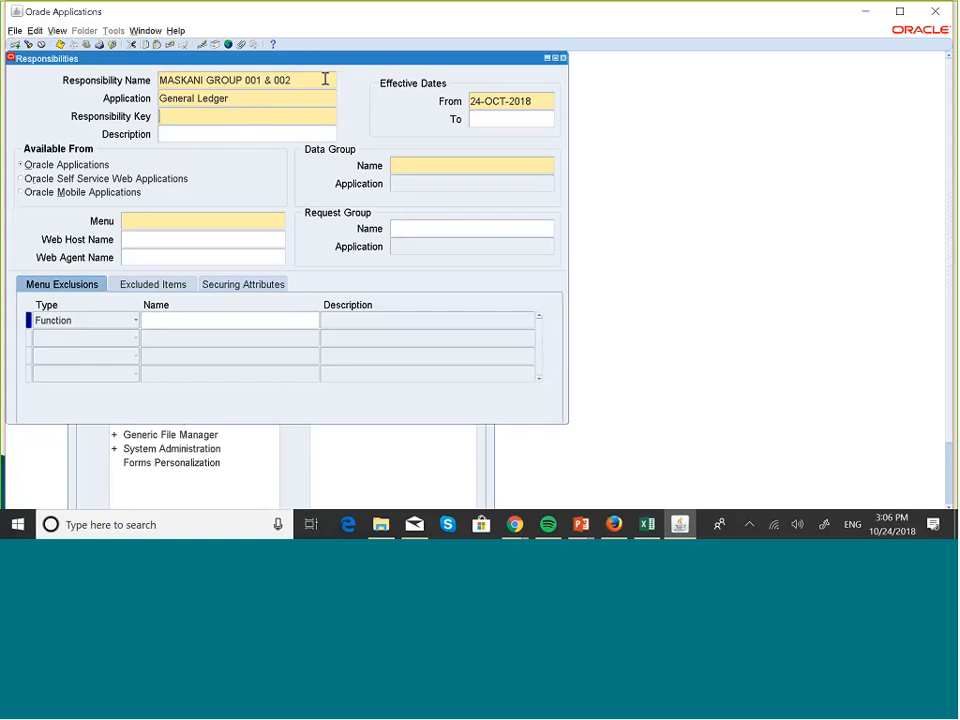
- Copy the responsibility name MASKANI GROUP 001 & 002 into both the responsibility key and the description
left_click(313, 82)
key("ctrl+c")
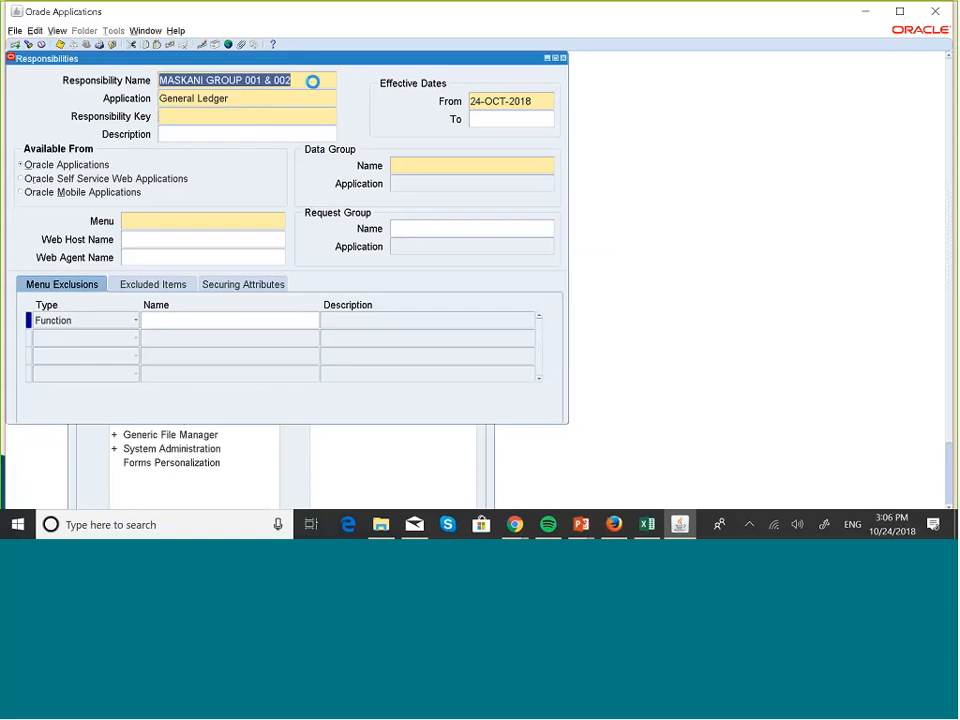
left_click(313, 82)
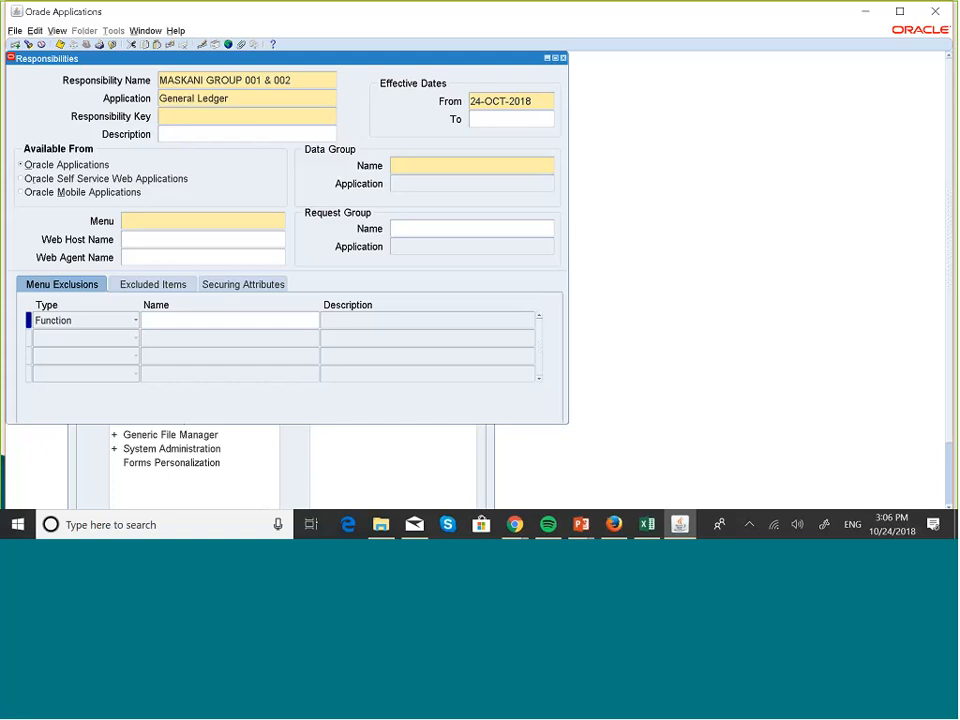
key("ctrl+v")
left_click(235, 131)
key("ctrl+v")
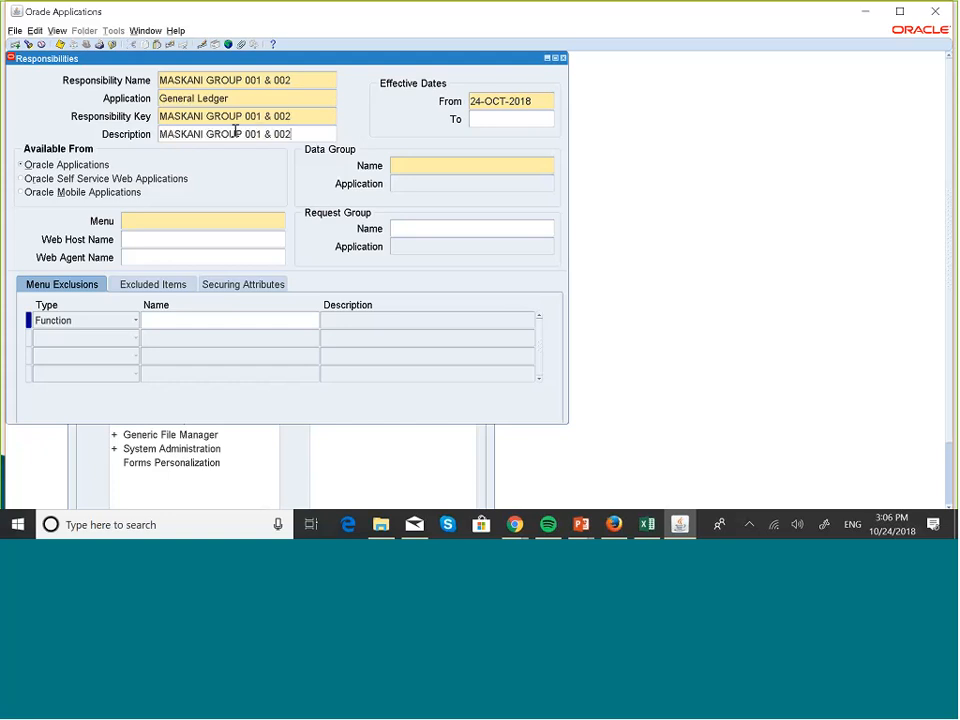
- Set the data group to Standard with General Ledger as its application
left_click(419, 168)
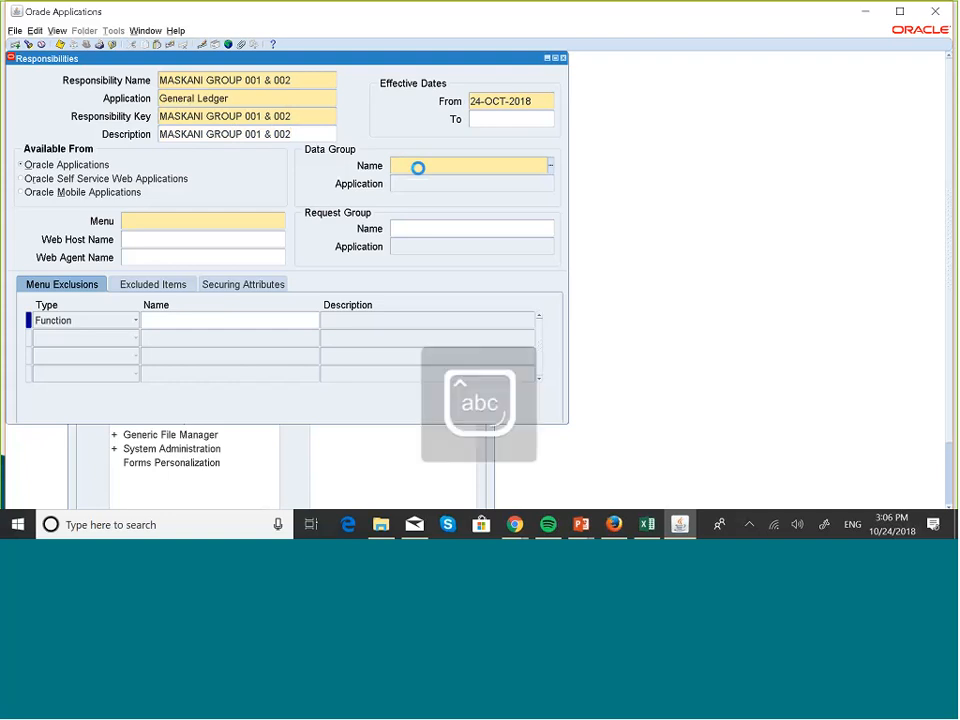
type("Stand")
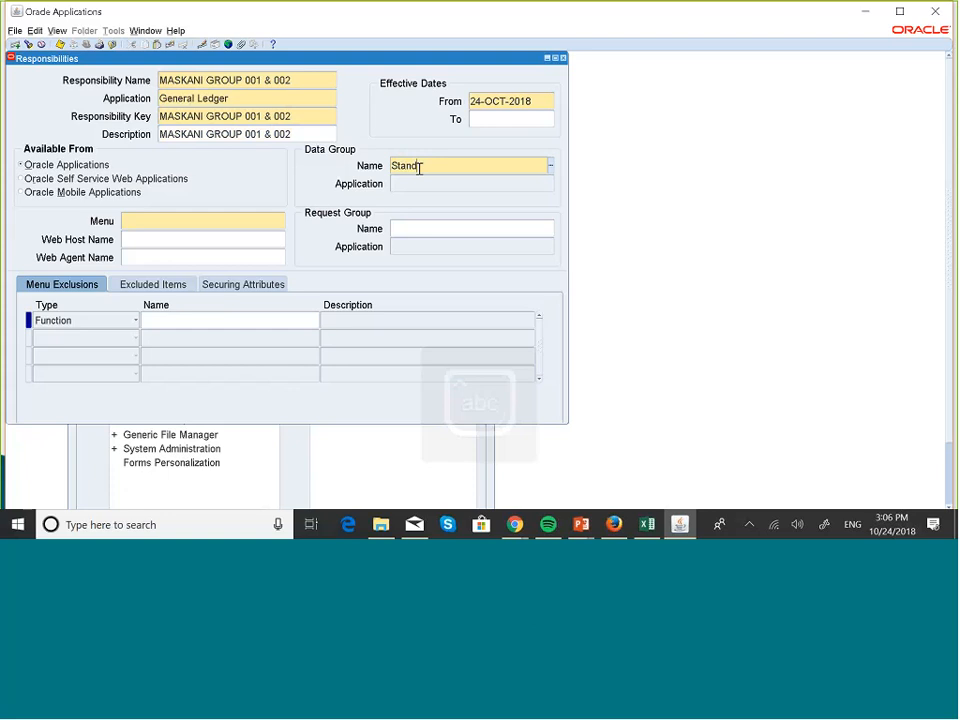
key("Tab")
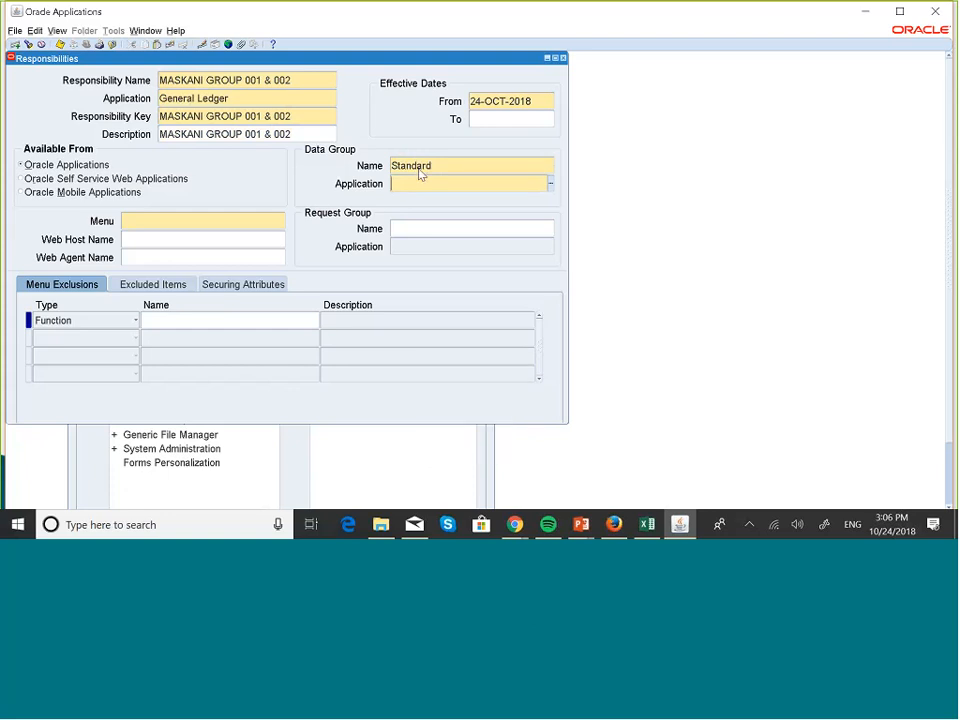
key("Caps_Lock")
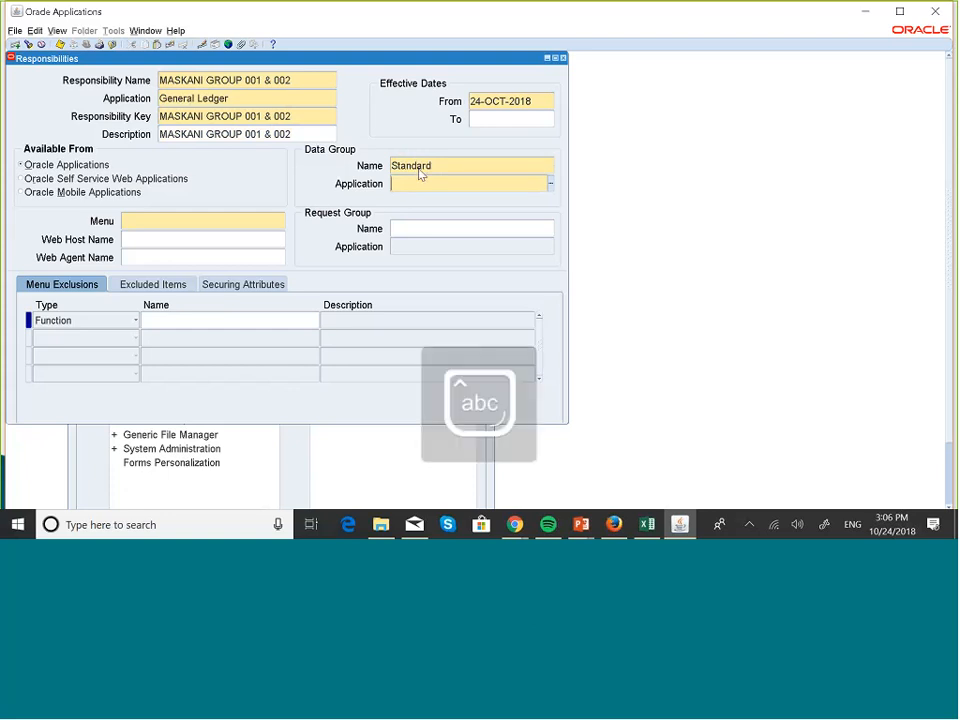
type("General")
- Assign the GL_SUPERUSER menu to the MASKANI GROUP 001 & 002 responsibility
left_click(189, 220)
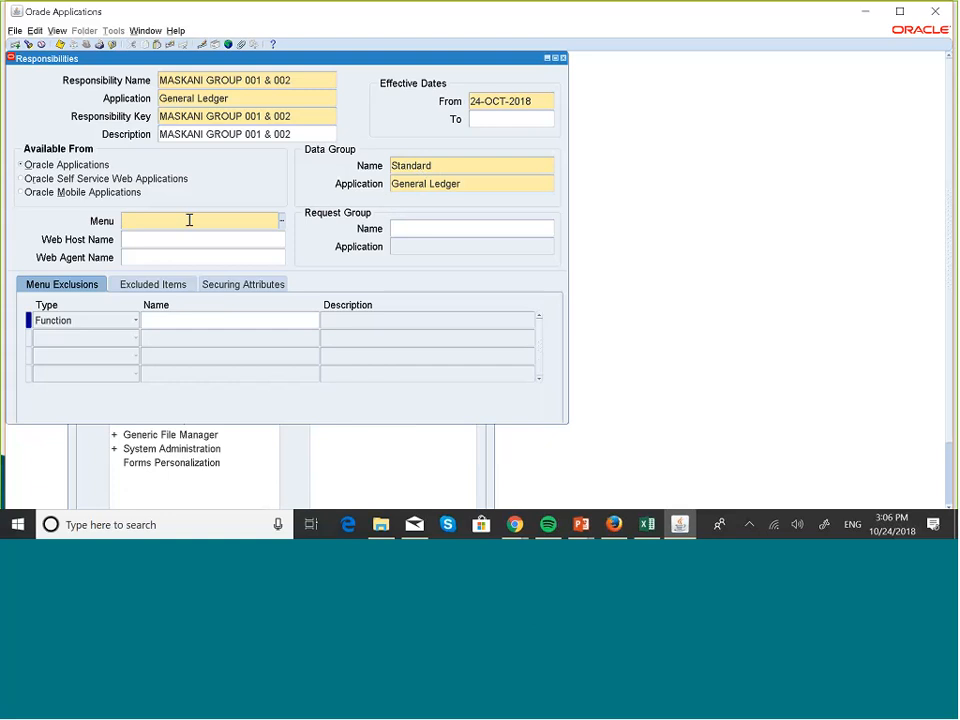
type("gl")
key("BackSpace")
key("BackSpace")
key("Caps_Lock")
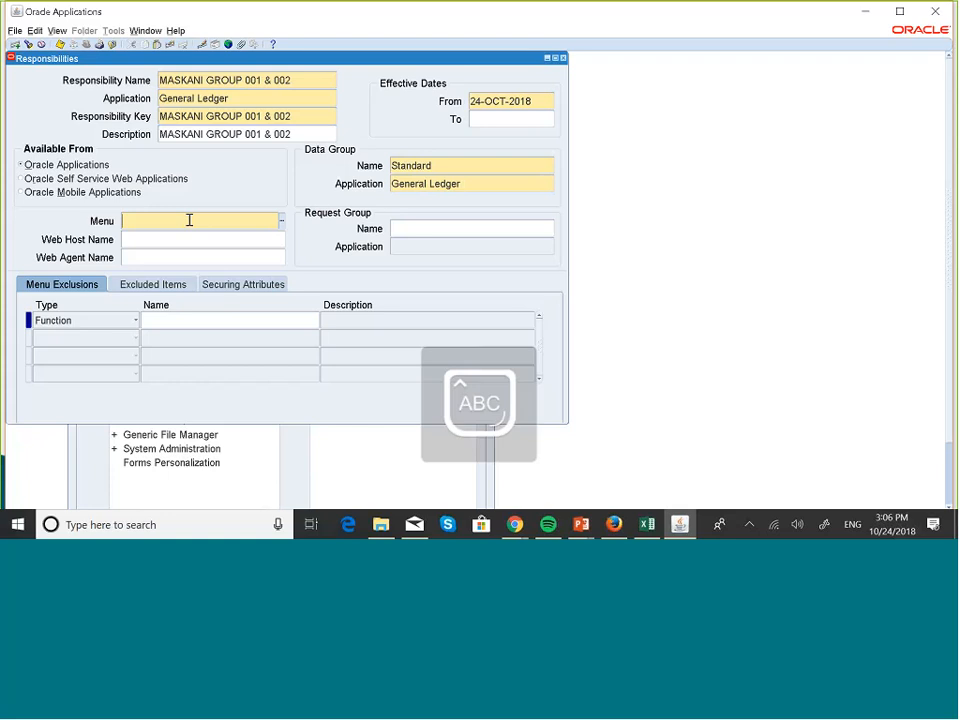
type("GL")
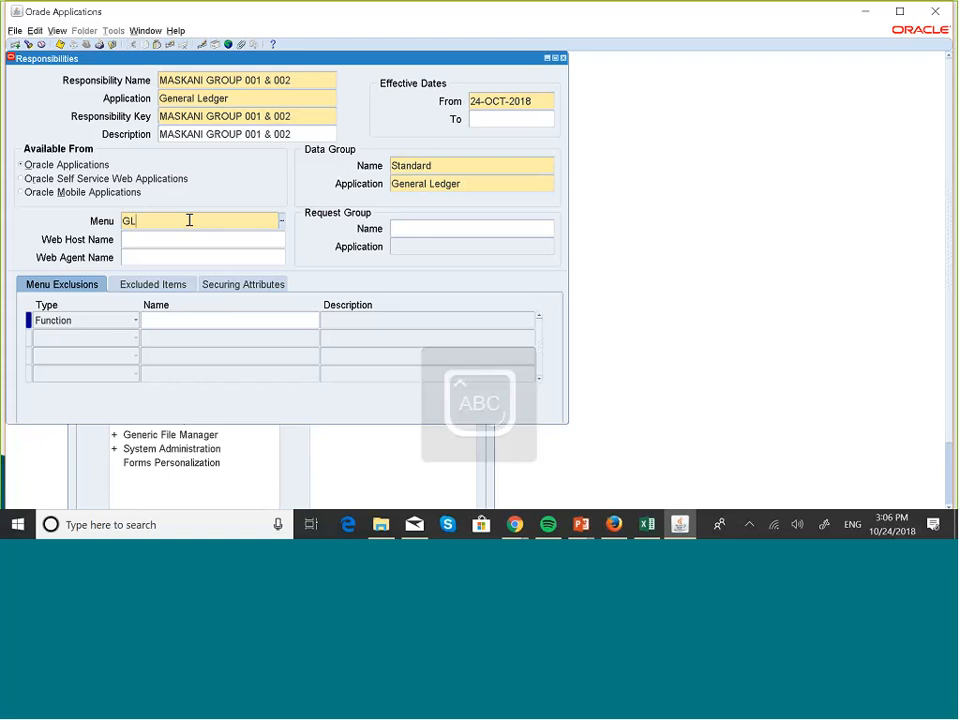
type("_SUPE")
key("Tab")
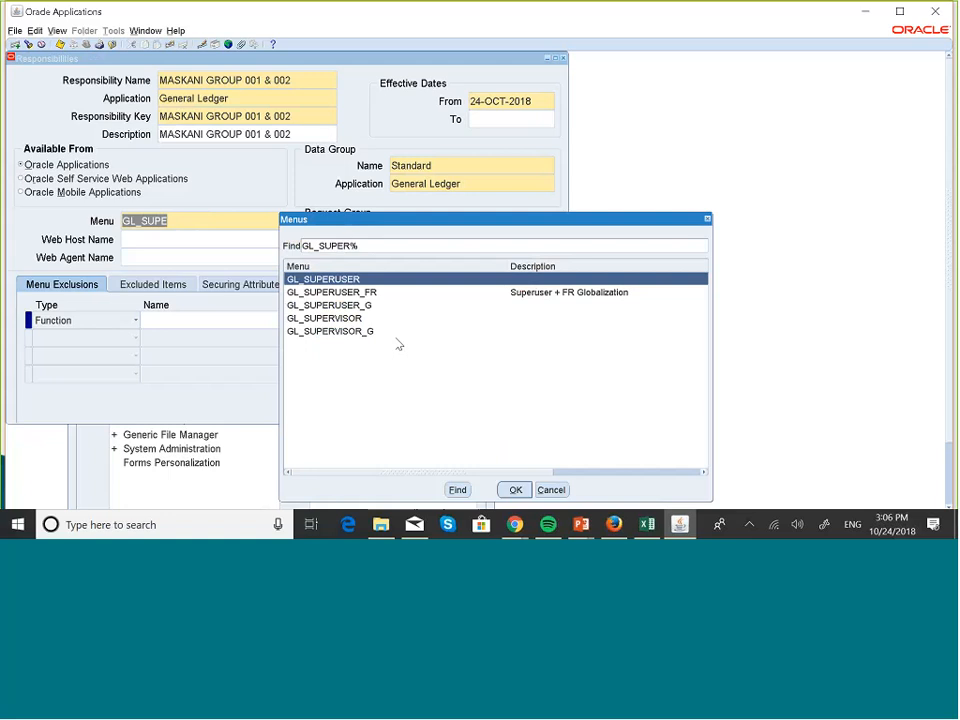
left_click(515, 489)
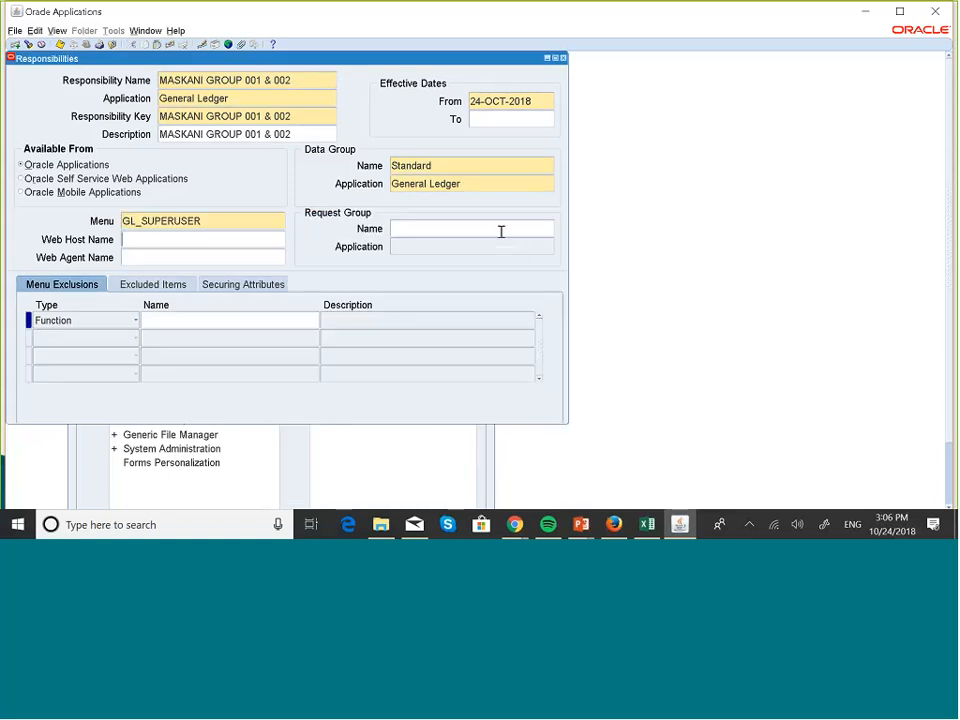
- Set the request group of MASKANI GROUP 001 & 002 to GL Concurrent Program Group and save the responsibility
left_click(447, 231)
type("GL Co")
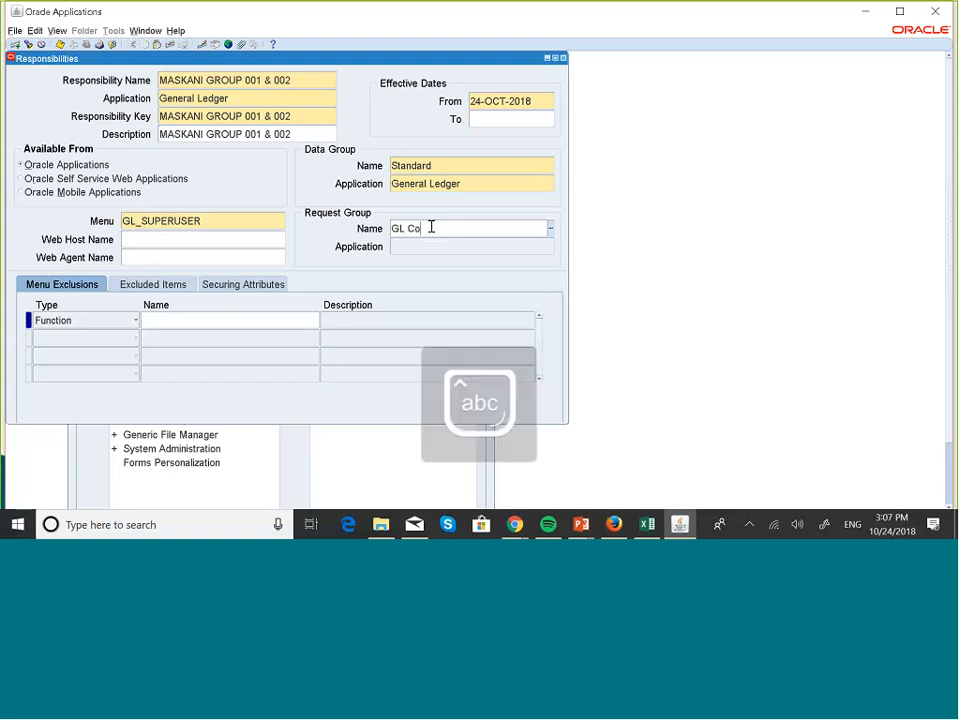
type("nc")
key("Tab")
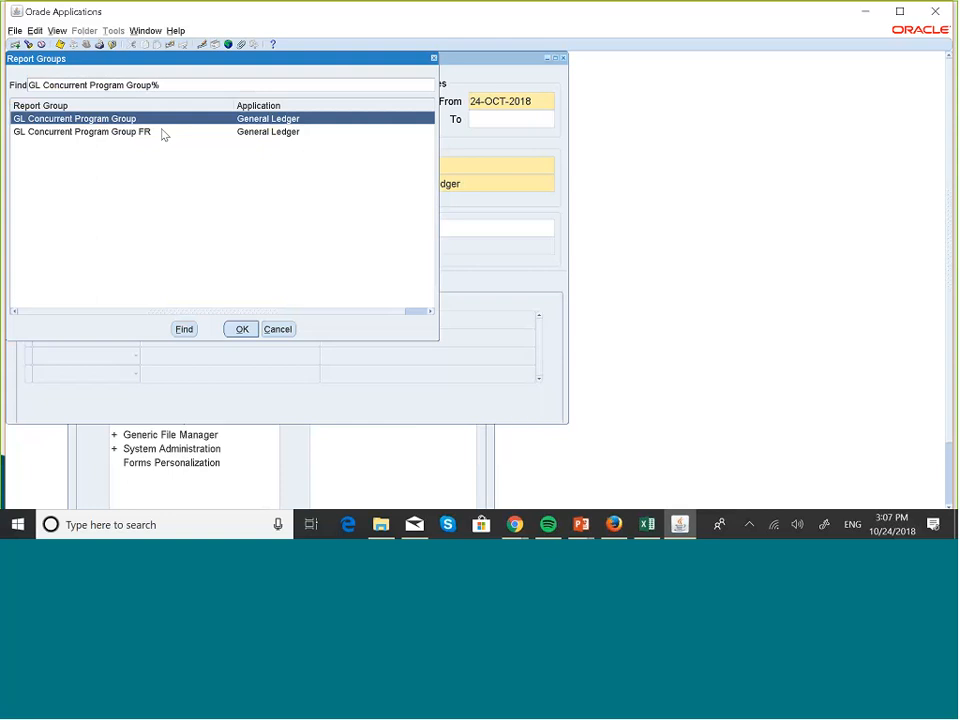
left_click(242, 330)
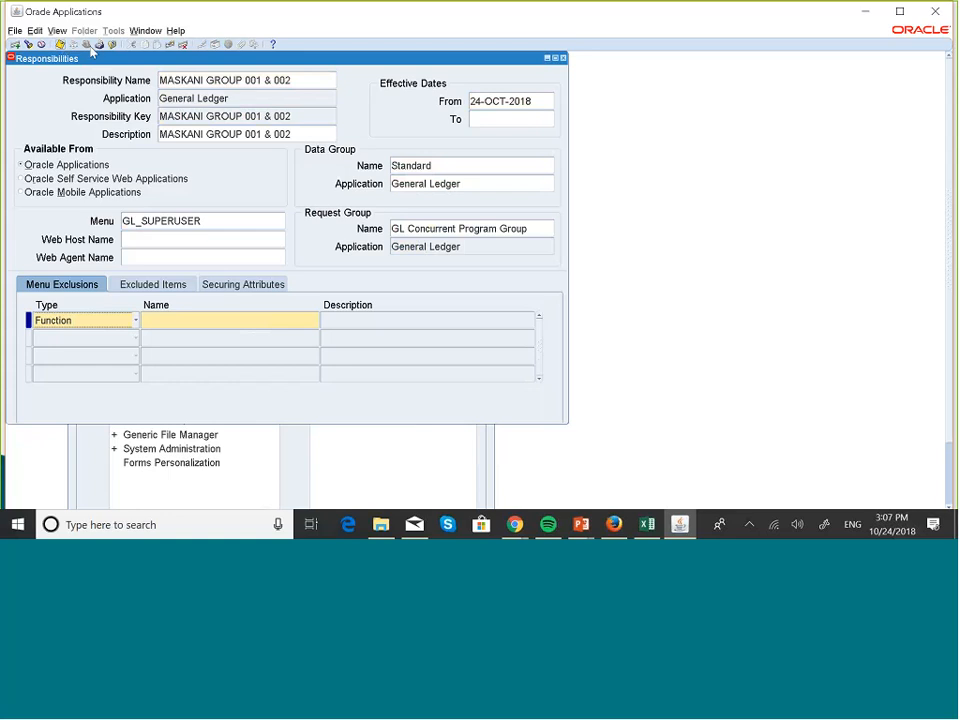
- Start a new responsibility record and name it MASKANI GROUP DIVISIONS
left_click(243, 86)
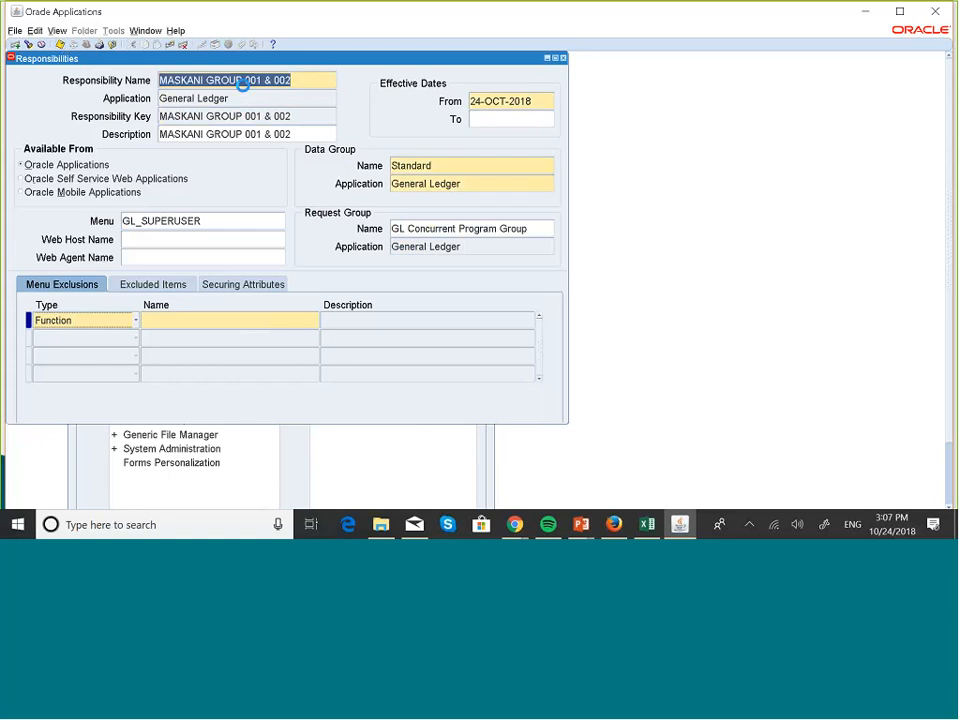
left_click(14, 47)
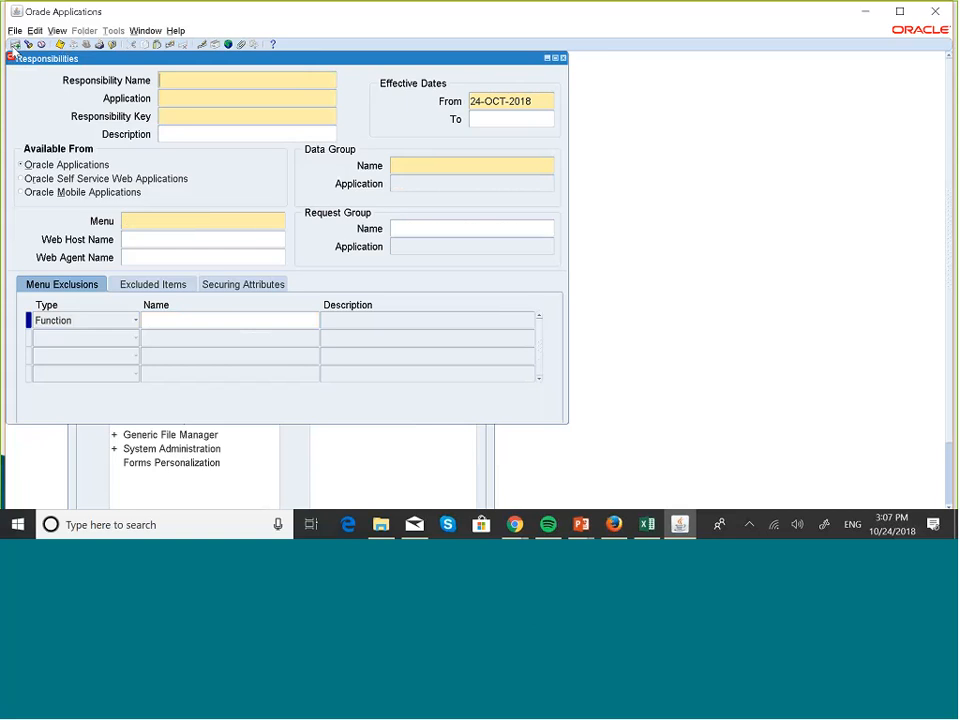
key("Caps_Lock")
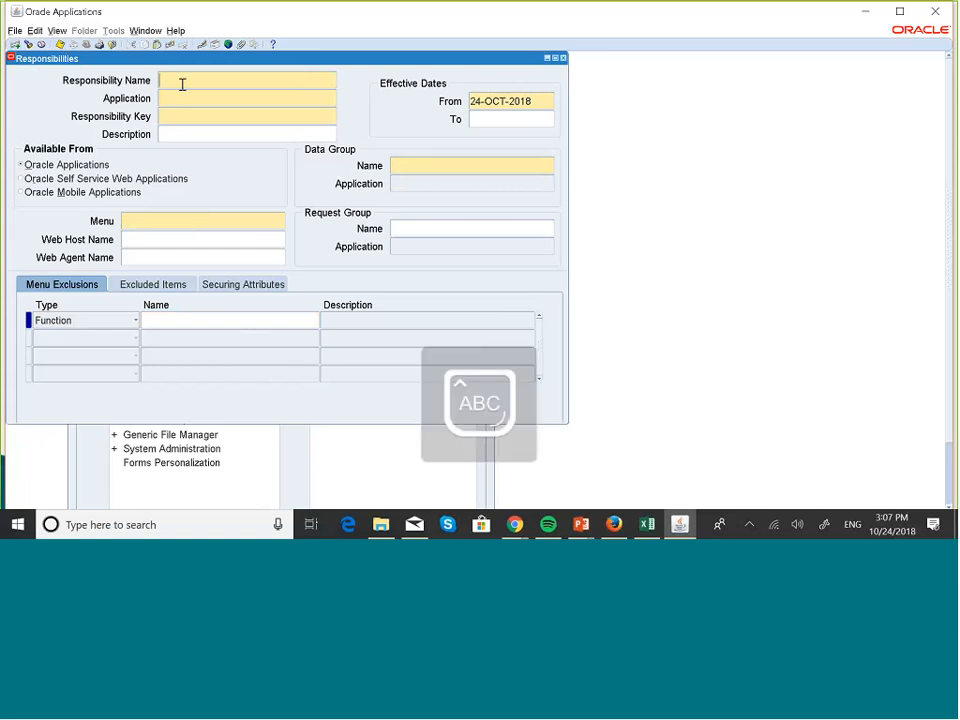
type("MASKAN")
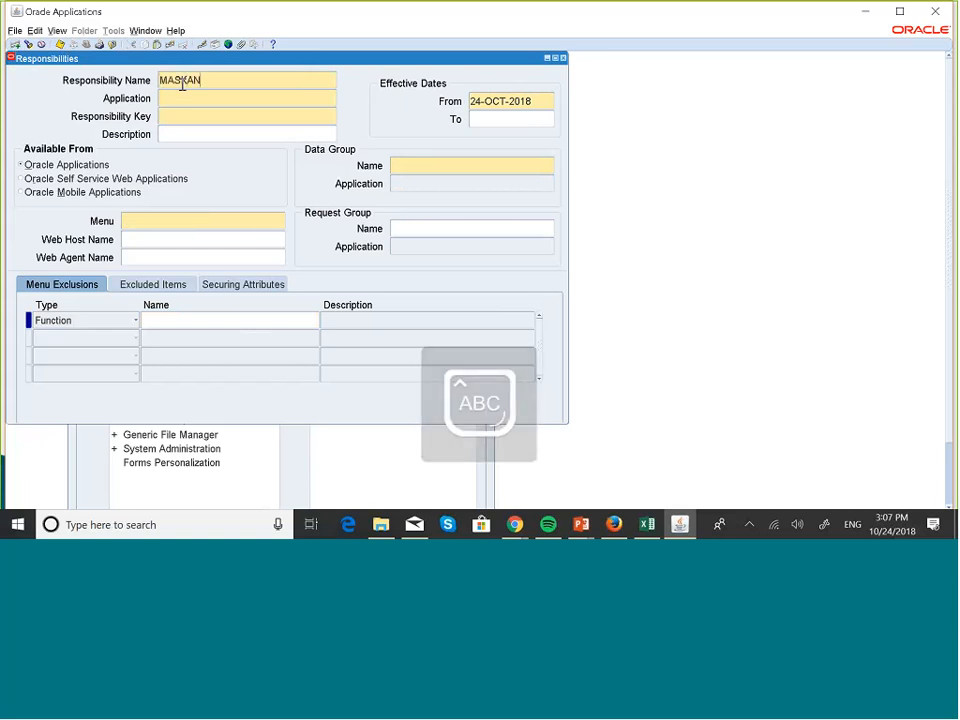
type("I GROUP")
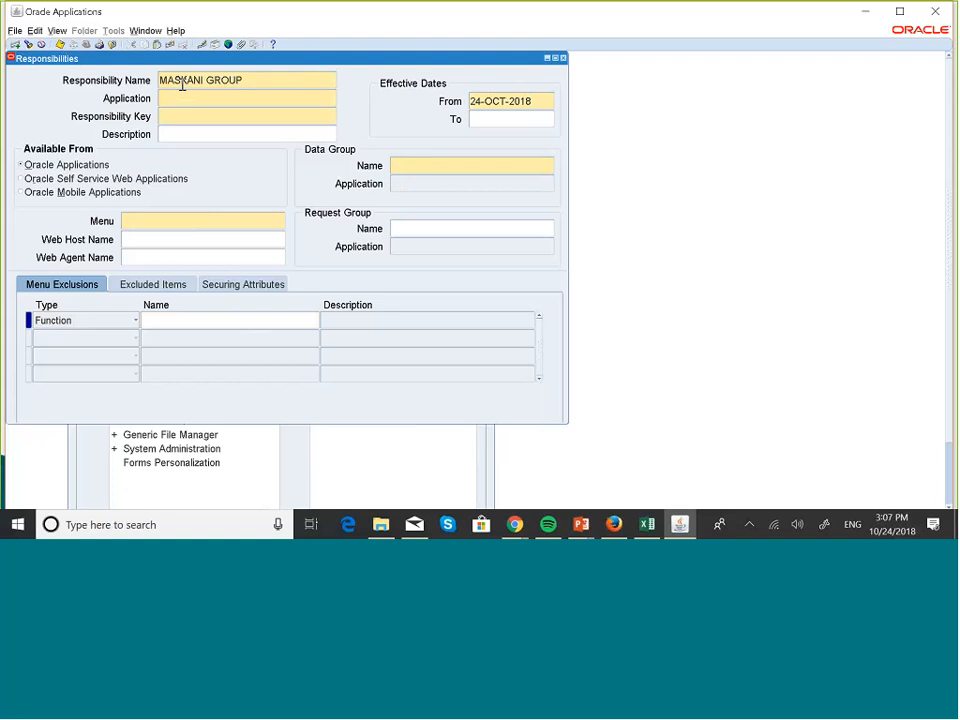
type(" DIVISIONS")
- Assign the General Ledger application to the MASKANI GROUP DIVISIONS responsibility
left_click(170, 98)
type("GENER")
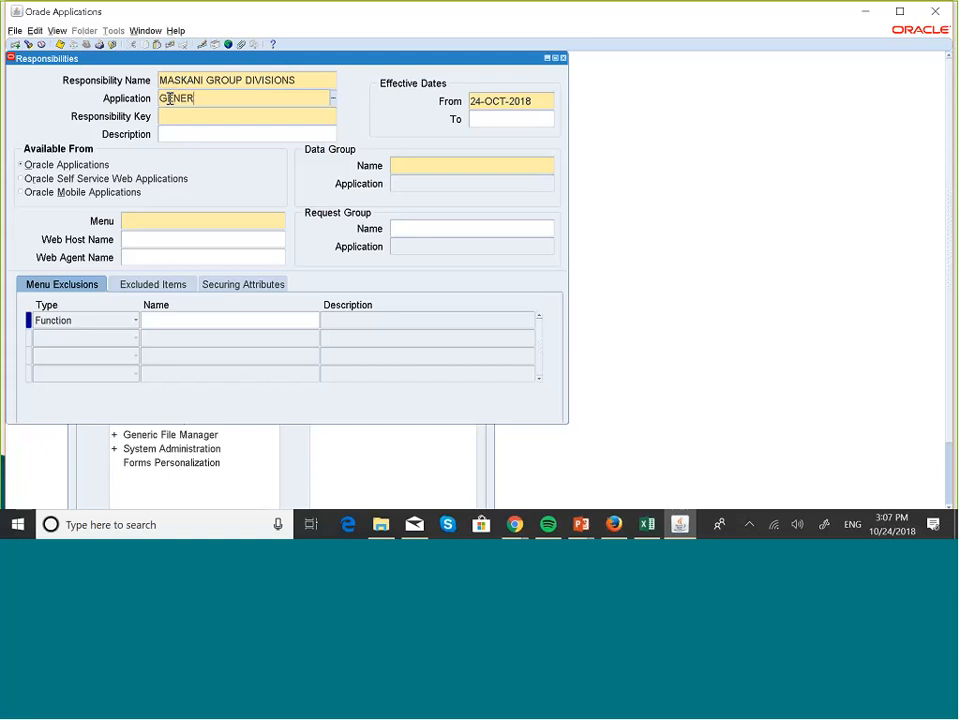
left_click(180, 116)
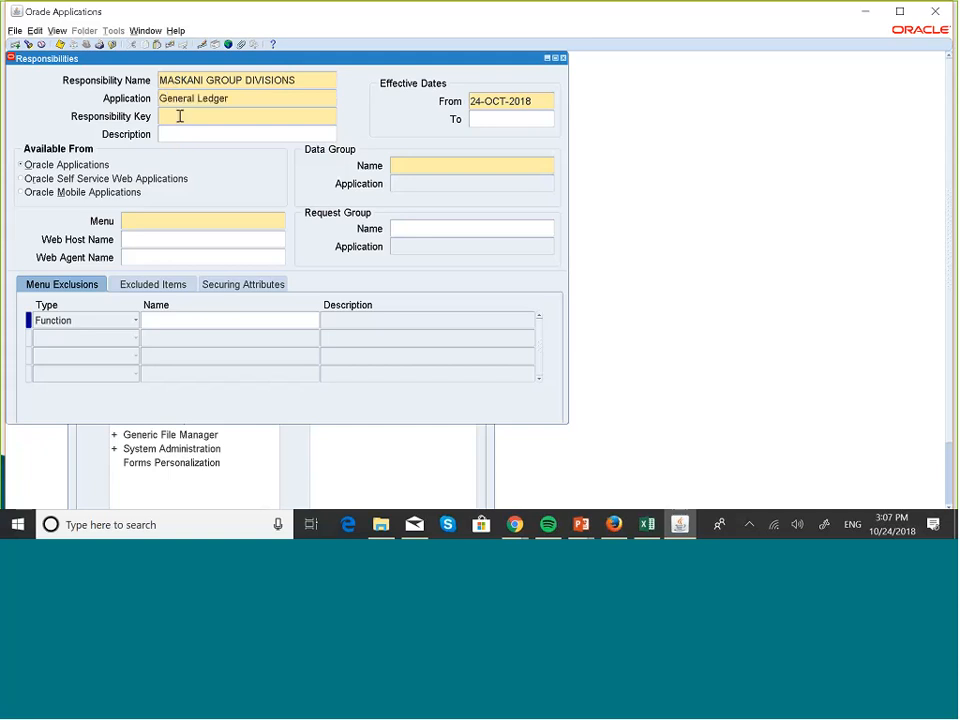
- Copy the name MASKANI GROUP DIVISIONS into both the responsibility key and the description
triple_click(296, 80)
key("ctrl+c")
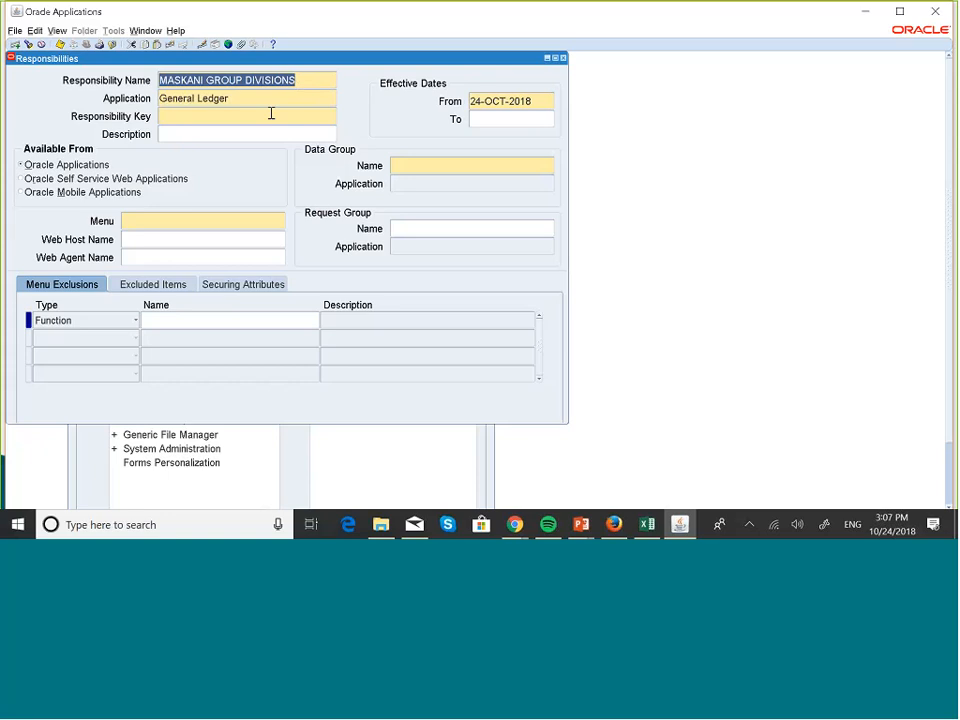
left_click(271, 114)
key("ctrl+v")
left_click(248, 136)
key("ctrl+v")
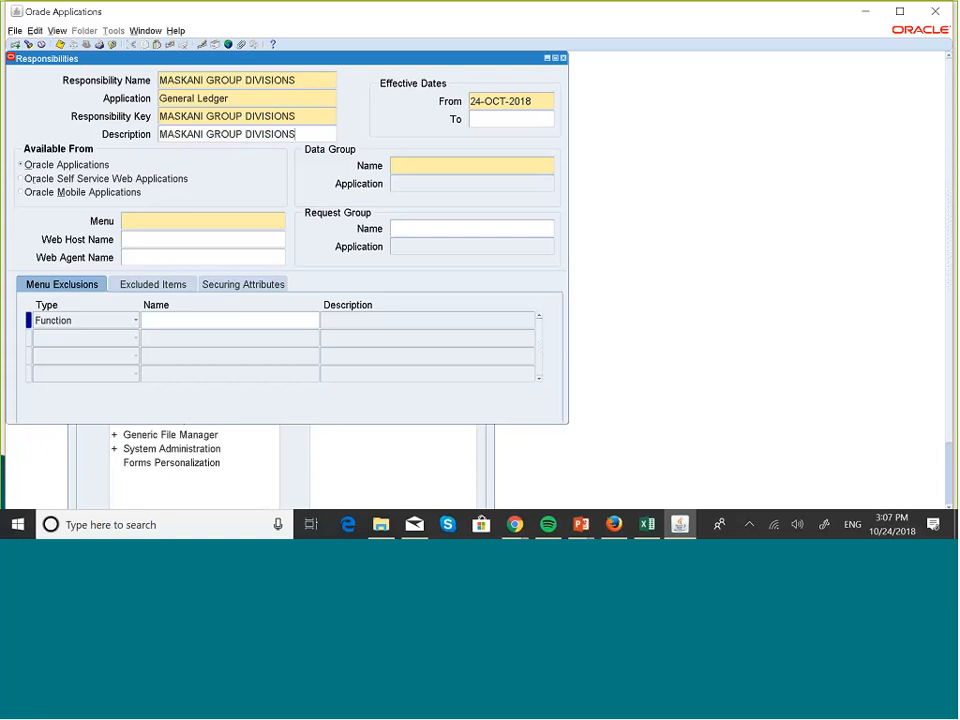
- Assign the GL_SUPERUSER menu to the MASKANI GROUP DIVISIONS responsibility
left_click(208, 227)
type("GL_SU")
key("Tab")
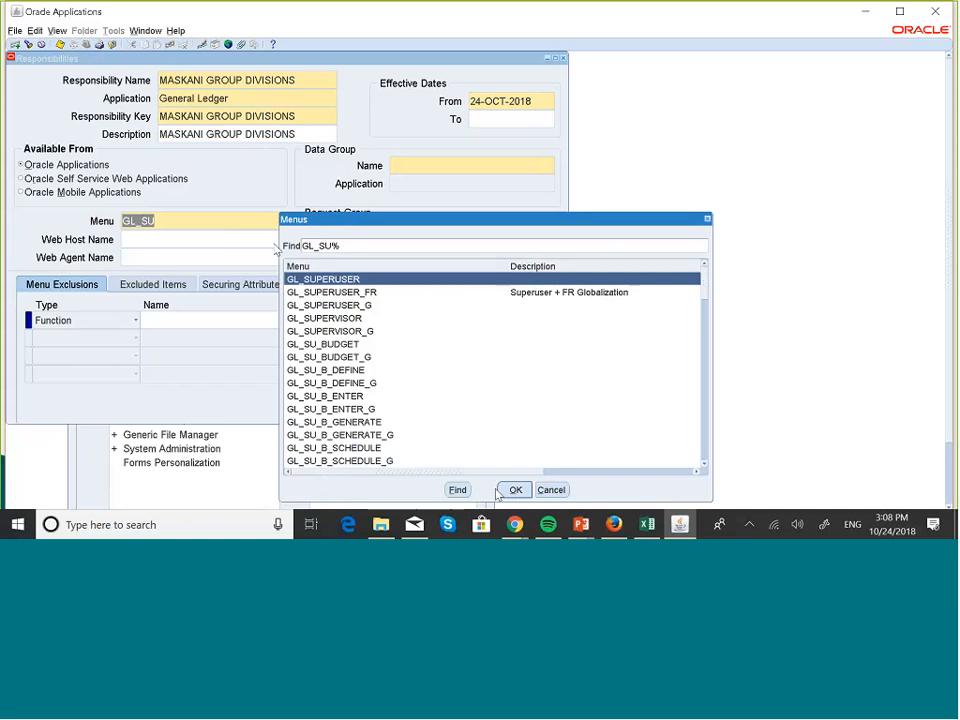
left_click(514, 490)
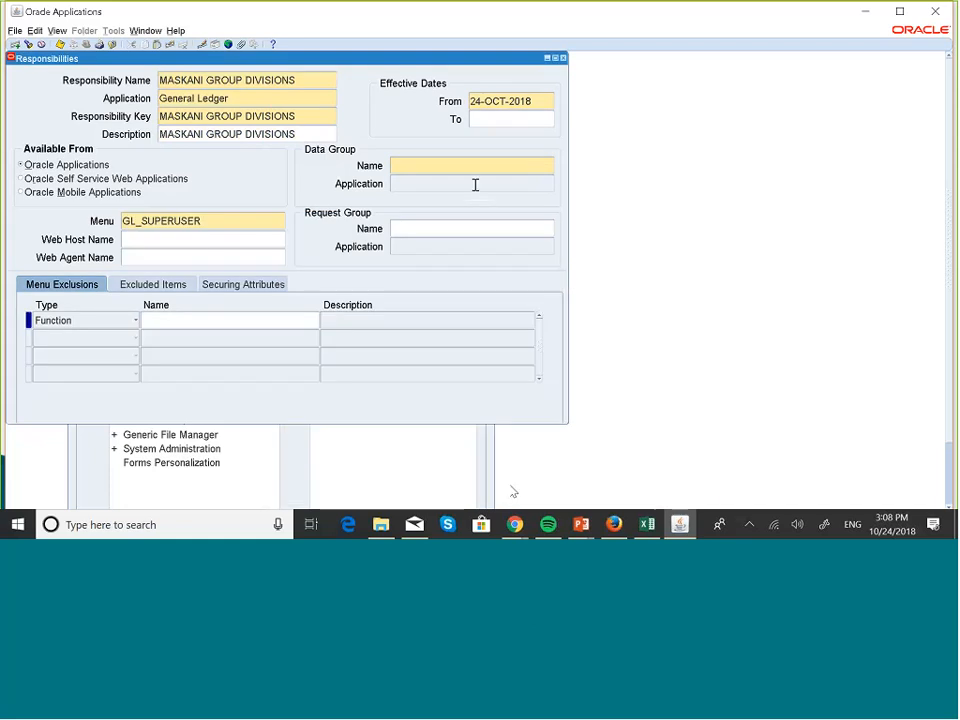
- Set the data group of MASKANI GROUP DIVISIONS to Standard with General Ledger as its application
left_click(435, 166)
key("Caps_Lock")
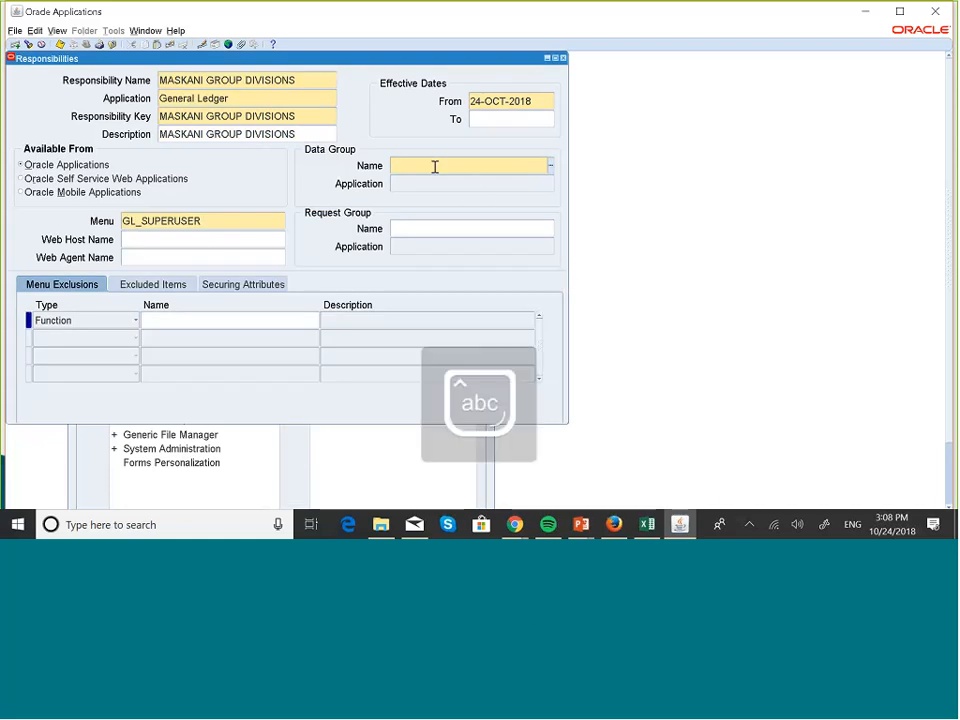
type("Sta")
key("Tab")
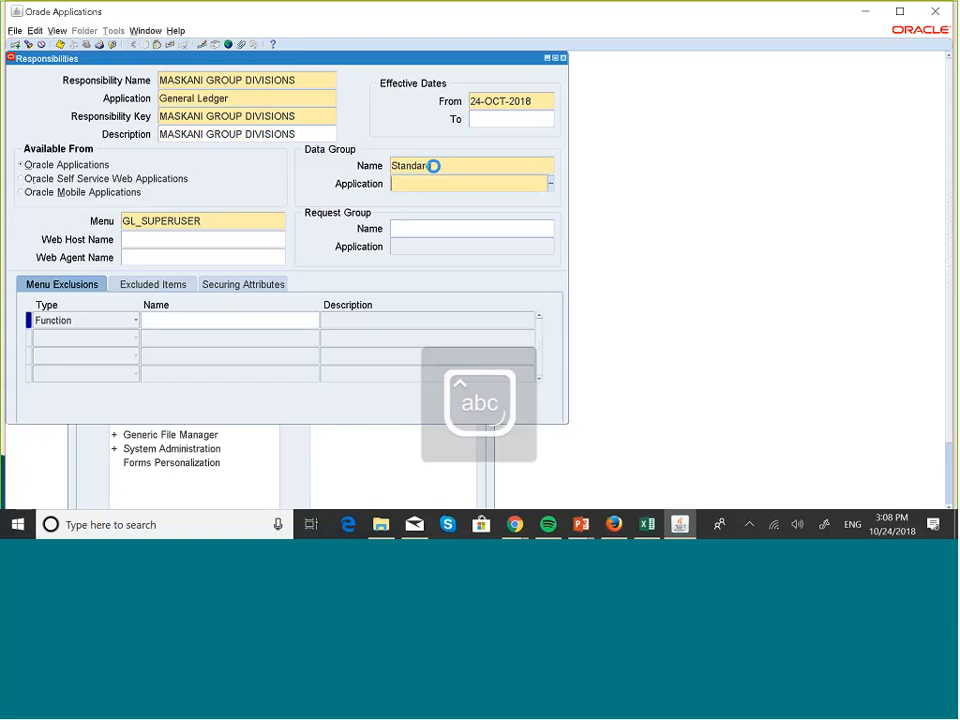
key("Caps_Lock")
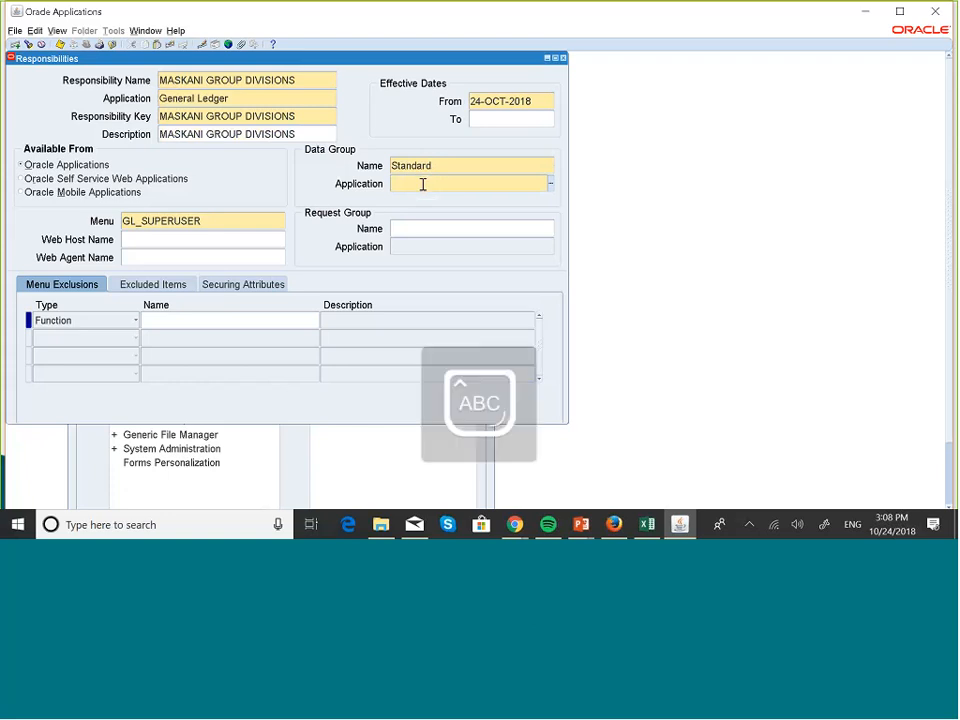
key("Caps_Lock")
type("Genr")
key("Tab")
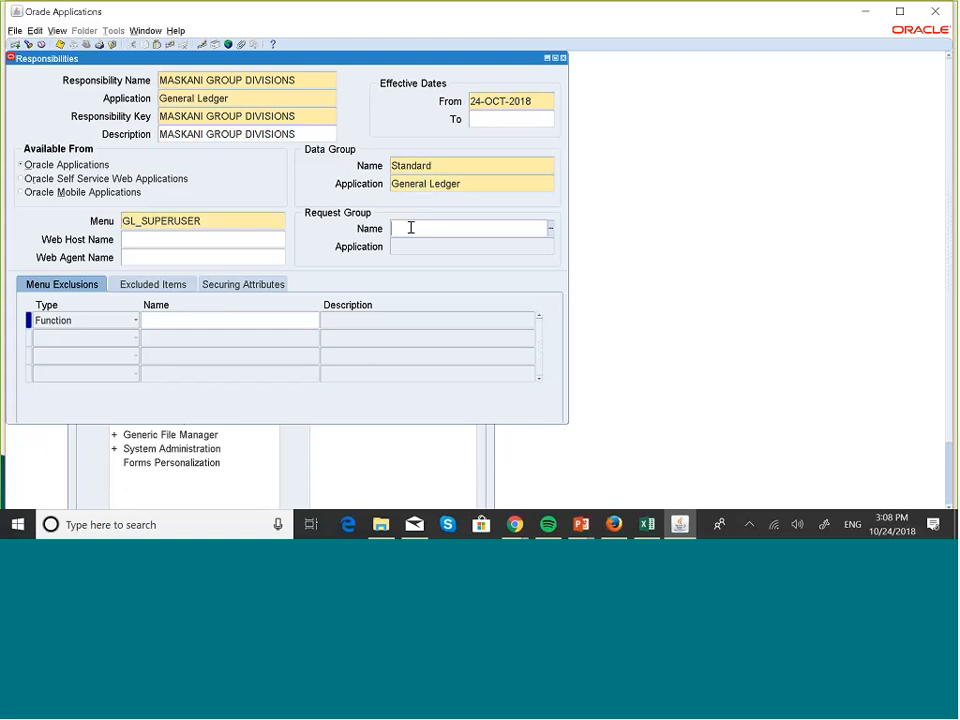
- Set the request group of MASKANI GROUP DIVISIONS to GL Concurrent Program Group, then save and close the responsibility form
key("Caps_Lock")
type("GL ")
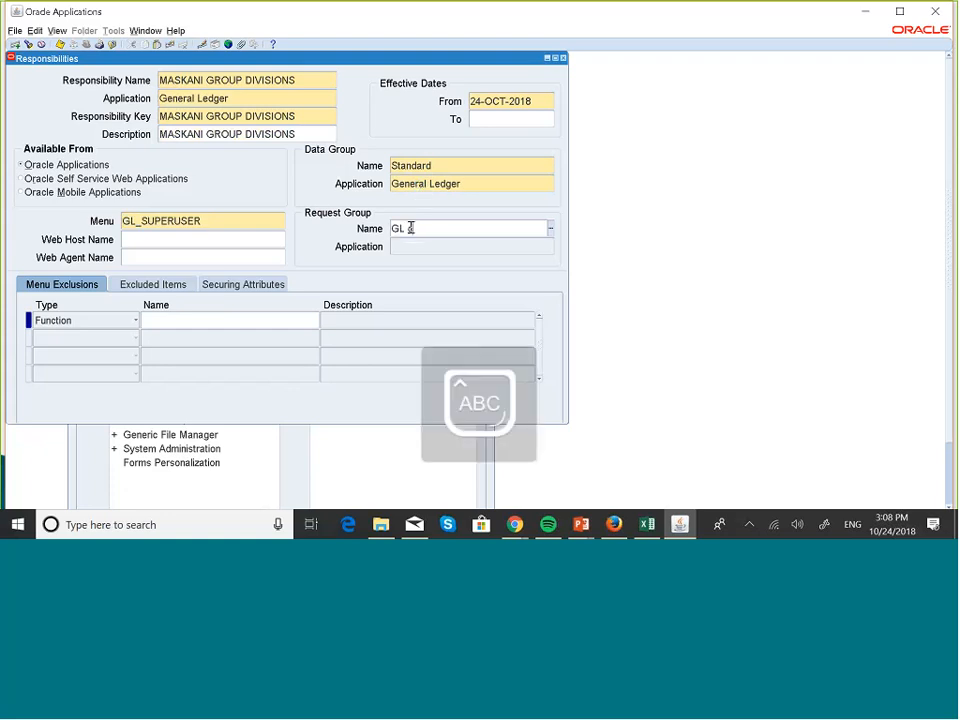
type("CONCUR")
key("Tab")
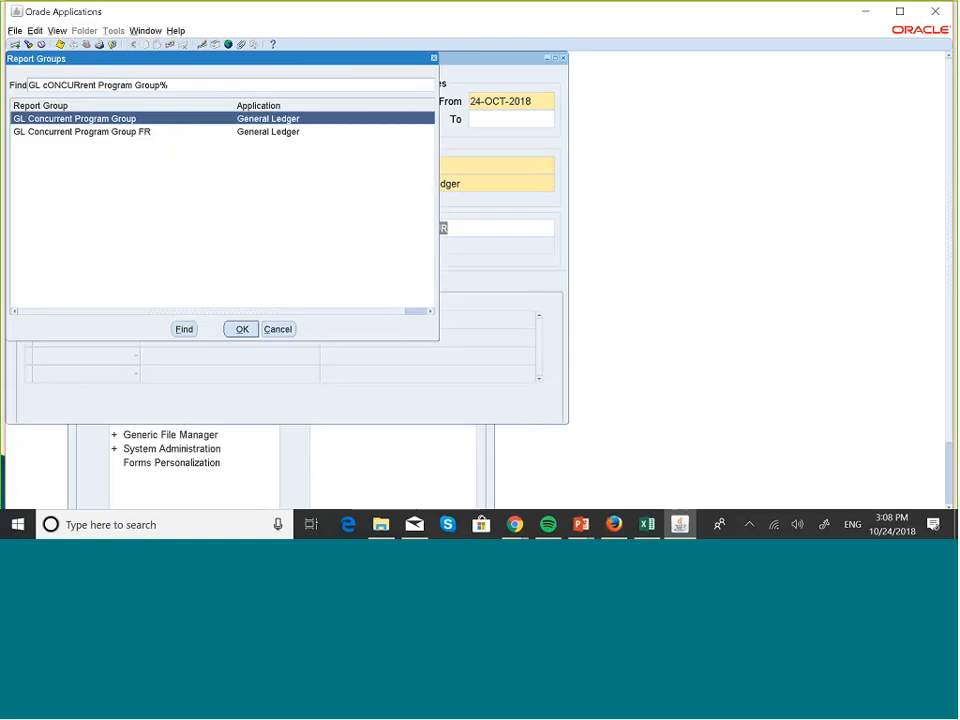
left_click(240, 332)
left_click(239, 330)
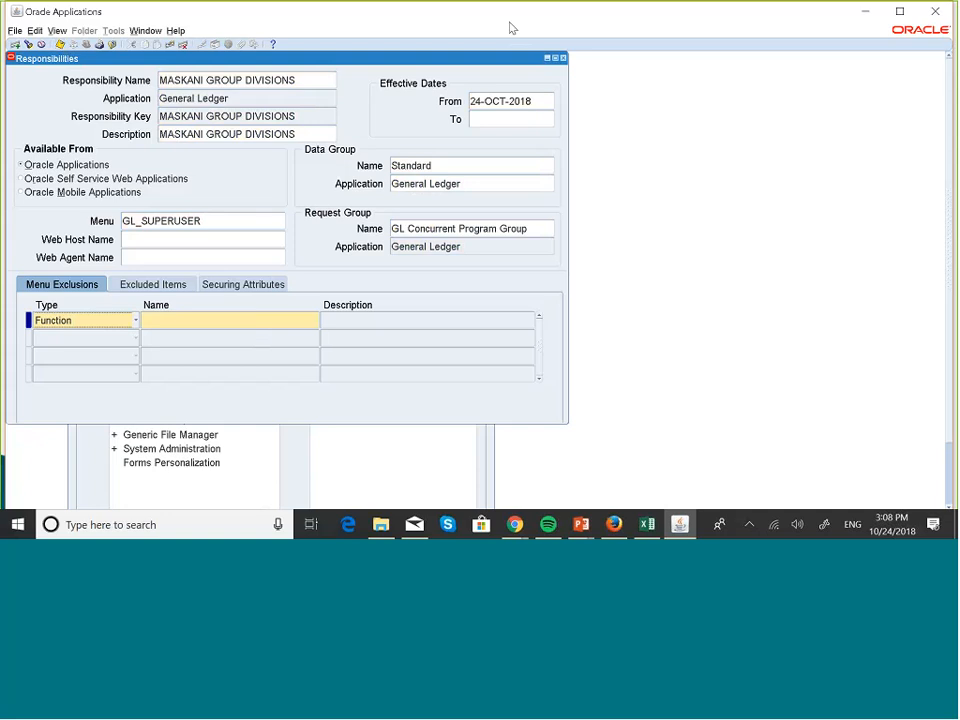
left_click(563, 58)
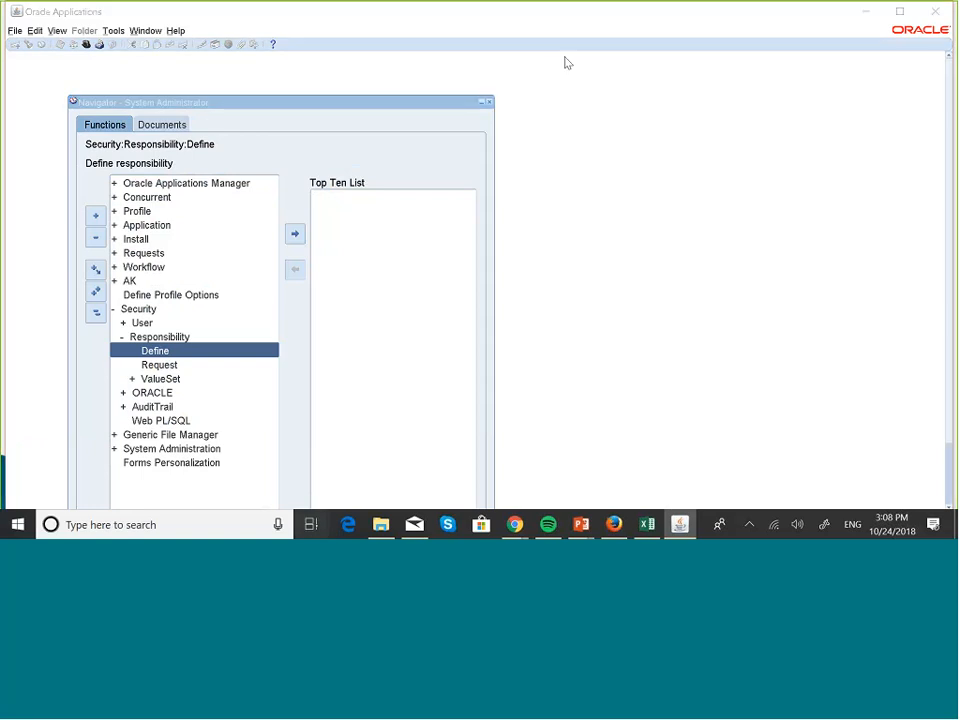
- Review the PowerPoint slide relating users, responsibilities and data access sets, and return to Oracle Applications
key("super+Tab")
left_click(566, 170)
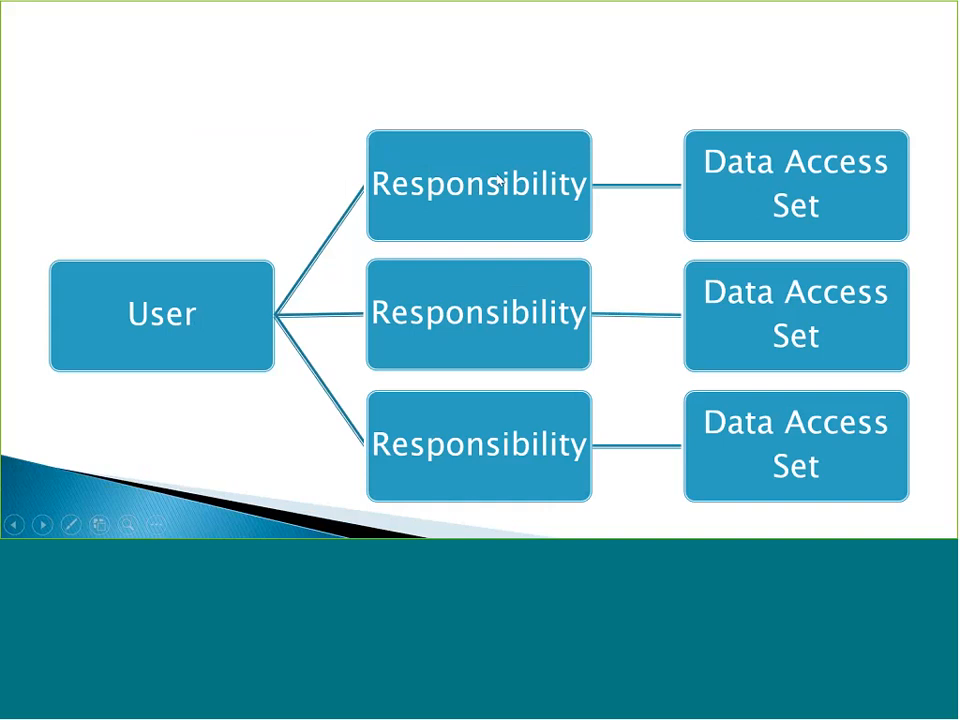
key("super+Tab")
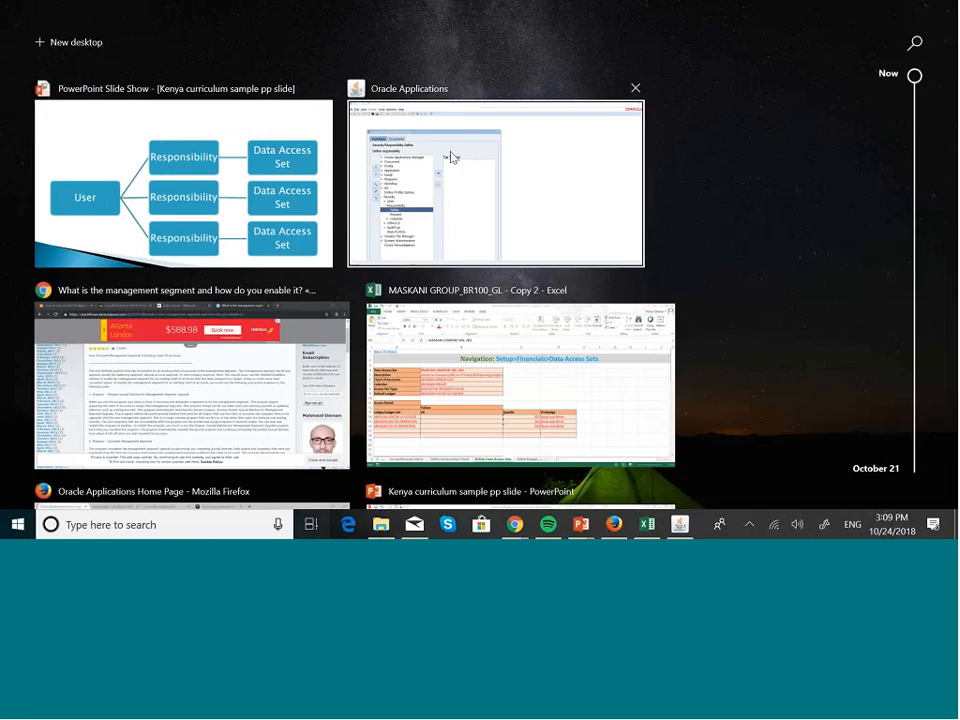
left_click(451, 157)
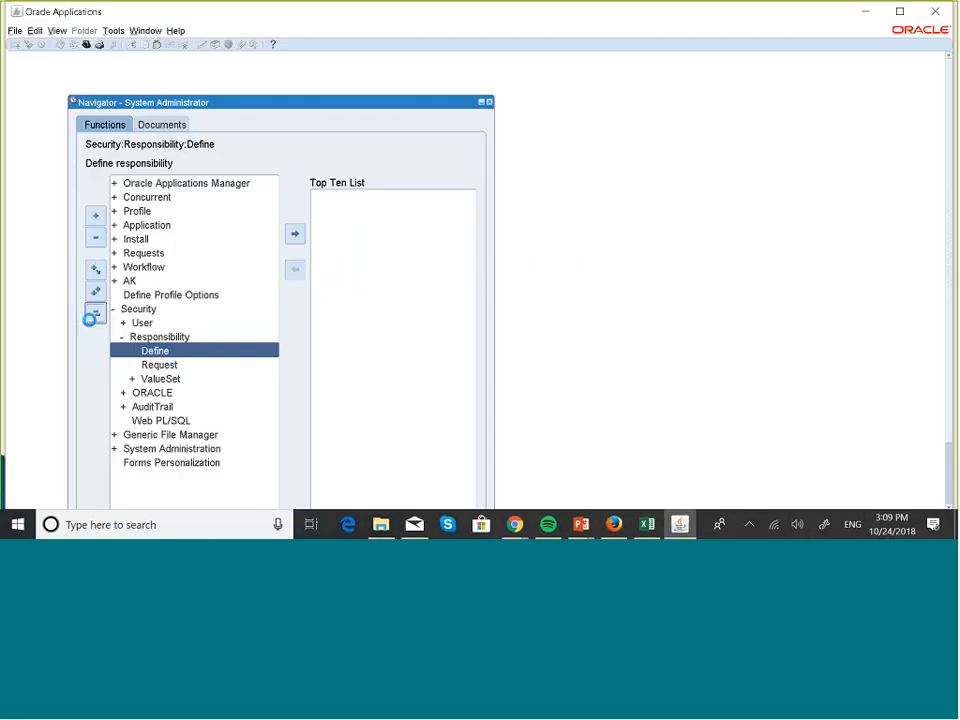
- Collapse the function tree and open the Security function for defining application users
left_click(95, 313)
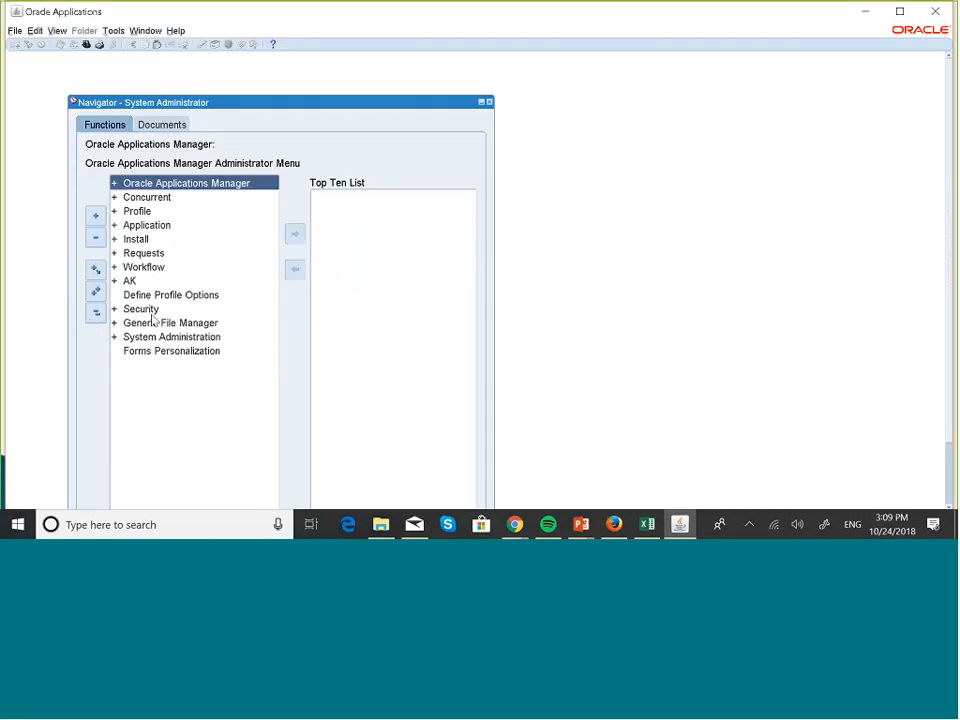
double_click(150, 312)
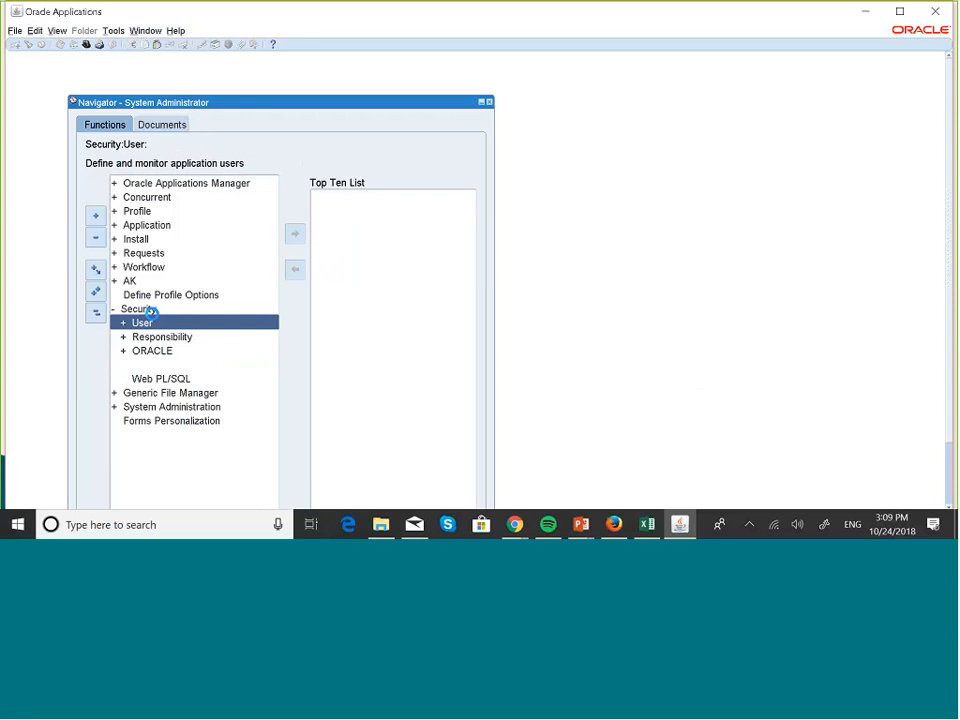
key("Return")
key("Return")
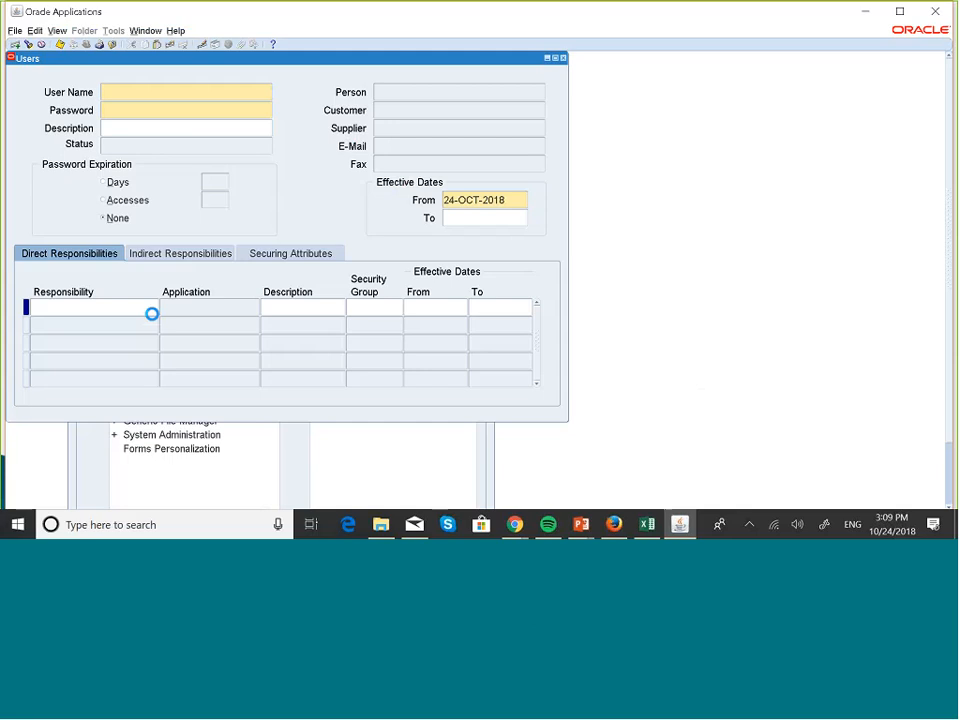
- Query user accounts by the first letters of the user name followed by the % wildcard, and go to the intended user's record
key("F11")
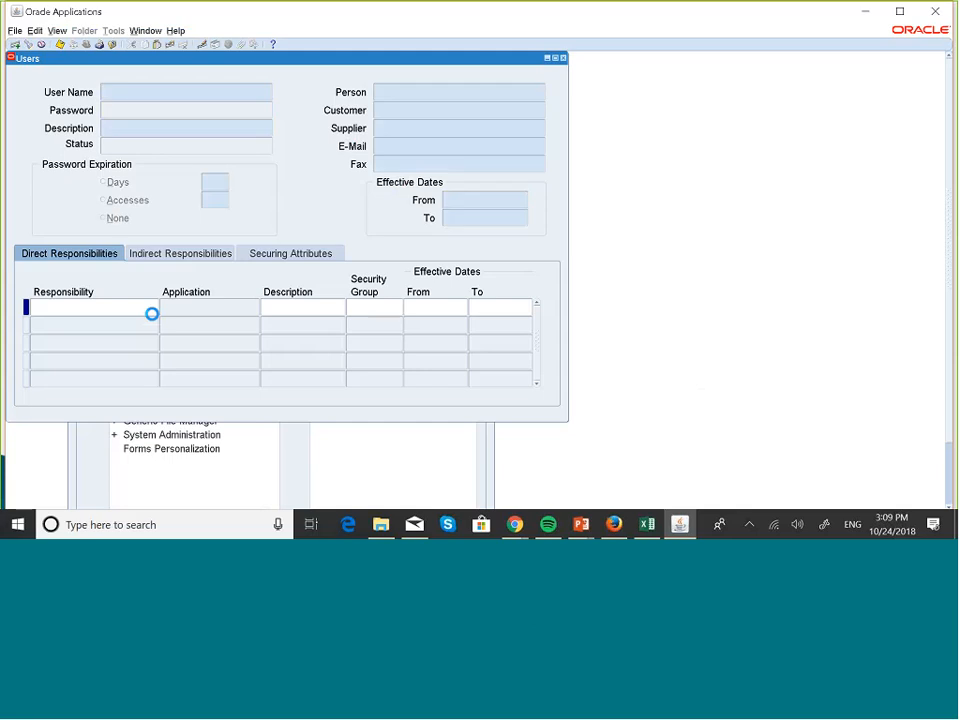
type("BOB%")
key("ctrl+F11")
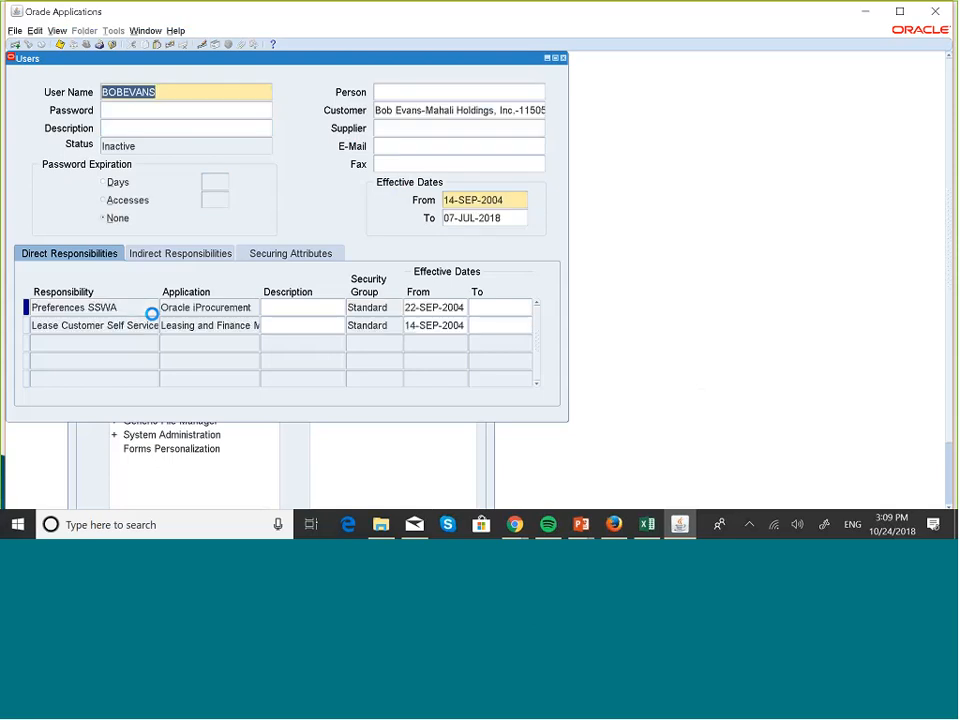
key("Down")
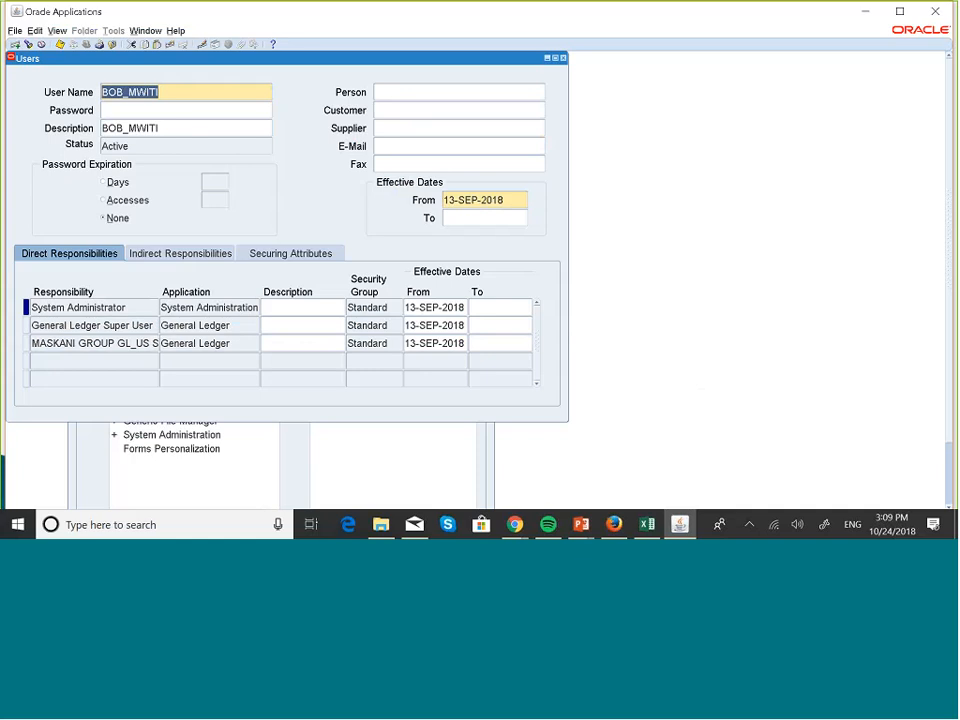
- Add the General Ledger responsibility MASKANI GROUP 001 & 002 to the user's direct responsibilities
left_click(94, 360)
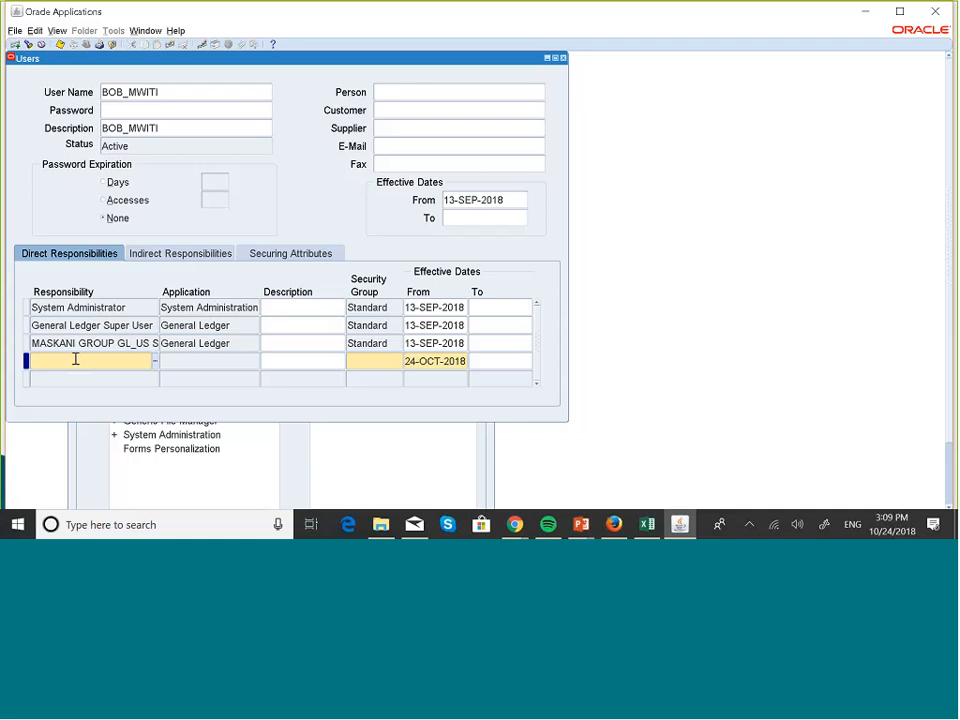
type("MASKA")
key("Tab")
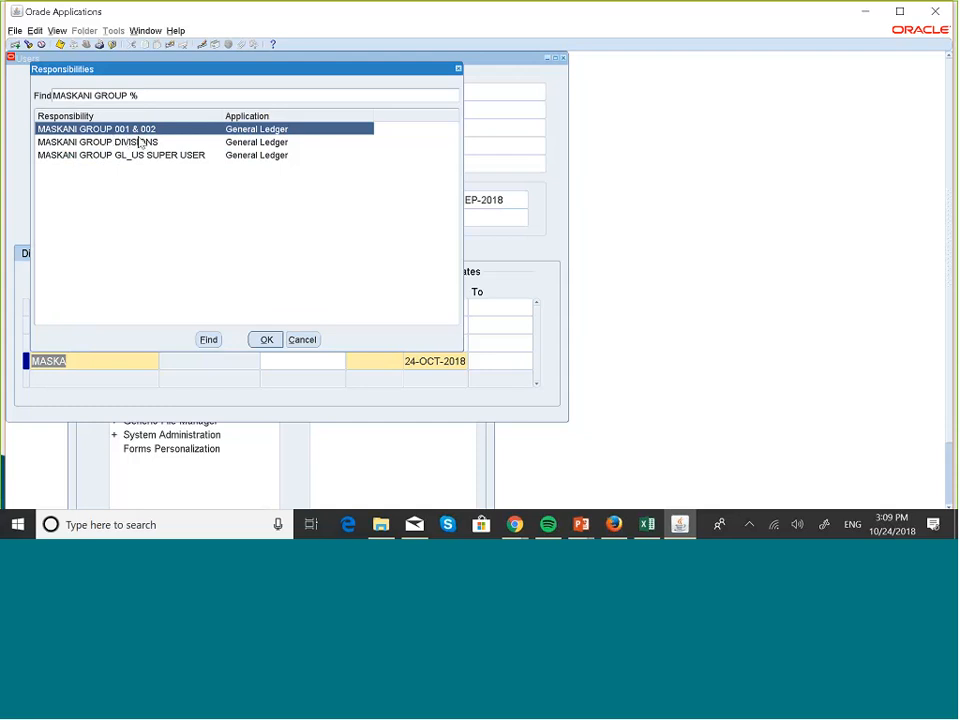
left_click(266, 339)
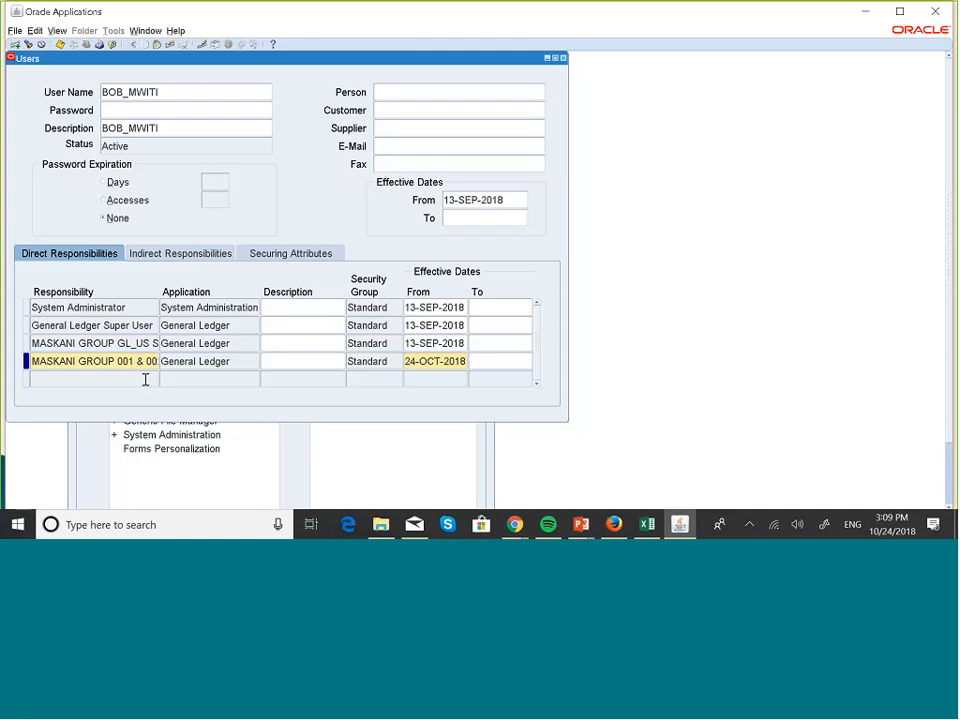
- Add MASKANI GROUP DIVISIONS as another direct responsibility of the user, then save and close the user form
left_click(114, 381)
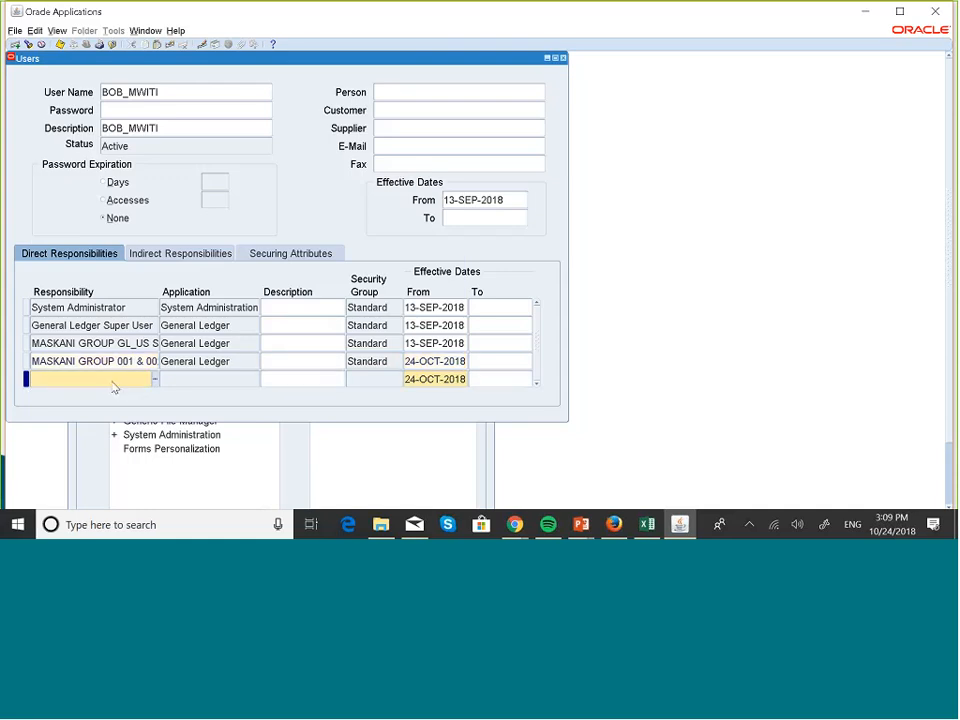
type("MASK")
key("Tab")
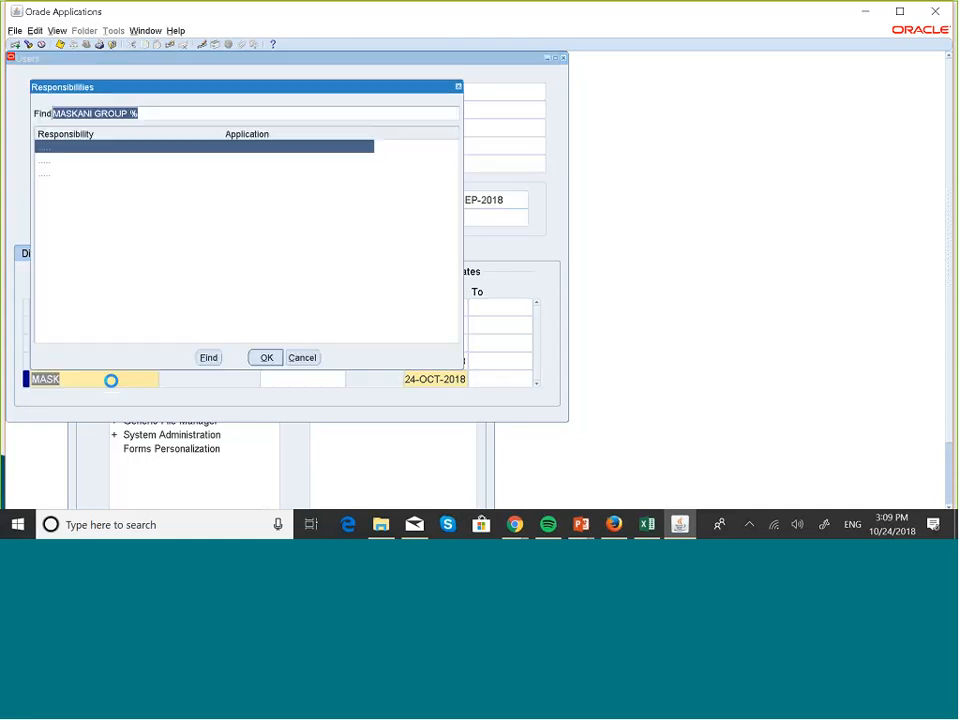
left_click(155, 160)
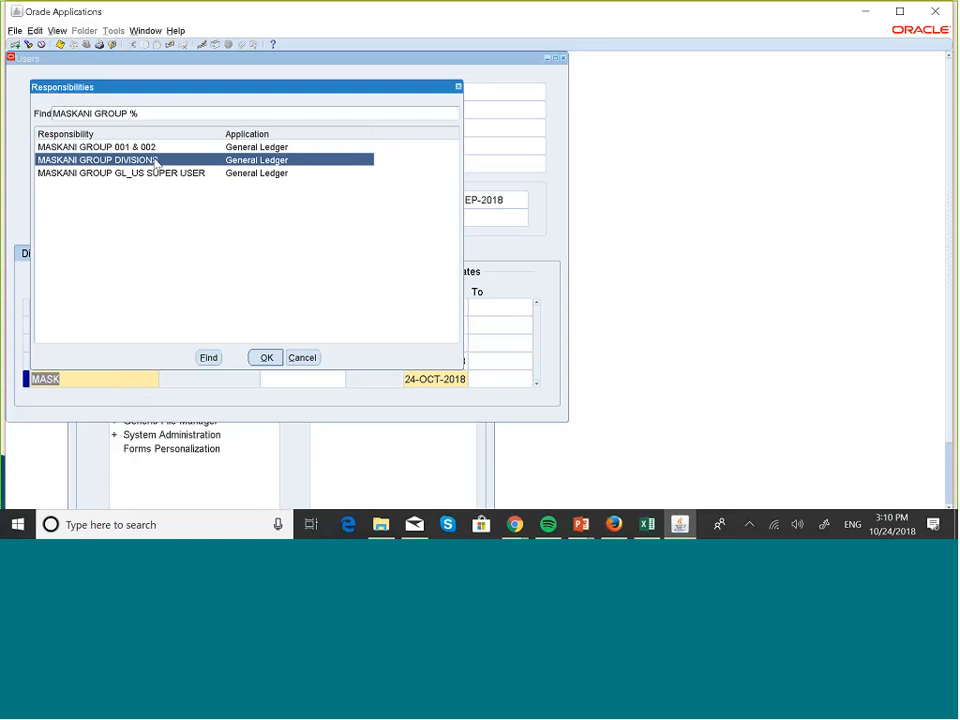
left_click(266, 357)
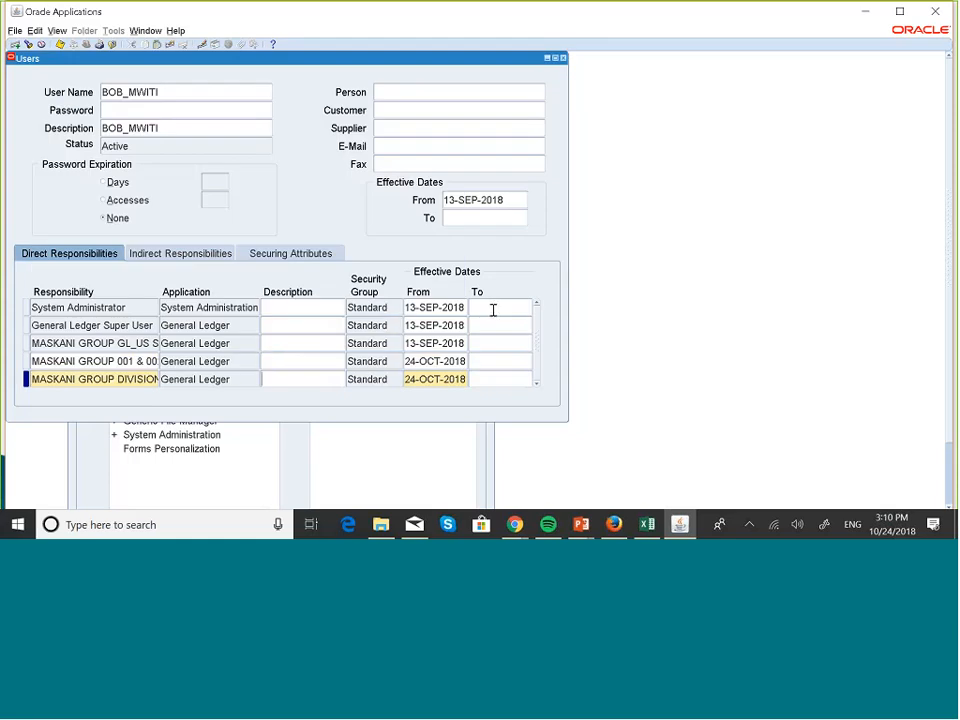
left_click(61, 46)
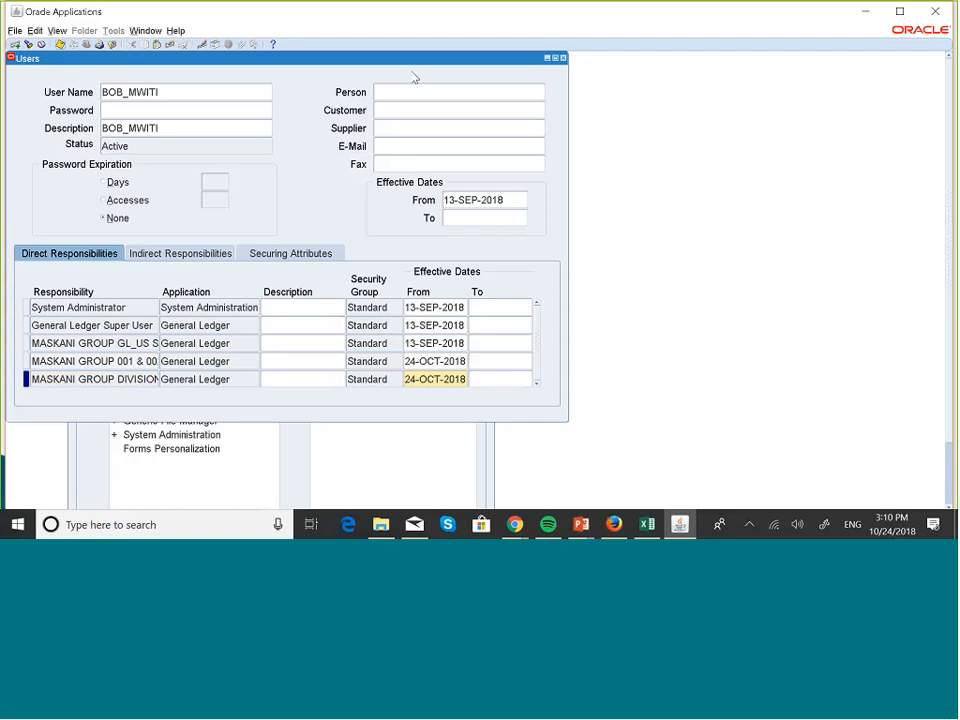
left_click(562, 58)
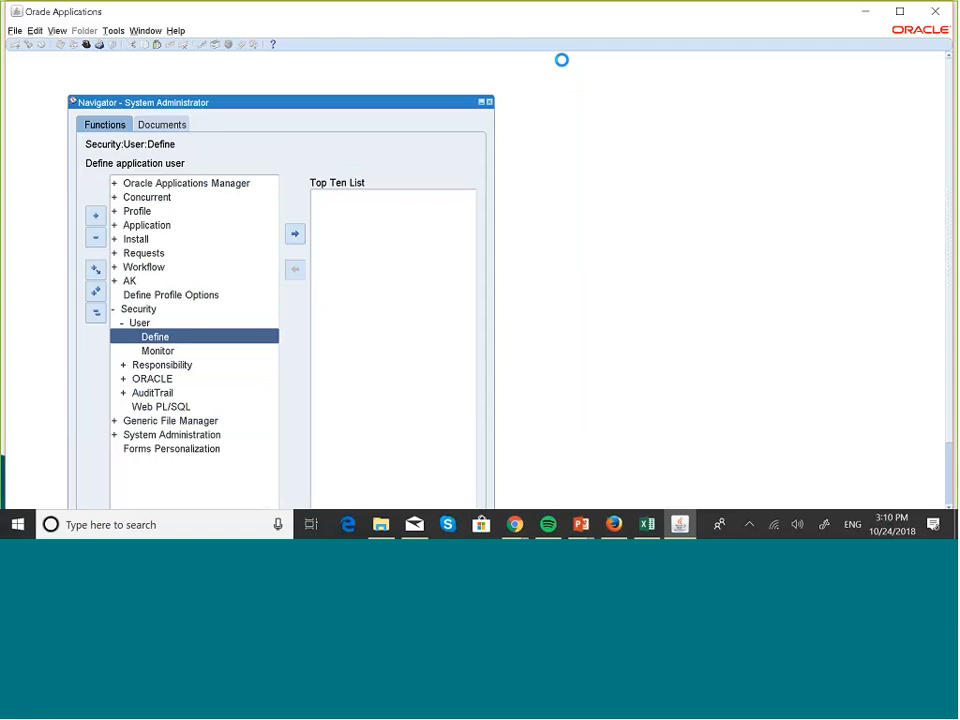
- Collapse the function tree, open the system profile values search and restrict it to the responsibility MASKANI GROUP 001 & 002
left_click(96, 312)
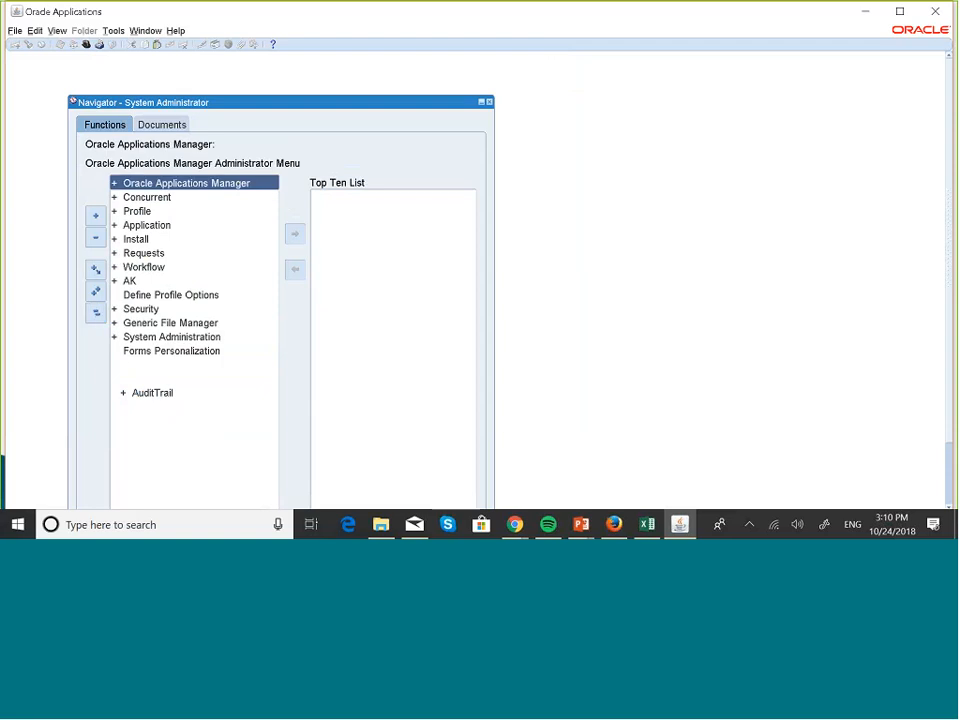
double_click(146, 212)
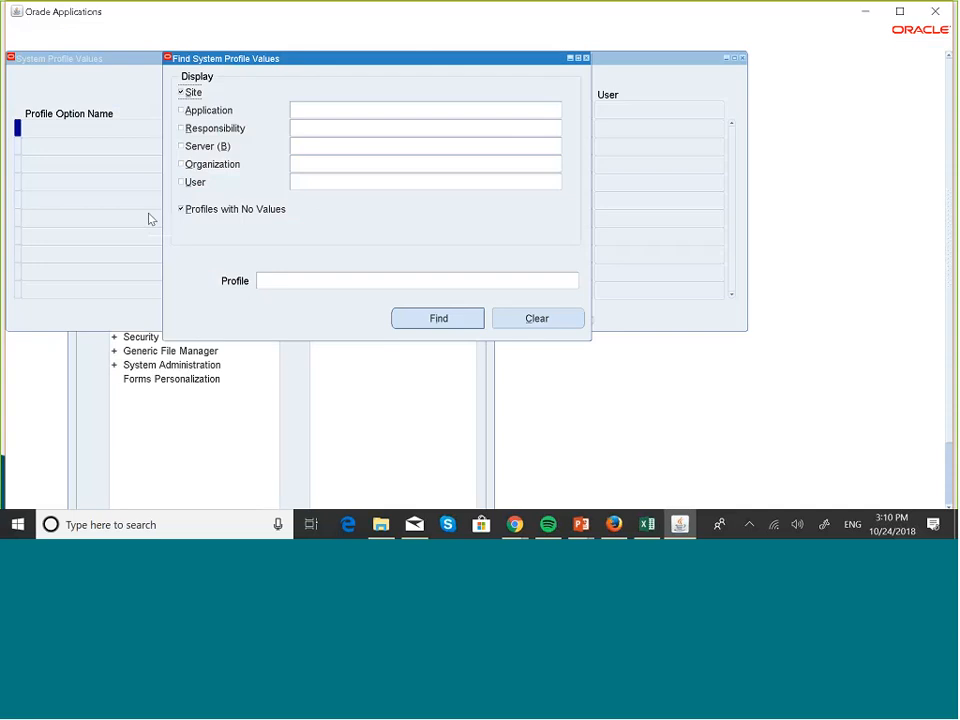
left_click(337, 127)
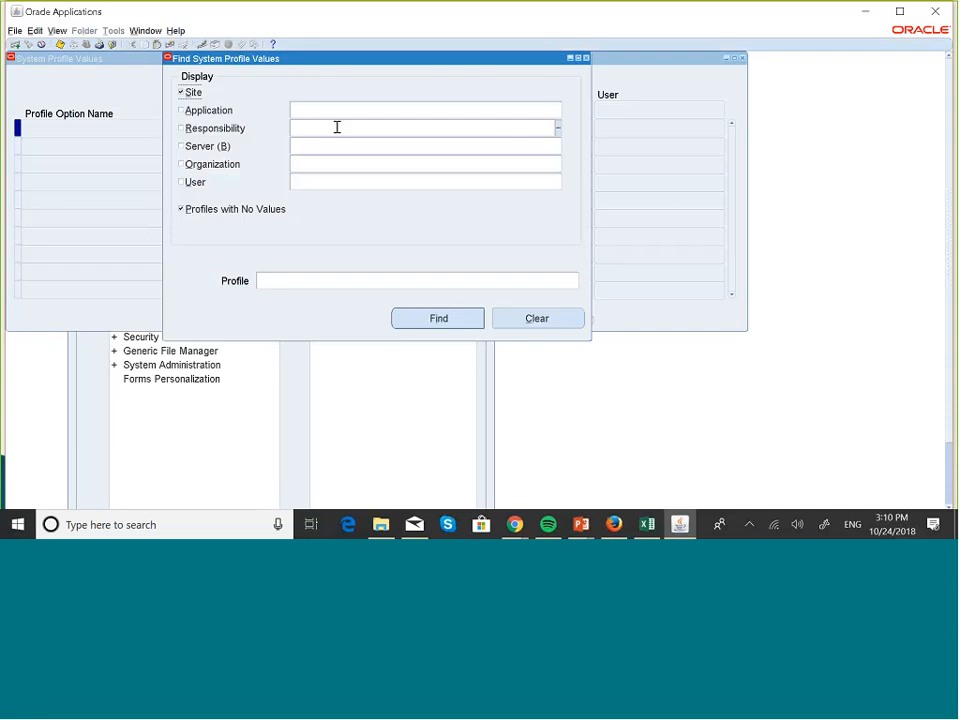
type("MASKA")
key("Tab")
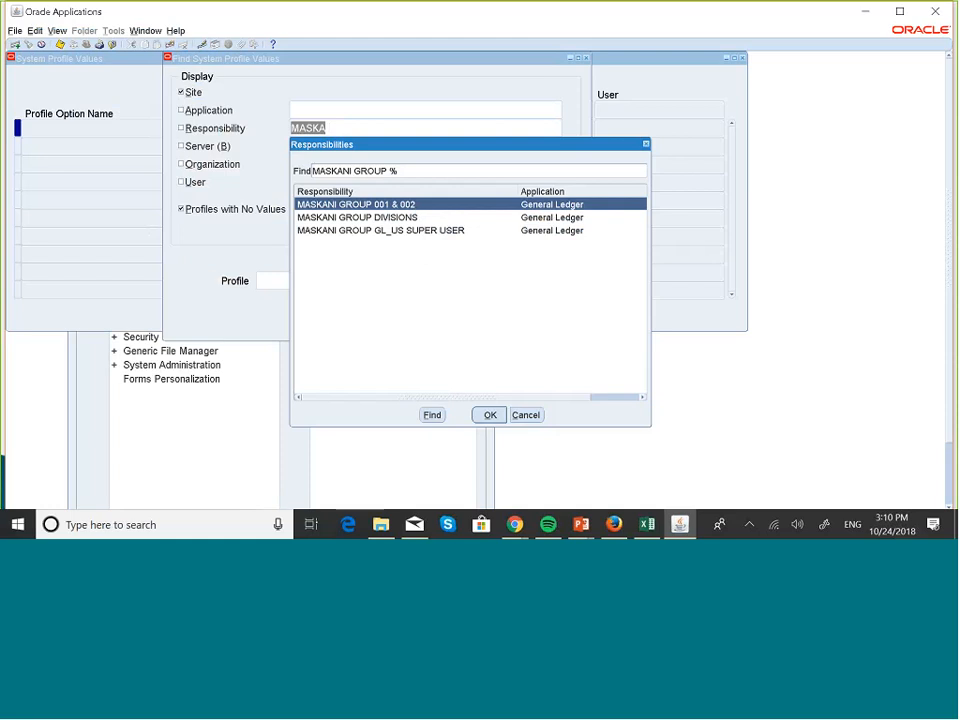
left_click(490, 415)
- Find the profile options matching %DATA%ACCE% for the MASKANI GROUP 001 & 002 responsibility
left_click(279, 277)
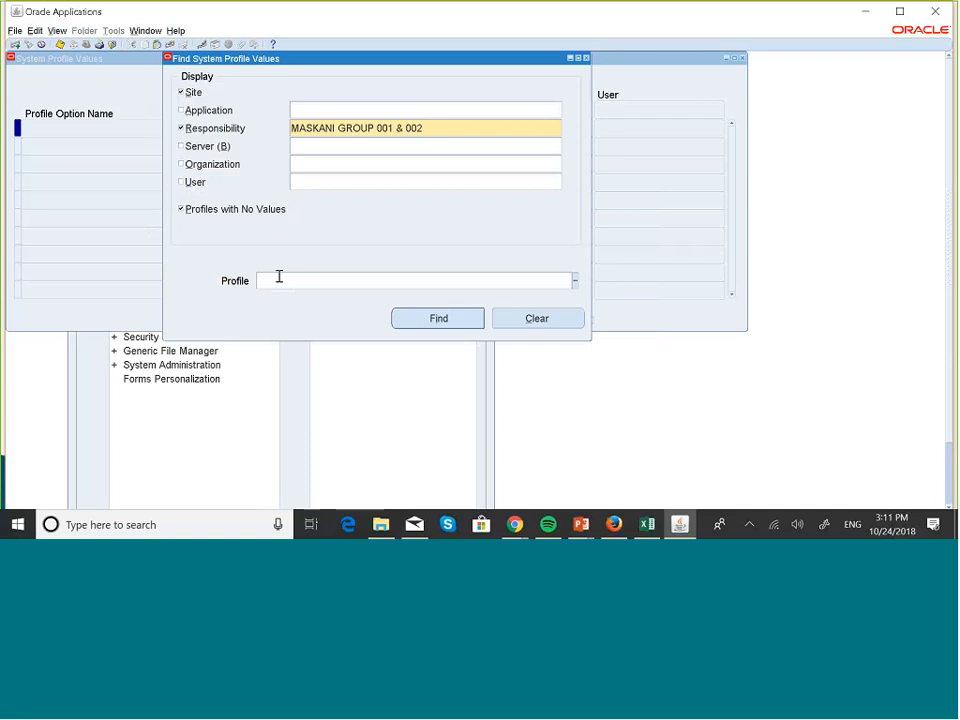
type("%DATA%ACCE%")
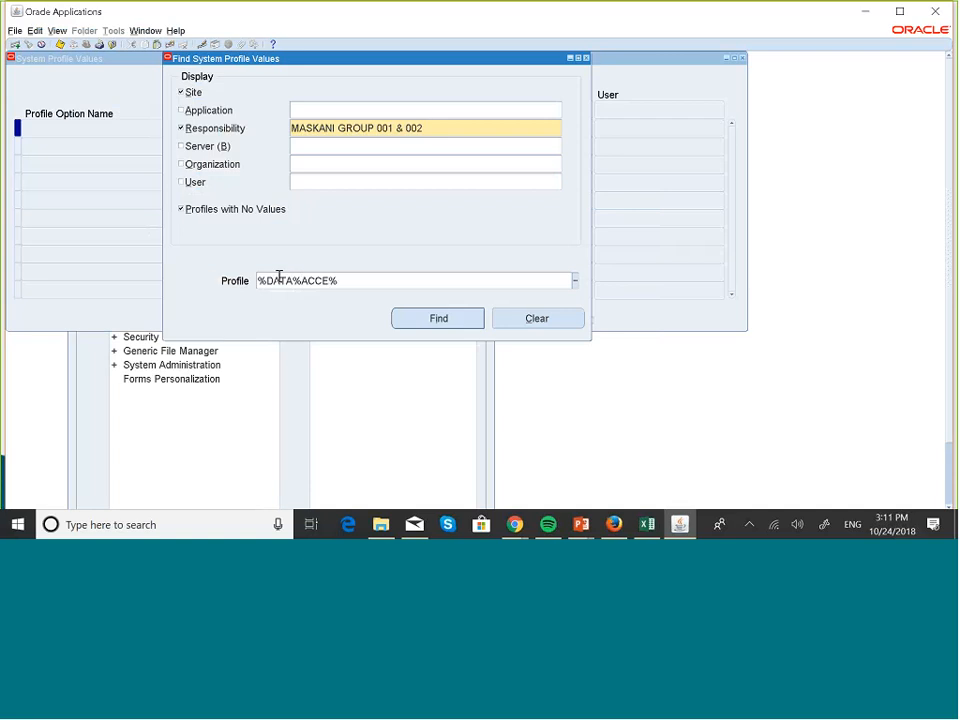
left_click(402, 318)
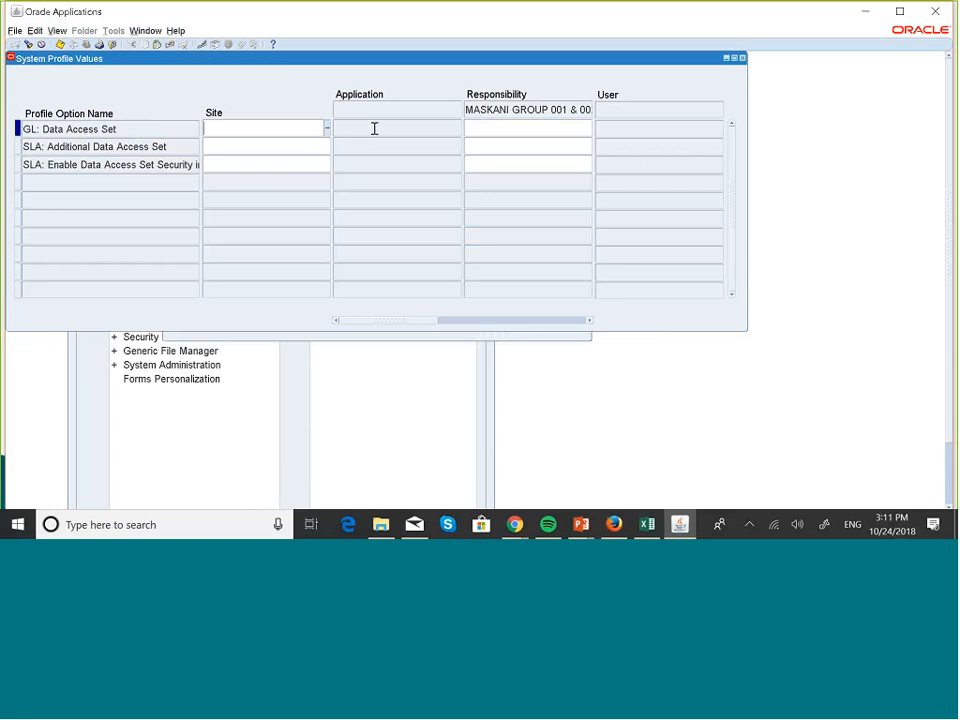
- Set GL: Data Access Set to MASKANI GROUP 001 & 002 at responsibility level, then save and close the profile values form
left_click(490, 125)
left_click(589, 129)
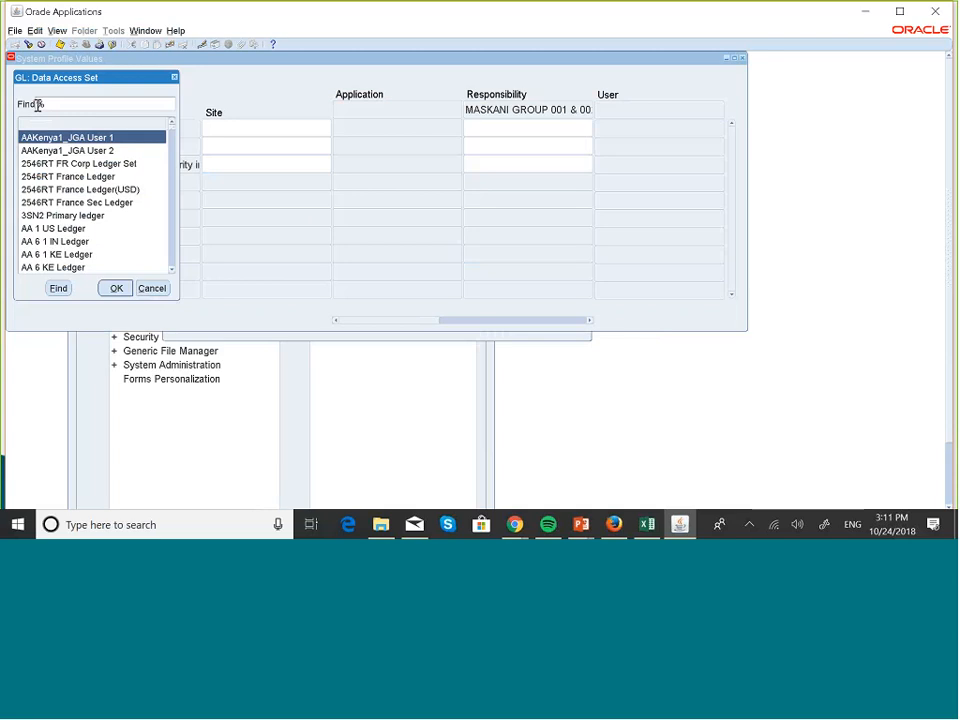
type("MASKA")
left_click(60, 289)
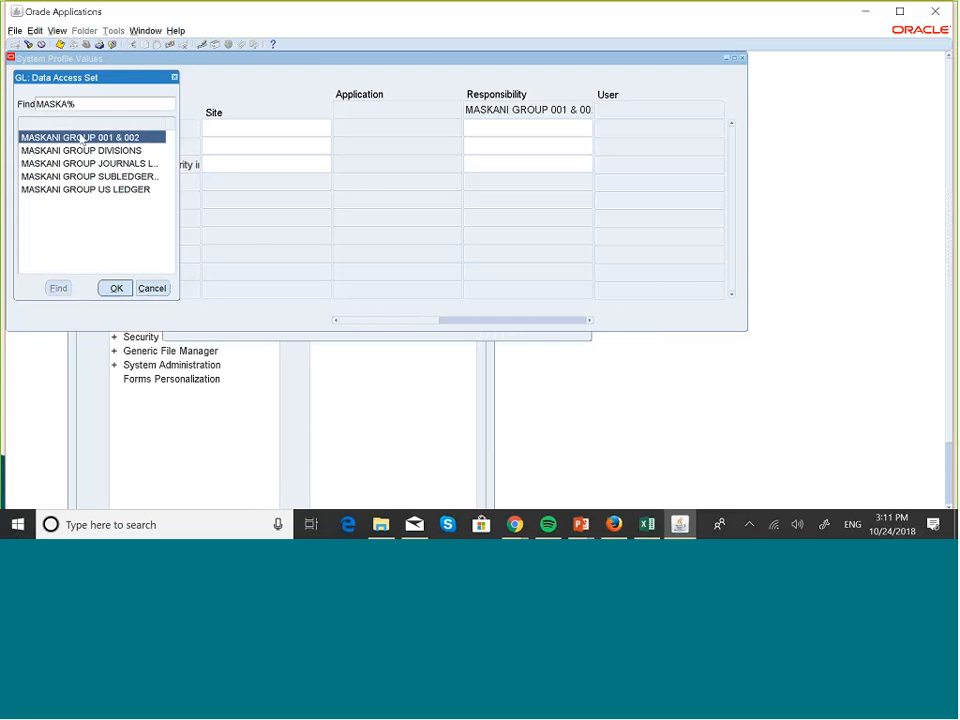
left_click(117, 288)
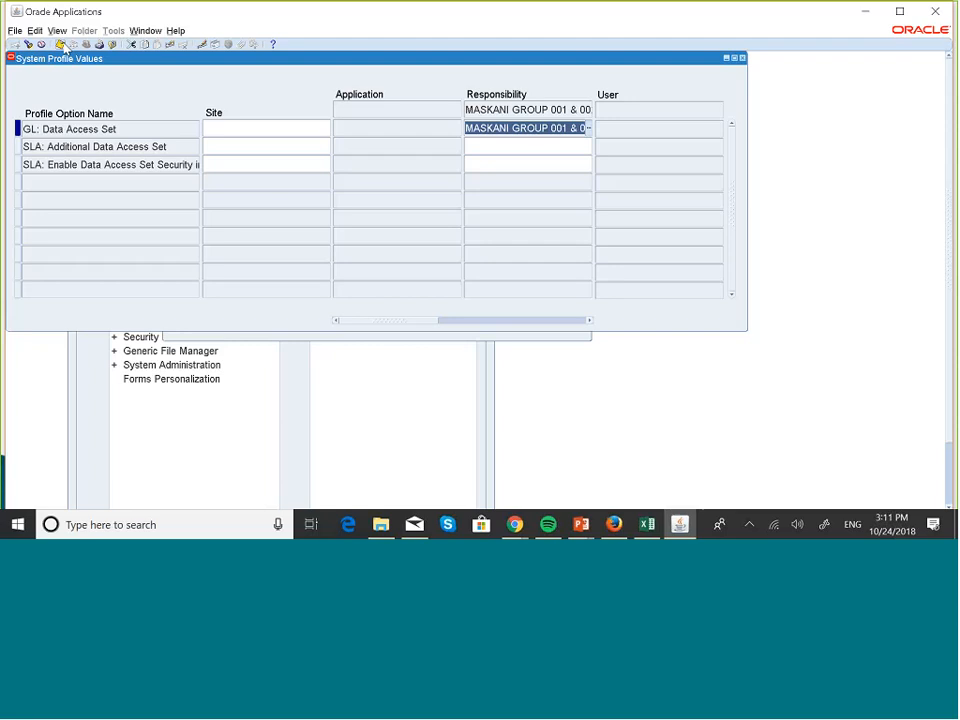
left_click(742, 58)
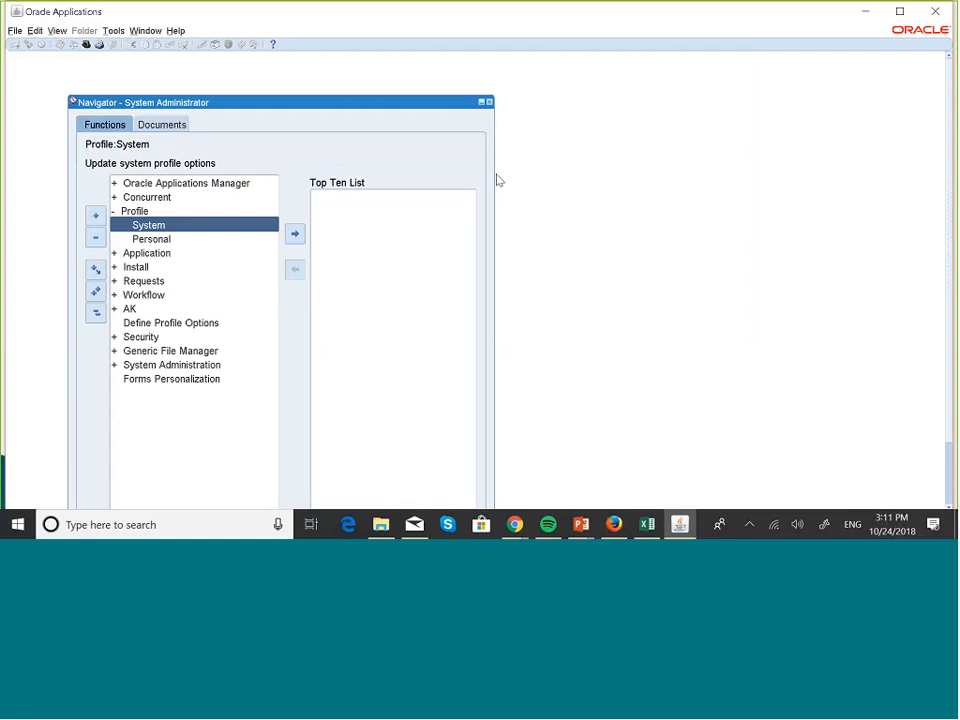
- Reopen the system profile values search and restrict it to the responsibility MASKANI GROUP DIVISIONS
key("Return")
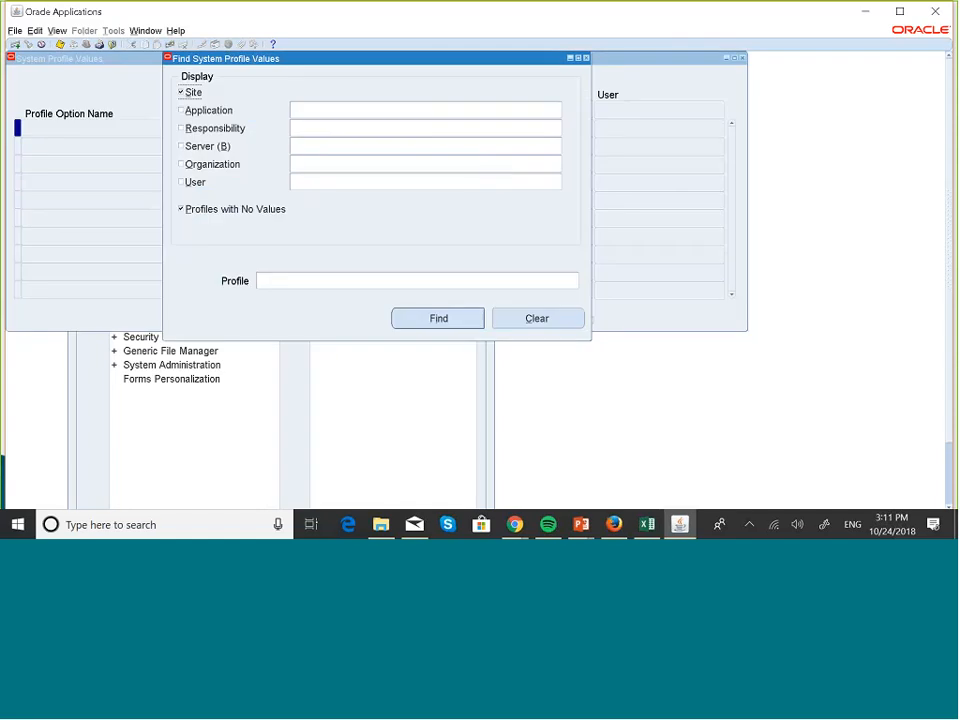
left_click(315, 128)
type("MASKA")
key("Tab")
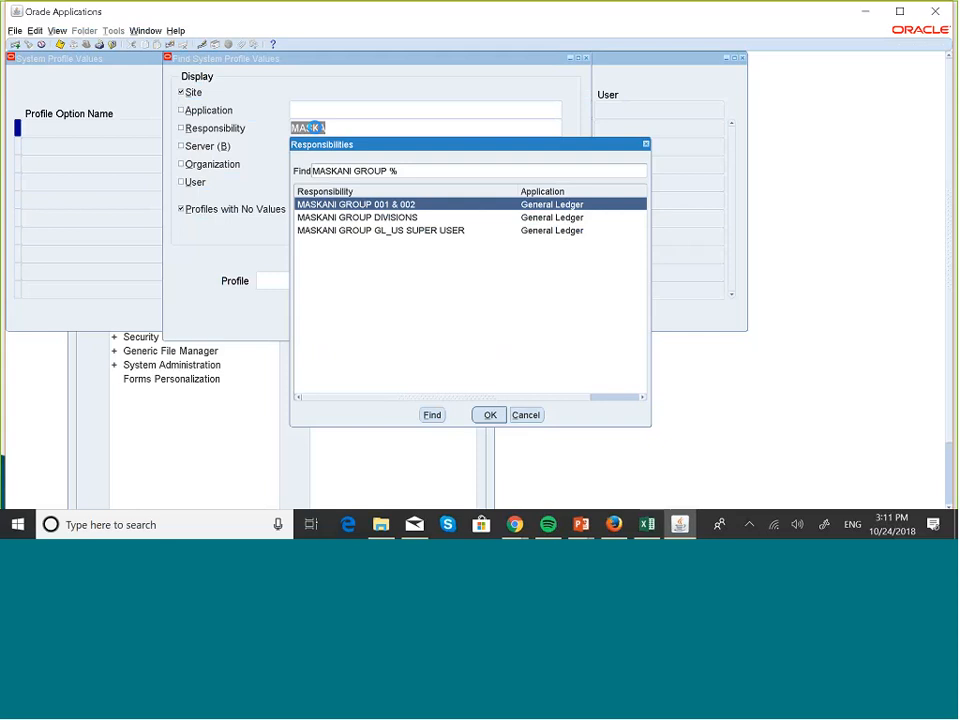
left_click(490, 415)
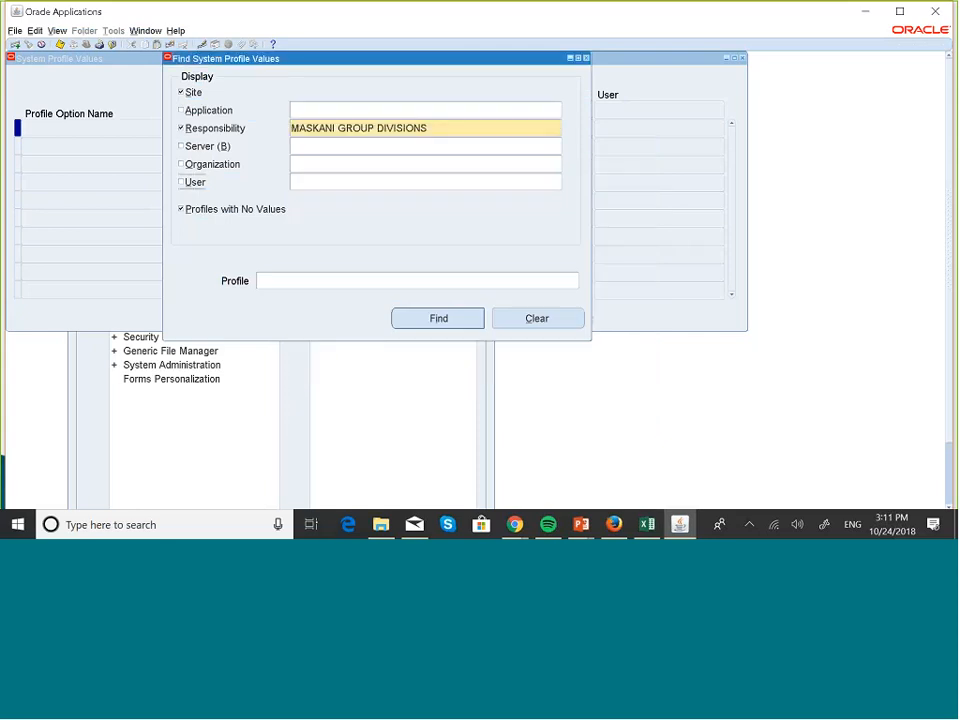
- Find the profile options matching %DATA%ACCE% for the MASKANI GROUP DIVISIONS responsibility
left_click(311, 281)
type("%DATA%ACCE")
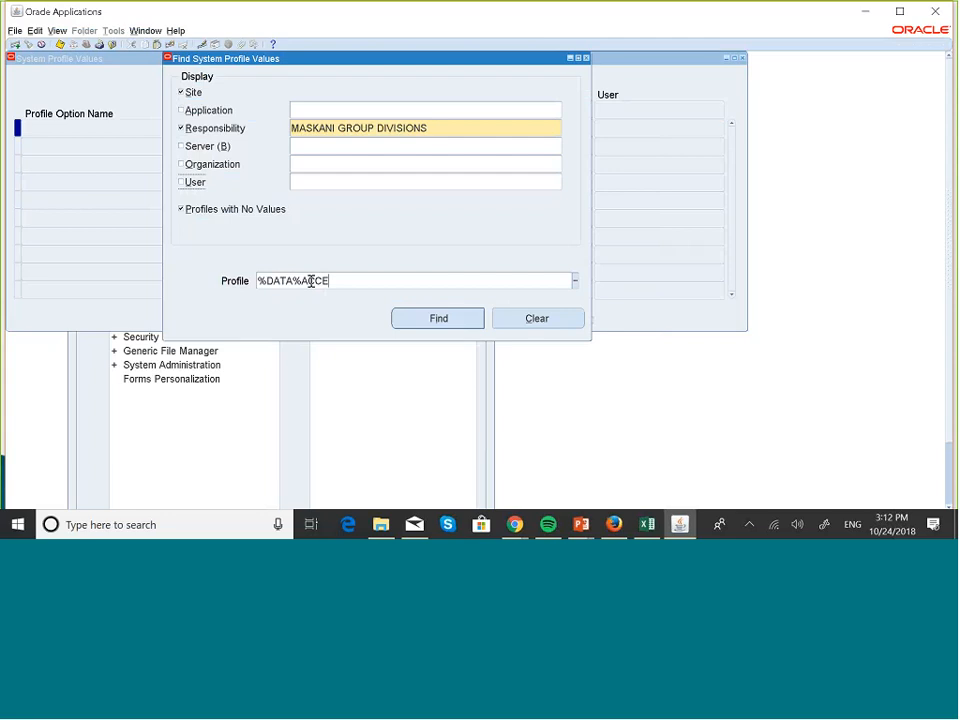
type("%")
left_click(441, 319)
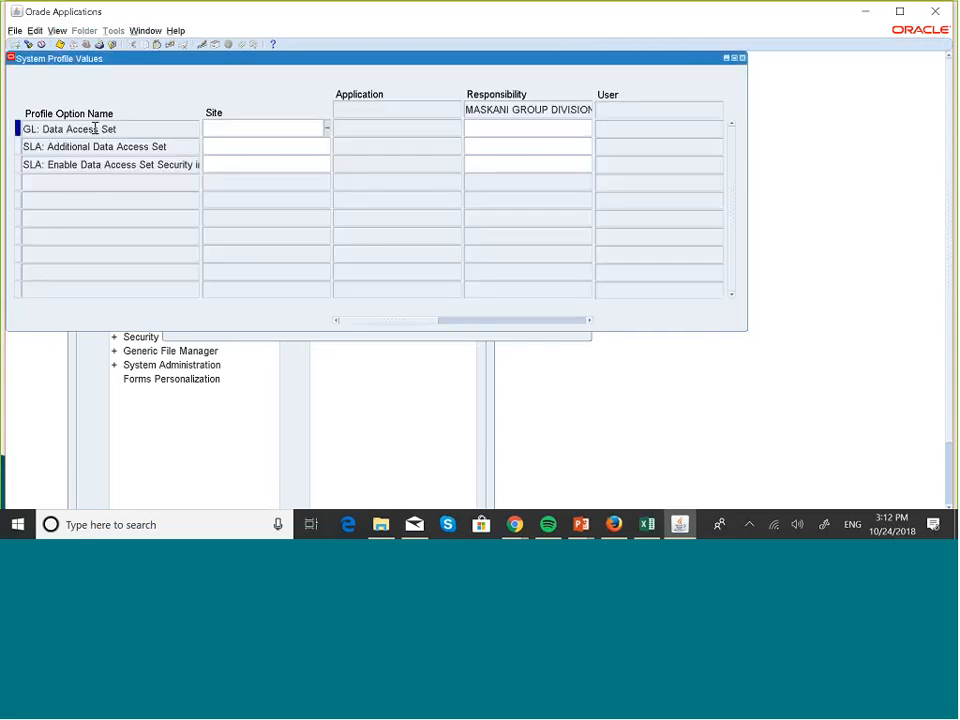
- Set GL: Data Access Set to MASKANI GROUP DIVISIONS at responsibility level, then save and close the profile values form
left_click(572, 129)
left_click(589, 129)
type("MASK%")
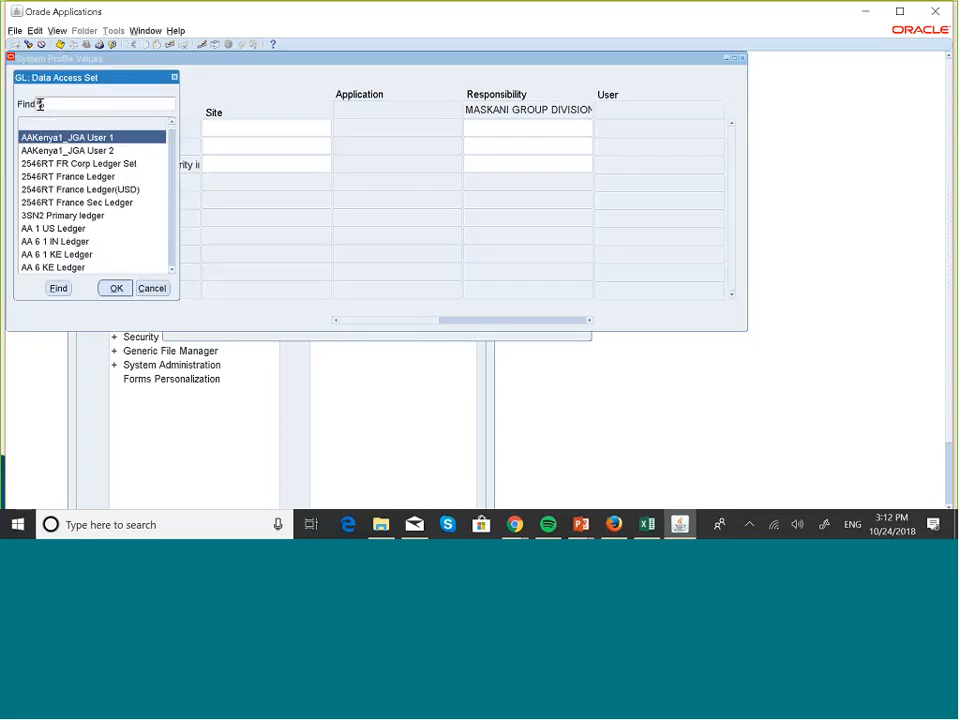
type("ASKA%")
left_click(66, 288)
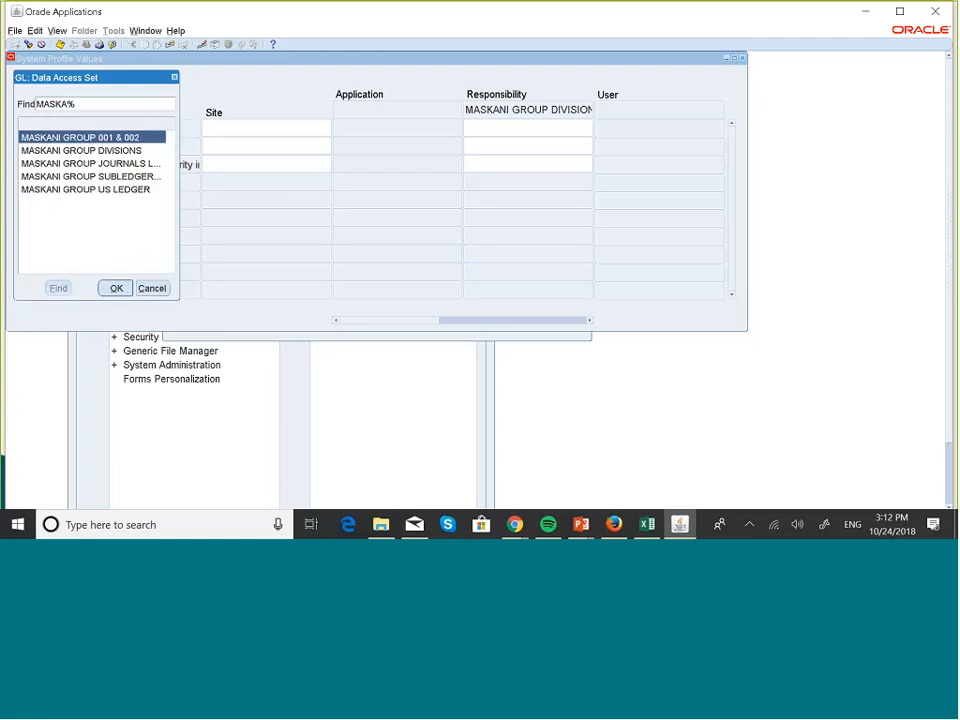
left_click(82, 151)
left_click(121, 289)
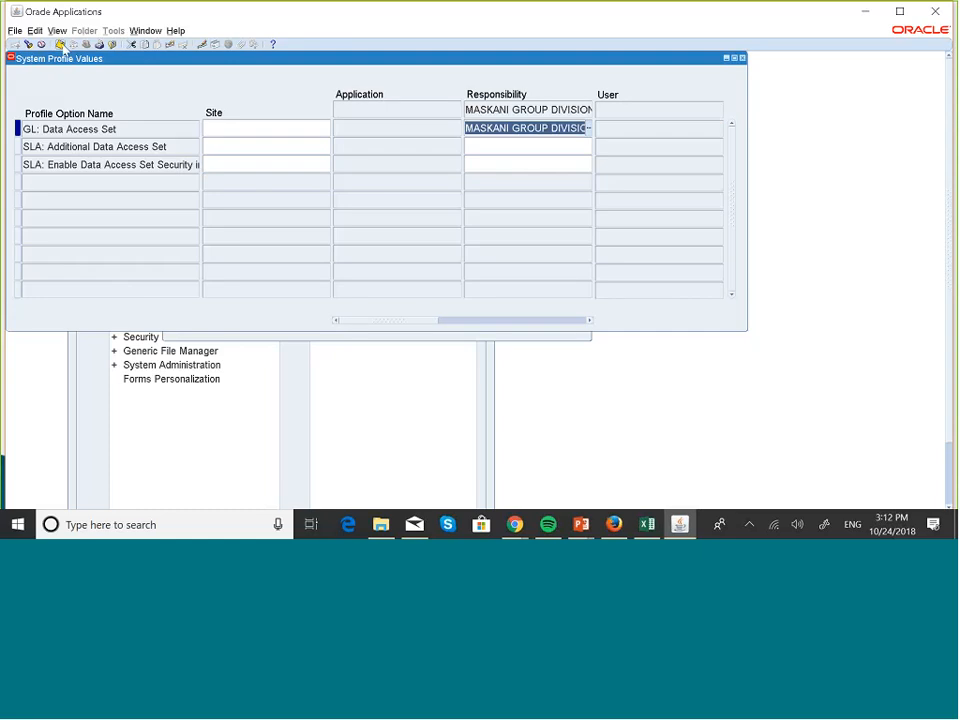
left_click(742, 58)
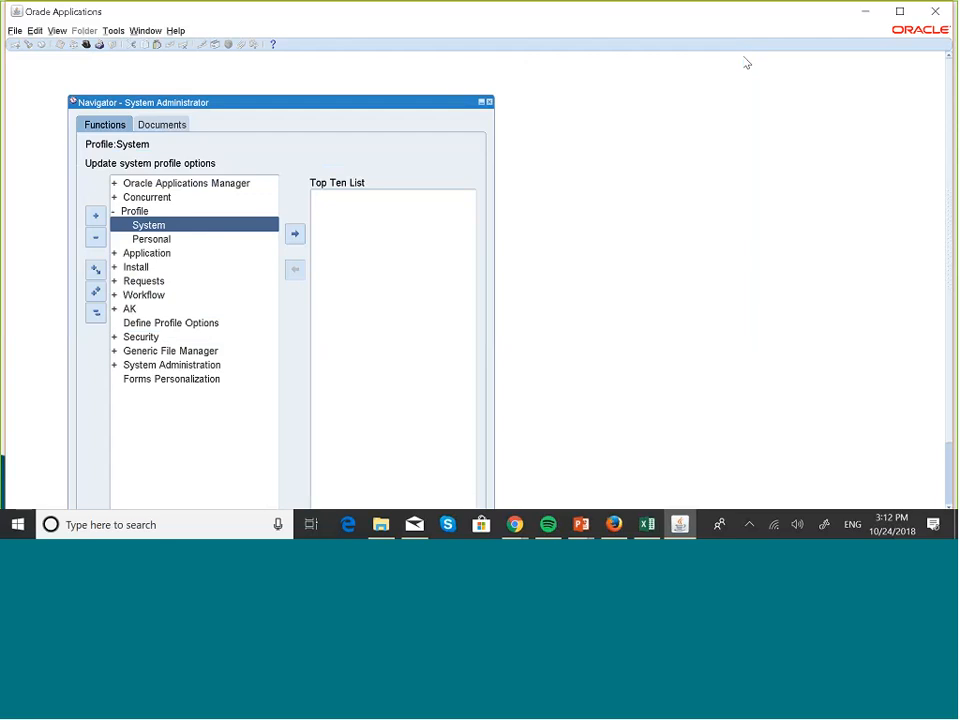
- Switch to the PowerPoint slide to review how user, responsibilities and data access sets connect, and return to Oracle Applications
key("super+Tab")
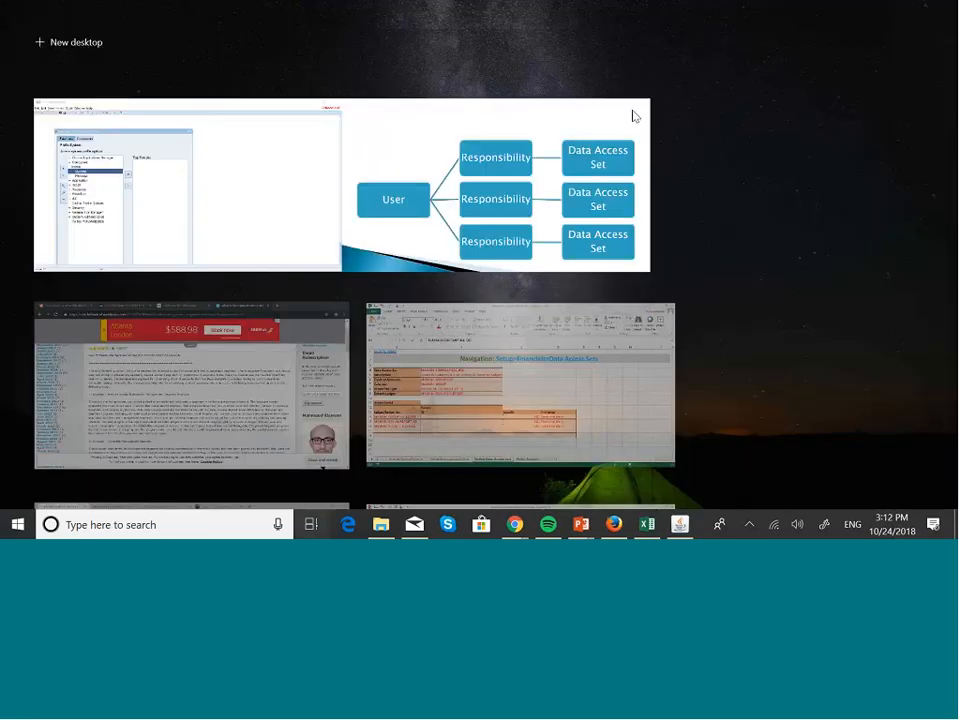
left_click(602, 133)
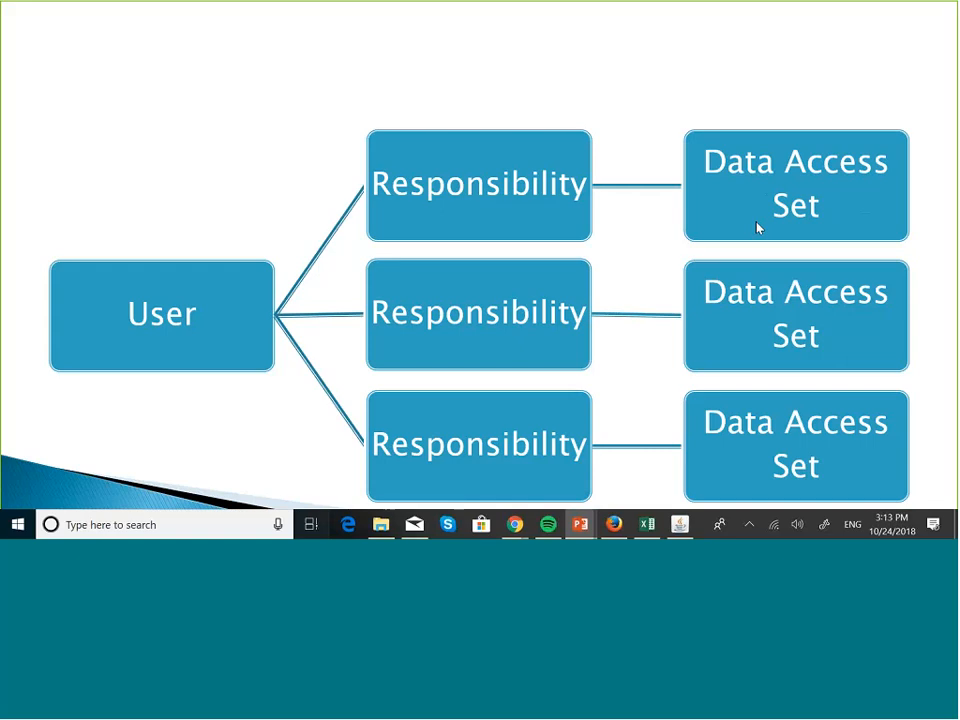
key("super+Tab")
left_click(396, 118)
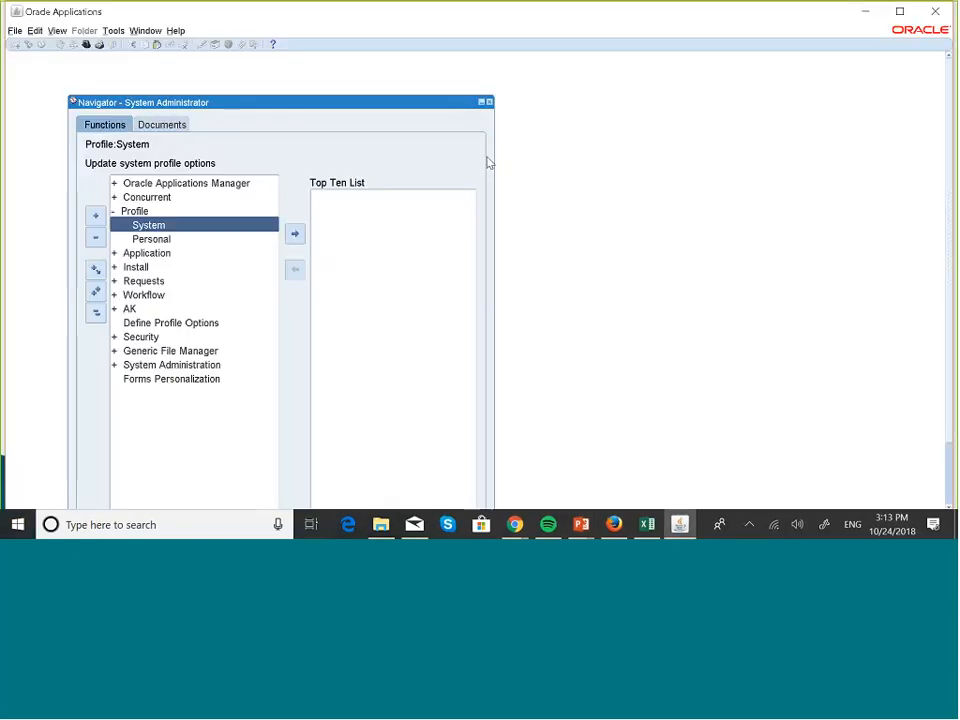
- Open the list for switching responsibility and look through the responsibilities available to the user
left_click(15, 31)
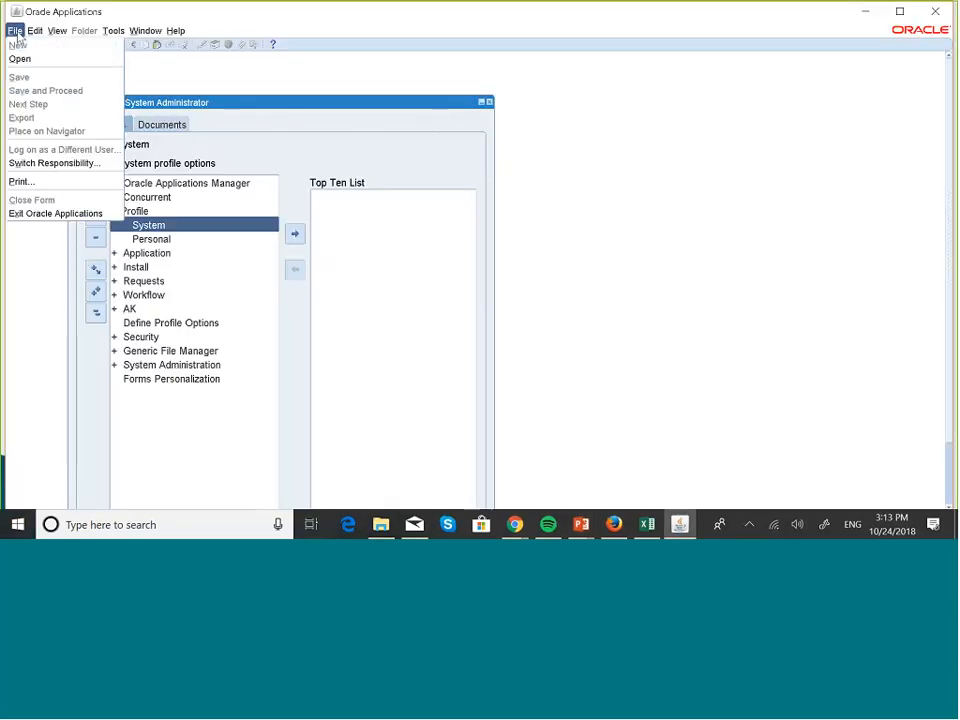
left_click(87, 164)
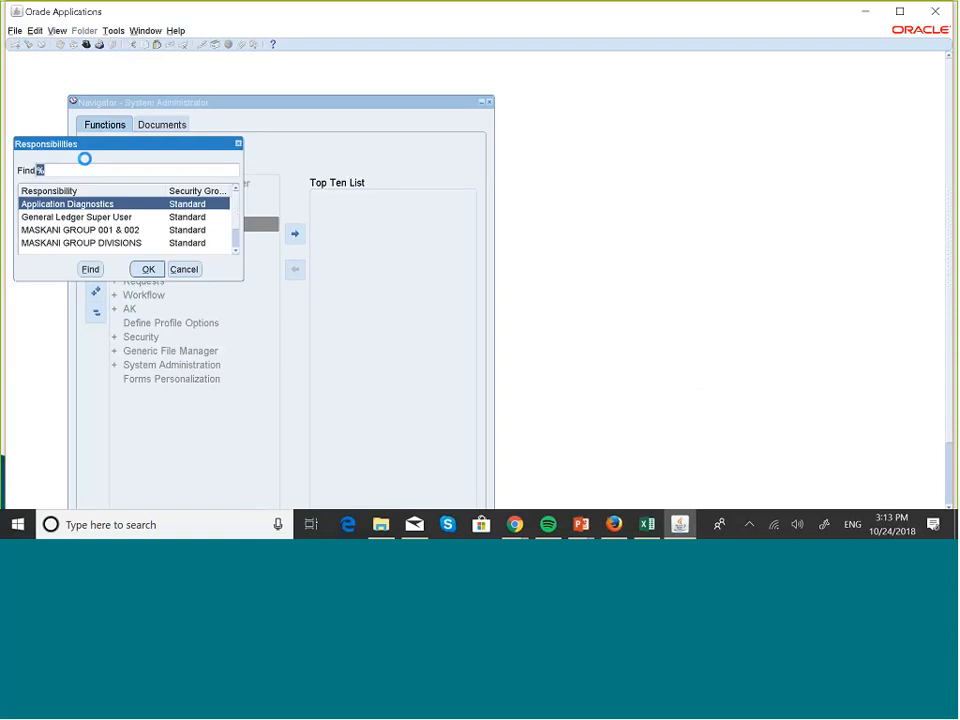
left_click(236, 251)
left_click(236, 252)
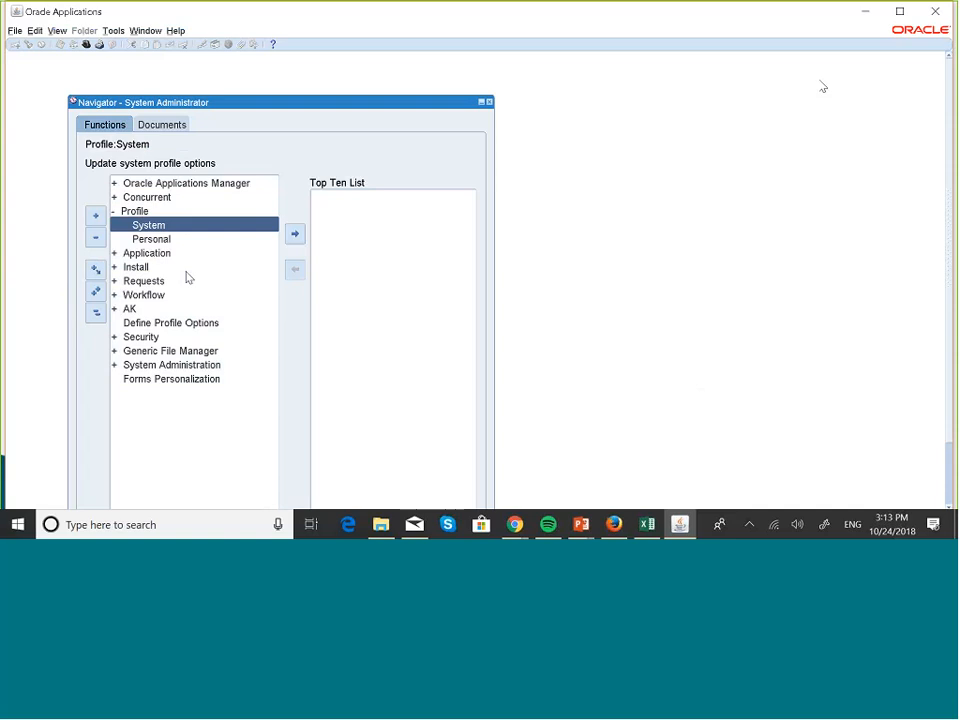
- Close the Oracle Applications forms window, switch to the Firefox home page and log out of E-Business Suite
left_click(936, 11)
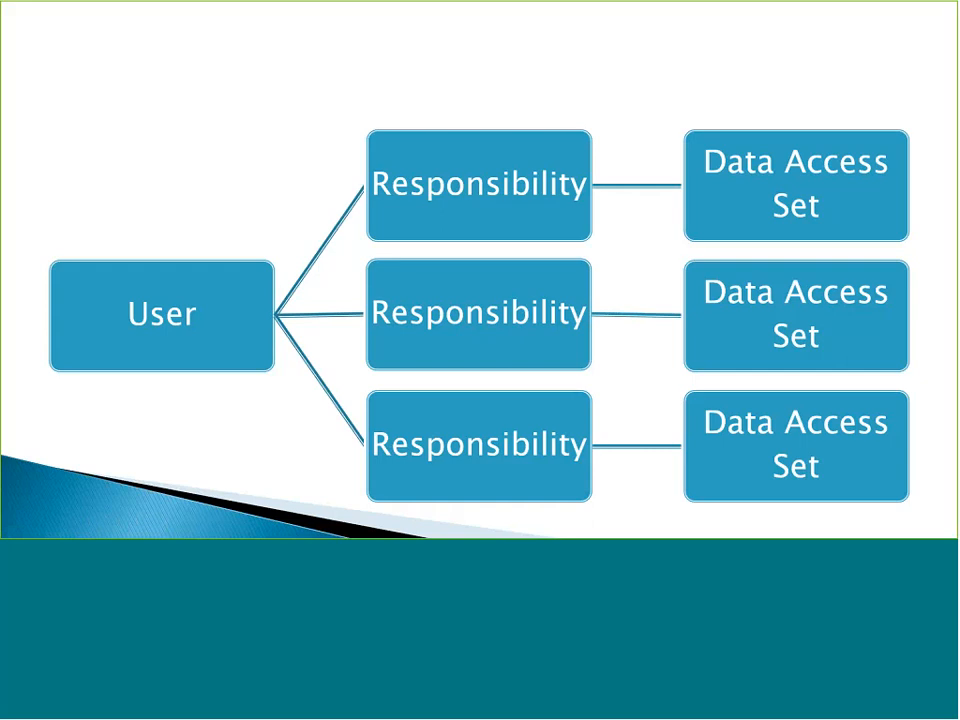
key("alt+Tab")
key("super+Tab")
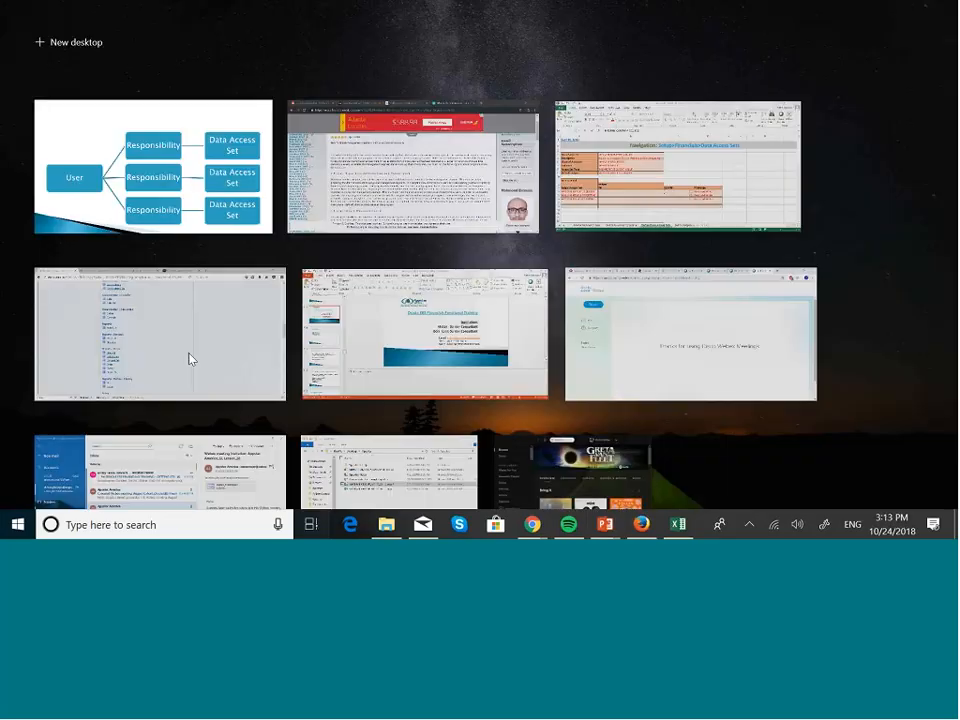
left_click(190, 360)
scroll(646, 260, "up", 5)
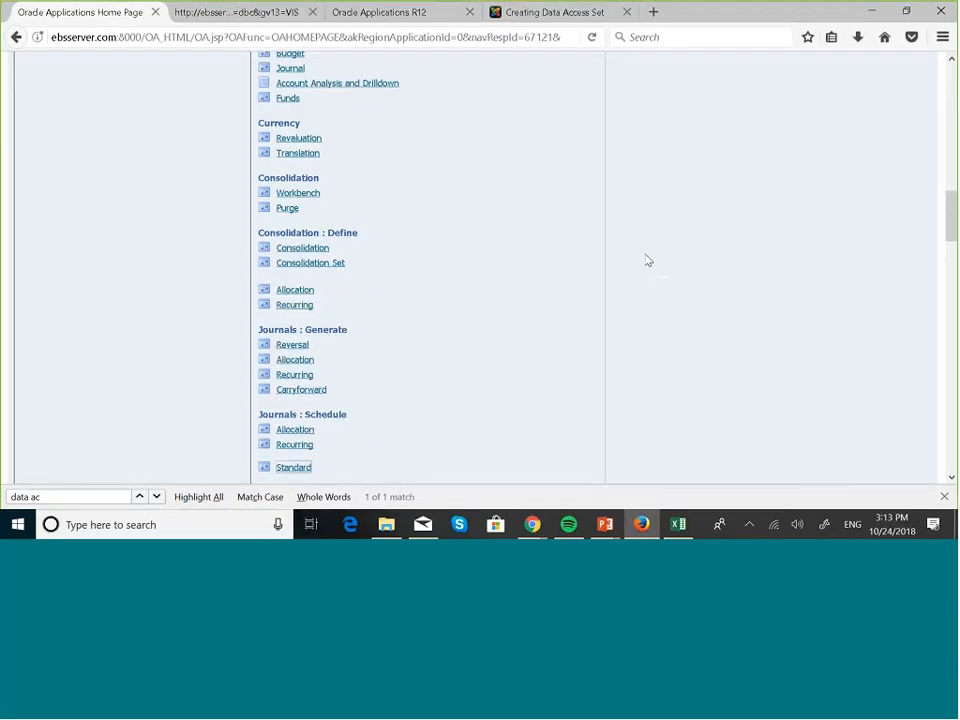
scroll(646, 260, "up", 5)
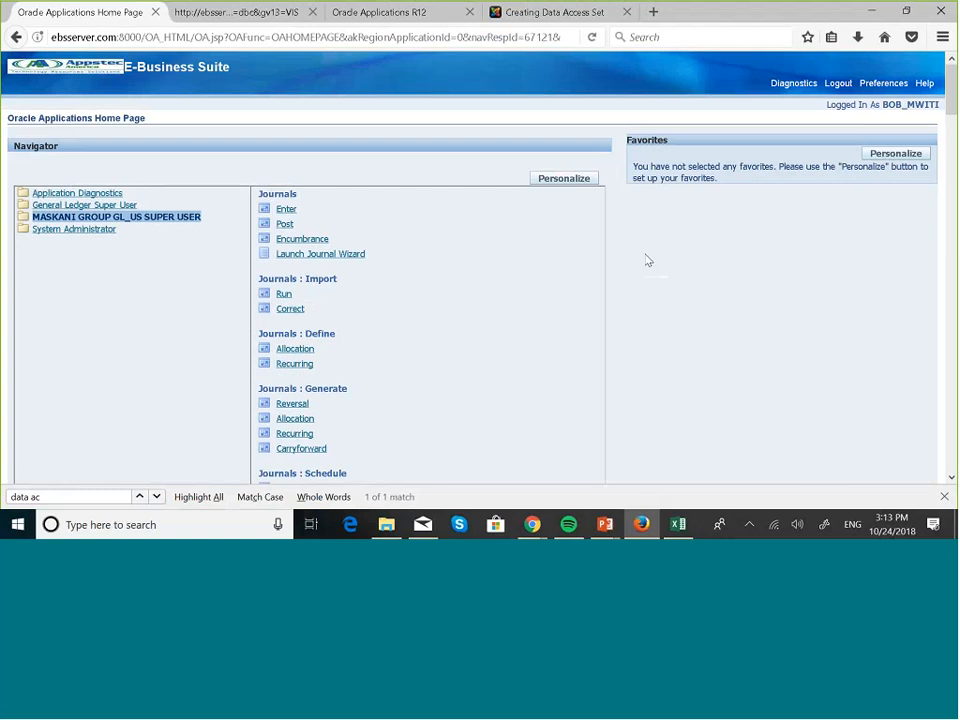
left_click(830, 86)
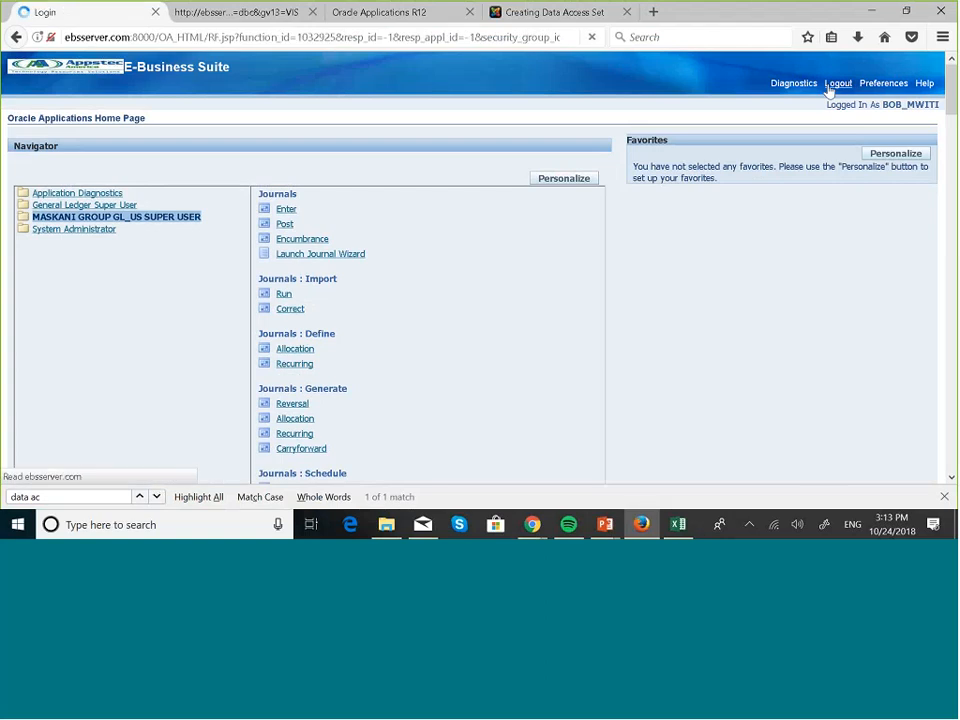
- Log back in to E-Business Suite with the same user's saved user name
left_click(430, 150)
type("BO")
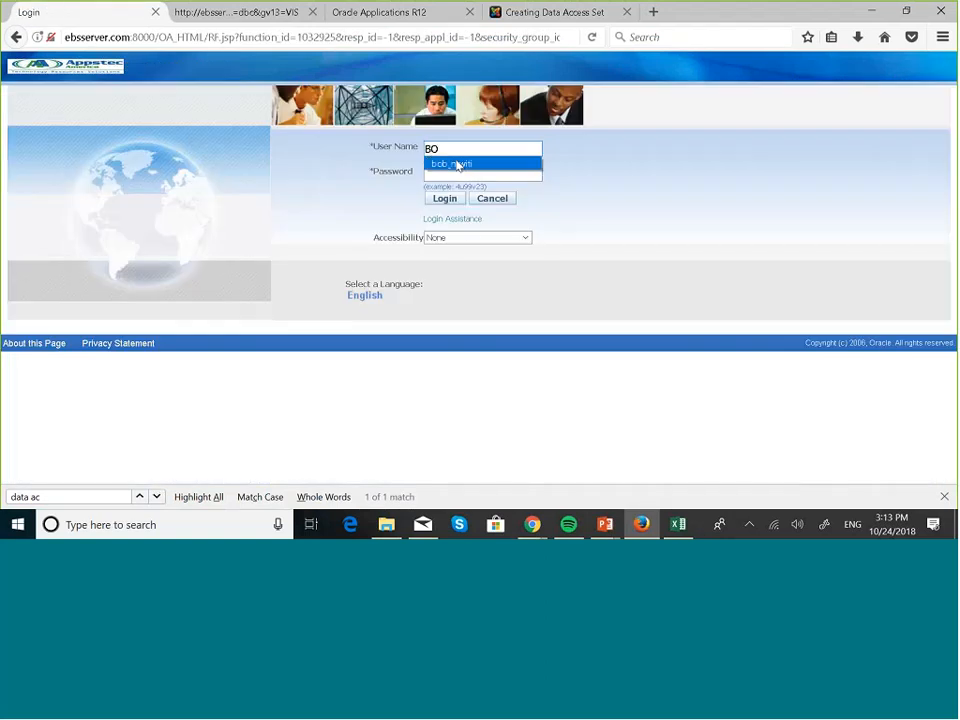
left_click(457, 165)
left_click(446, 200)
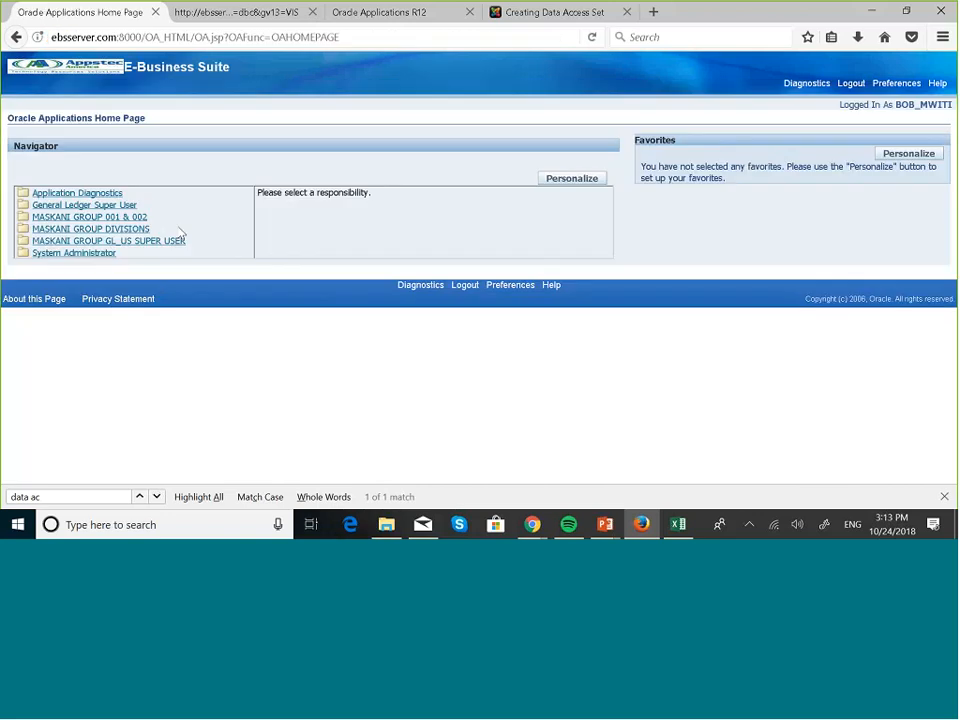
- Start a new journal under the MASKANI GROUP 001 & 002 responsibility
left_click(123, 219)
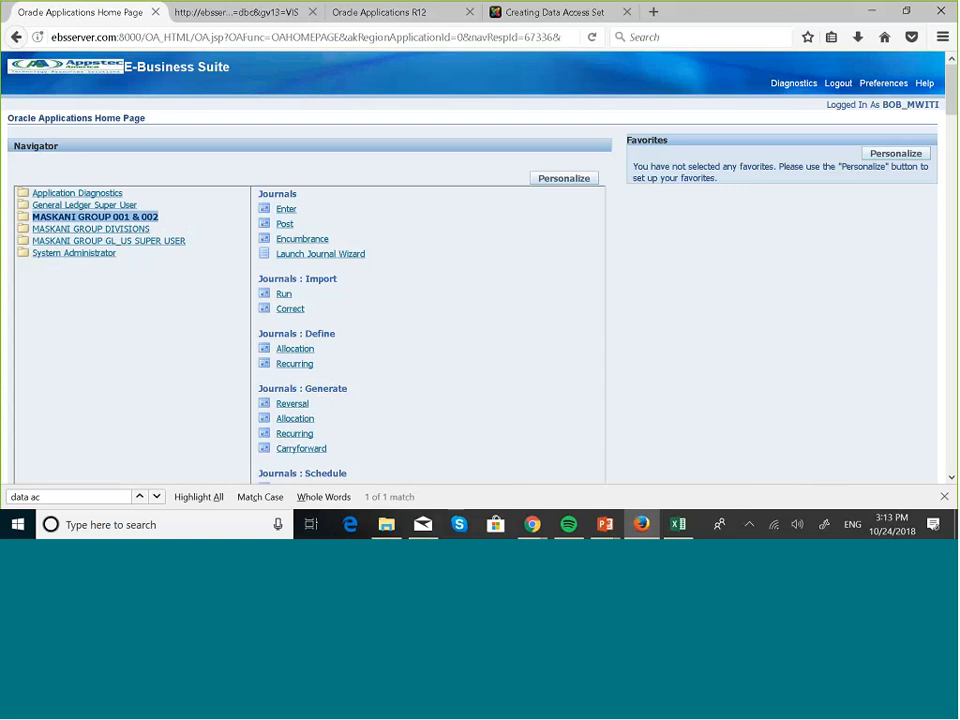
left_click(283, 210)
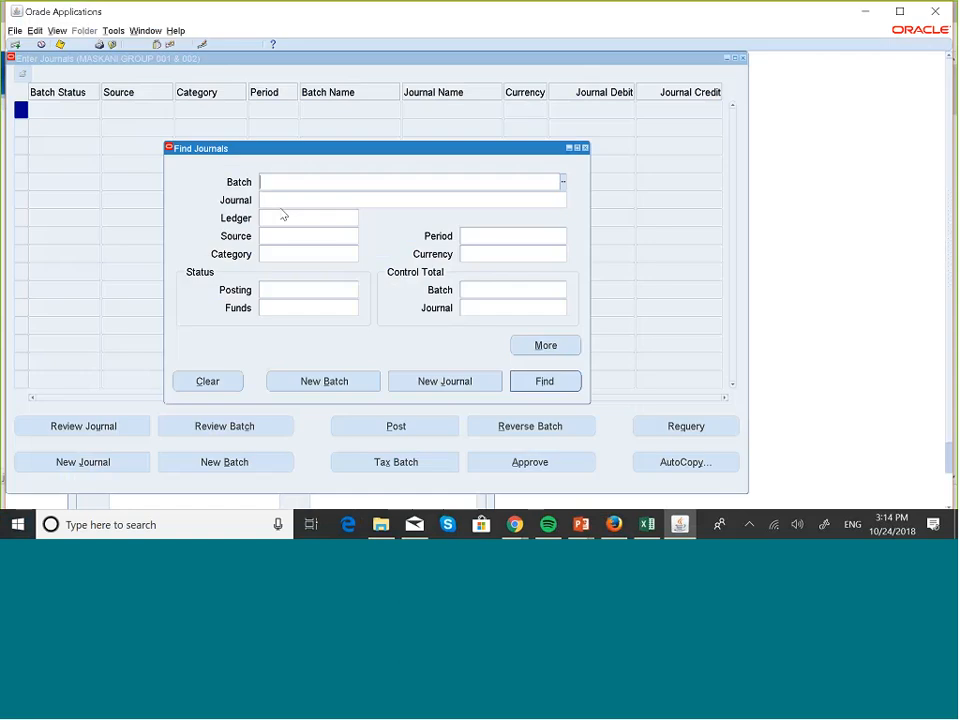
left_click(452, 381)
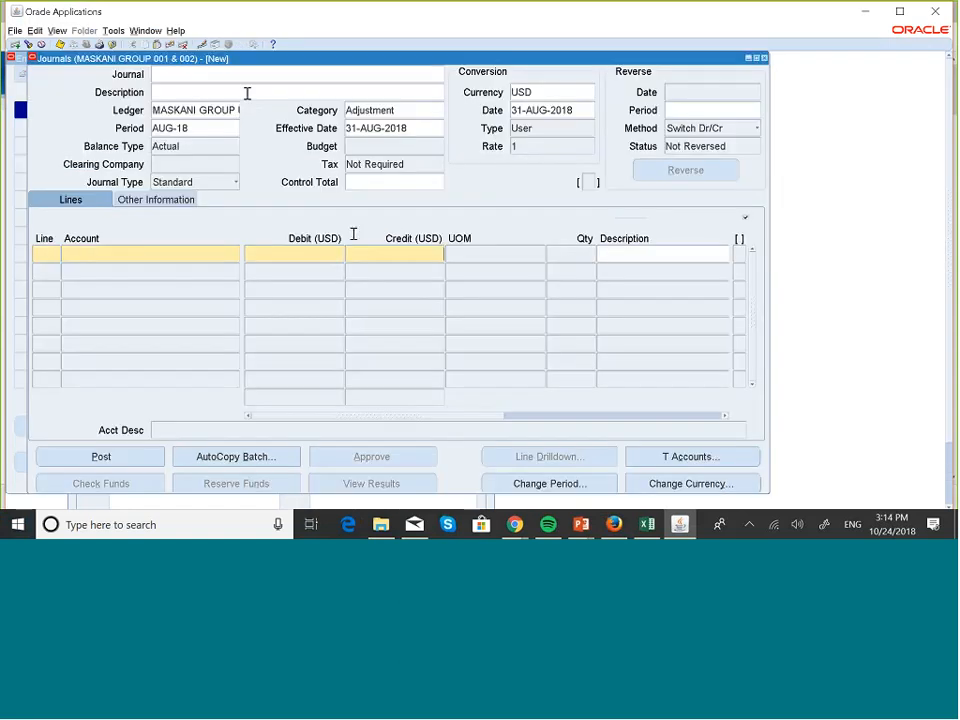
- Name the new journal Data Access Set Test
left_click(208, 77)
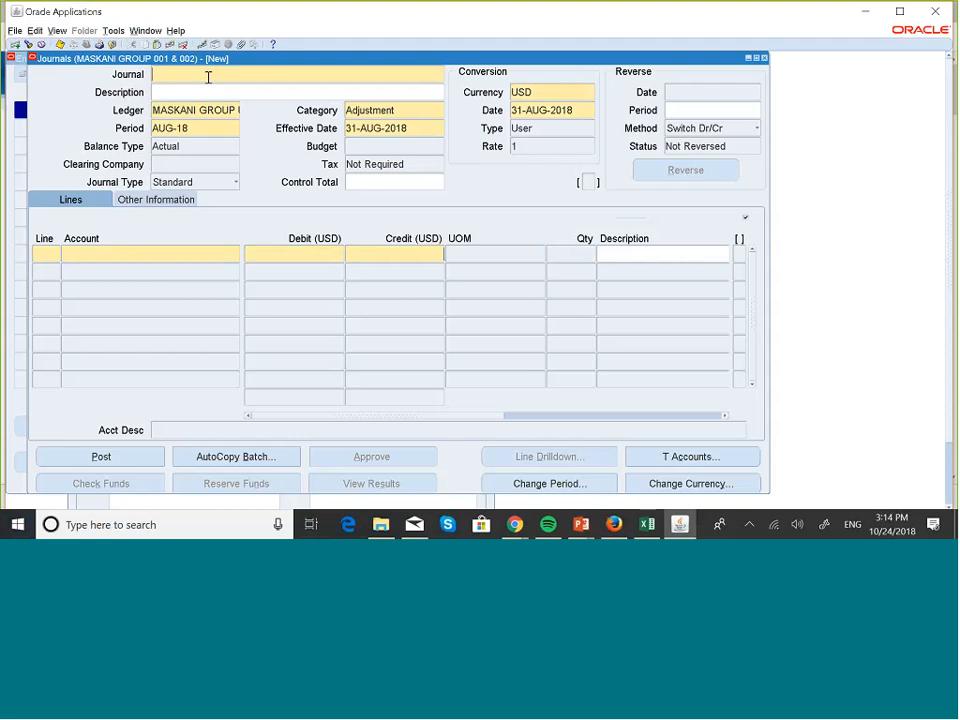
key("Caps_Lock")
type("Data A")
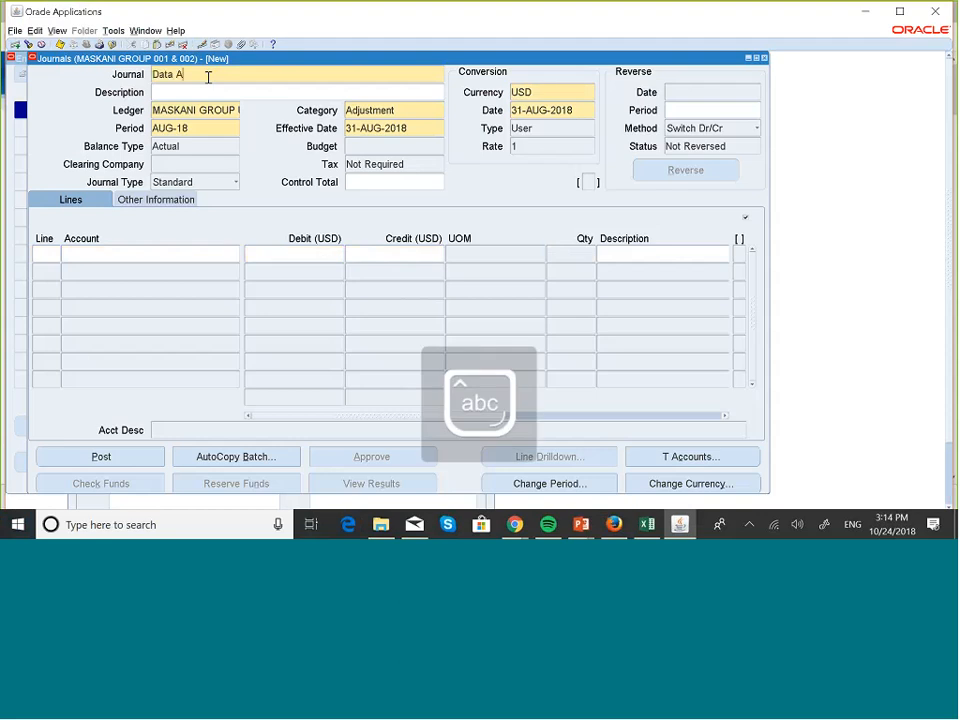
type("ccess")
key("Caps_Lock")
type("S")
key("Caps_Lock")
type("et Test")
- Add journal line 10 and pick company 001 Maskani Developers for its account
left_click(47, 252)
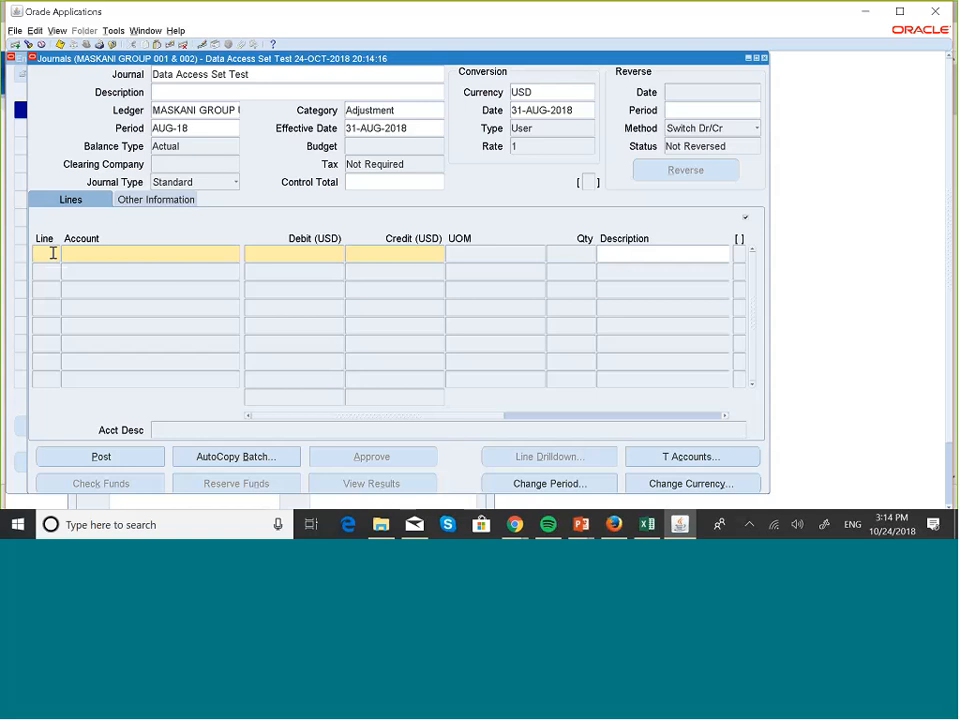
type("10")
left_click(95, 256)
left_click(237, 258)
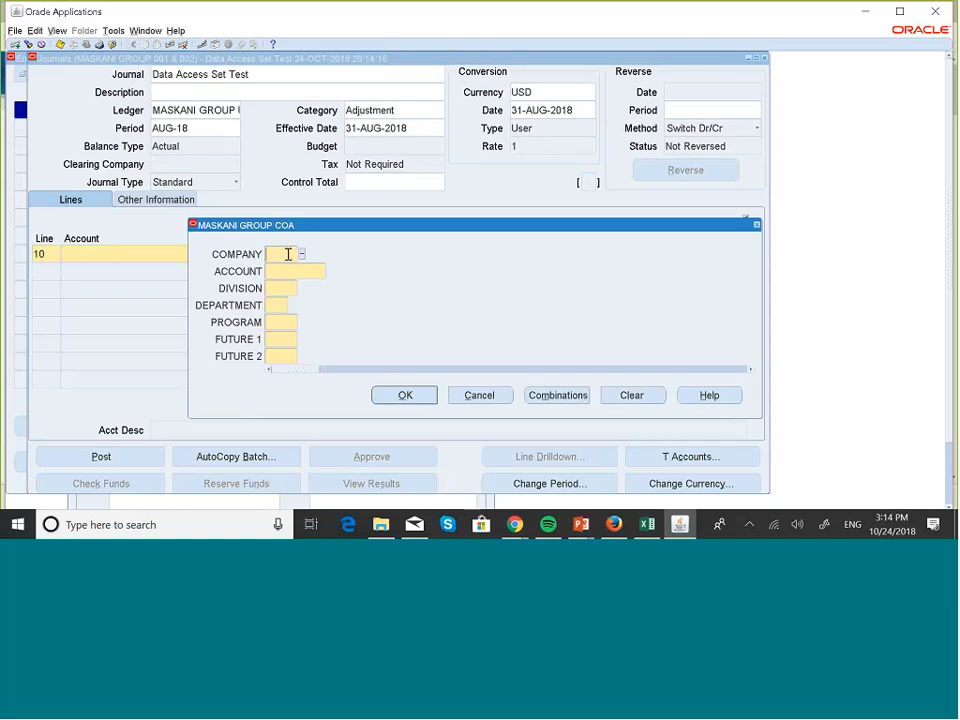
type("00")
key("Tab")
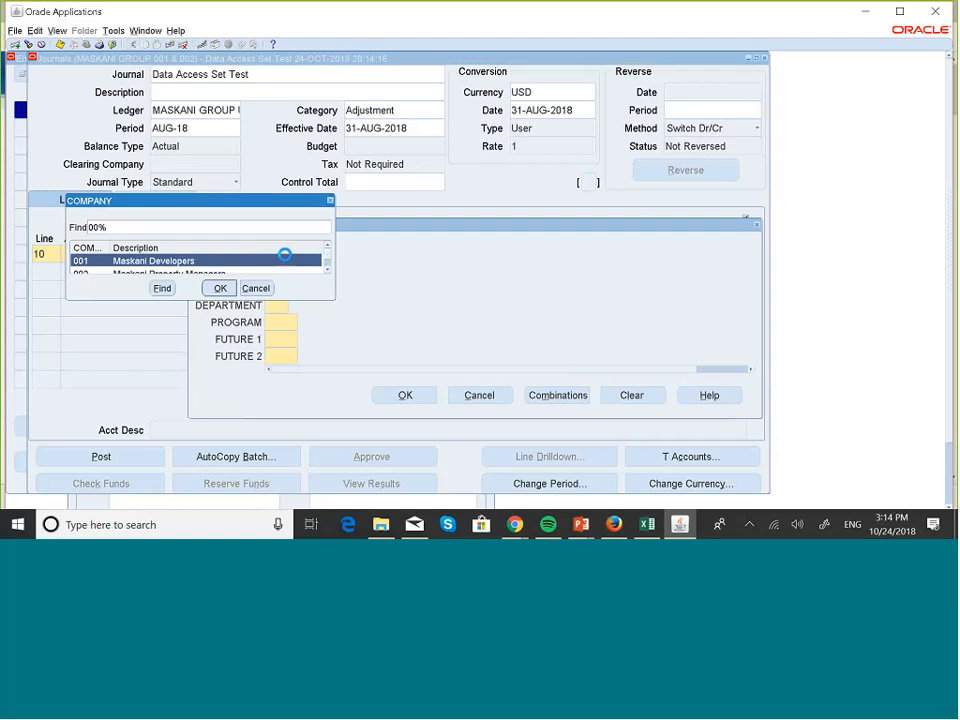
left_click(220, 288)
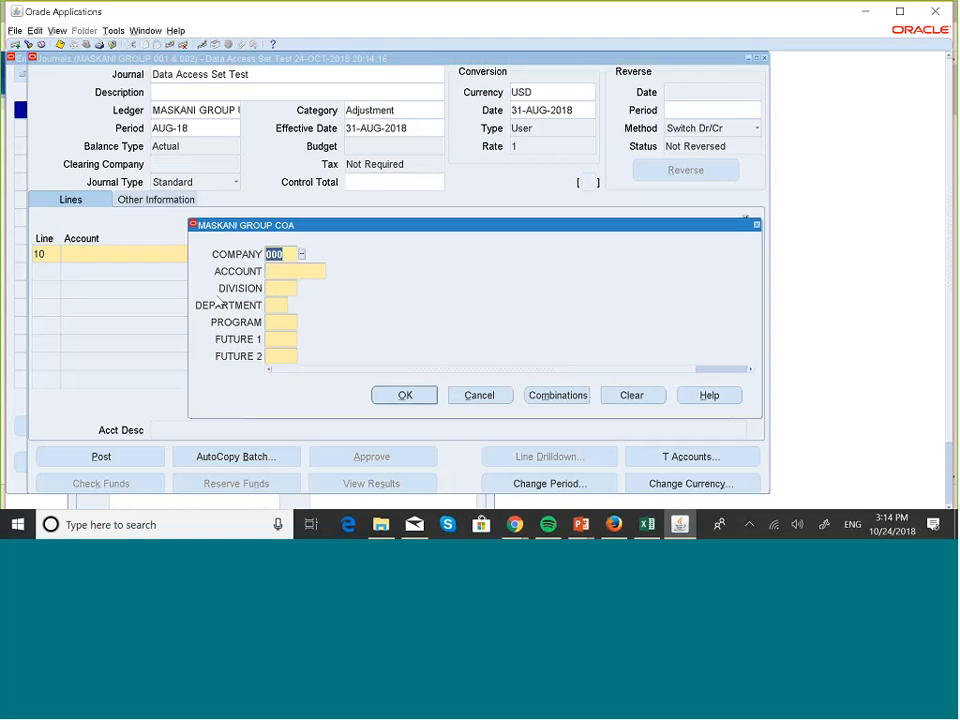
- Choose account 001000 Cash and division 100 Industrial Plants for line 10
left_click(299, 270)
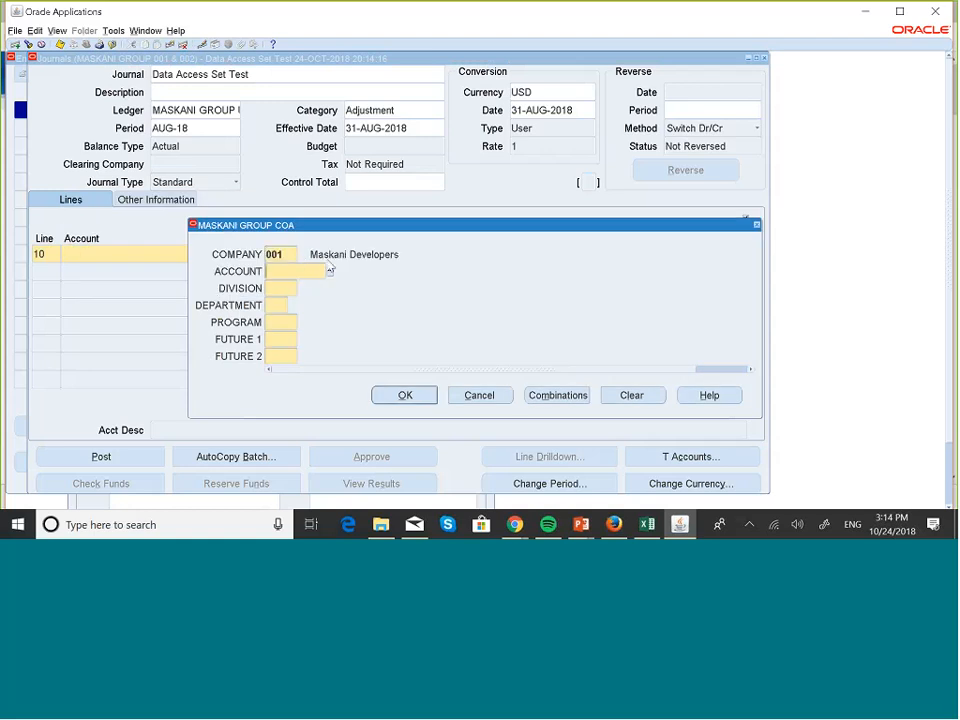
left_click(331, 272)
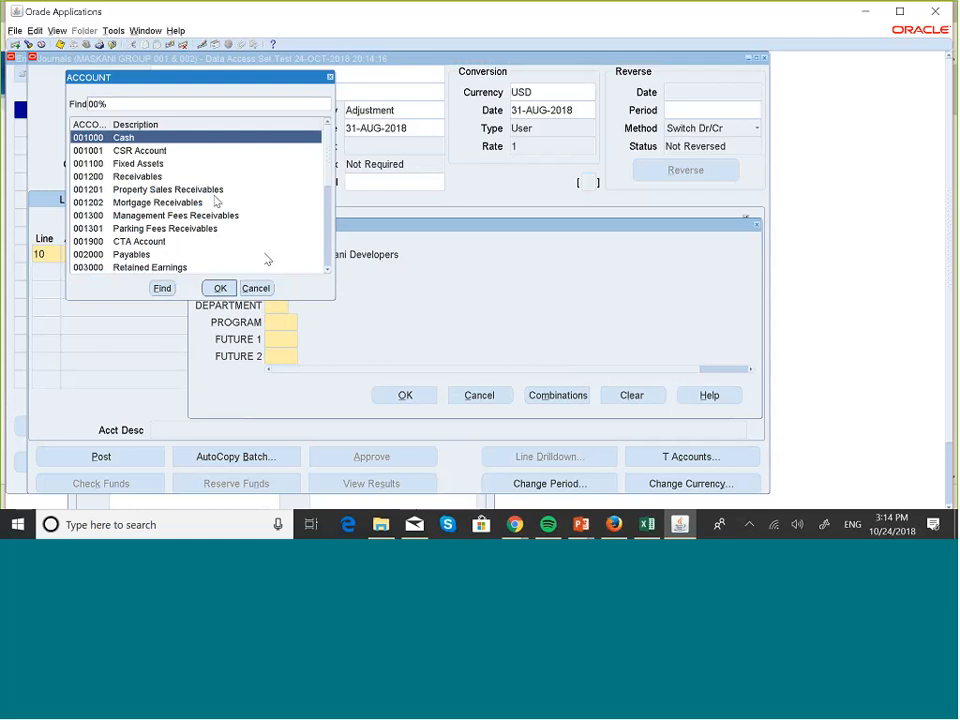
key("Return")
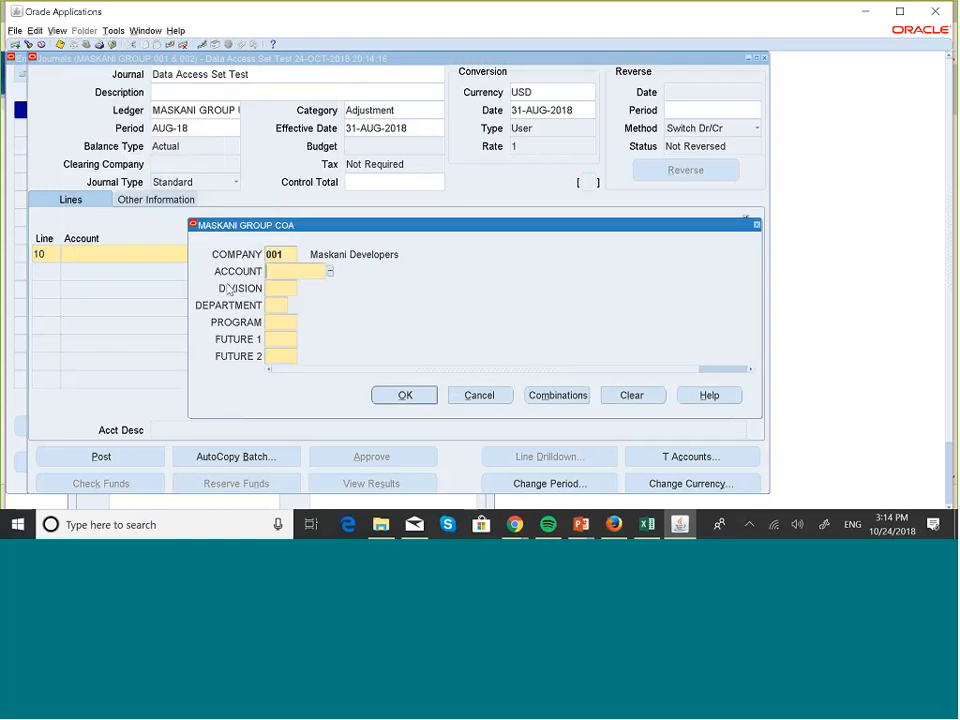
left_click(302, 288)
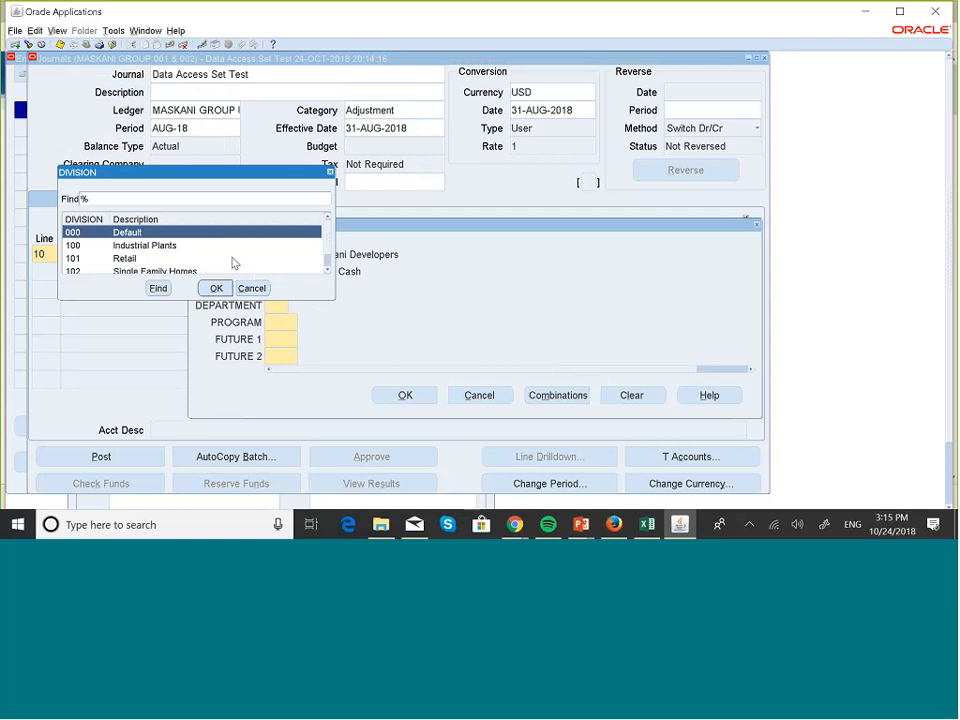
left_click(171, 246)
left_click(216, 288)
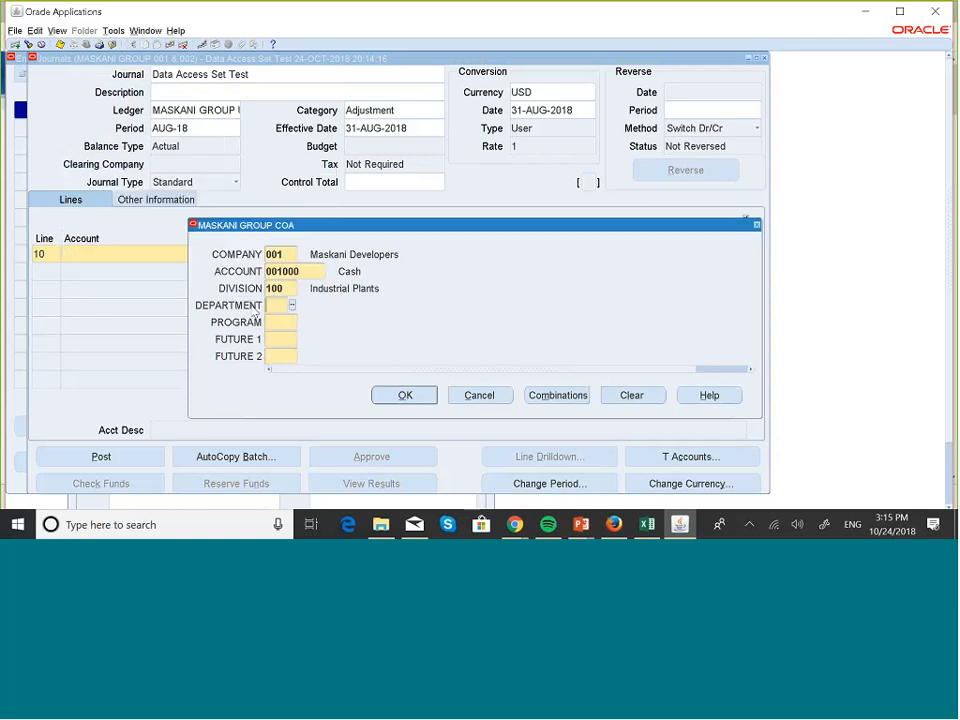
- Complete line 10's account combination with department 00, program 000, Future 1 000 and Future 2 000, and accept it
type("00")
key("Tab")
type("0")
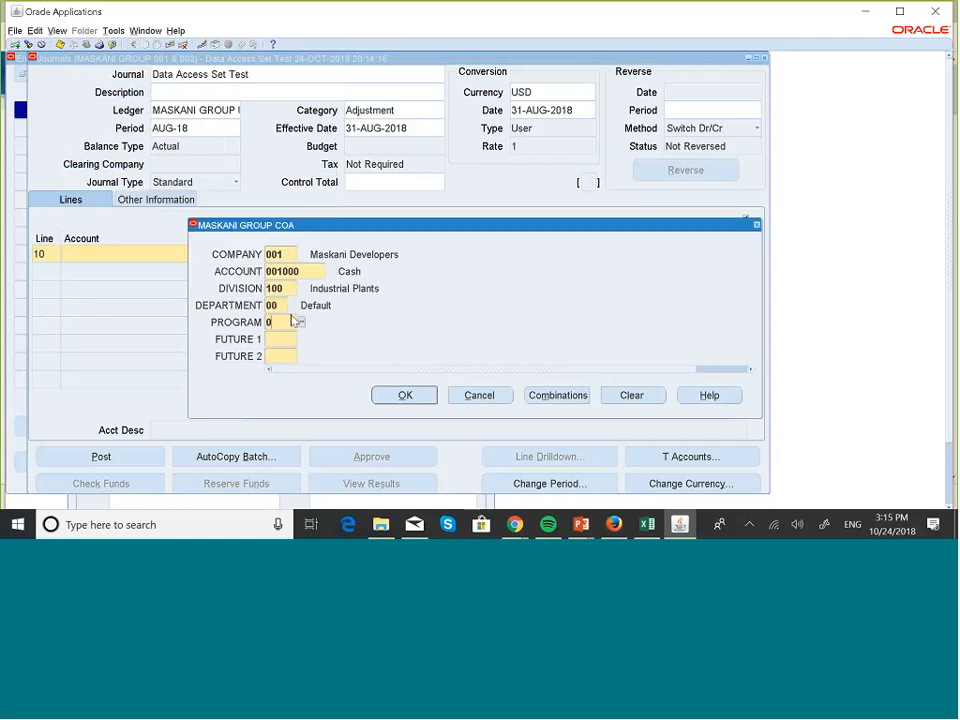
type("00")
key("Tab")
type("000")
key("Tab")
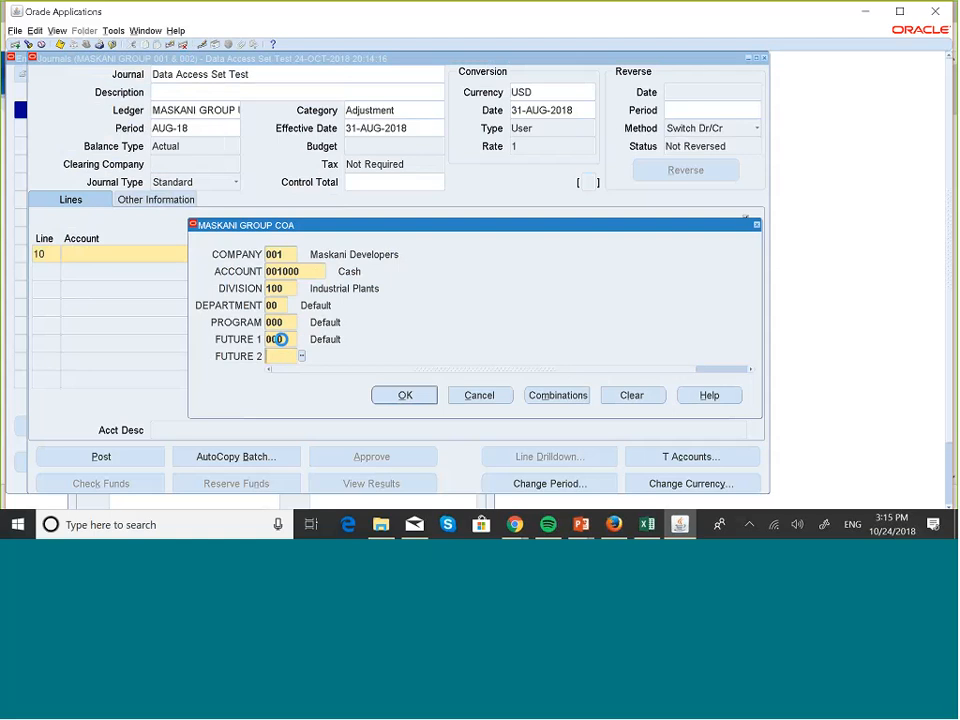
type("000")
key("Tab")
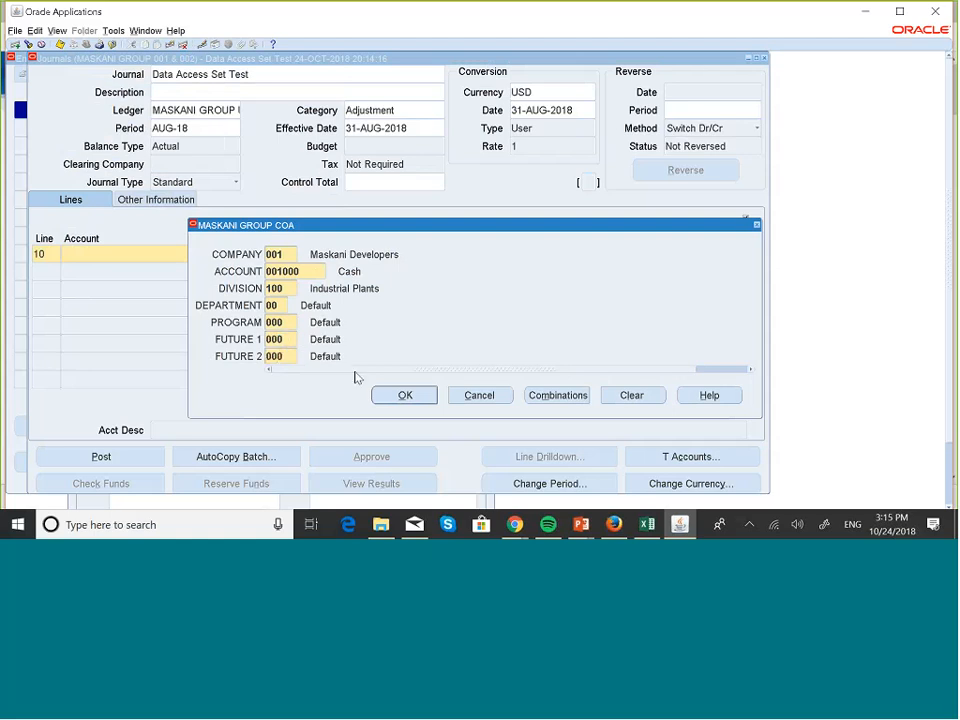
left_click(400, 395)
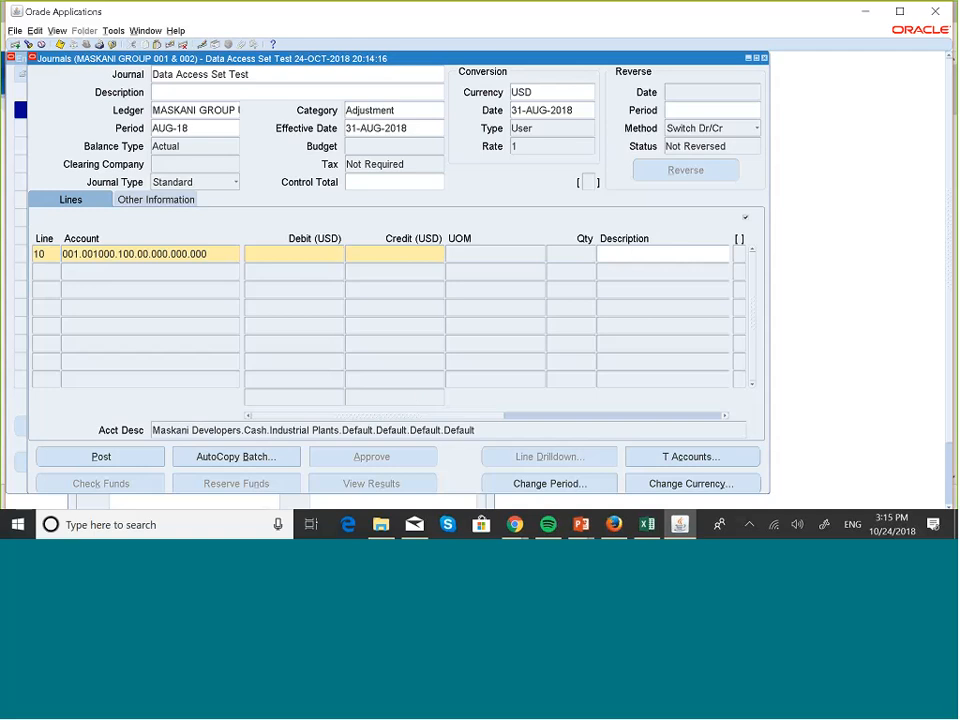
- Clear line 10's account combination and select company 002 Maskani Property Managers instead
left_click(221, 254)
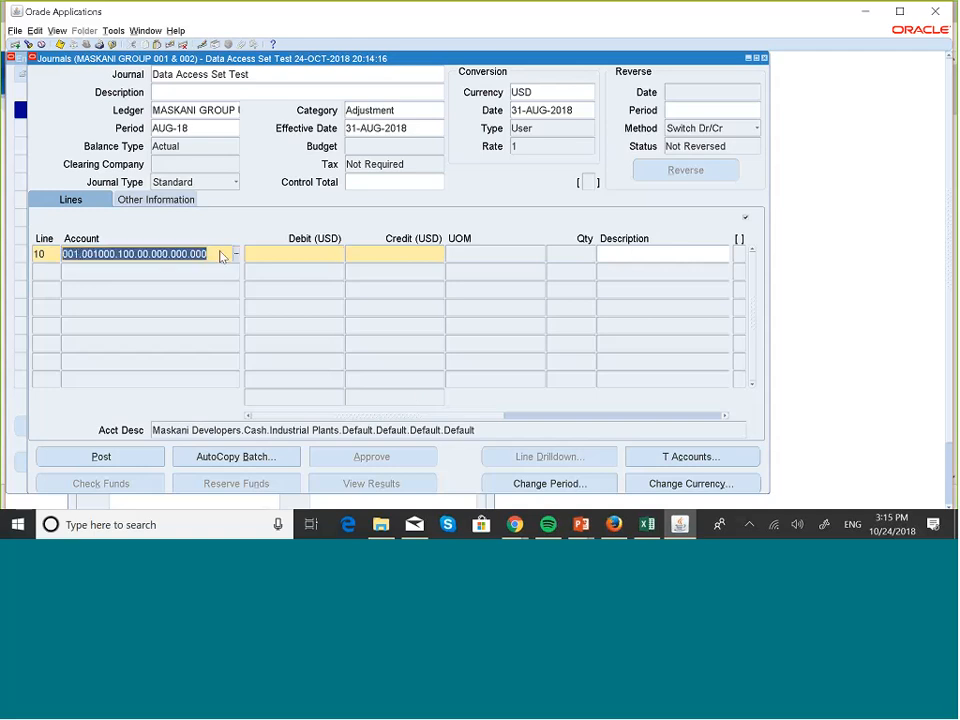
key("BackSpace")
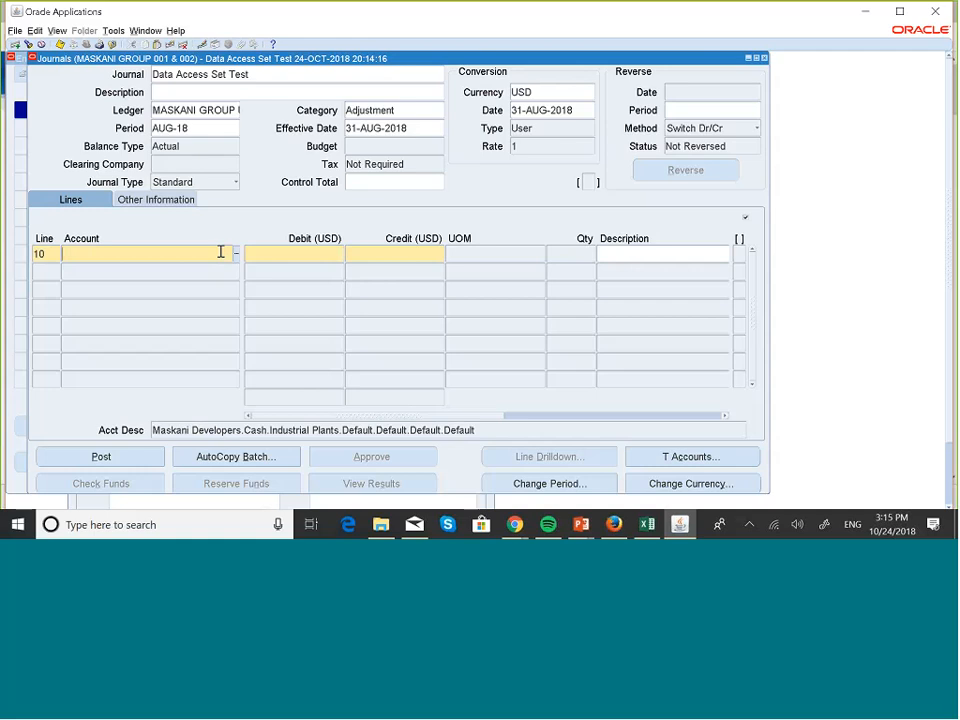
left_click(237, 257)
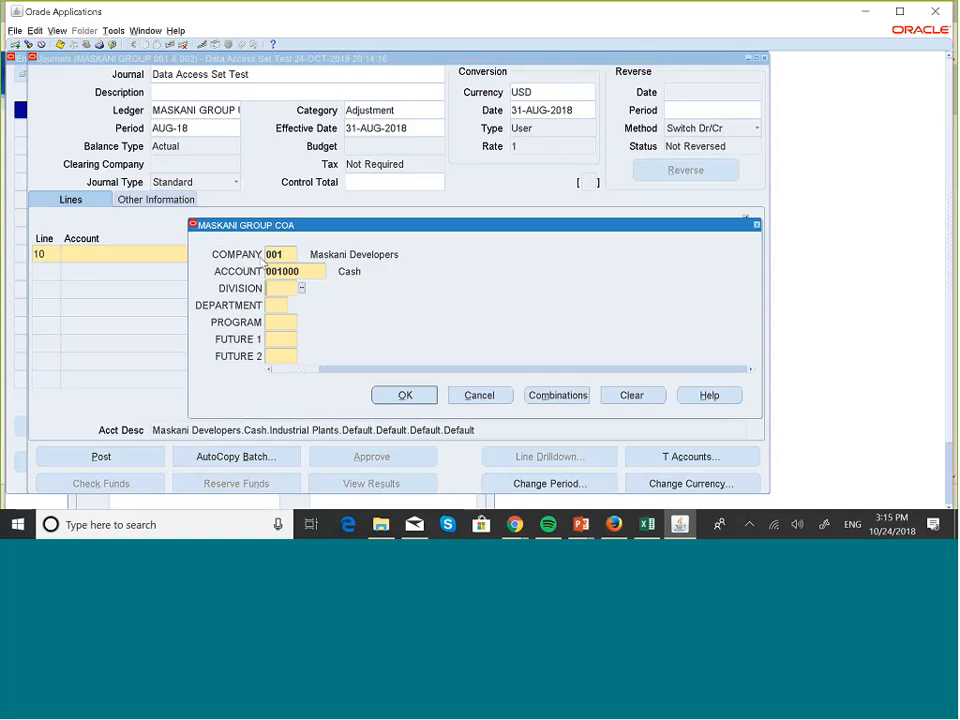
key("BackSpace")
left_click(302, 256)
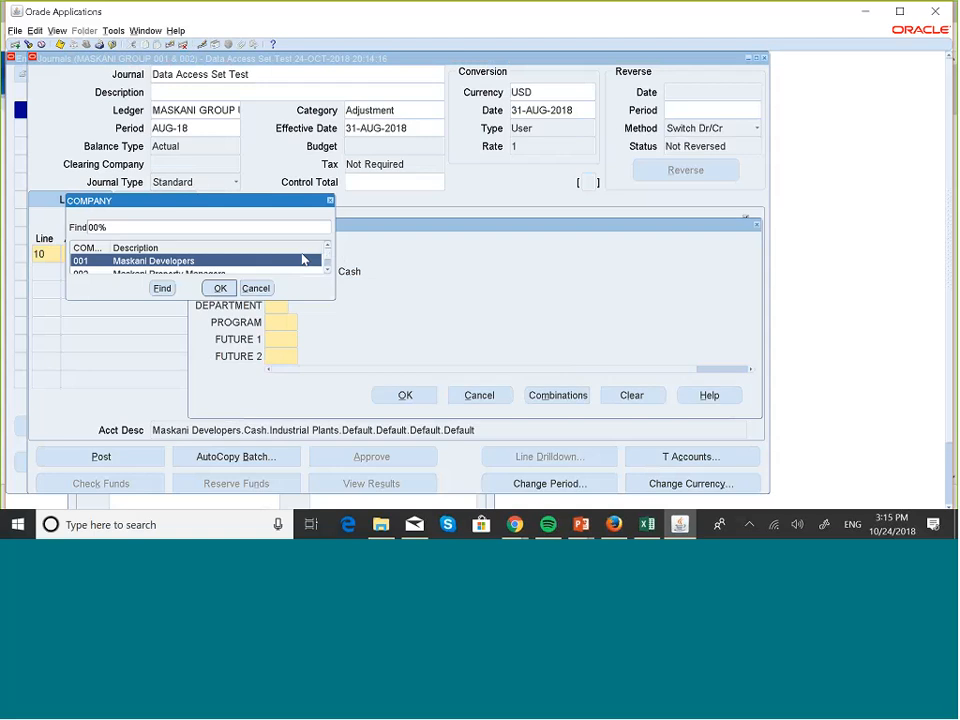
scroll(304, 260, "down", 1)
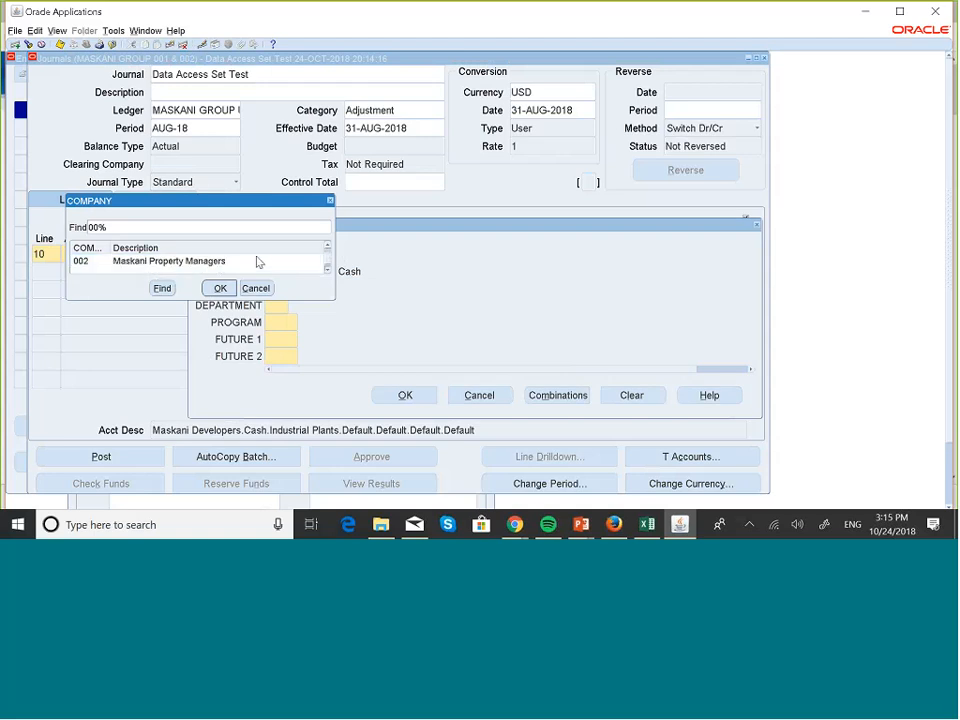
left_click(220, 263)
left_click(225, 287)
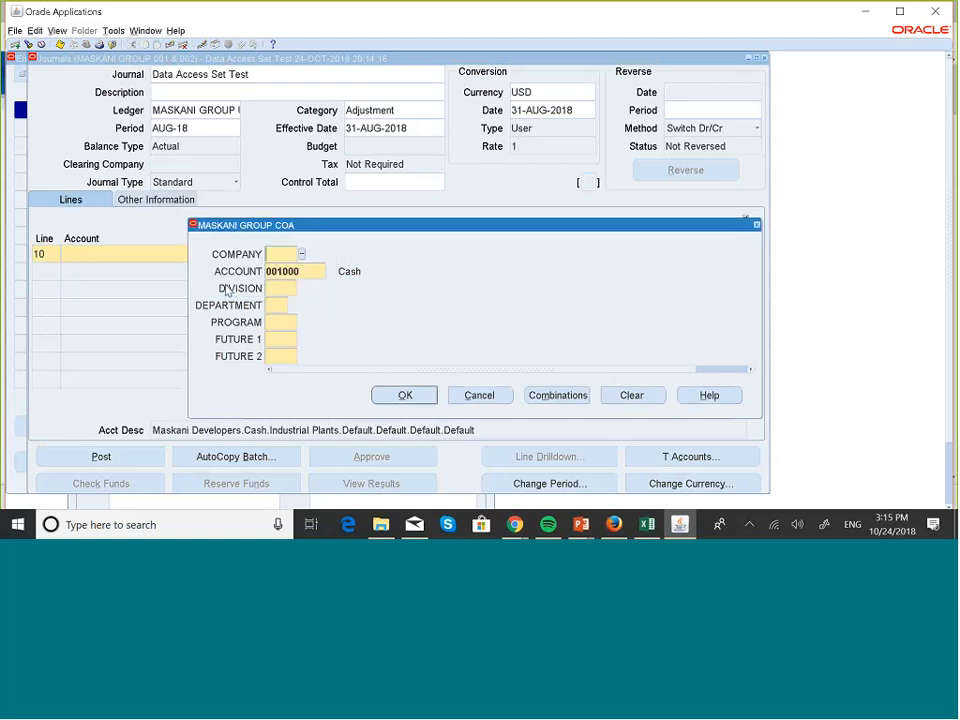
- Set line 10's division to 100 Industrial Plants and its department to 00 Default
left_click(289, 291)
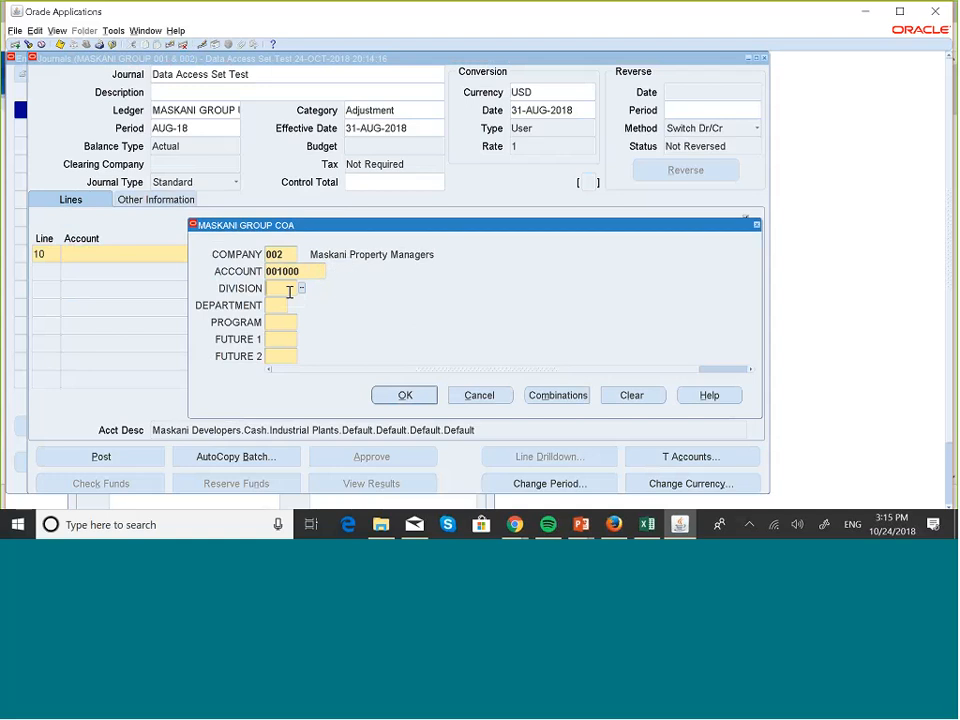
type("100")
left_click(285, 303)
type("00")
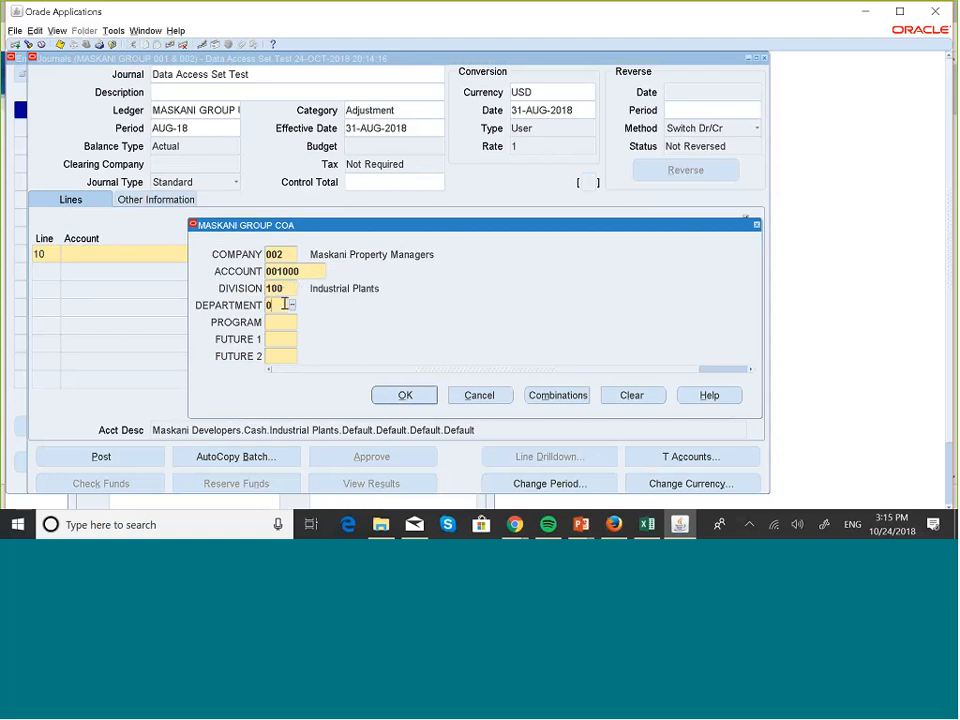
key("Tab")
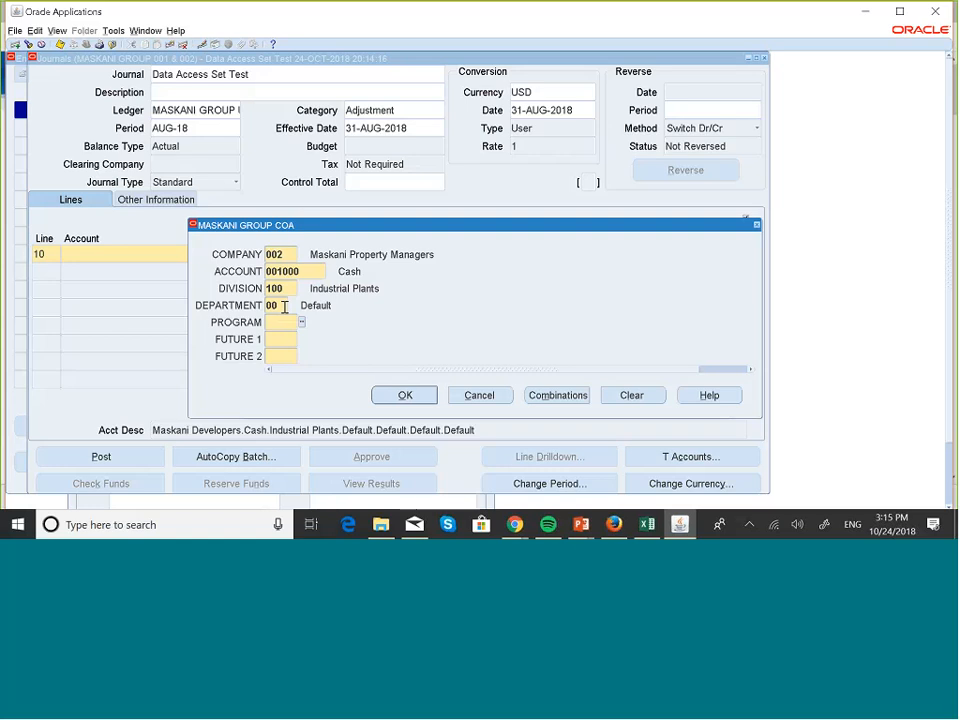
- Set line 10's program, Future 1 and Future 2 to 000, and try to use the company 002 account combination
type("000")
key("Tab")
type("00")
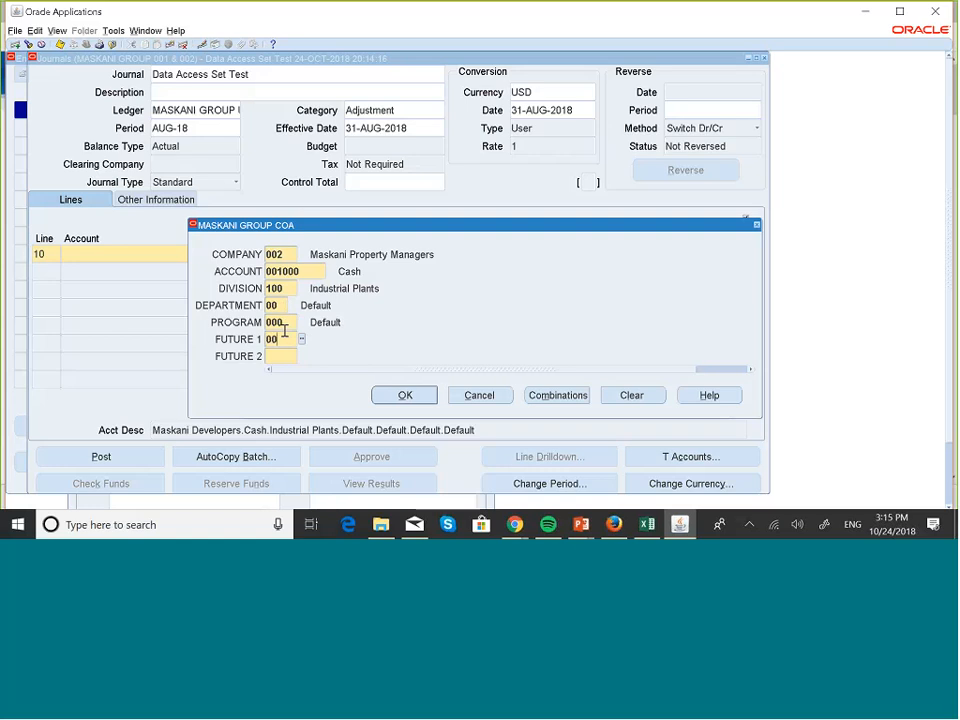
type("0")
key("Tab")
type("000")
key("Tab")
left_click(399, 400)
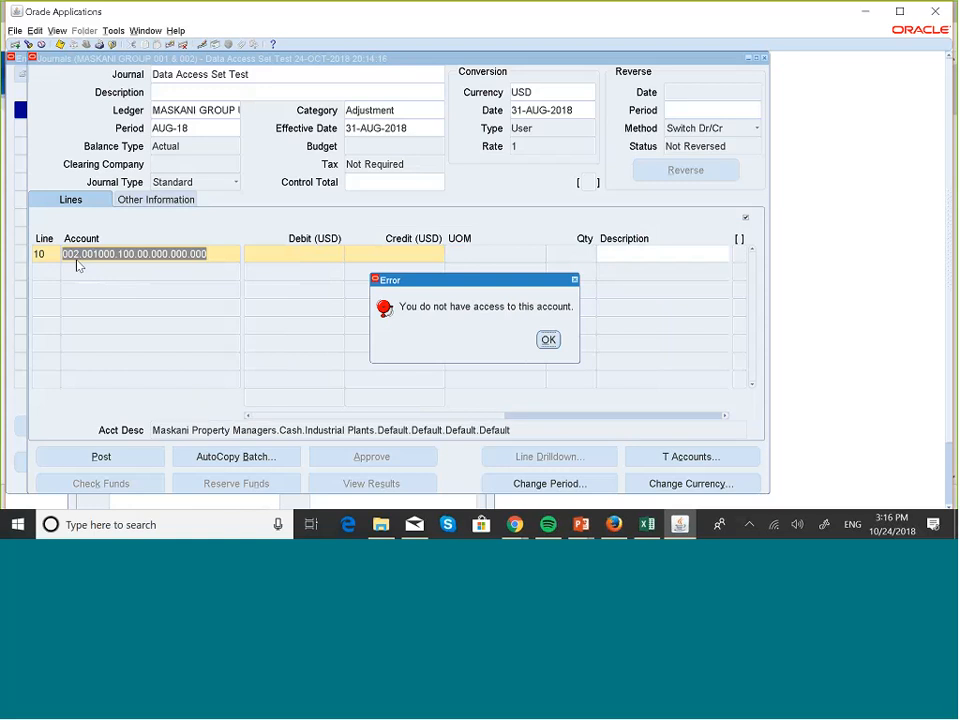
left_click(548, 339)
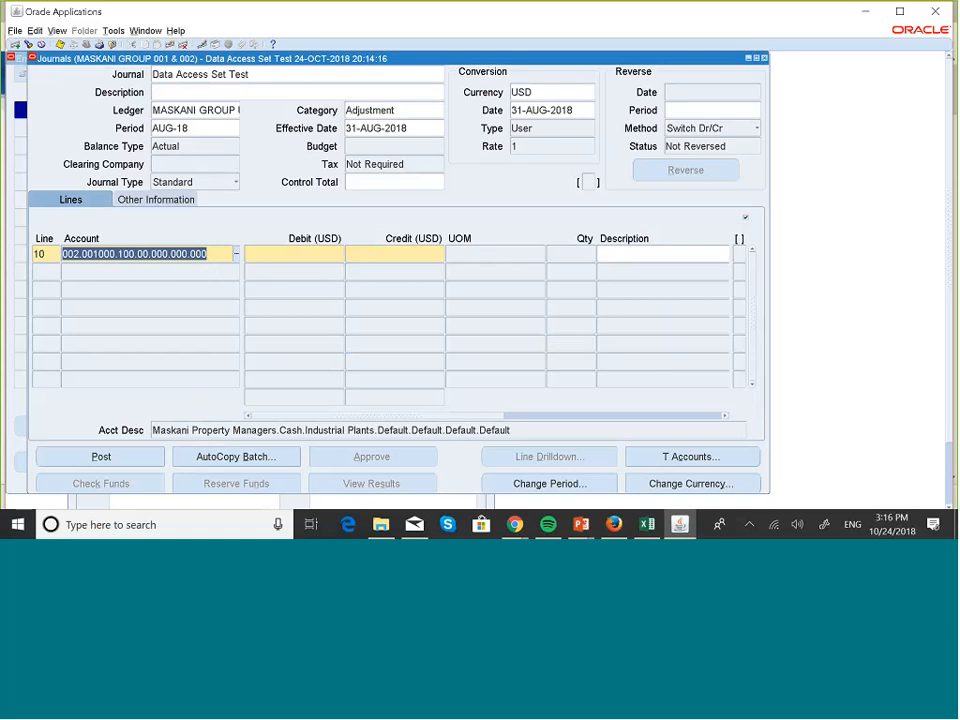
- Leave the rejected account line and close the test journal to return to the Navigator
left_click(764, 62)
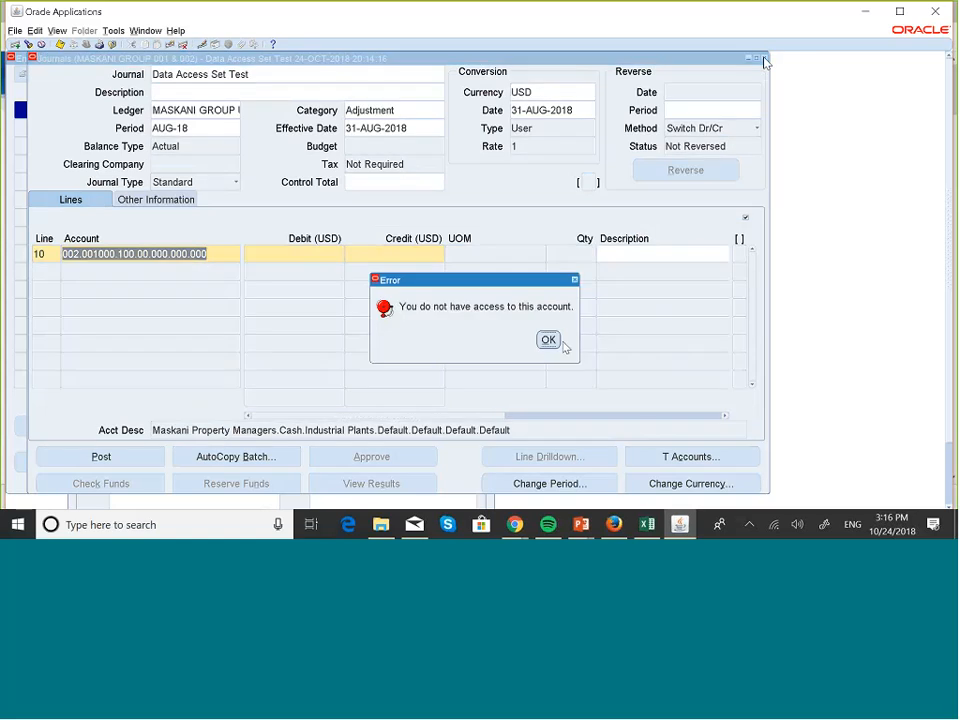
left_click(548, 340)
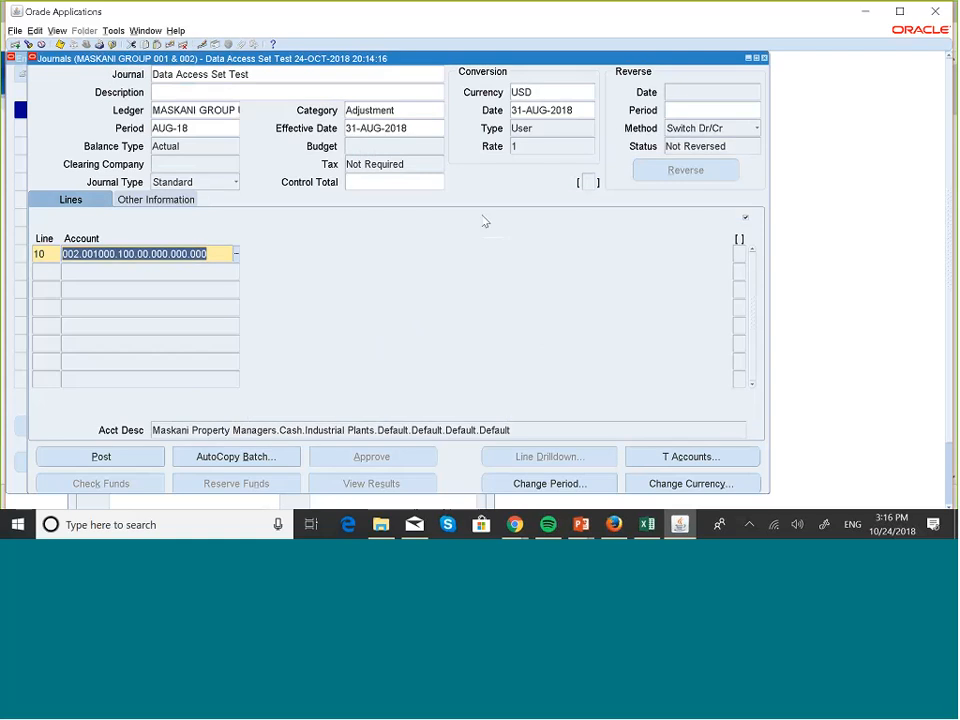
key("Tab")
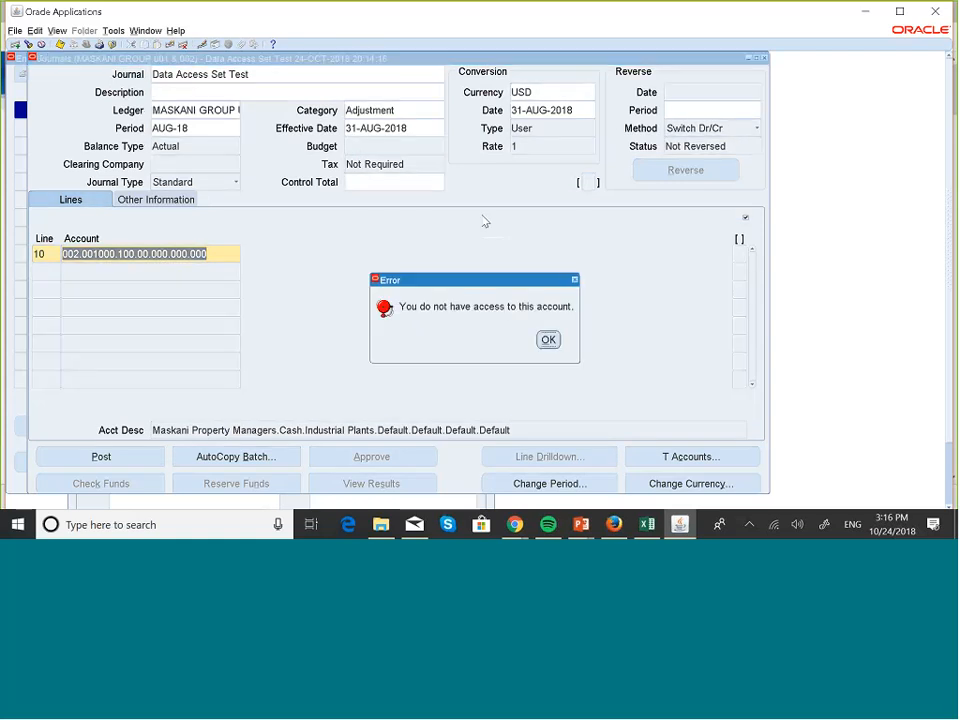
left_click(555, 341)
left_click(486, 312)
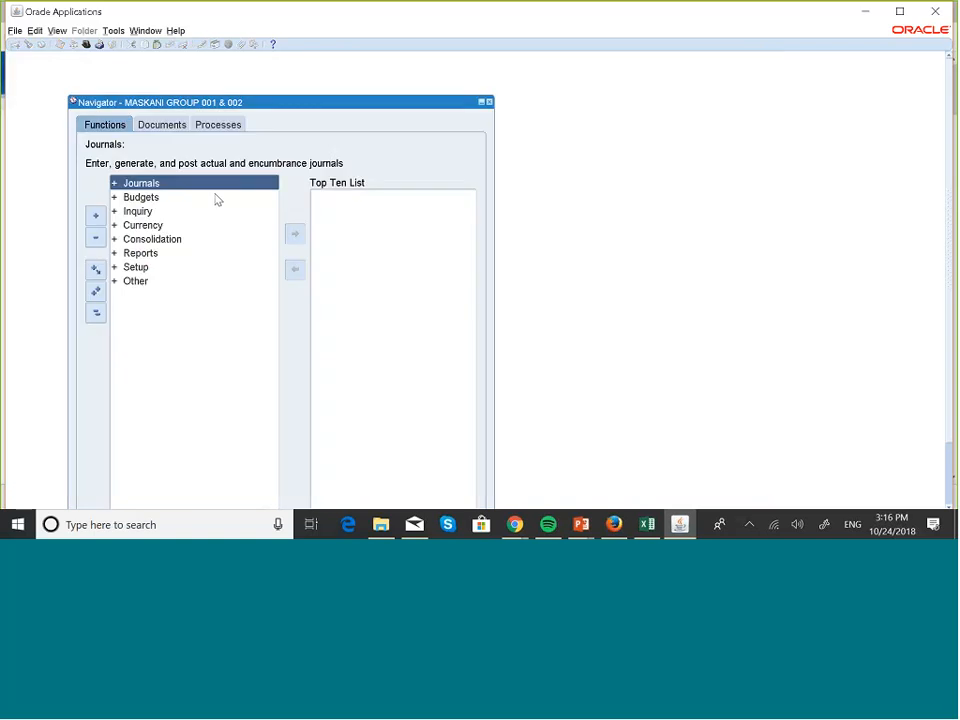
- List all existing journals under the MASKANI GROUP 001 & 002 responsibility without search criteria, and close the list
double_click(215, 186)
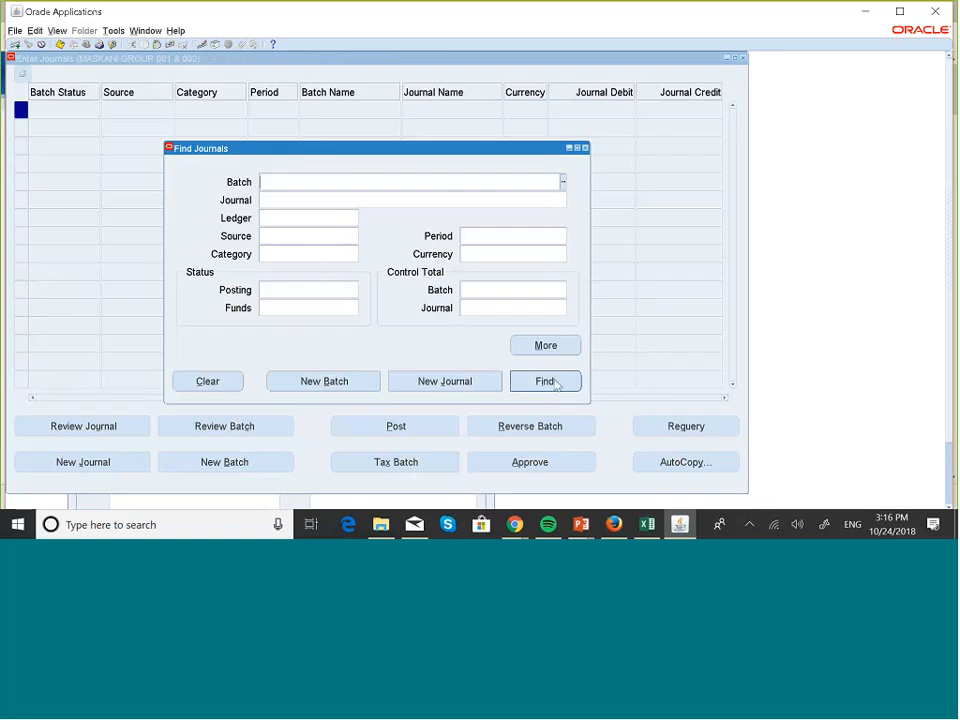
left_click(545, 381)
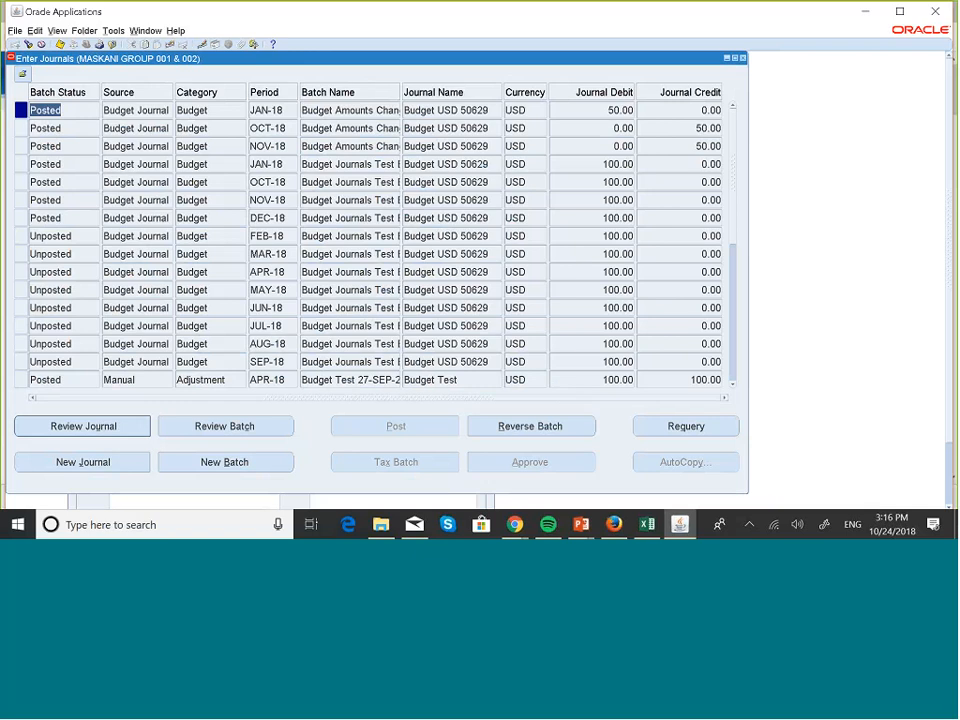
left_click(742, 59)
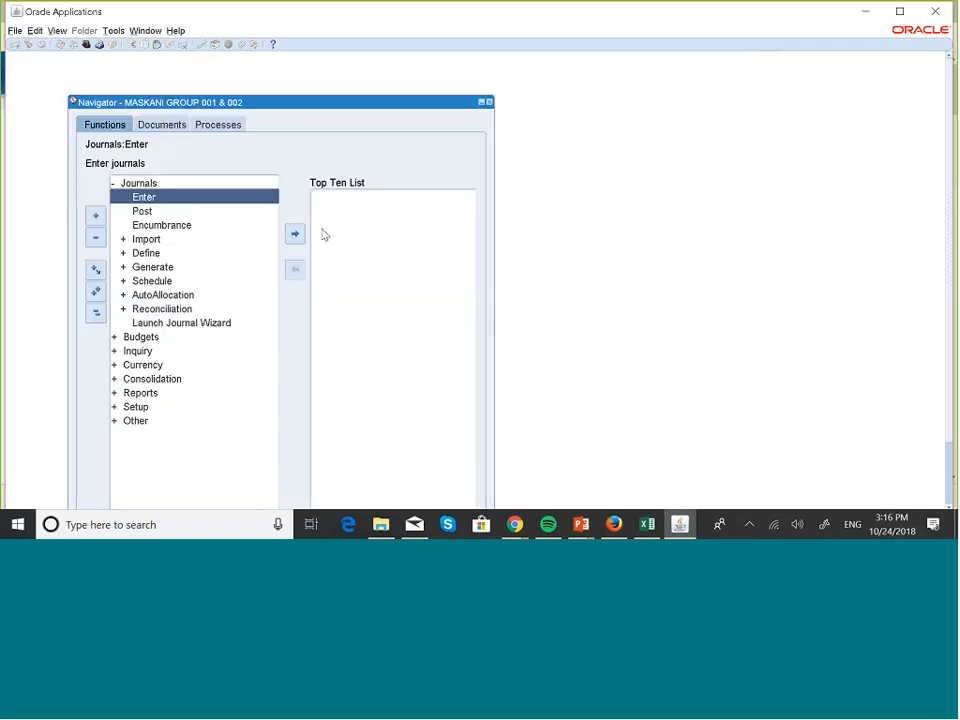
key("Return")
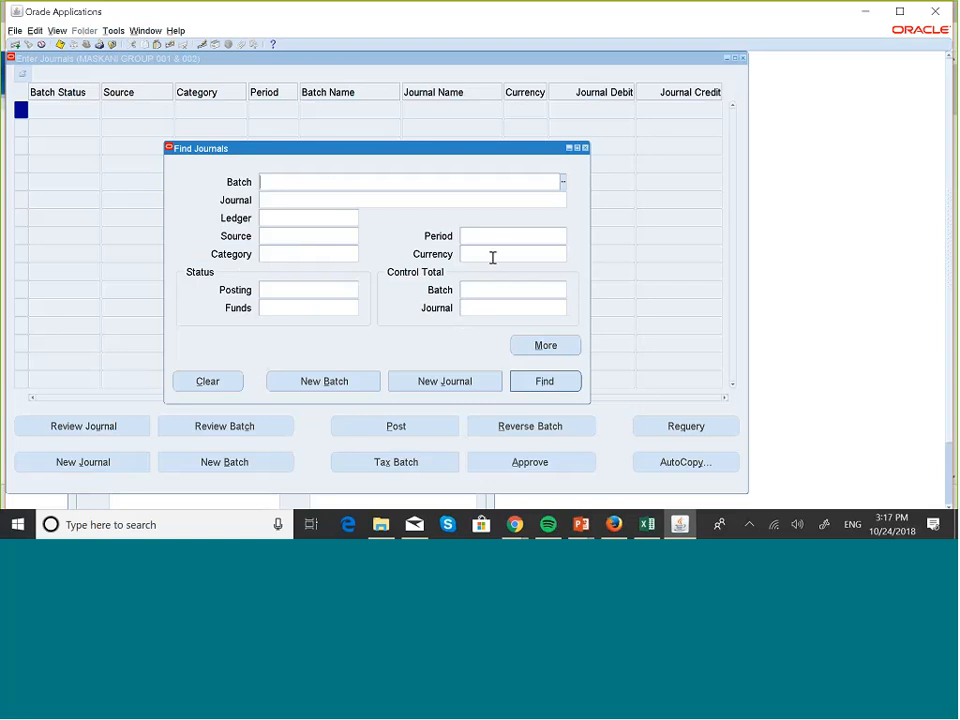
left_click(586, 148)
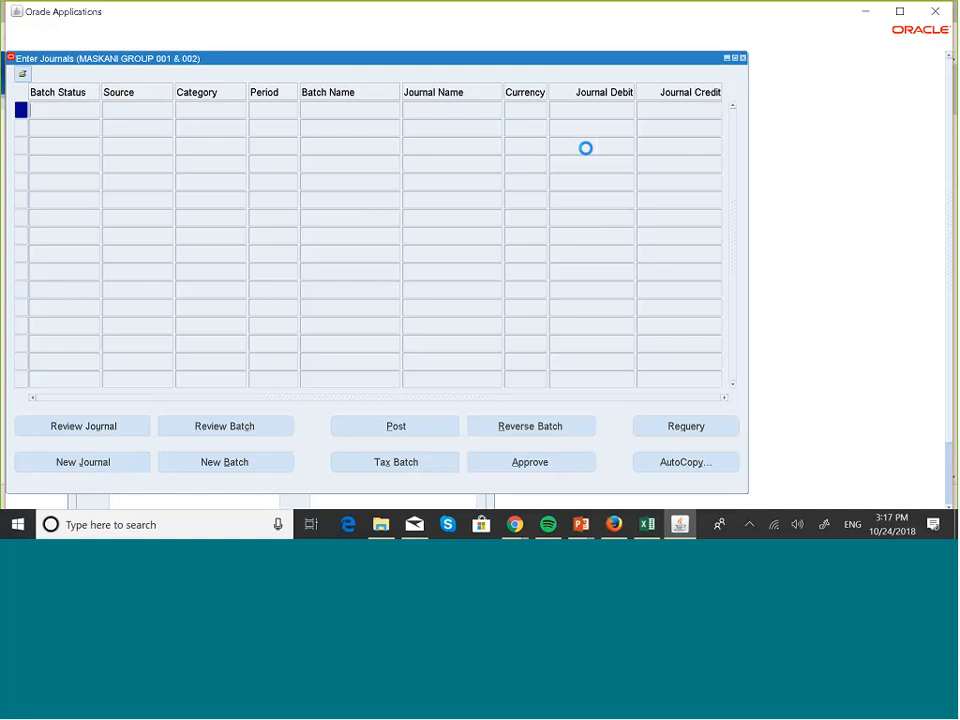
left_click(742, 58)
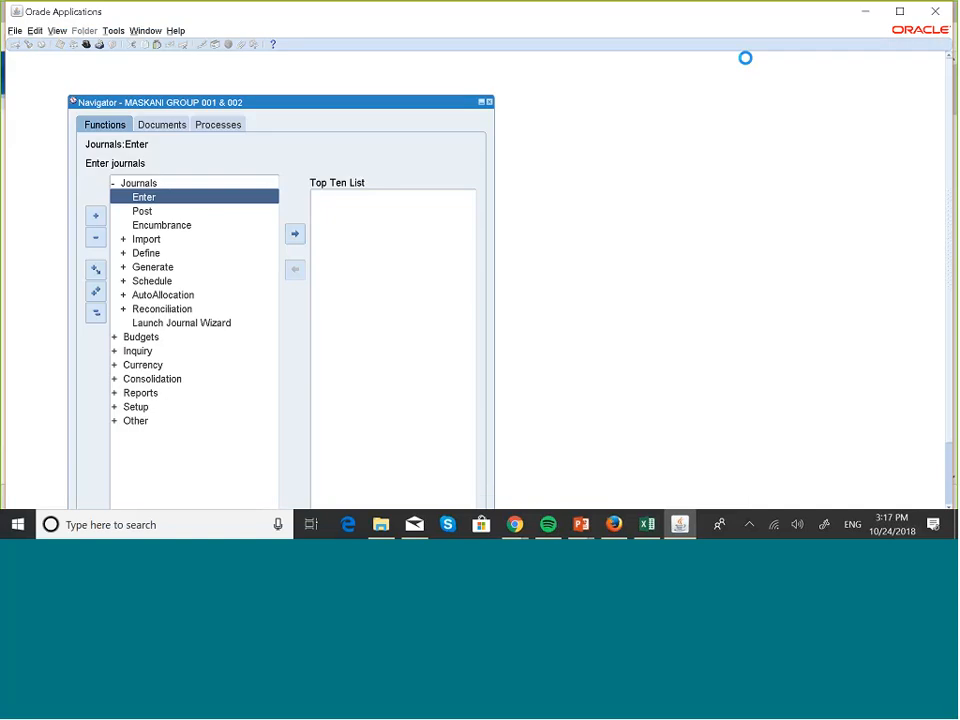
- Switch the responsibility to MASKANI GROUP GL_US SUPER USER
left_click(16, 31)
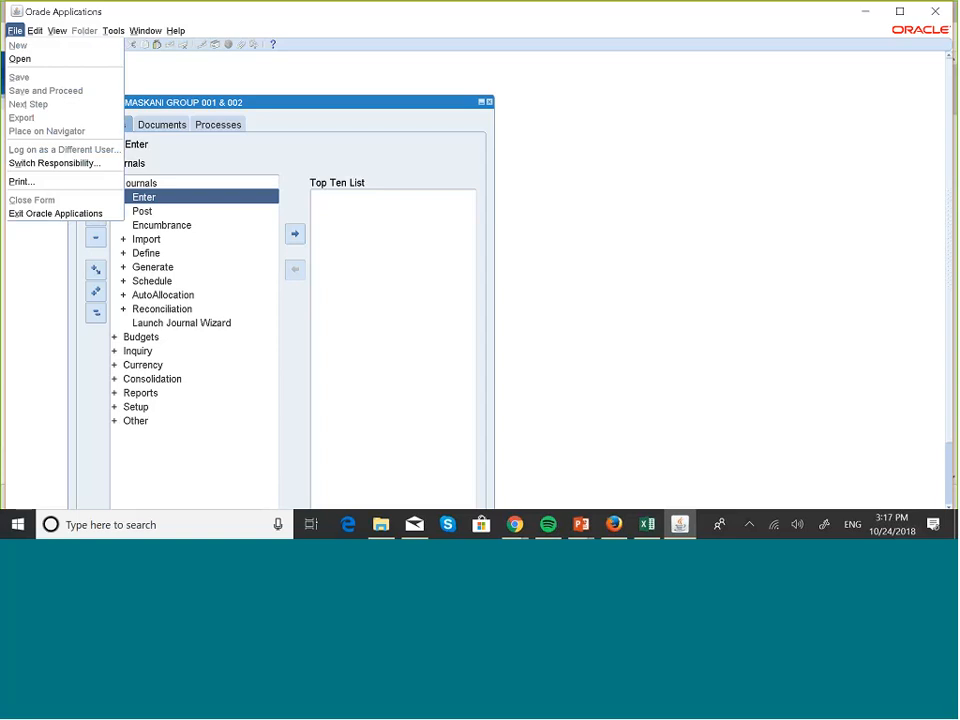
left_click(55, 163)
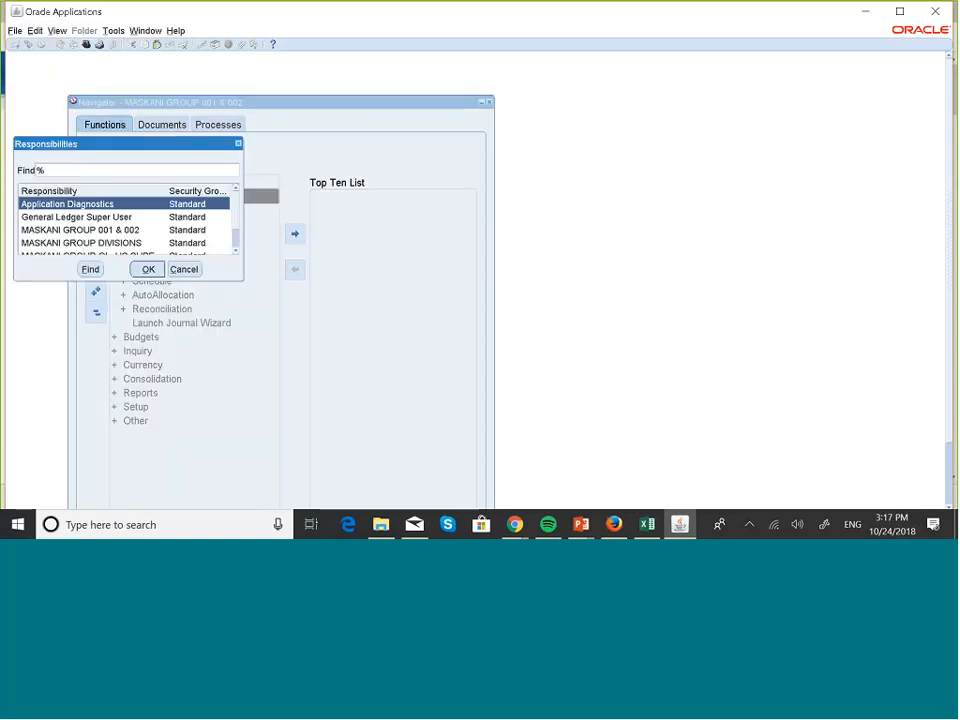
left_click(237, 251)
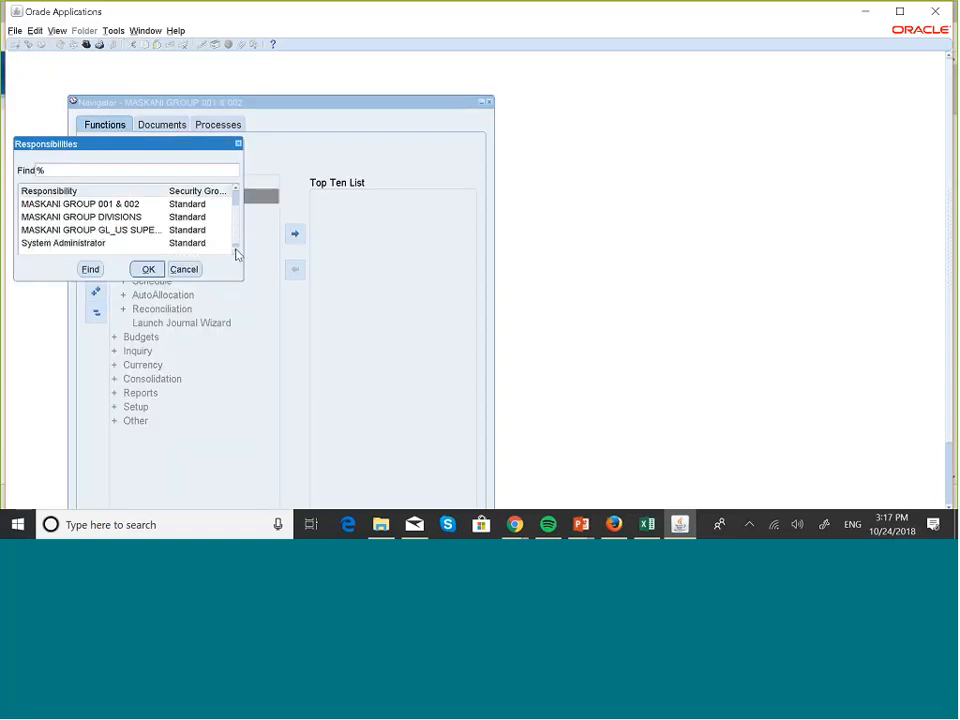
left_click(130, 231)
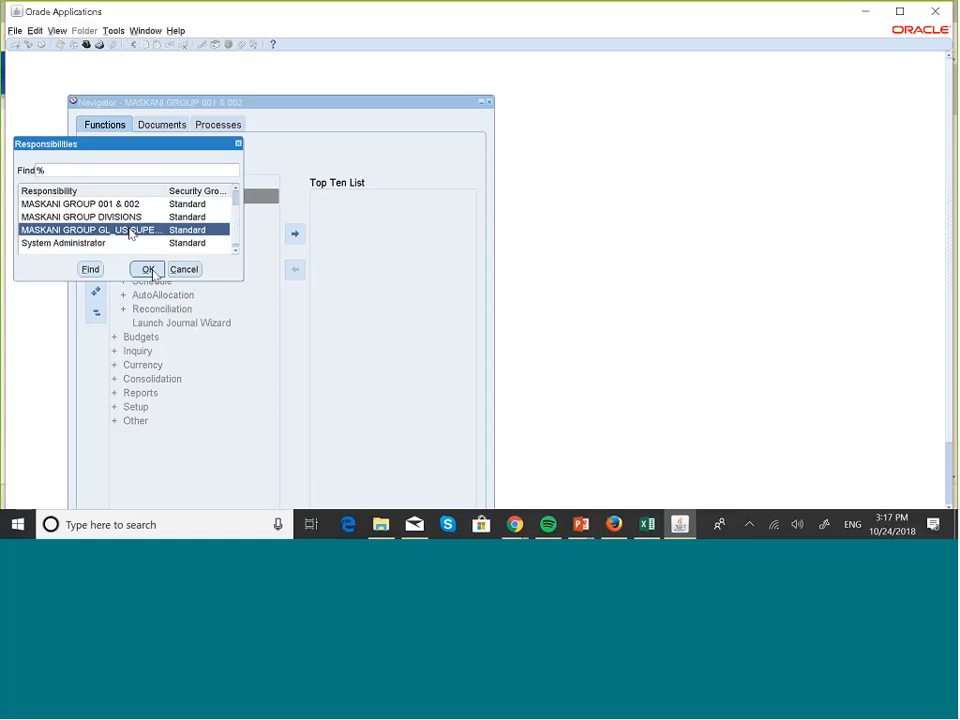
left_click(150, 270)
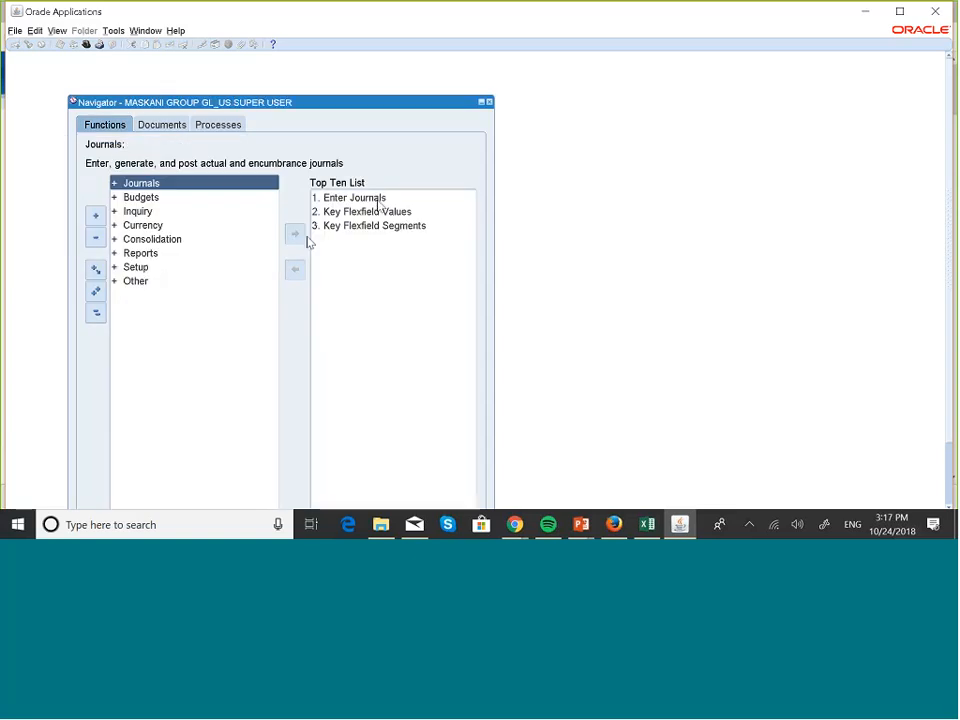
- Create a new journal named Data Access Set Test in the MASKANI GROUP US ledger
left_click(378, 200)
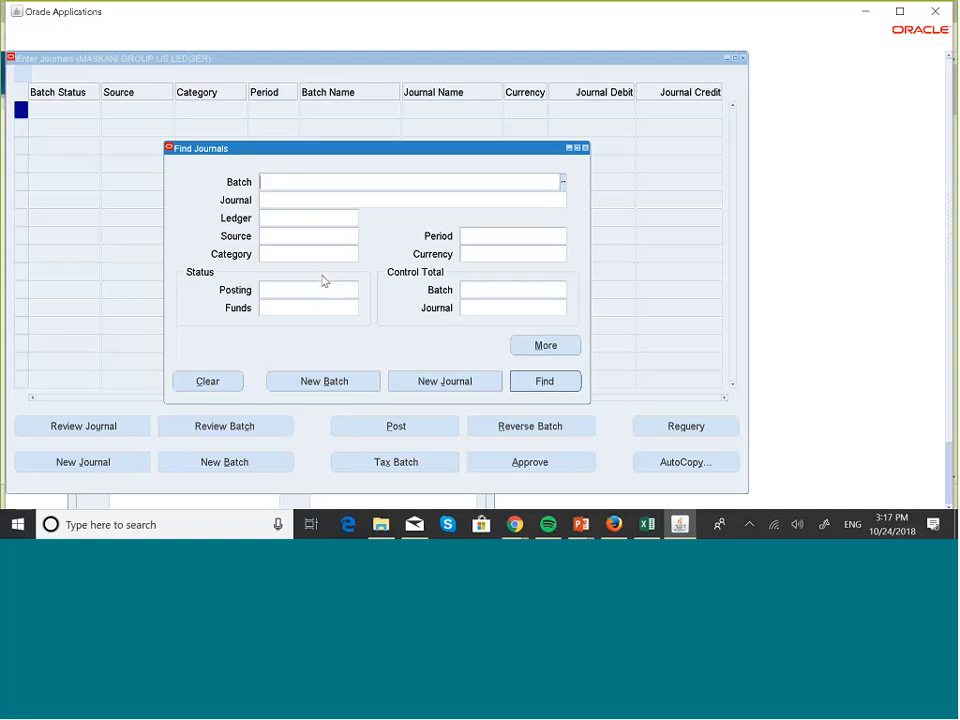
left_click(427, 381)
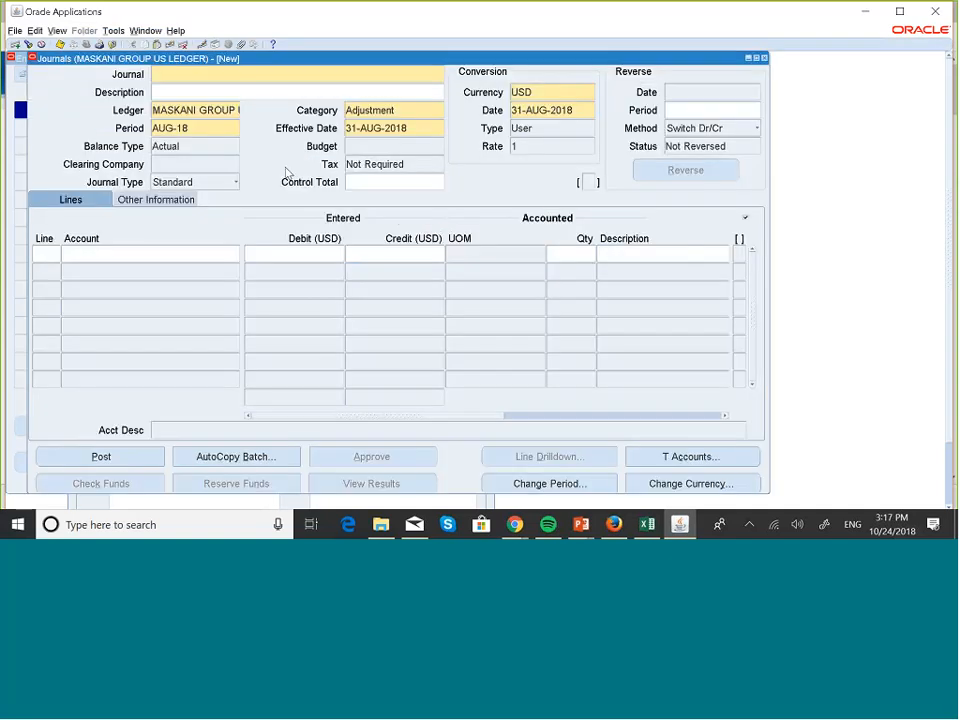
key("Caps_Lock")
type("D")
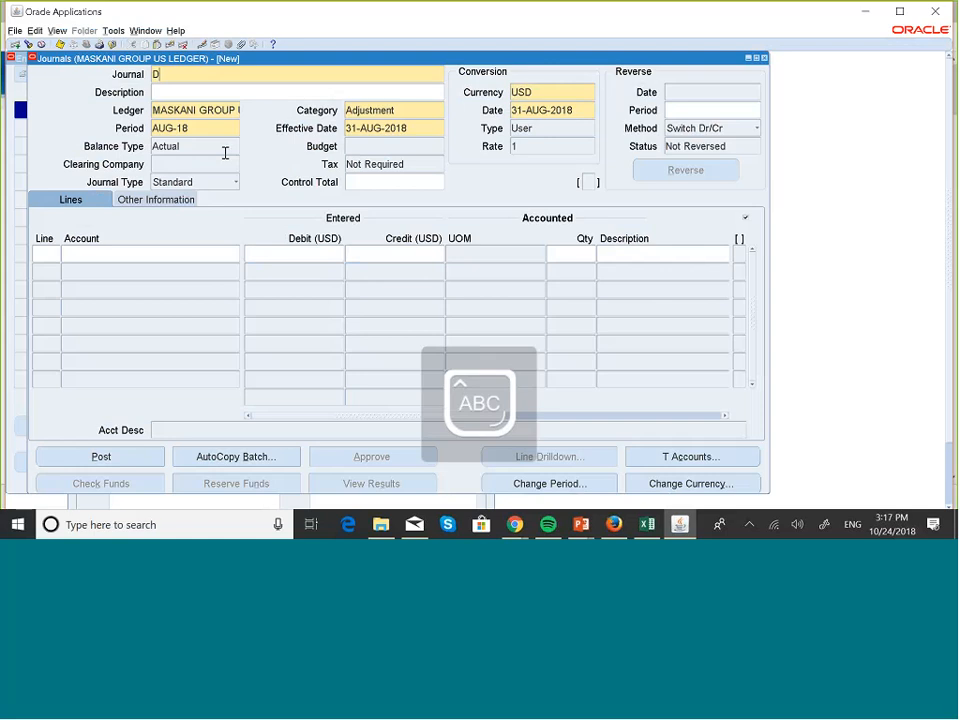
key("Caps_Lock")
type("ata Access S")
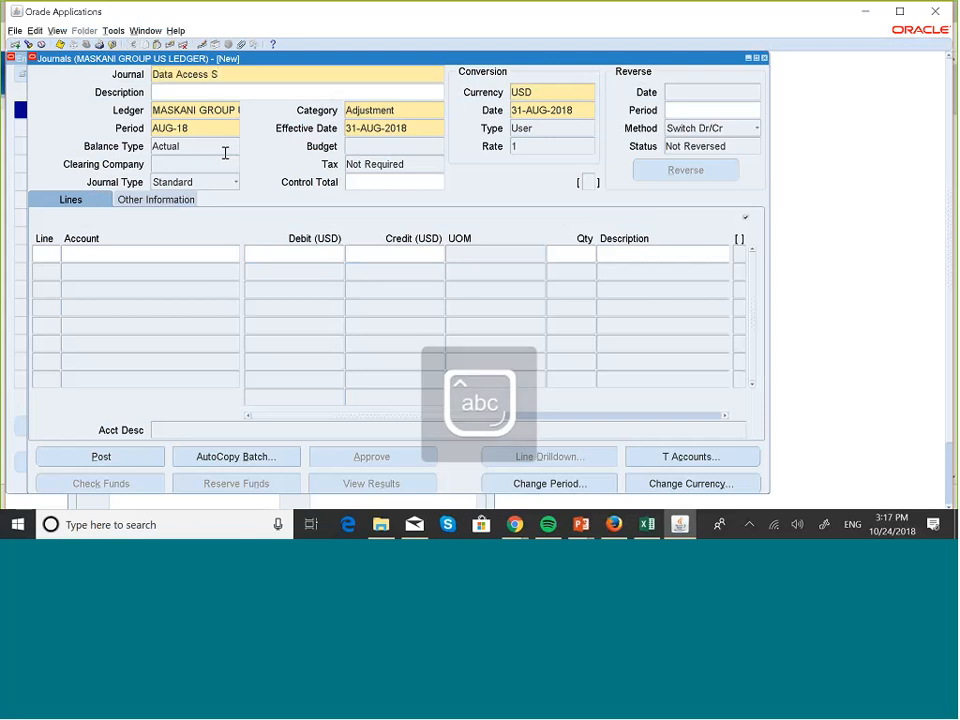
key("Caps_Lock")
type("et T")
key("Caps_Lock")
type("est")
- Add journal line 10 with account combination 002.001000.100.00.000.000.000
left_click(47, 253)
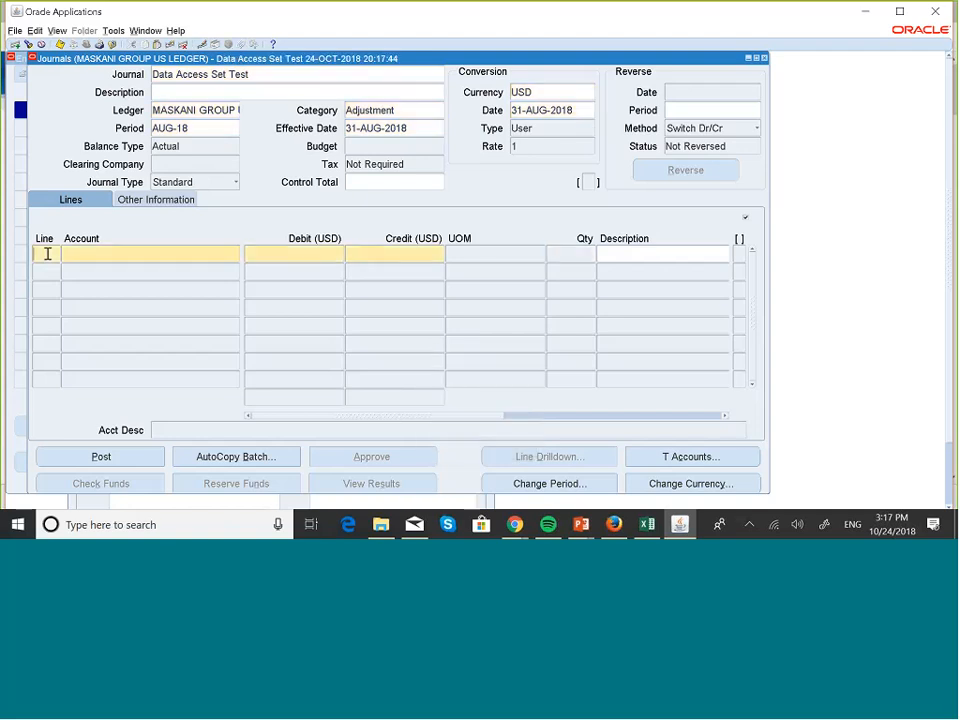
left_click(92, 254)
type("002.0010")
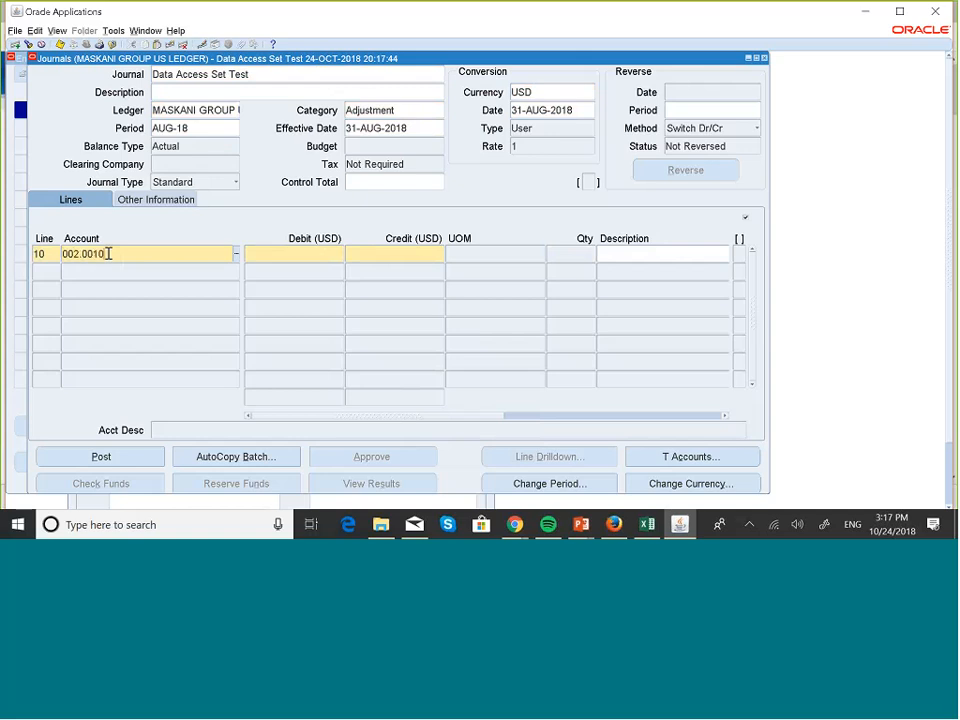
type("0.100.00.000.000.000")
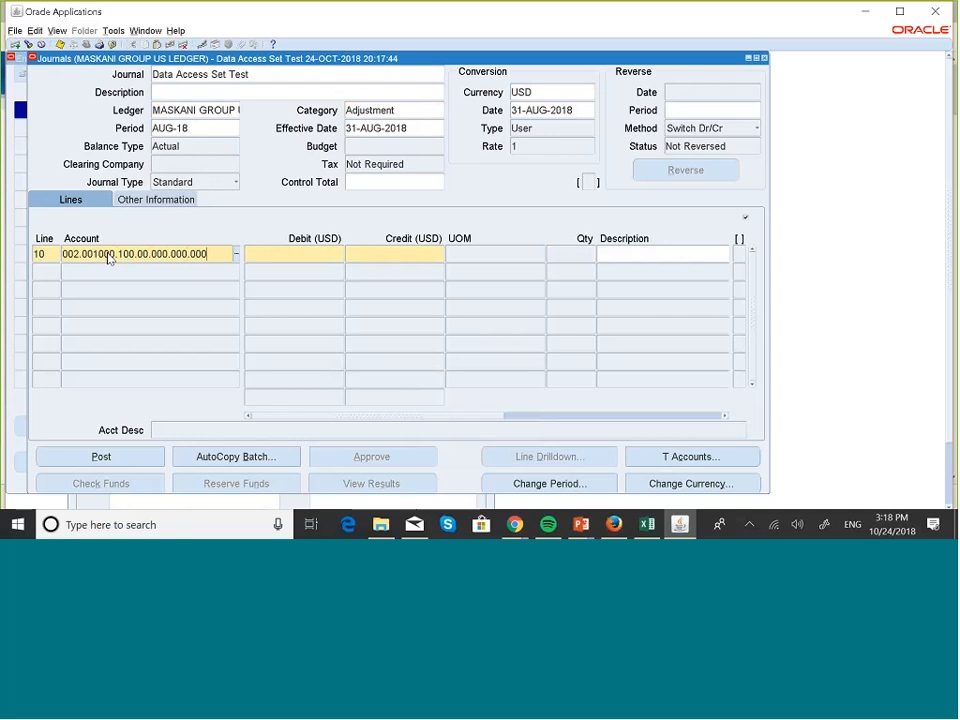
- Enter a credit of 1,000 USD on journal line 10
left_click(321, 254)
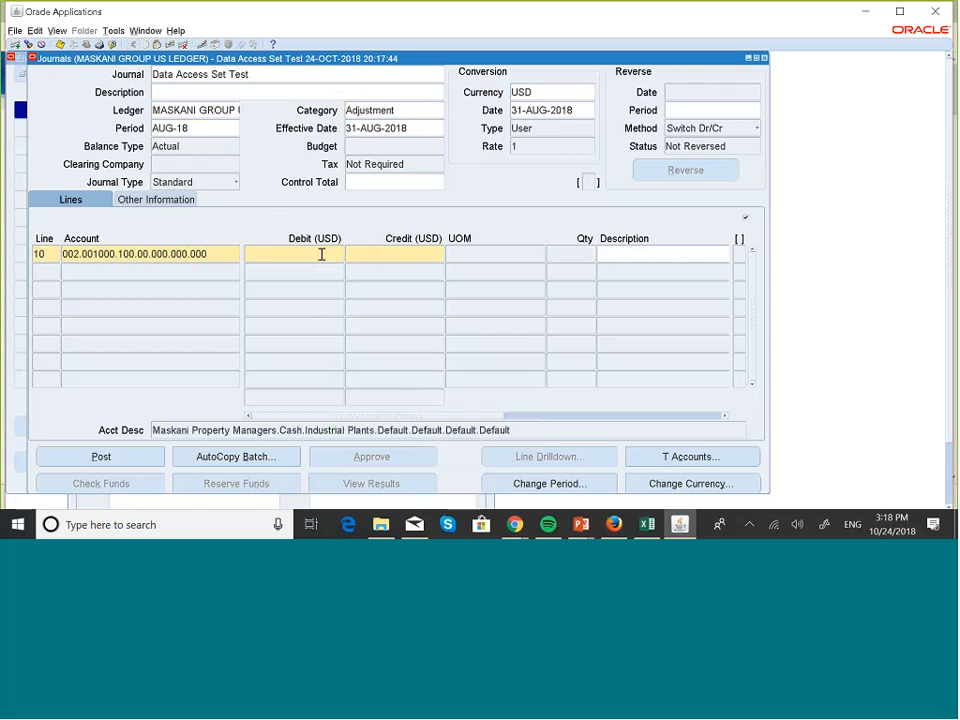
type("1")
key("BackSpace")
left_click(396, 253)
type("1,00")
type("000")
- Add journal line 20 with account combination 002.005000.100.00.000.000.000
left_click(38, 268)
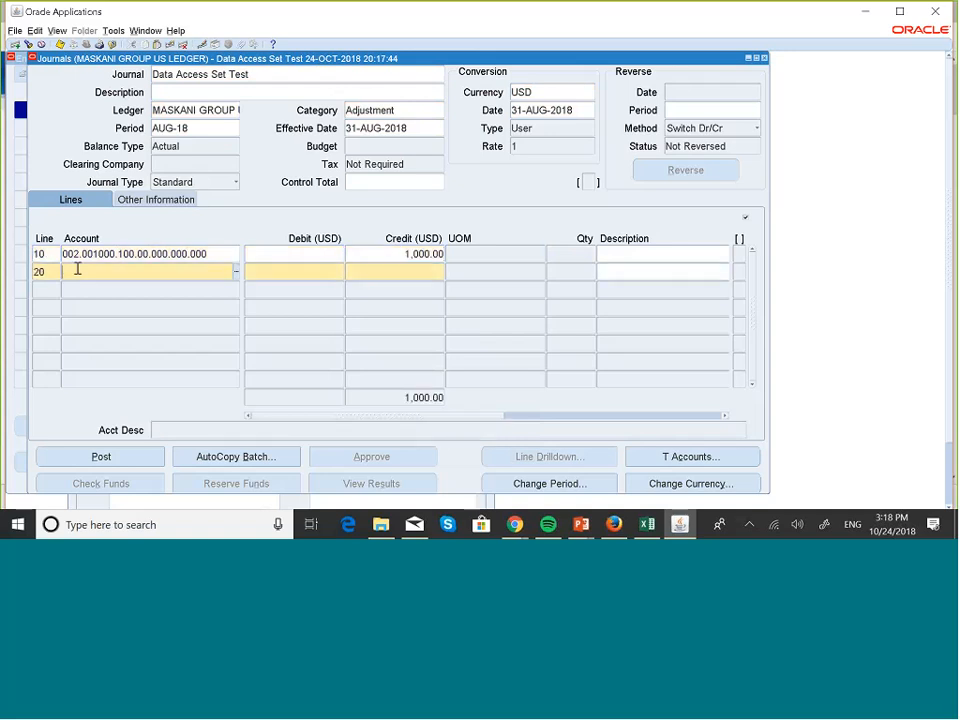
type("002.005000.100.00.0")
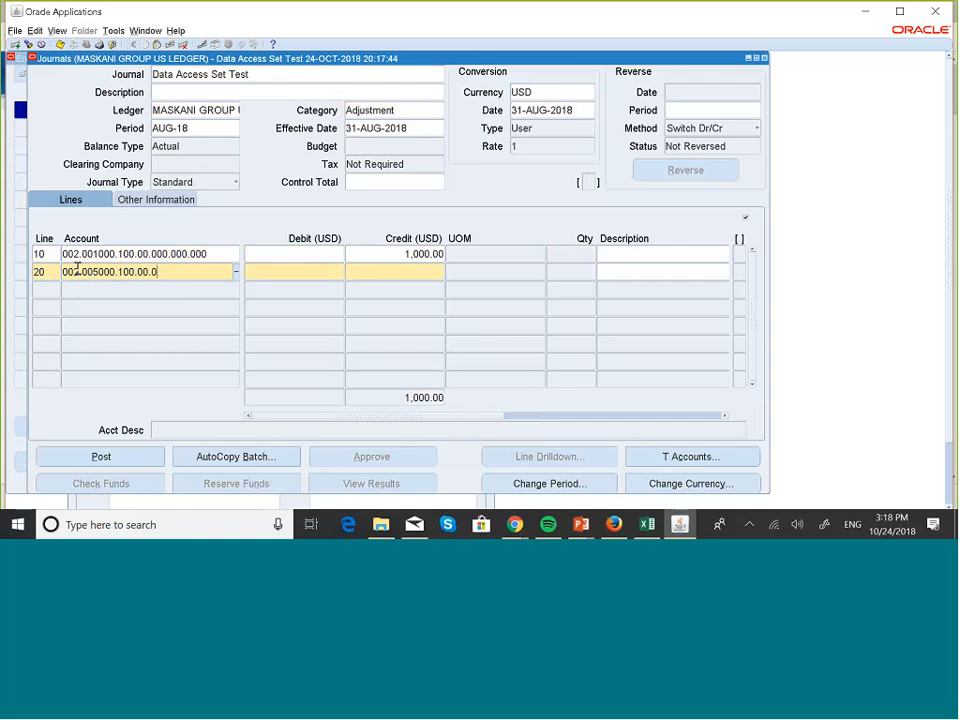
type("00.000.000")
- Enter a debit of 1,000 USD on line 20, and save and close the journal to return to the Navigator
left_click(289, 277)
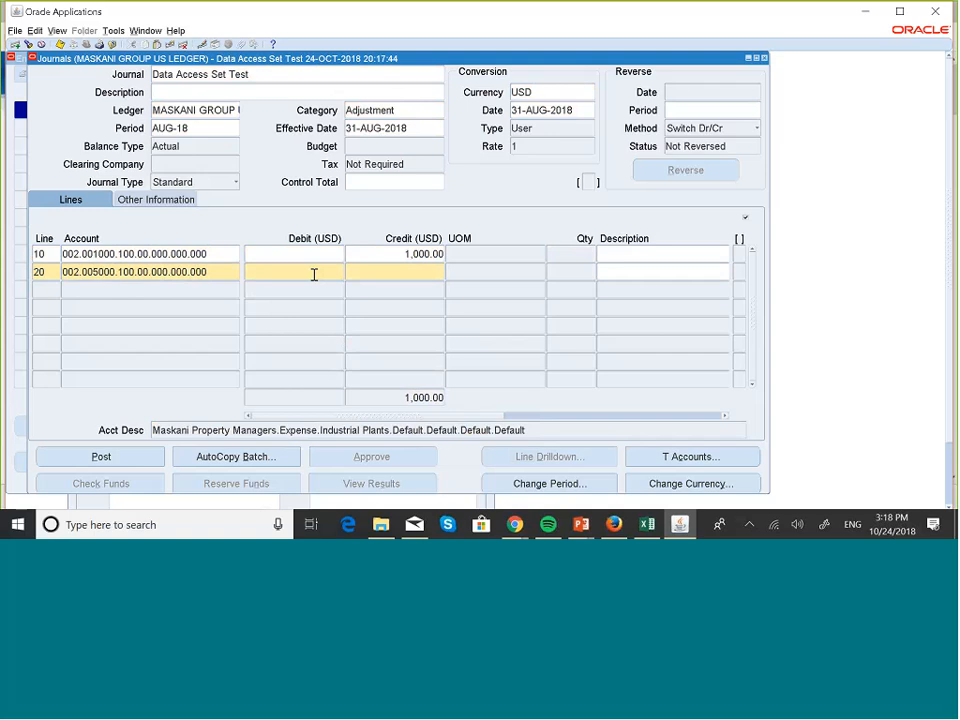
type("1000")
left_click(765, 58)
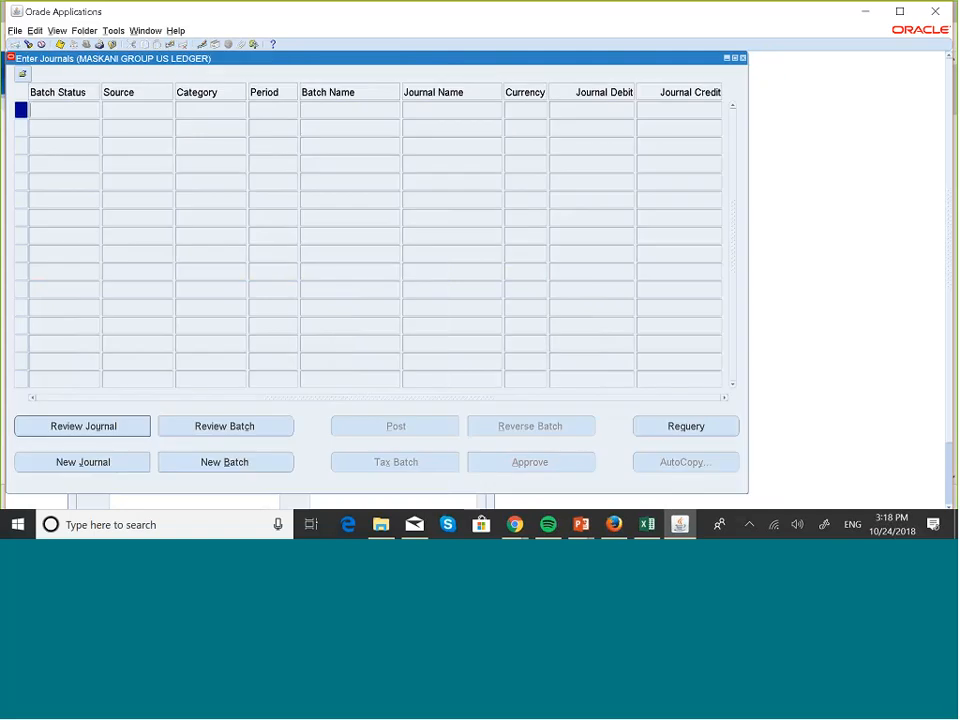
left_click(743, 58)
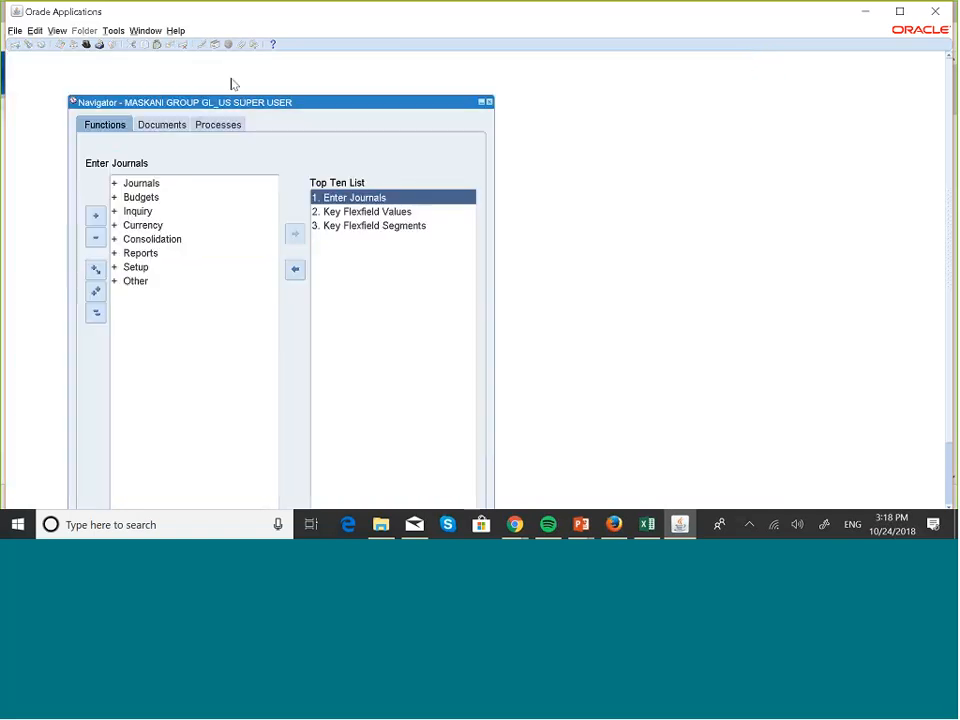
- Switch the responsibility to MASKANI GROUP 001 & 002
left_click(16, 31)
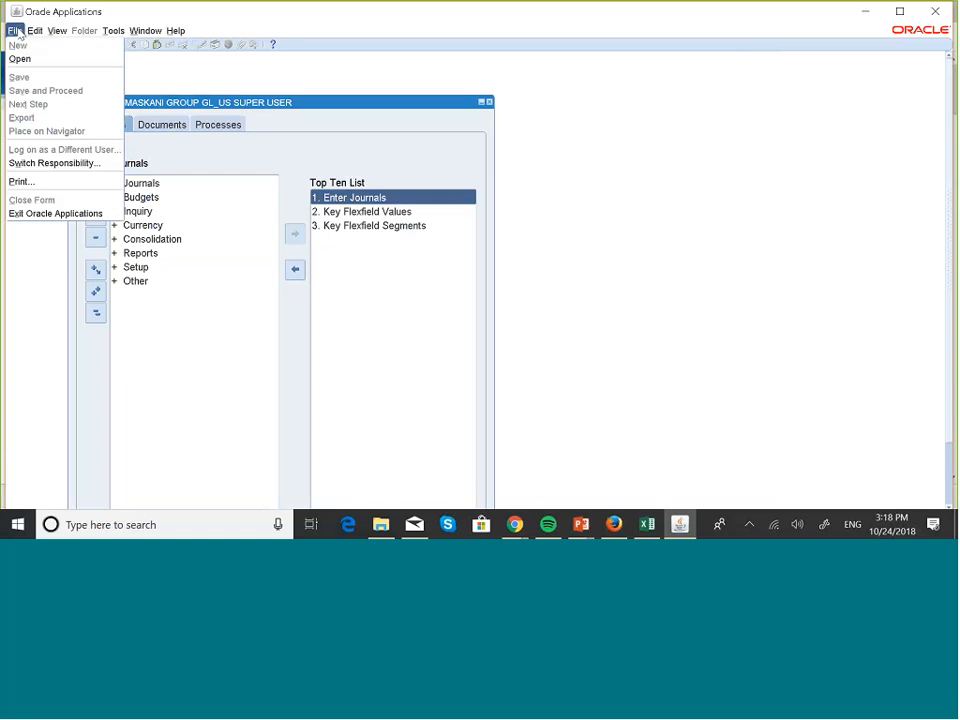
left_click(76, 162)
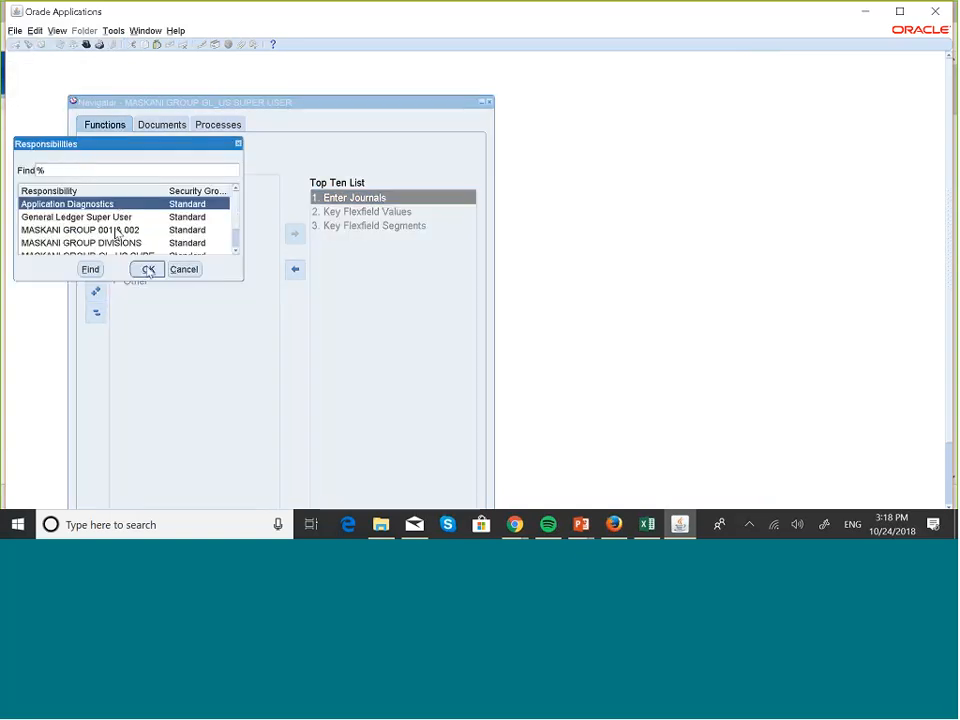
left_click(116, 230)
left_click(148, 269)
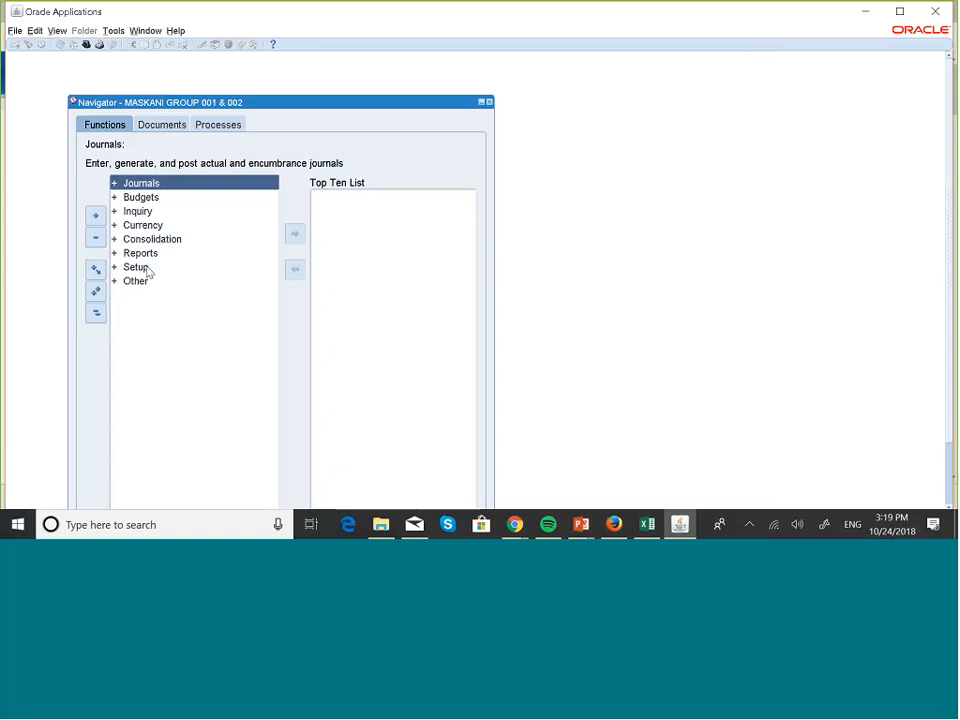
- Open journal entry and find the journals for period AUG-18
double_click(190, 185)
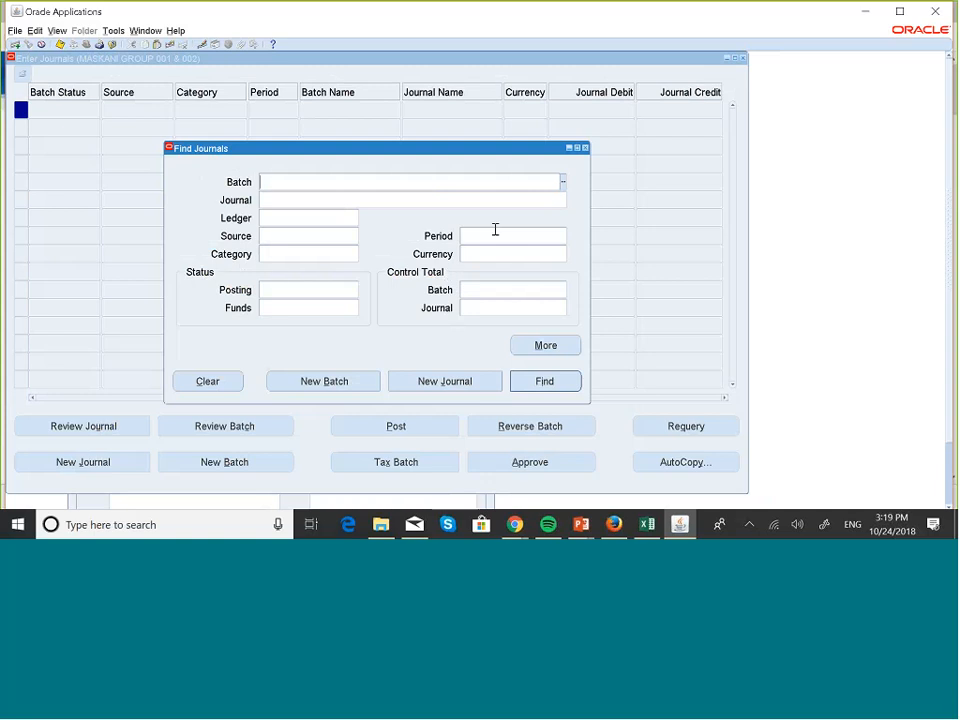
left_click(491, 235)
type("aug-18")
key("Tab")
left_click(545, 381)
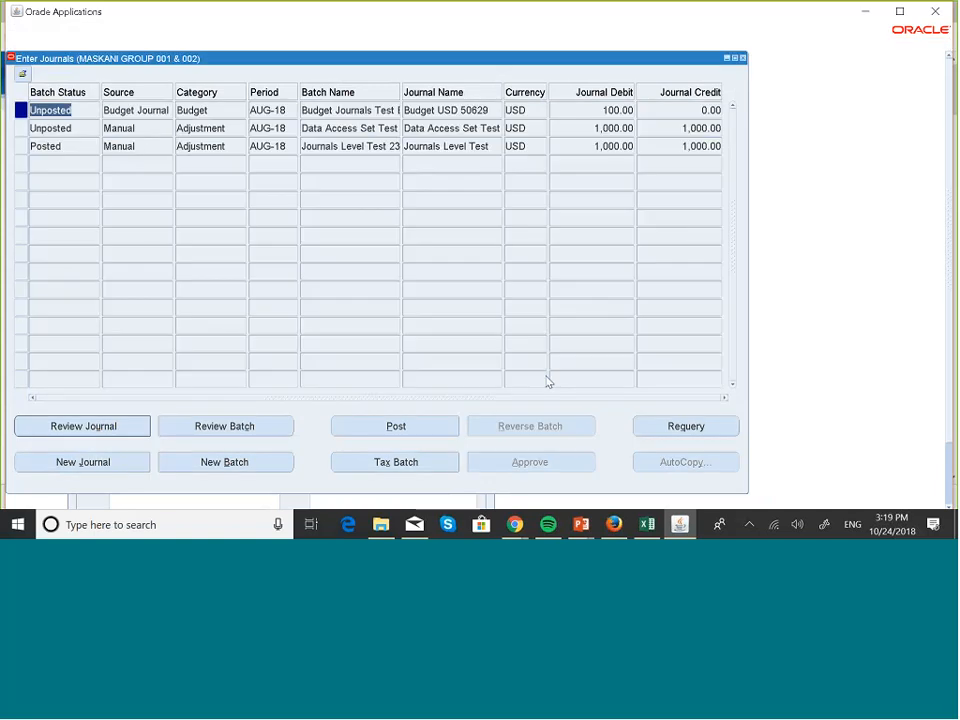
- Review the unposted Data Access Set Test journal, and close the journal forms to return to the Navigator
left_click(76, 128)
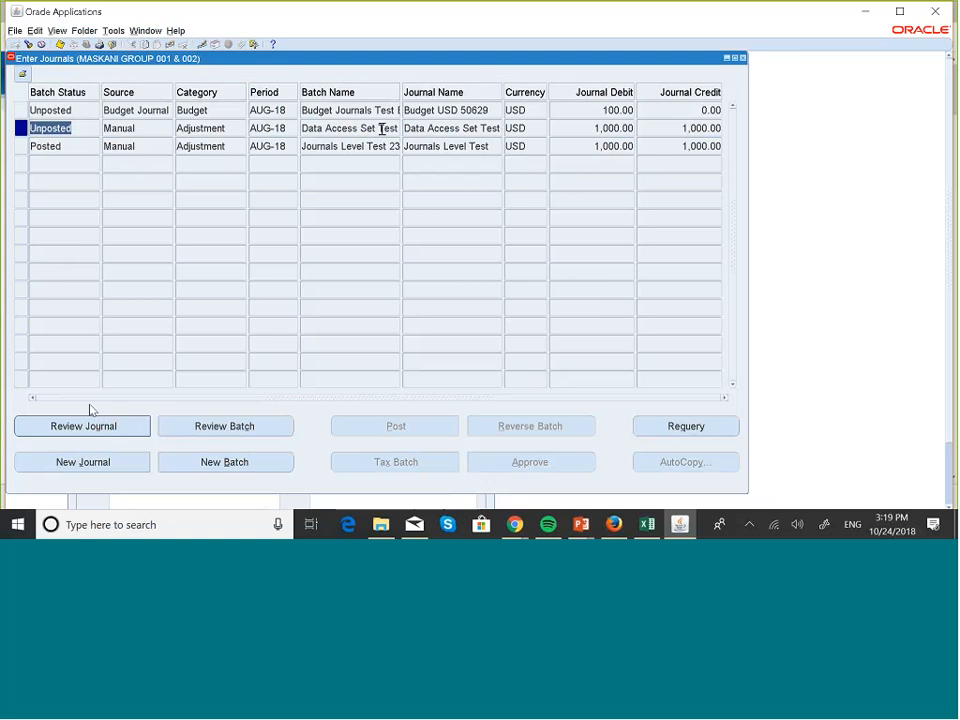
left_click(87, 430)
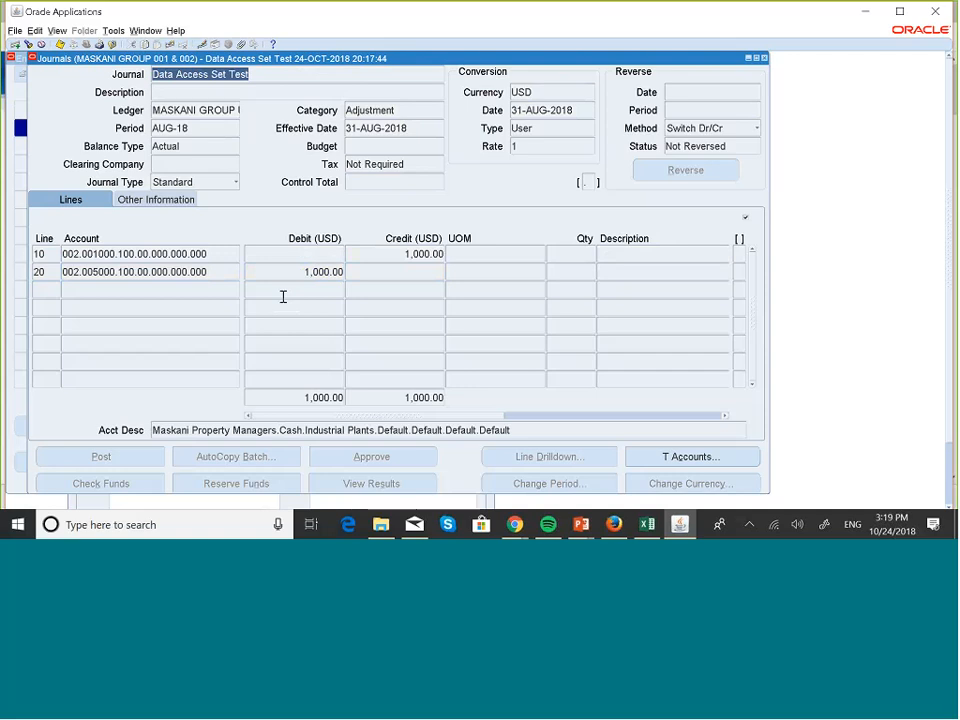
left_click(764, 58)
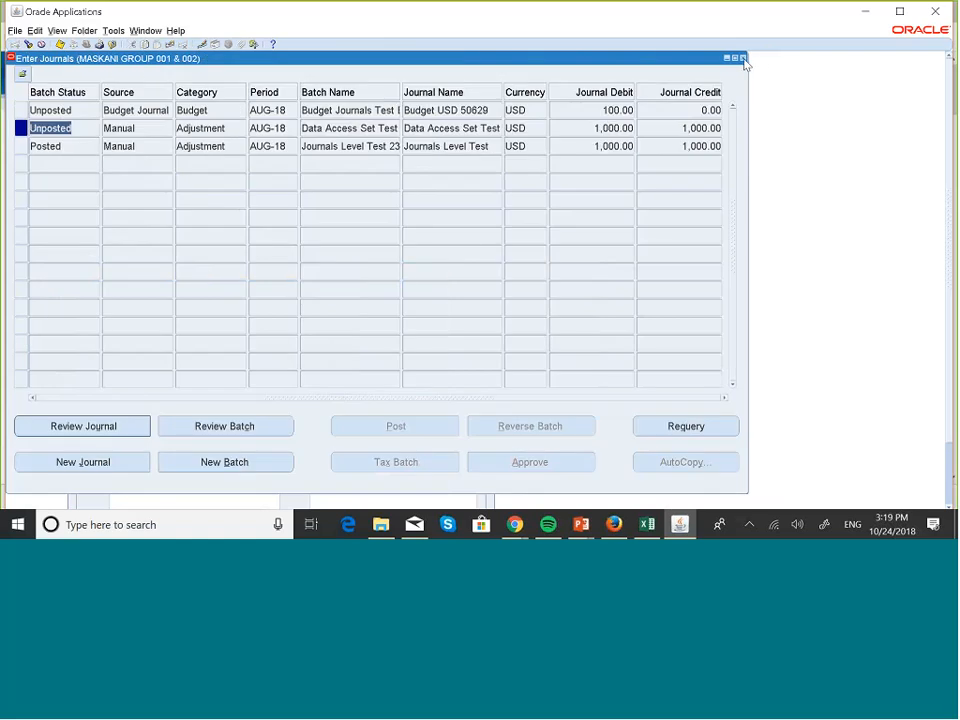
left_click(742, 58)
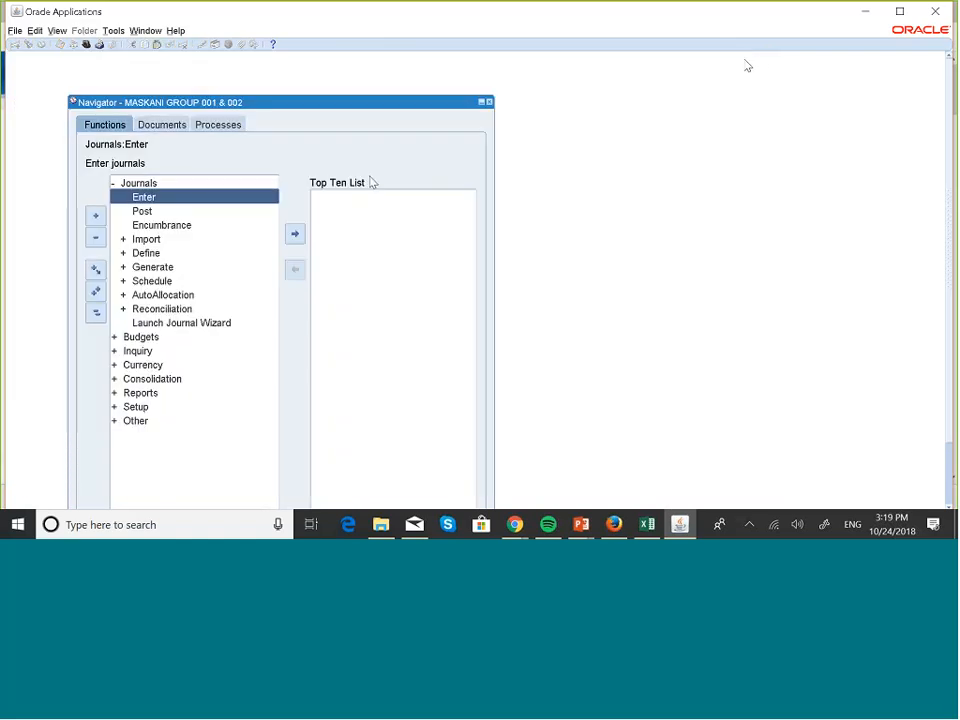
- Switch the responsibility to MASKANI GROUP DIVISIONS
left_click(16, 31)
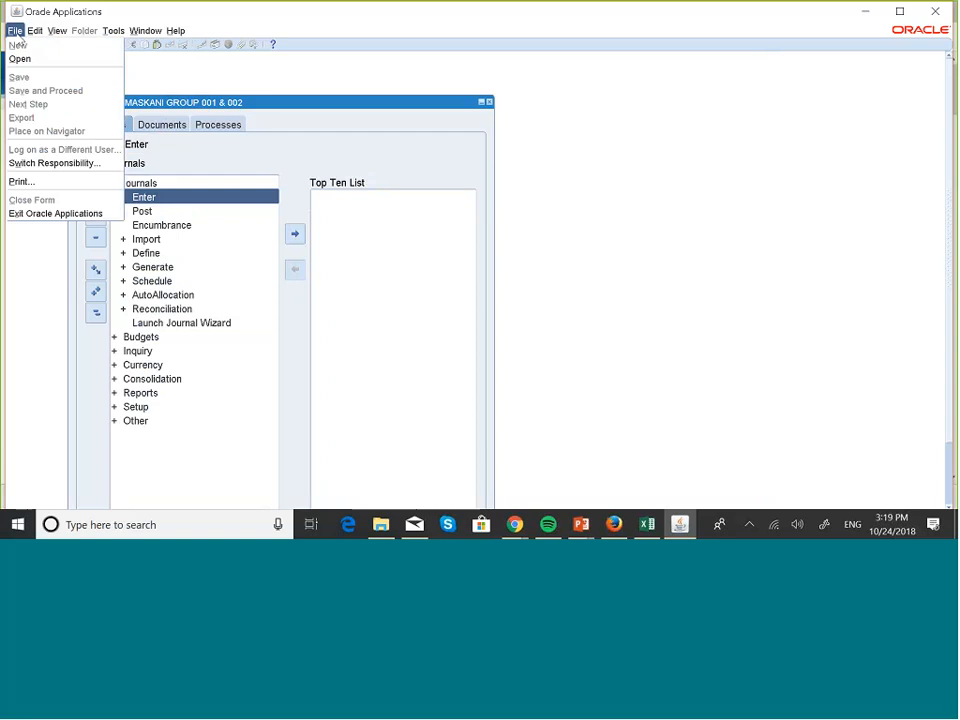
left_click(52, 163)
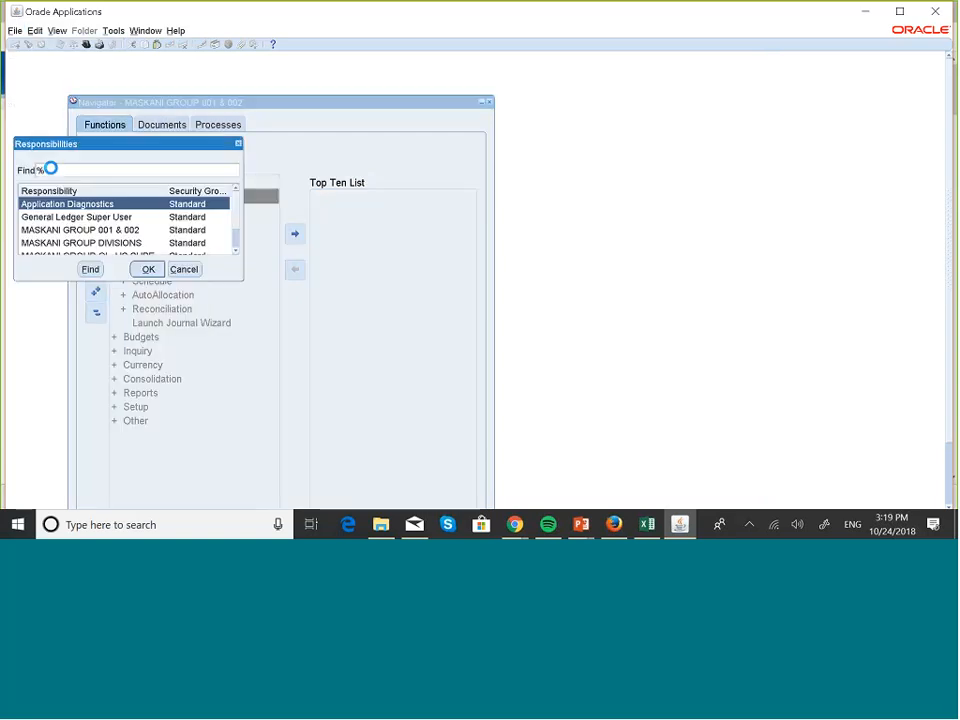
left_click(142, 243)
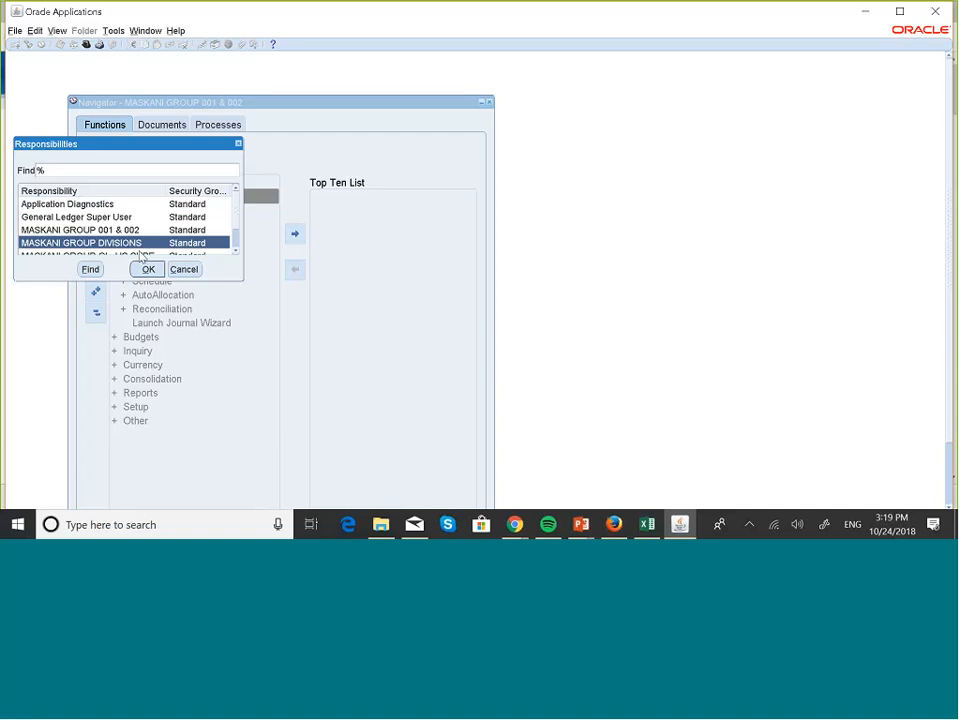
left_click(147, 268)
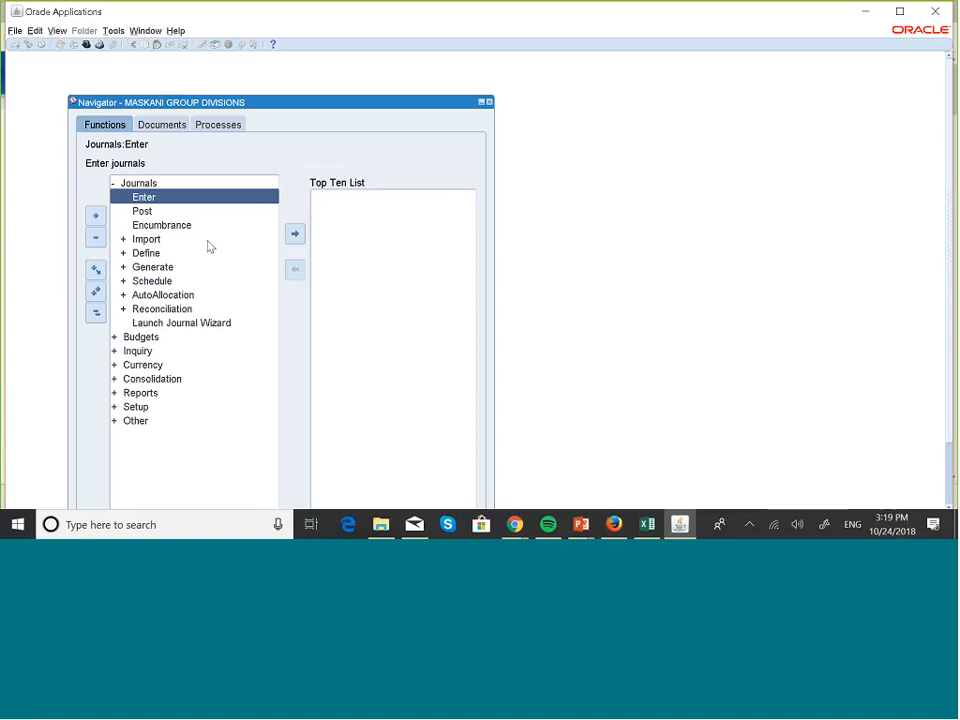
- Create a new journal named Data Access Set Divisions
key("Return")
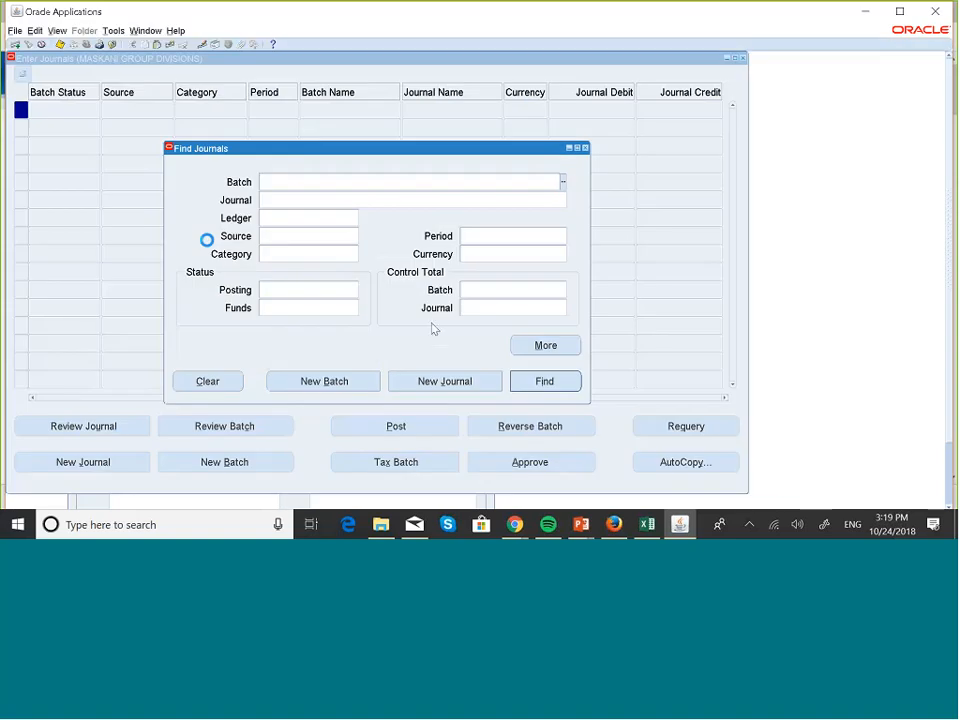
left_click(446, 386)
key("Caps_Lock")
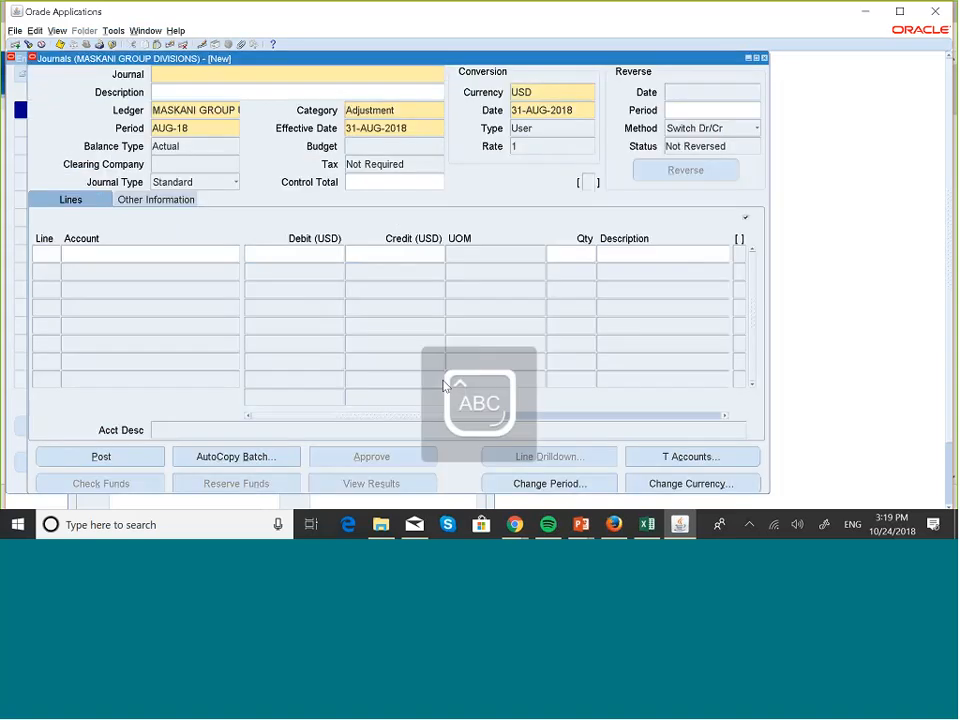
type("Data A")
key("Caps_Lock")
type("ccess Set Divis")
type("io")
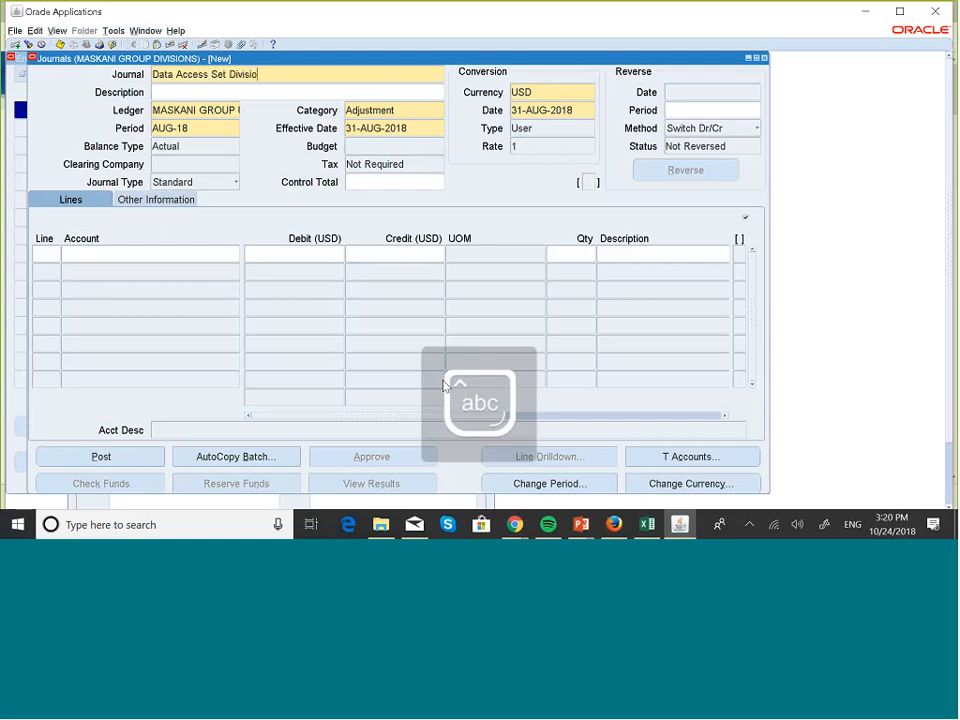
type("ns")
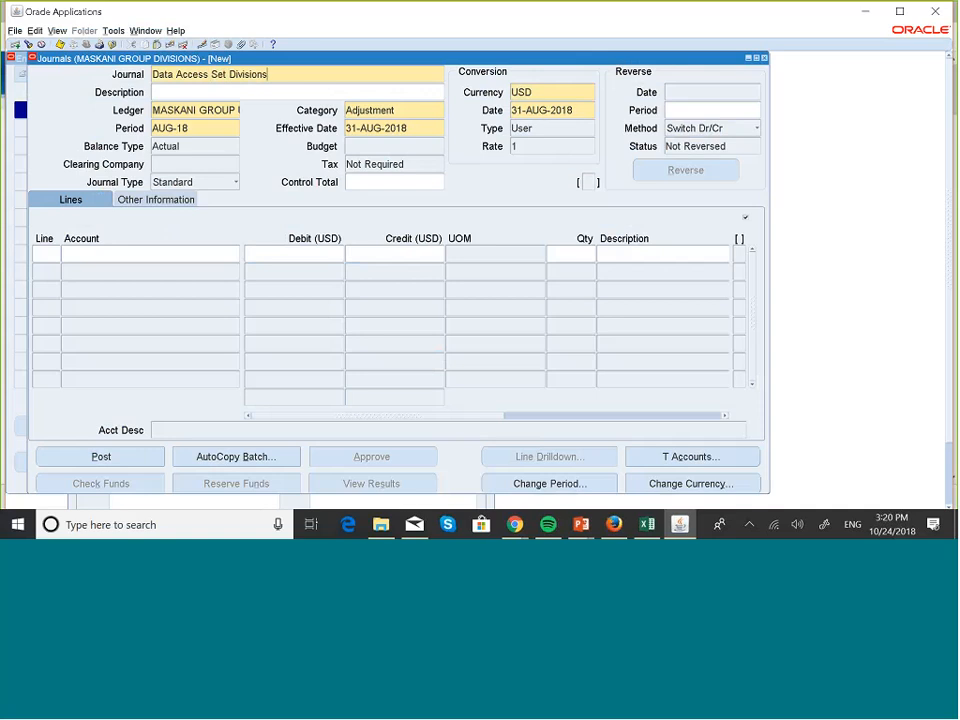
- Start journal line 10 and set its account combination to company 001 and account 001000
left_click(43, 254)
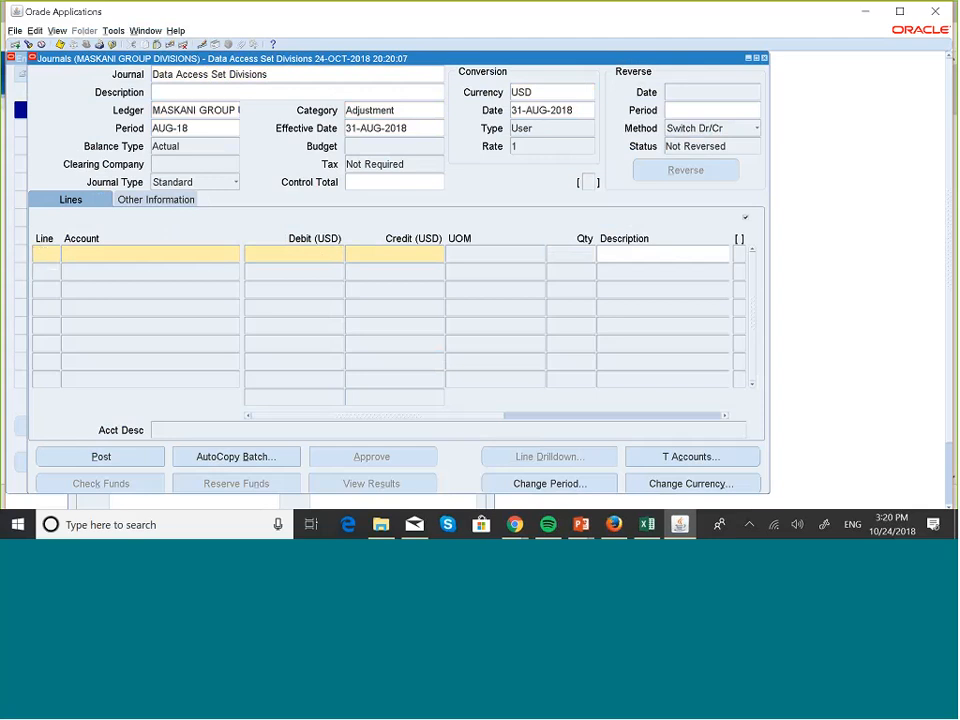
left_click(43, 254)
left_click(181, 255)
left_click(236, 254)
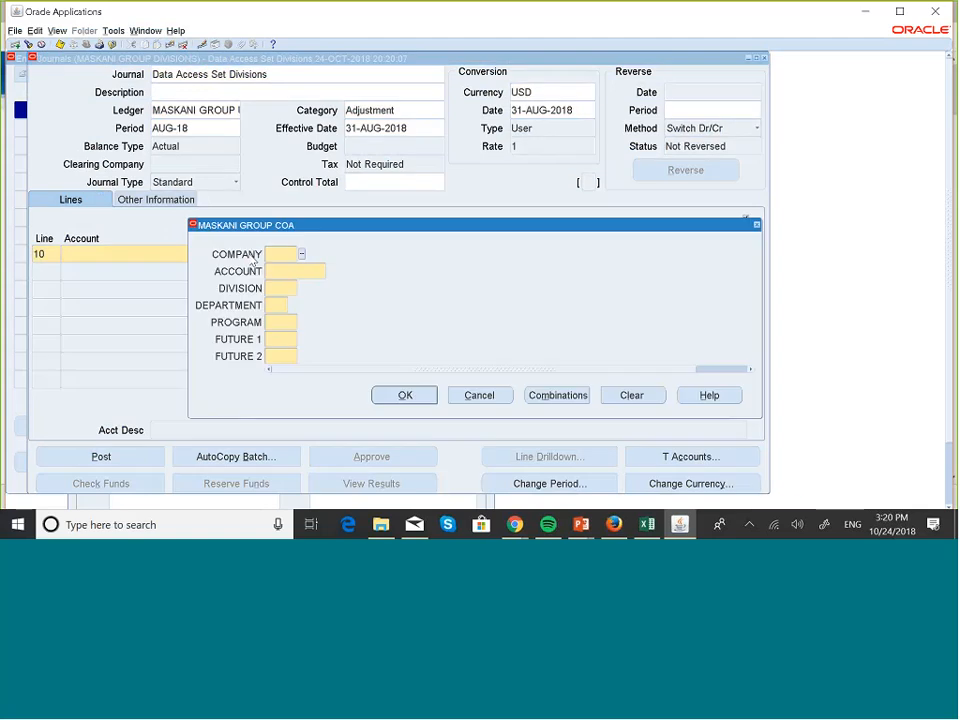
type("001")
left_click(286, 273)
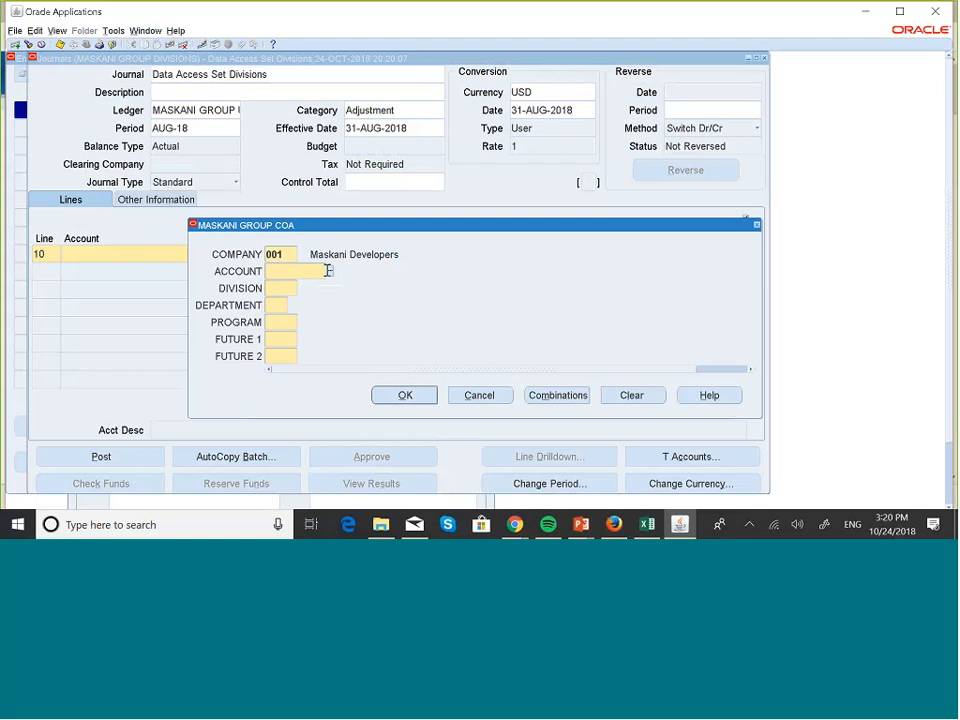
type("001000")
key("Tab")
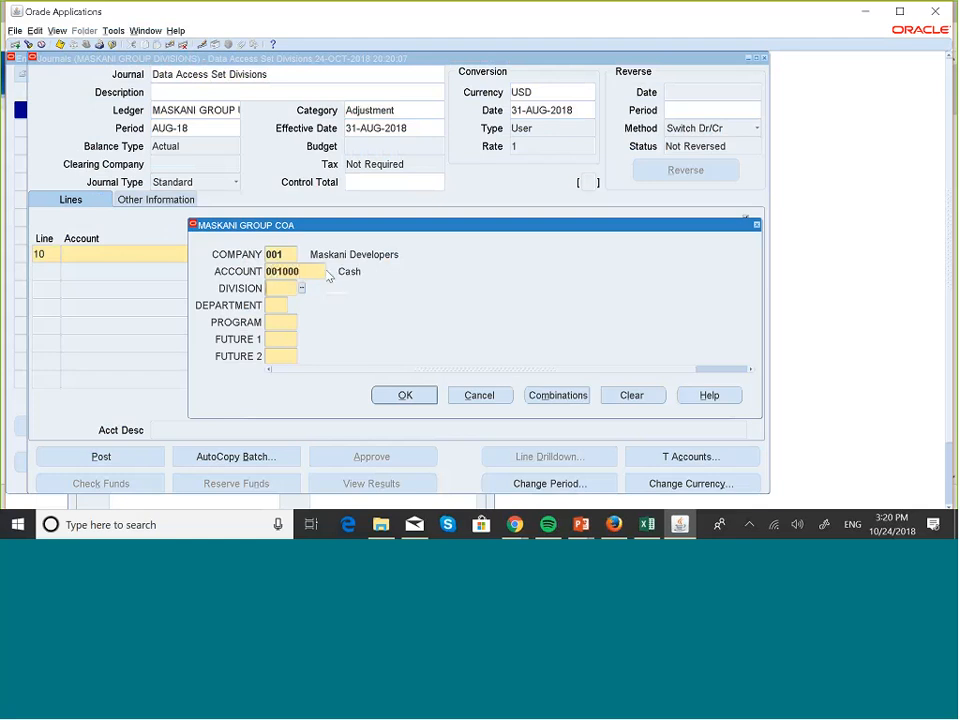
- Try to complete line 10's account combination with division 102, department 00, and 000 for program, future 1 and future 2
type("102")
key("Tab")
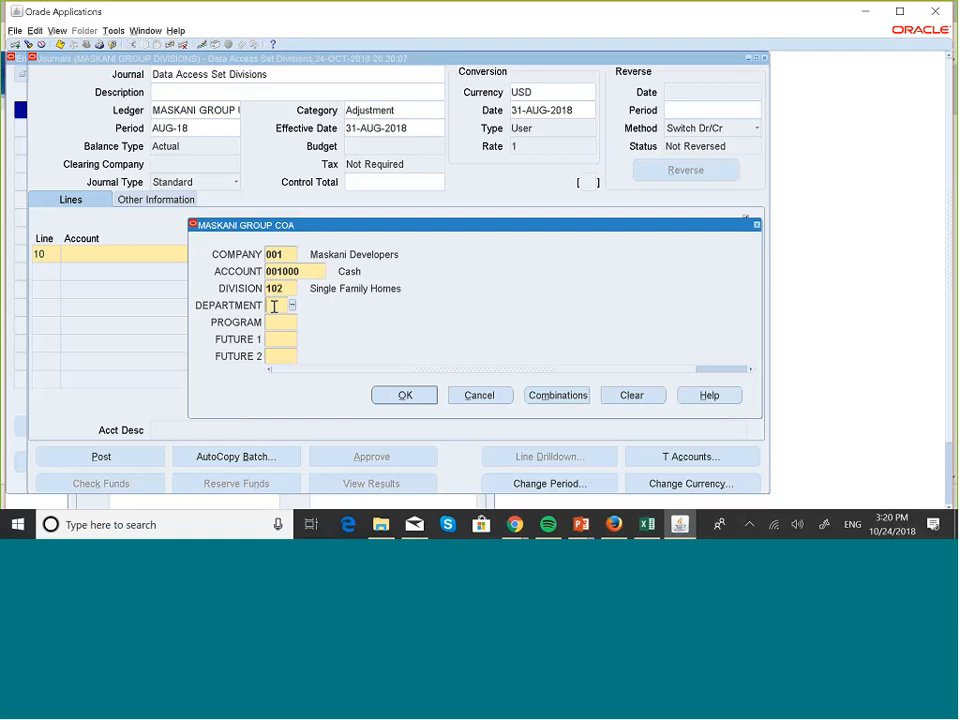
type("00")
key("Tab")
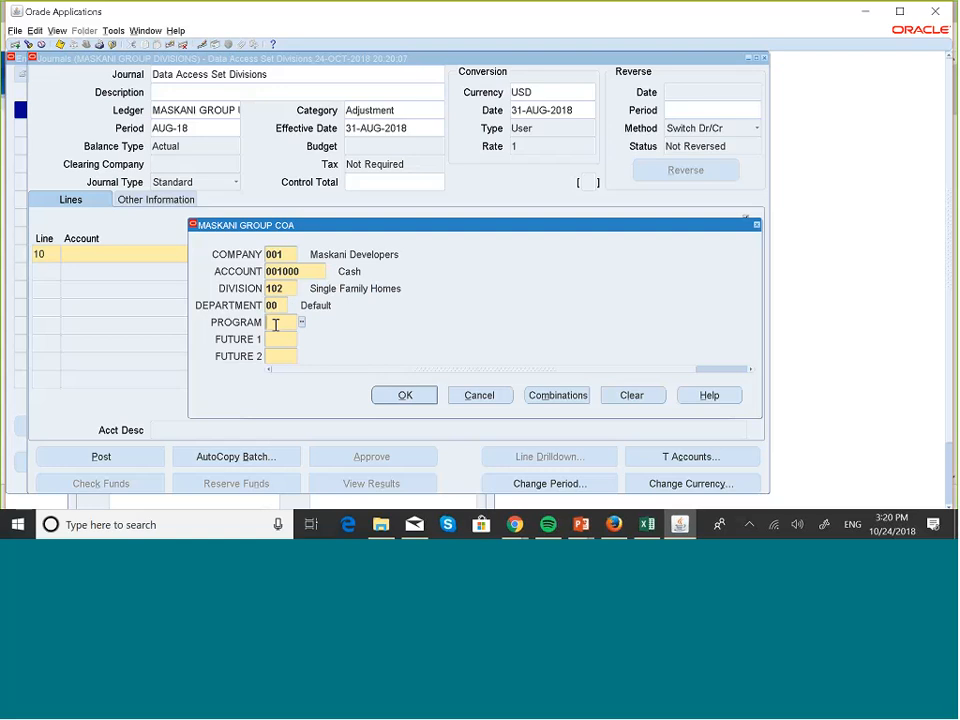
type("000")
key("Tab")
type("000")
key("Tab")
type("000")
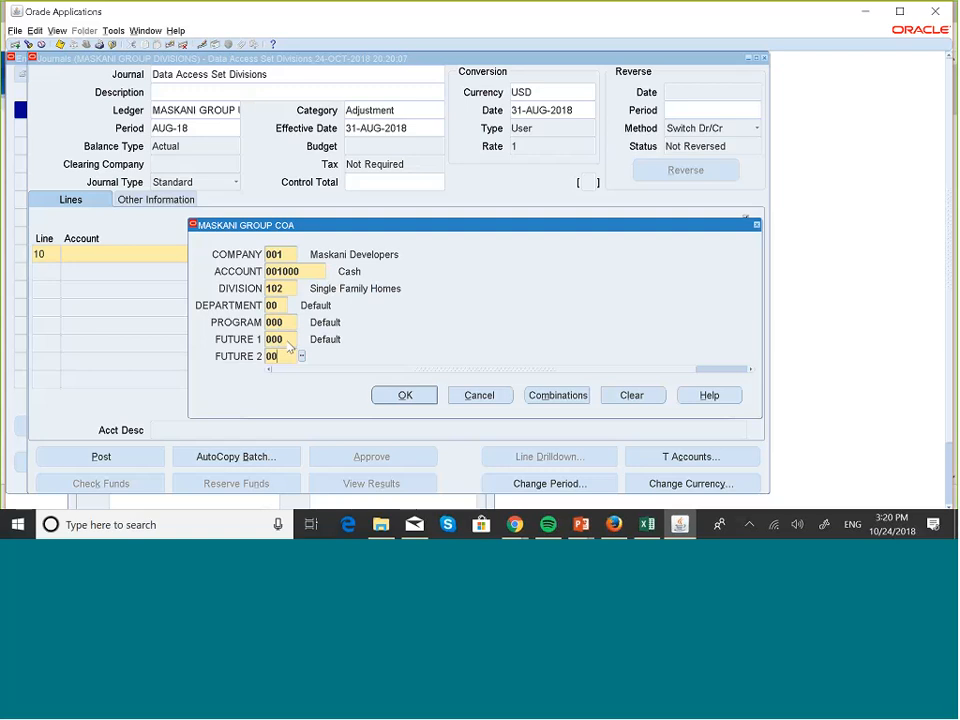
key("Tab")
left_click(394, 398)
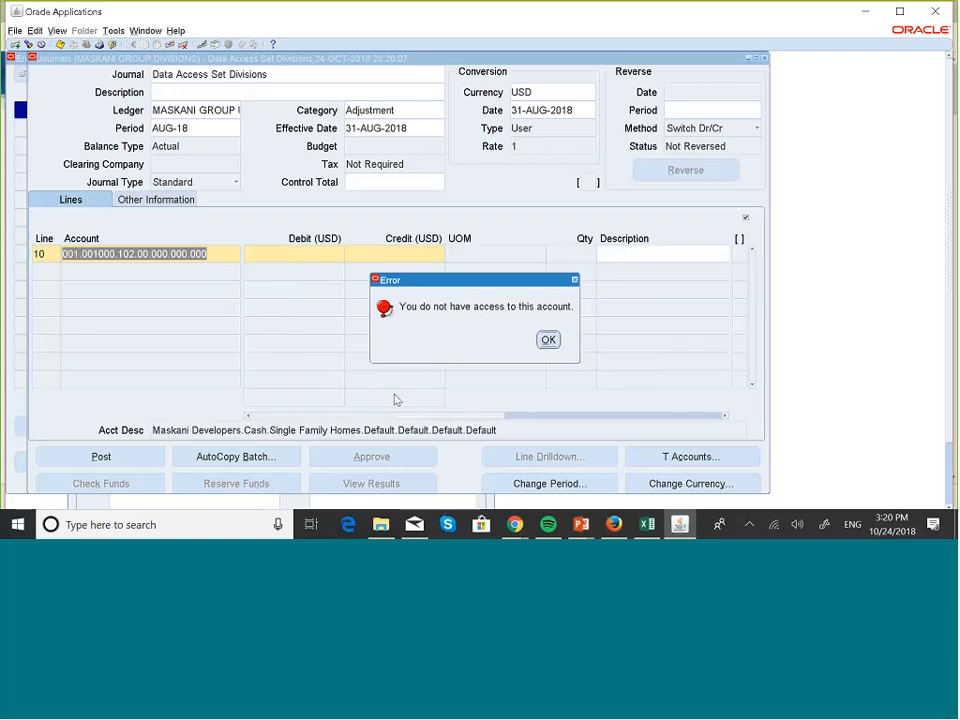
left_click(551, 339)
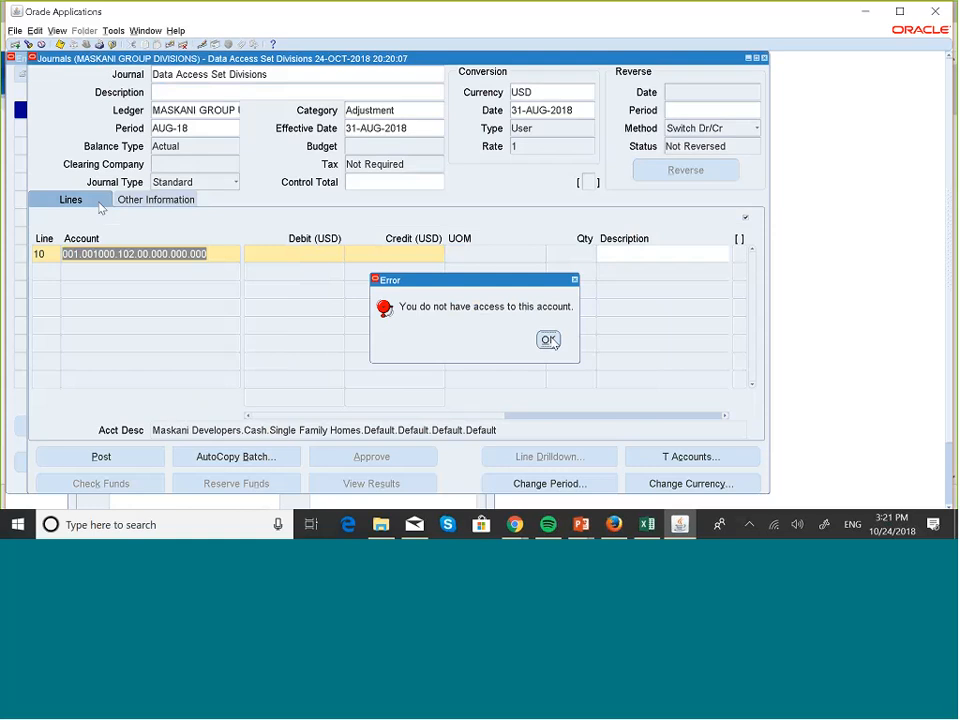
- Change the division in line 10's account combination to 100
left_click(235, 256)
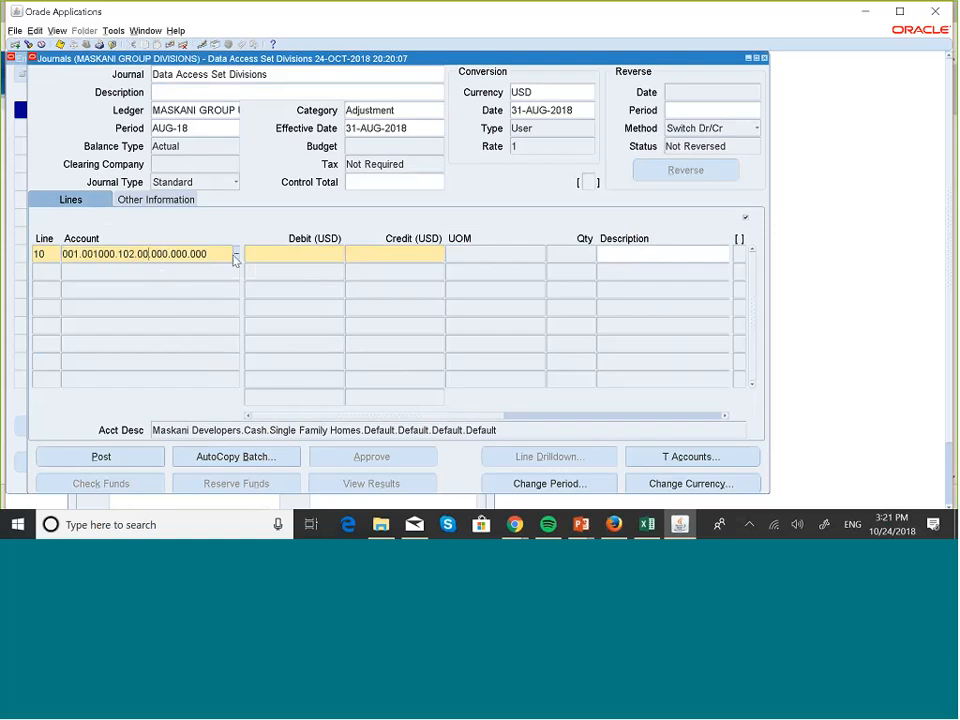
left_click(290, 288)
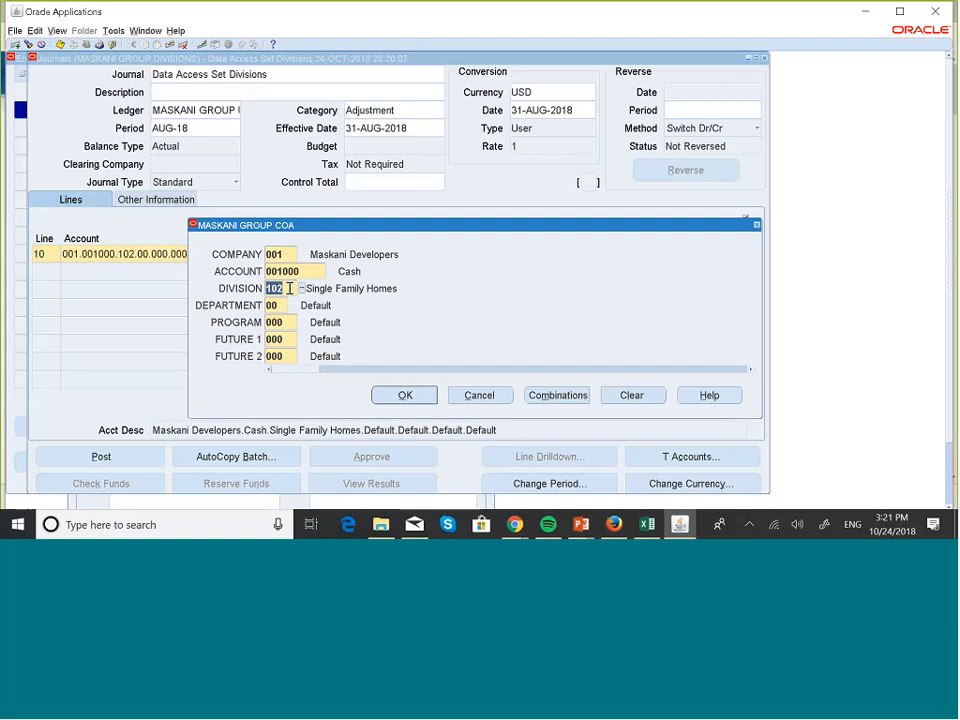
key("BackSpace")
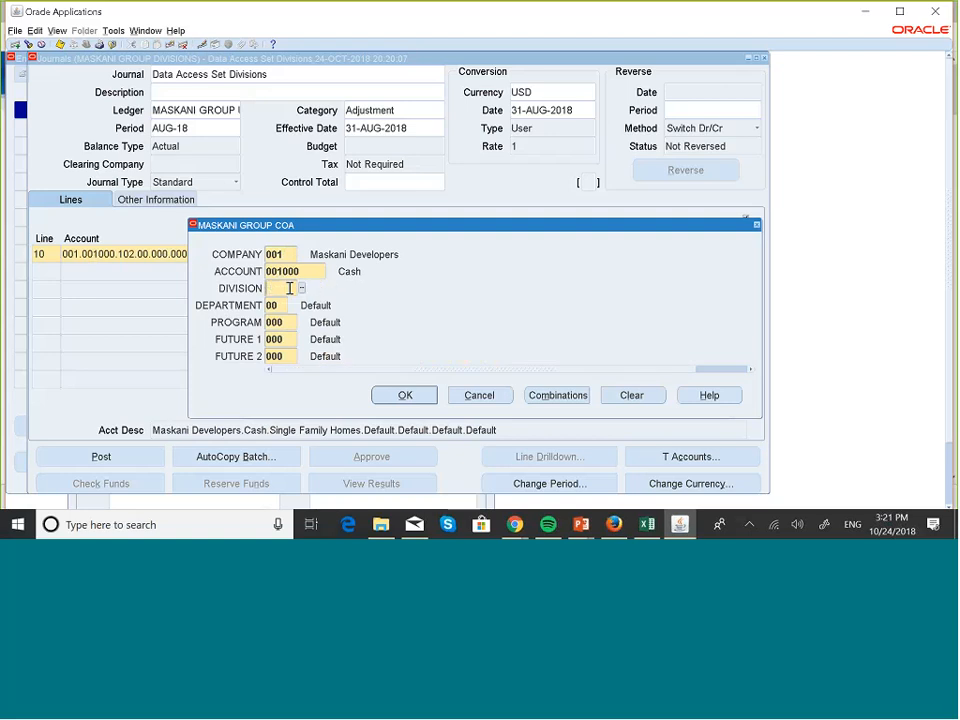
type("100")
key("Tab")
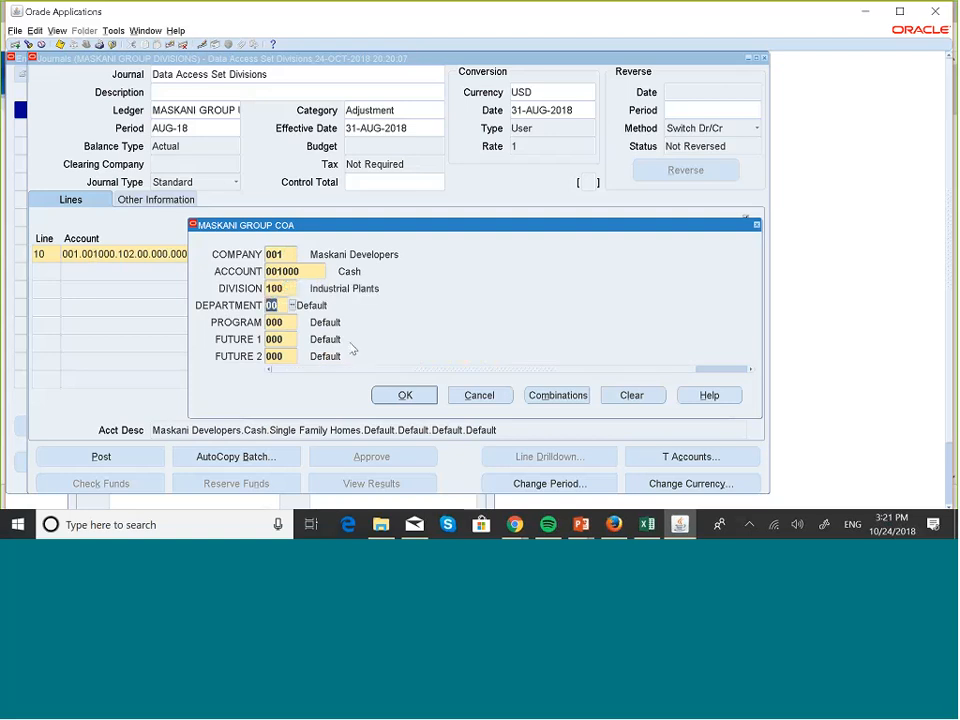
left_click(413, 398)
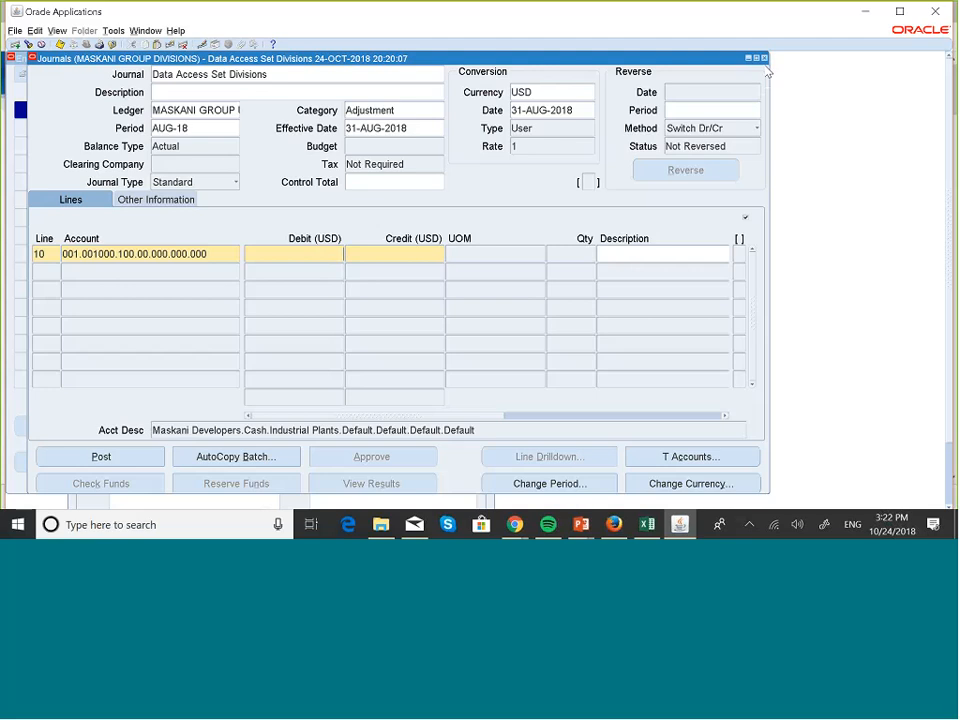
- Switch to the PowerPoint slide show and advance to the Management Segment slide
key("super+Tab")
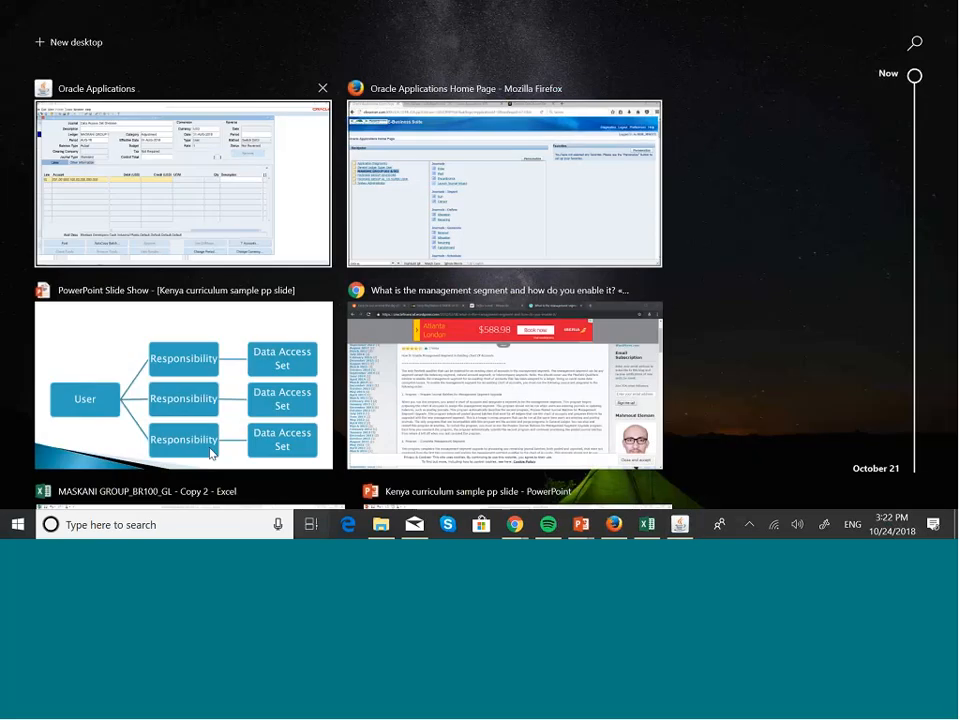
left_click(254, 398)
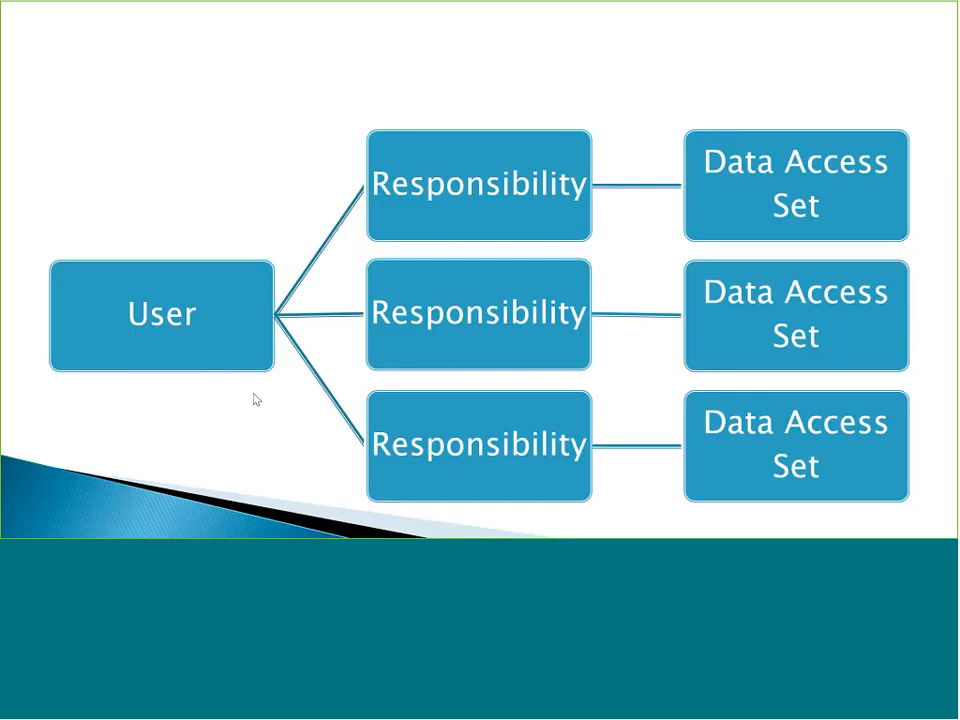
key("Right")
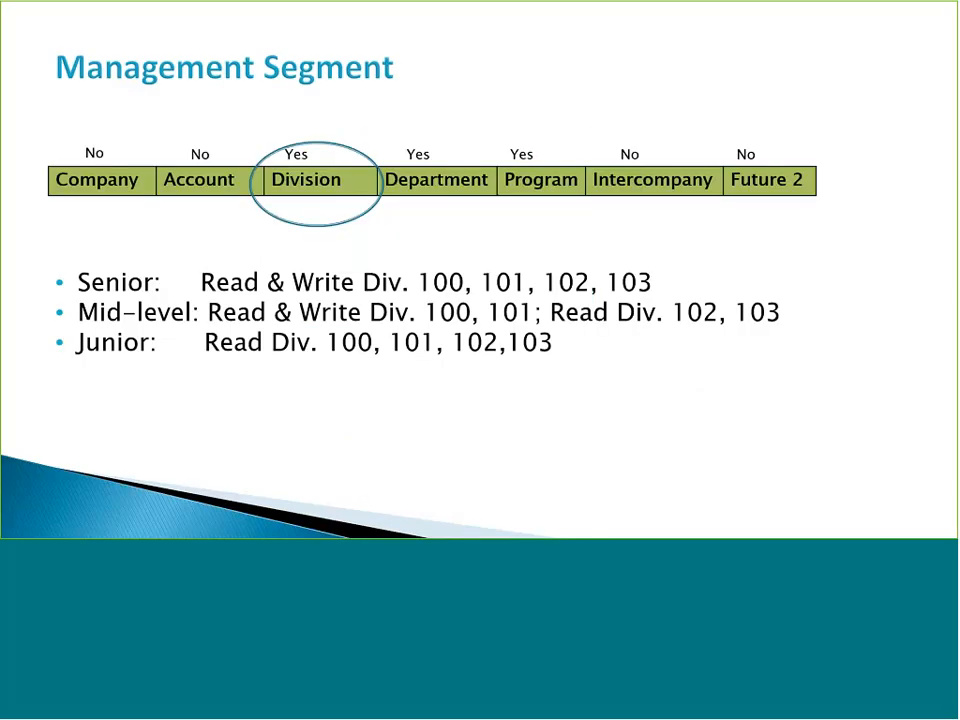